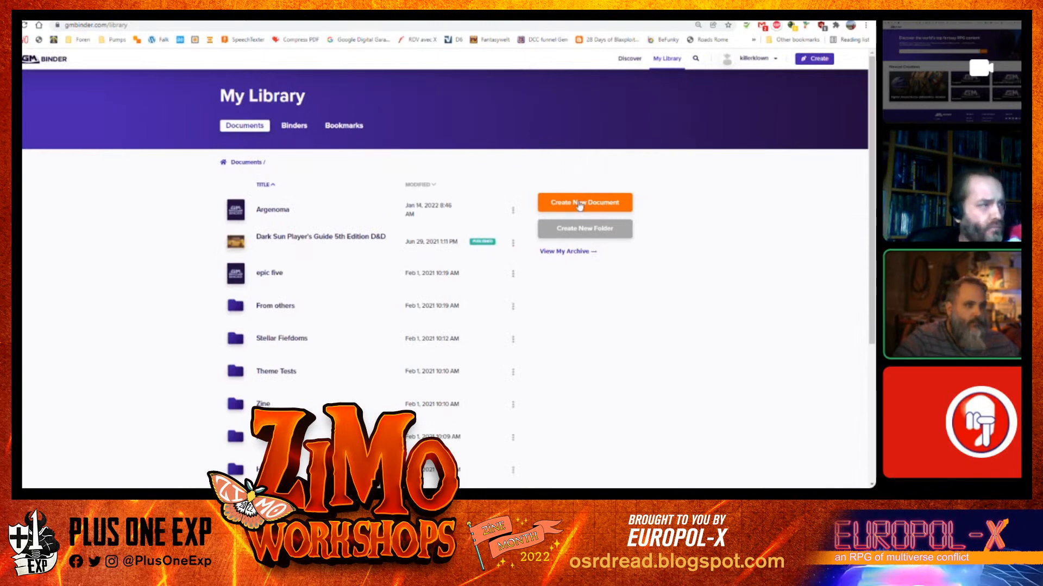
Create a new document titled "Rakodz Brücke"
click(580, 204)
click(414, 271)
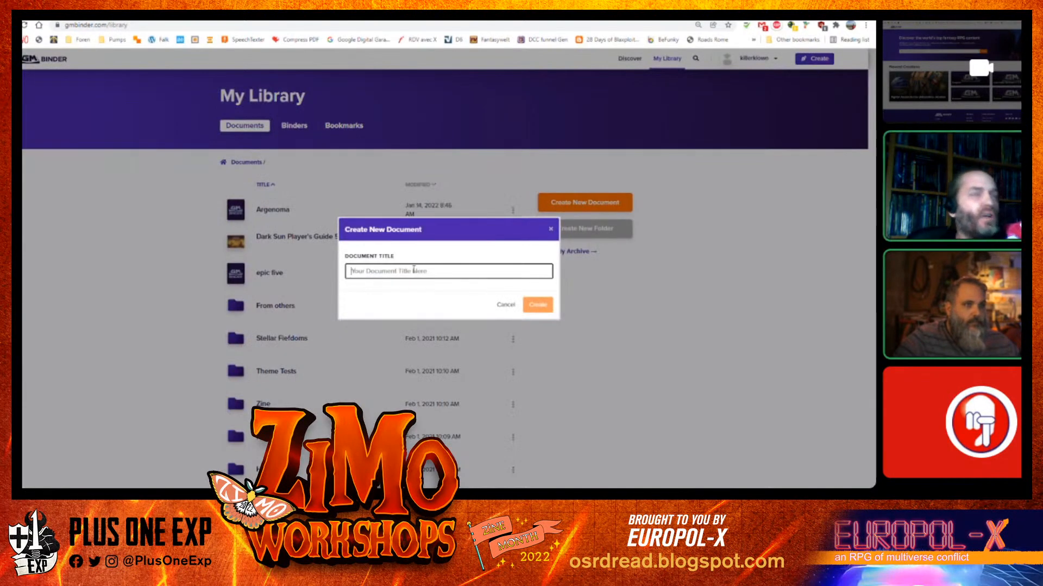
text(H)
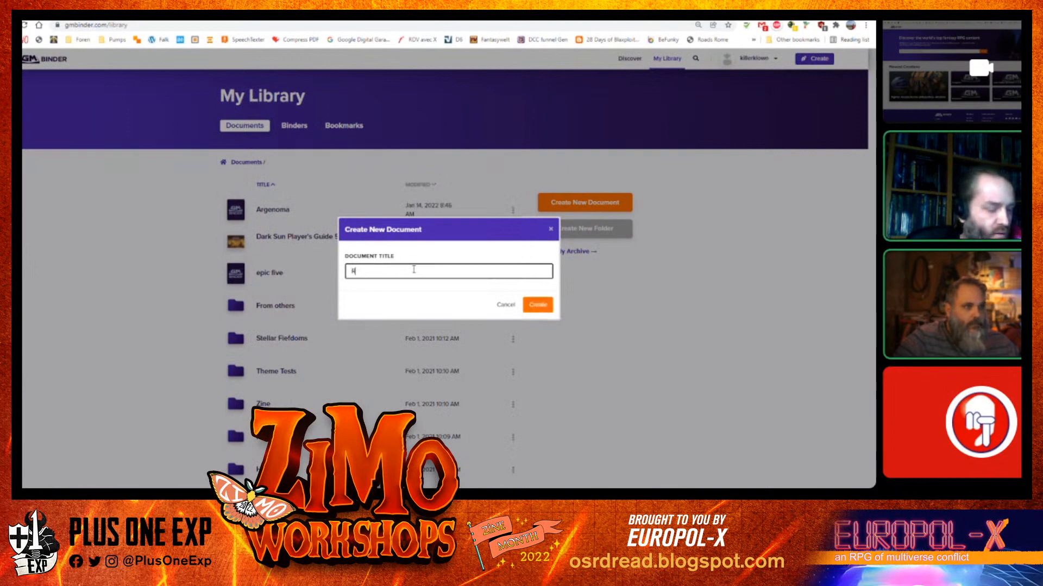
text(ako)
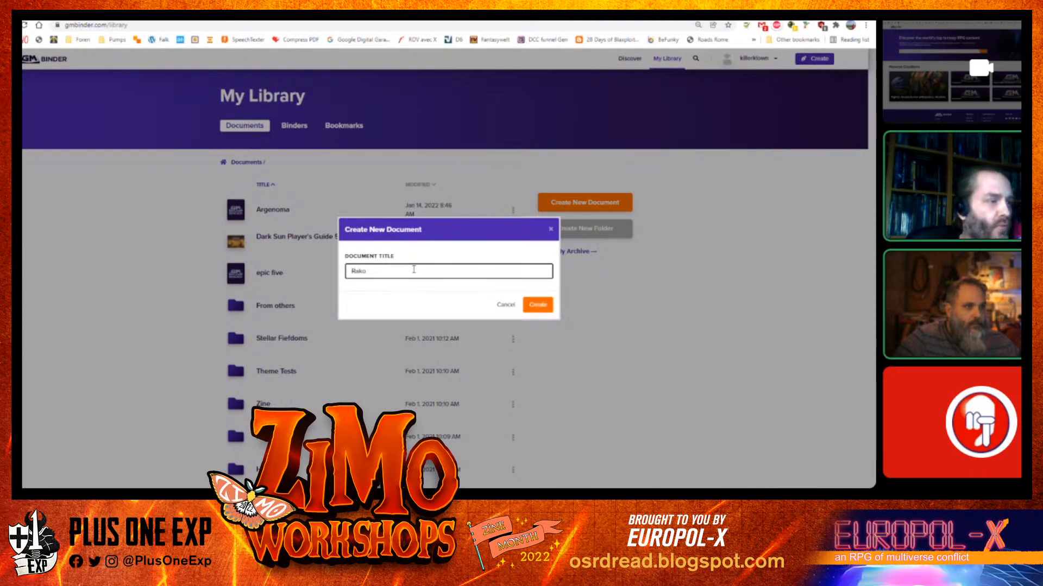
text(dz )
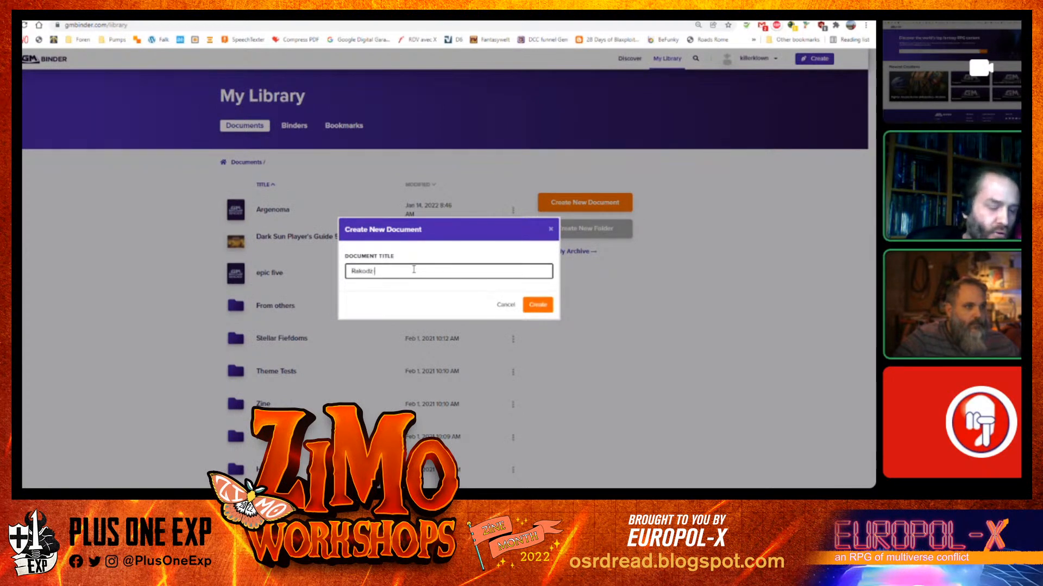
text(Brücke)
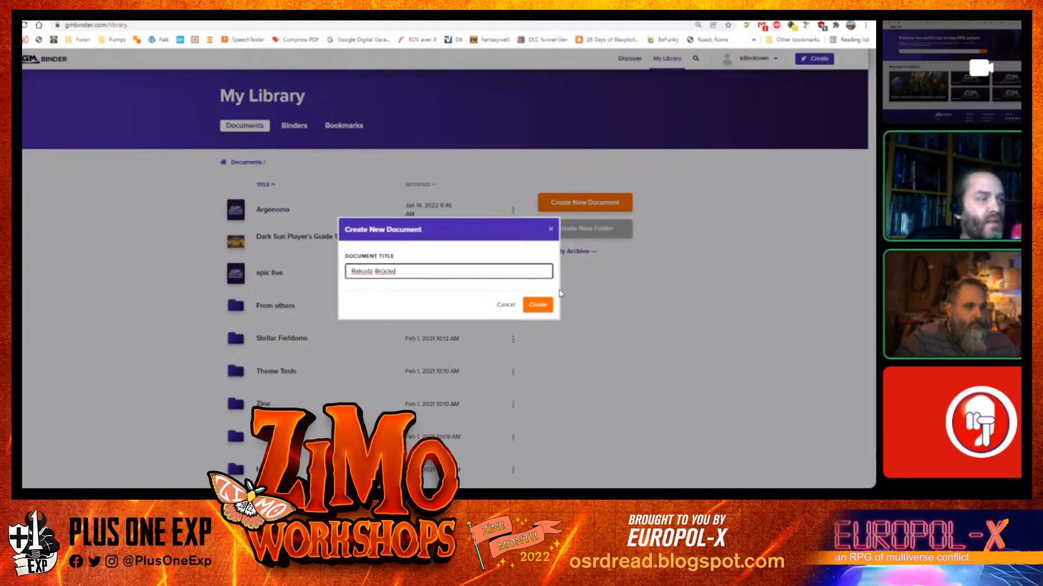
click(540, 305)
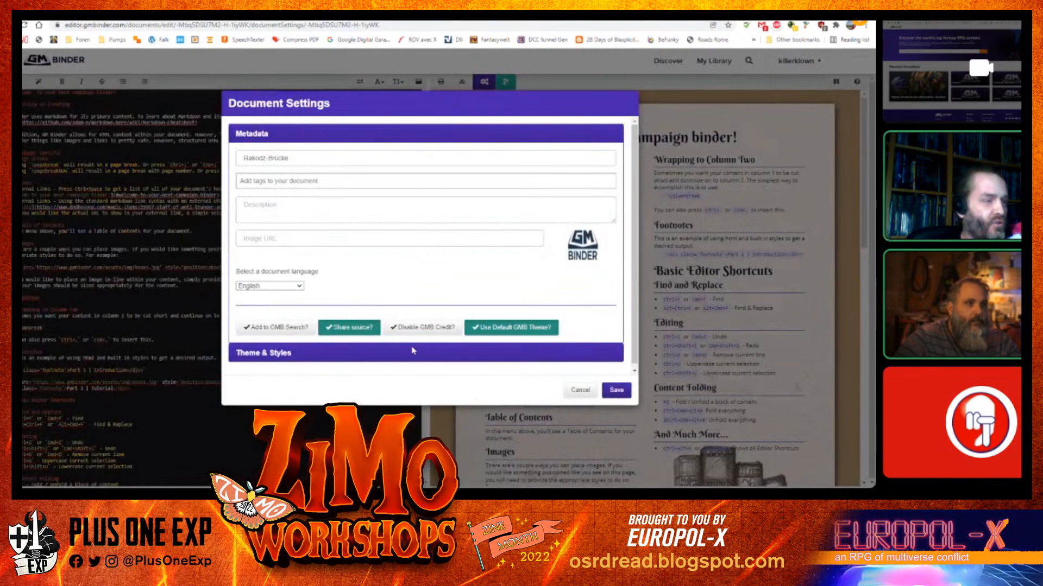
Turn off source sharing in the document settings and save them
click(350, 329)
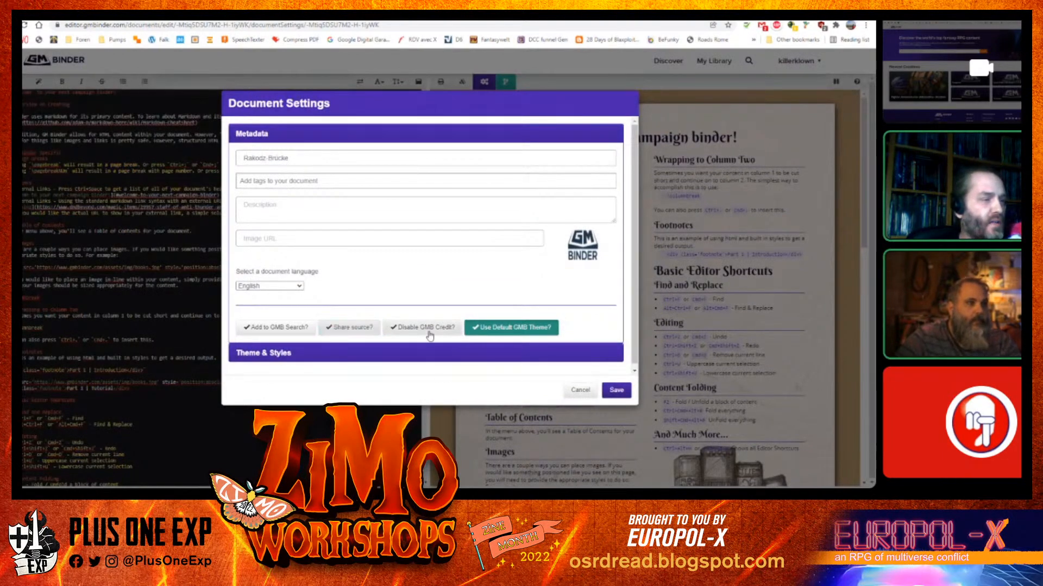
click(614, 389)
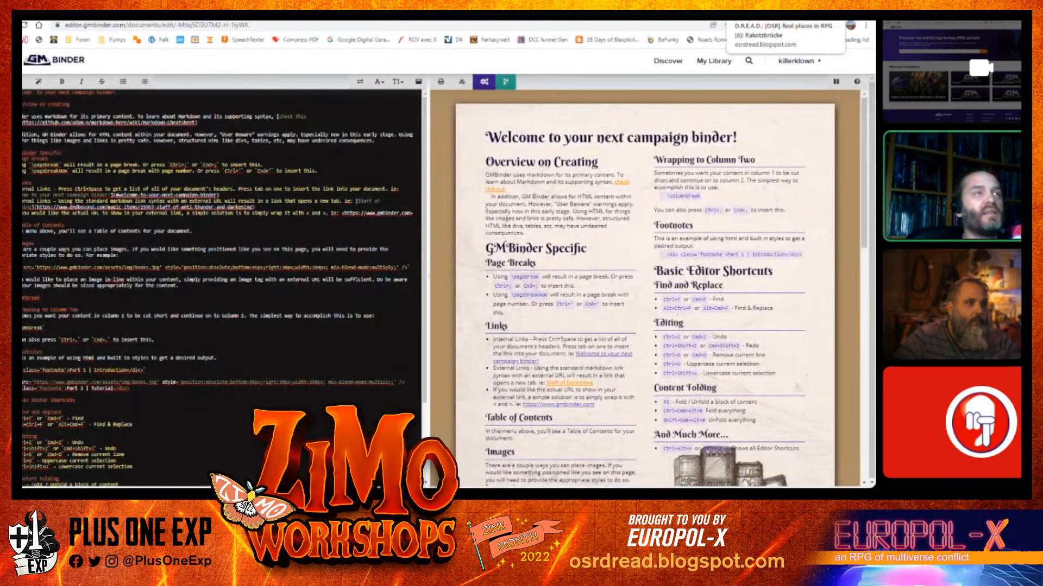
Replace all template text in the editor with the Rakotzbrücke blog post text copied from the other tab
click(755, 14)
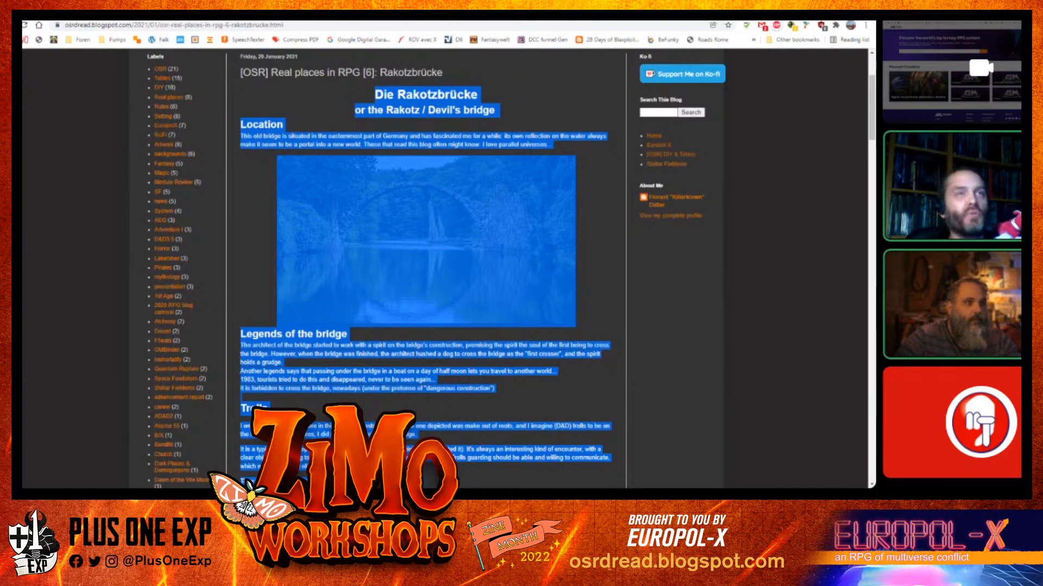
click(725, 14)
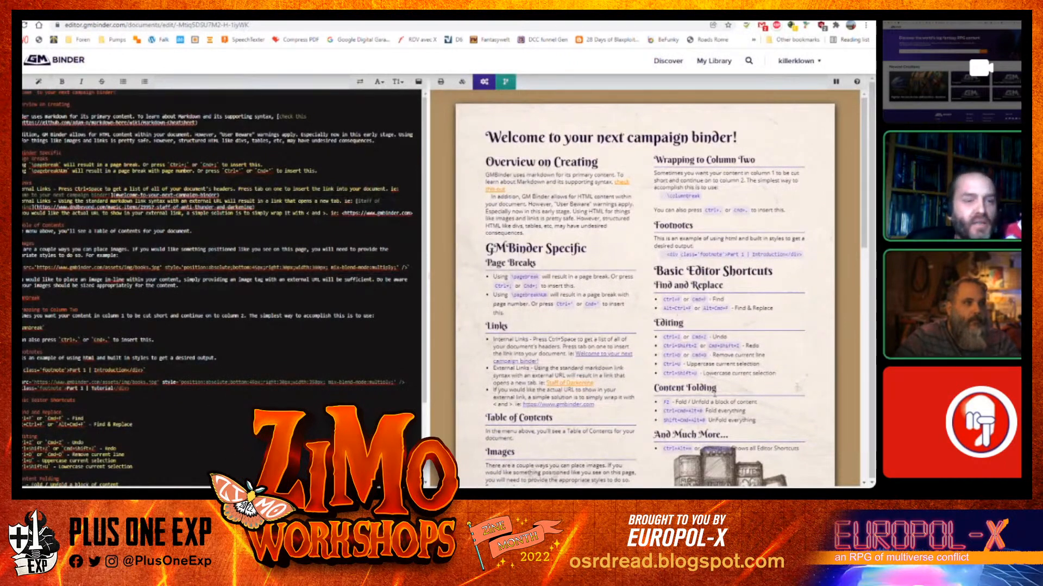
scroll(612, 242, down, 3)
scroll(613, 239, down, 10)
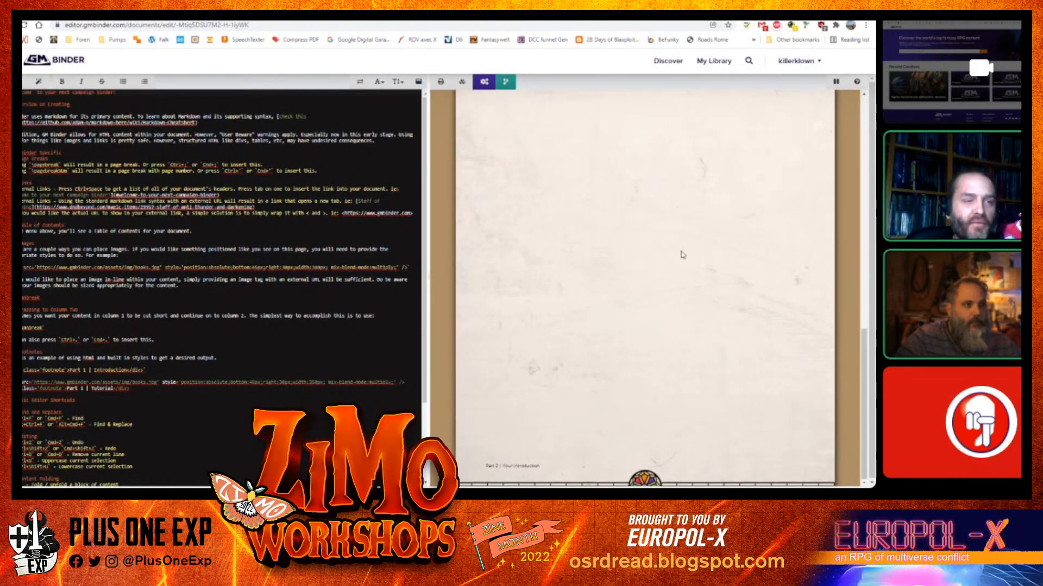
scroll(673, 216, up, 13)
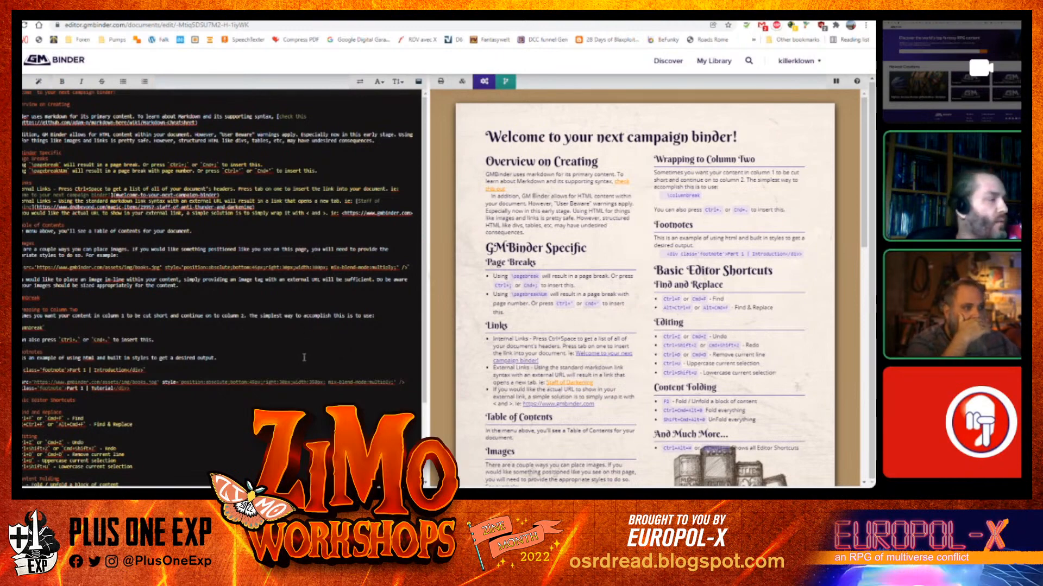
key(ctrl+a)
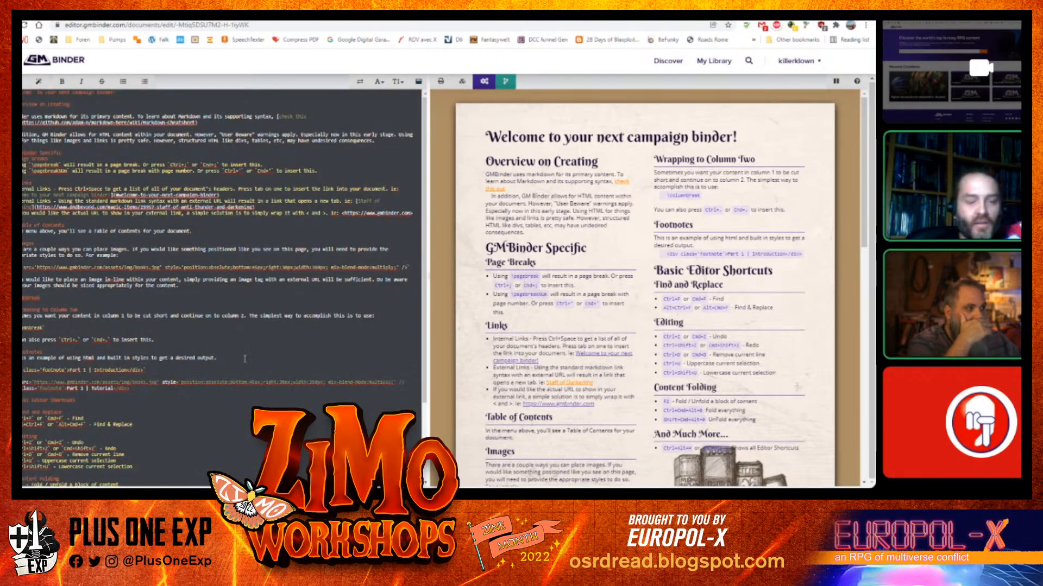
key(Delete)
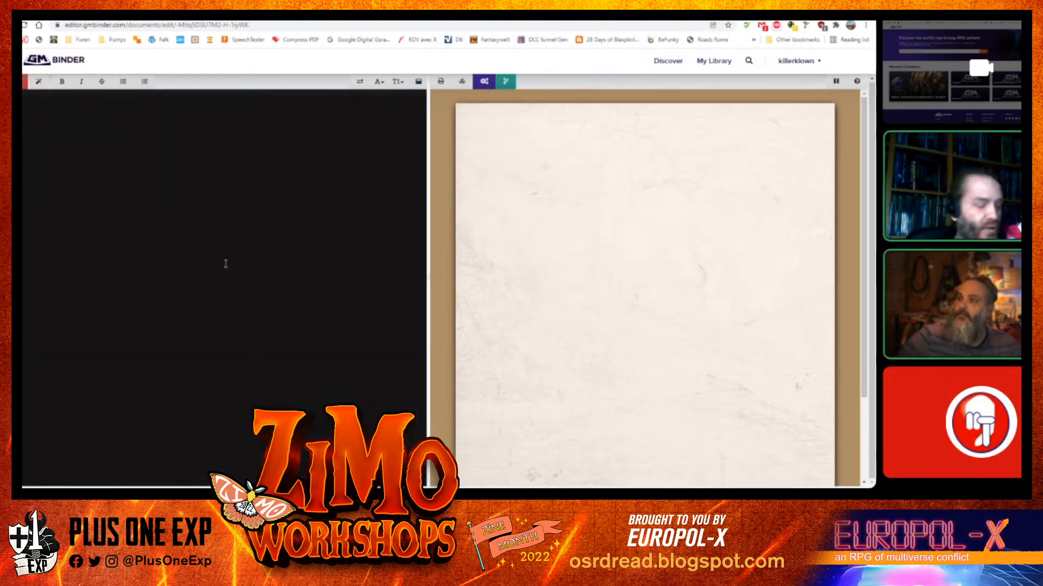
key(ctrl+v)
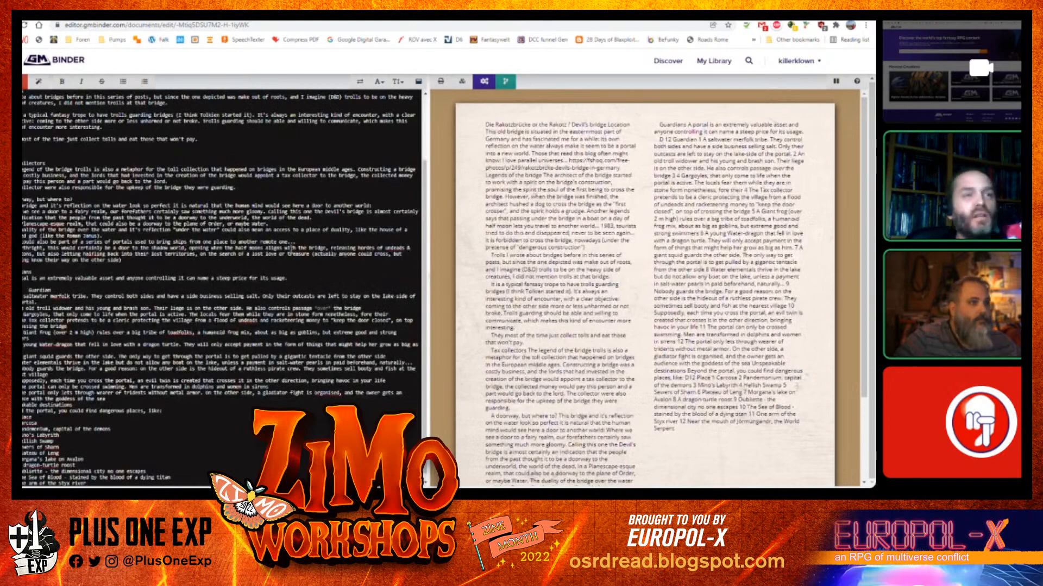
Turn the title into a level-one heading joining "Die Rakotzbrücke" and "or the Rakotz / Devil's bridge"
scroll(574, 261, down, 2)
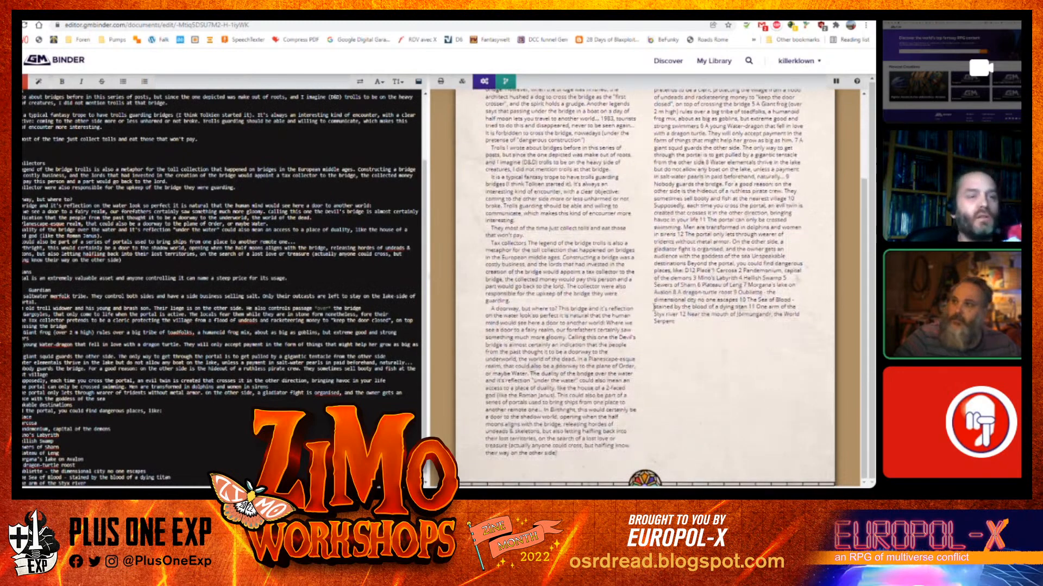
scroll(640, 391, up, 2)
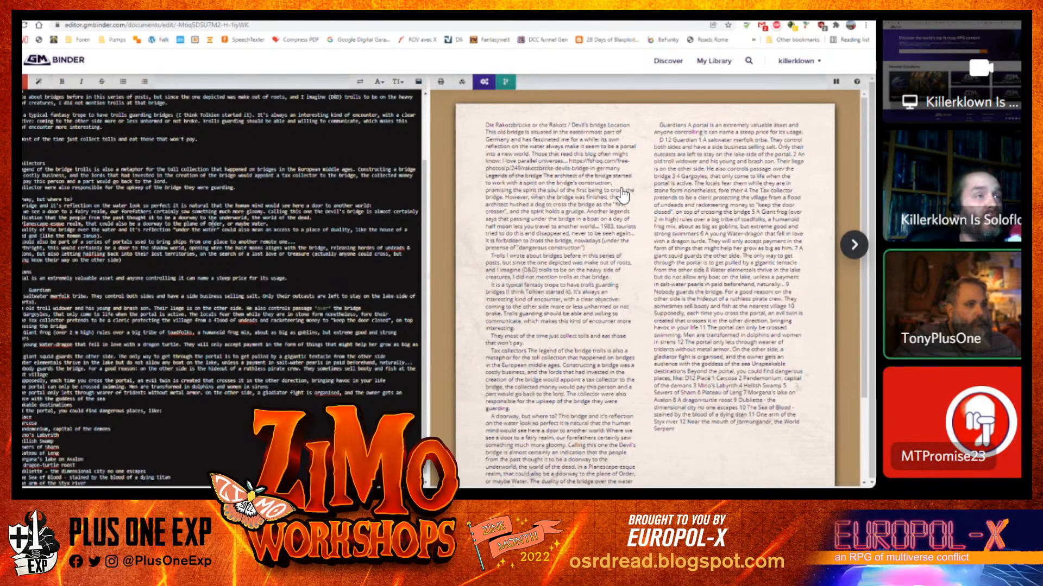
scroll(69, 164, up, 3)
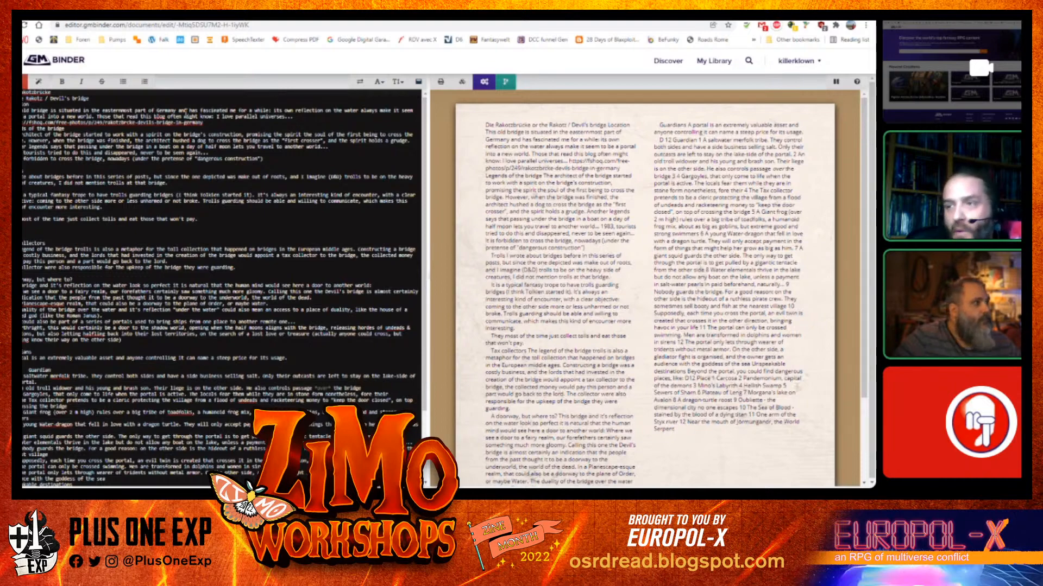
text(#)
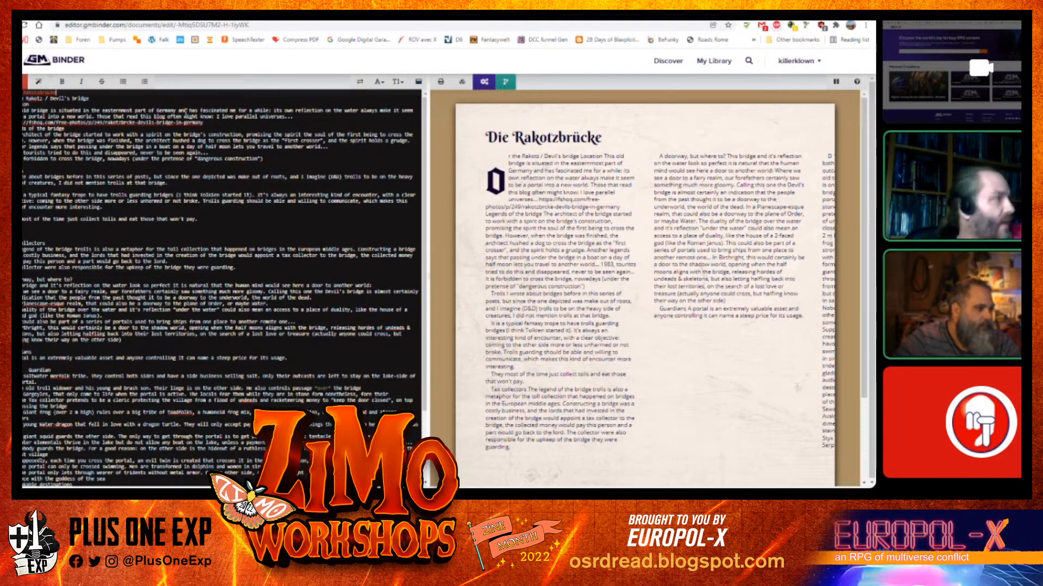
key(Delete)
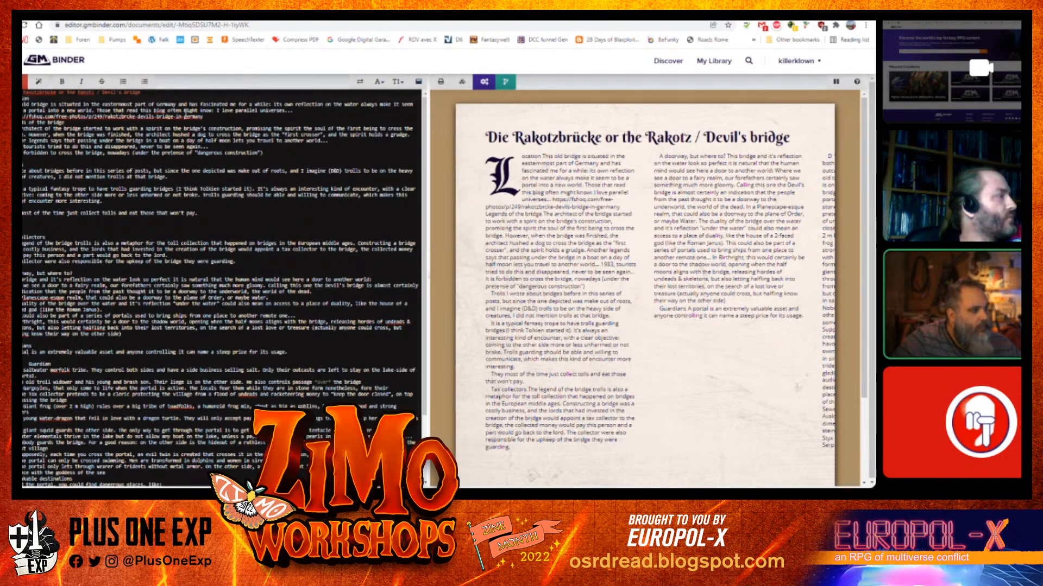
Put "Location" on its own line as a level-two heading above its paragraph
key(Return)
text(##)
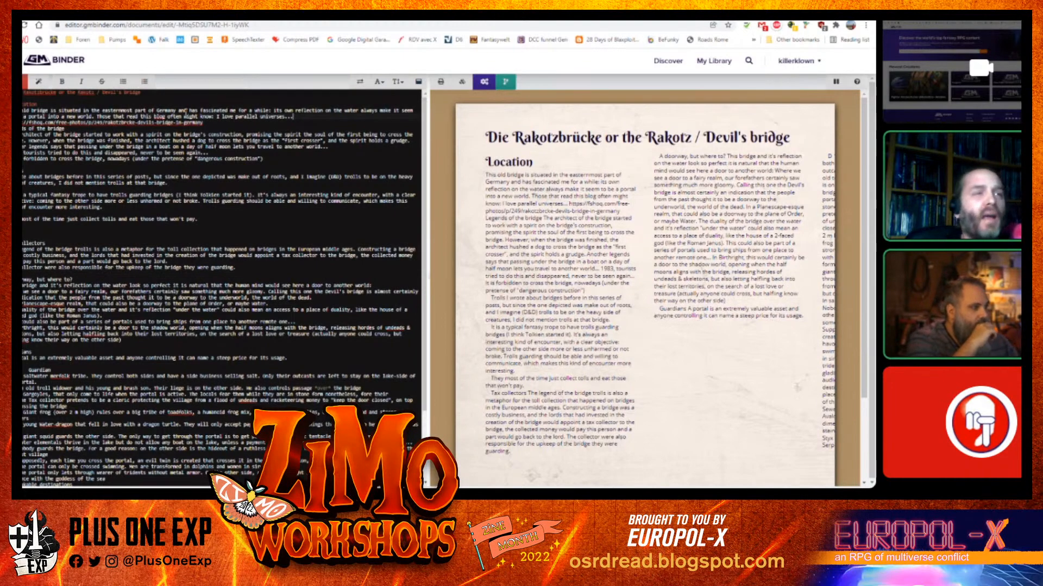
key(Return)
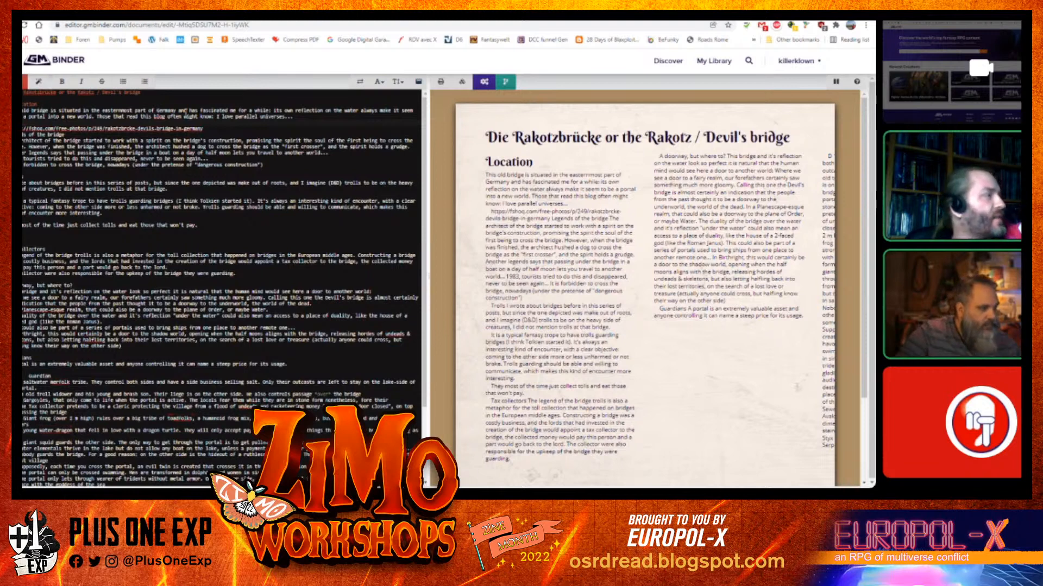
Delete the image URL line at the end of the Location paragraph
key(shift+End)
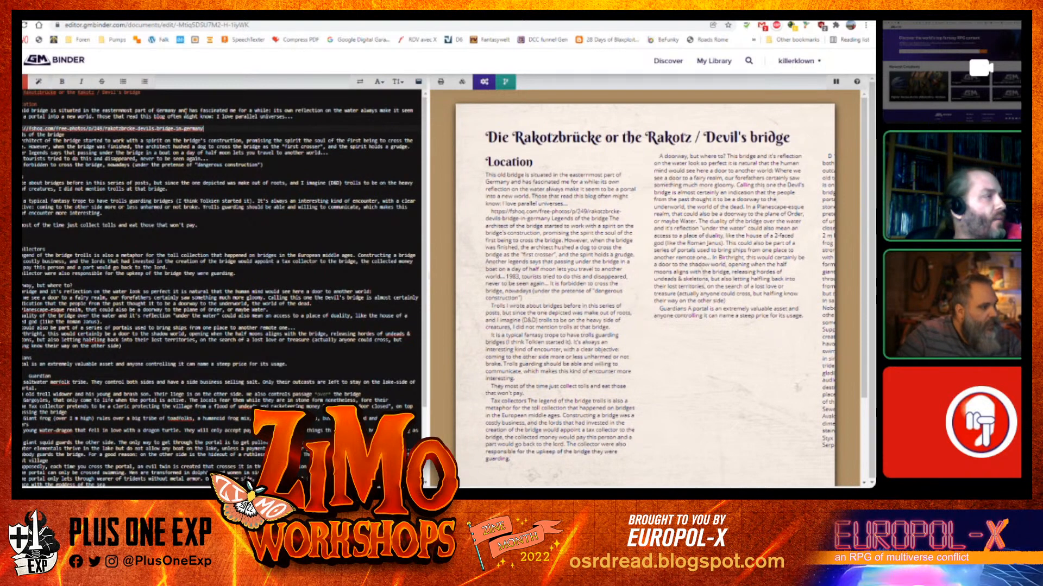
key(Delete)
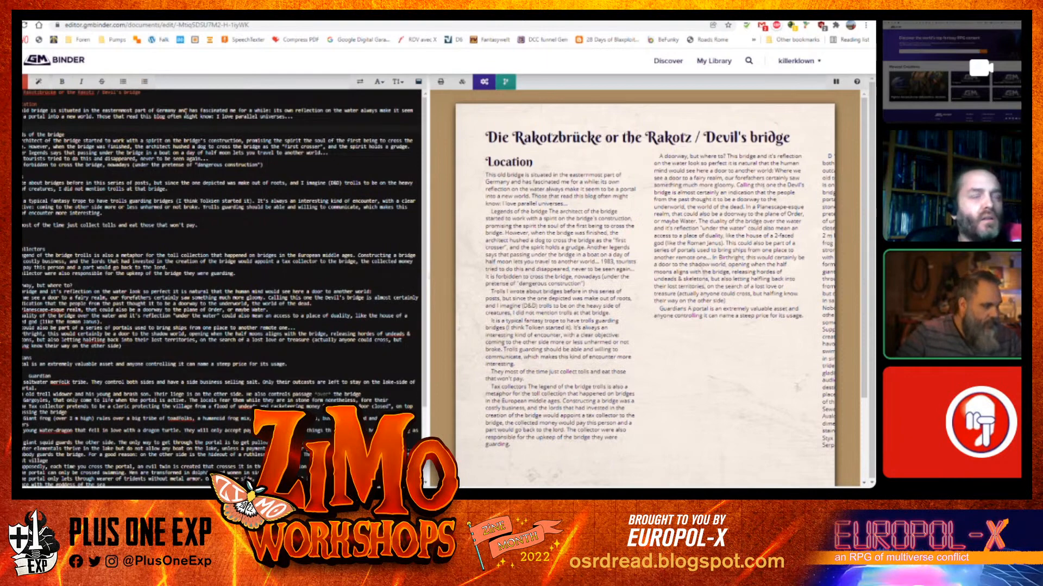
key(Delete)
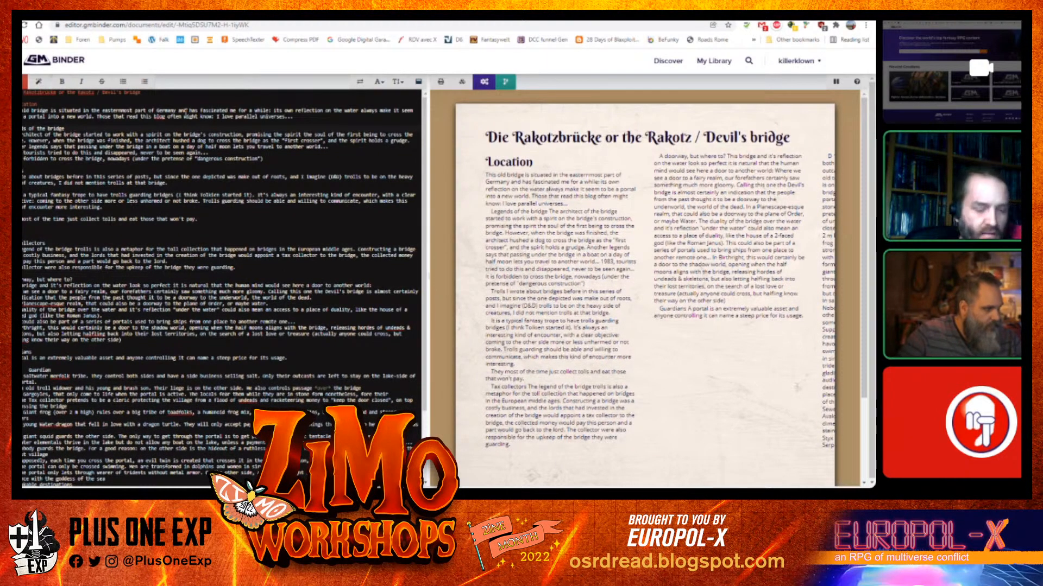
Make "Legends of the bridge" a level-two heading and split its text into separate paragraphs
text(##)
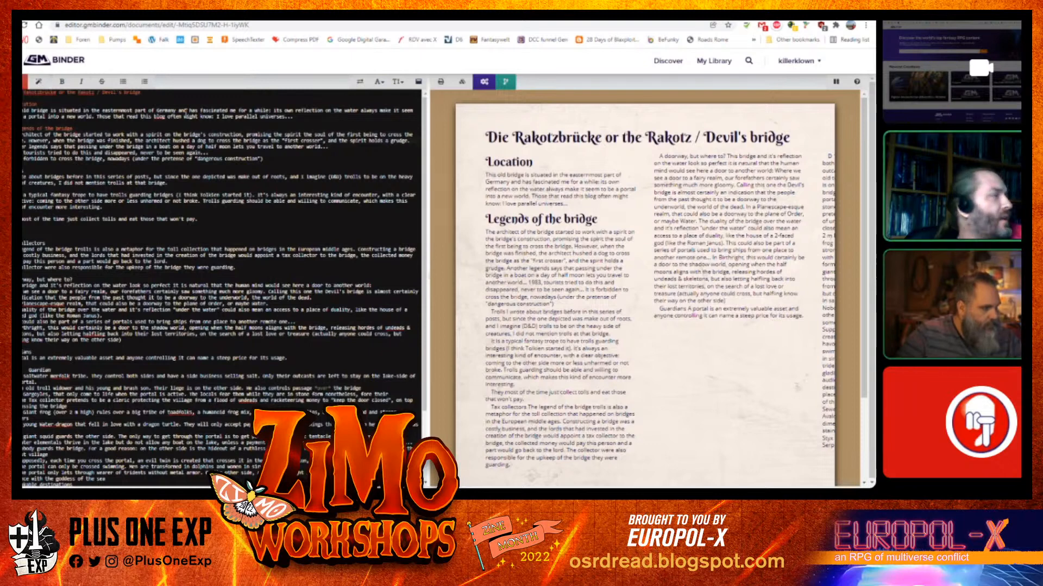
key(Return)
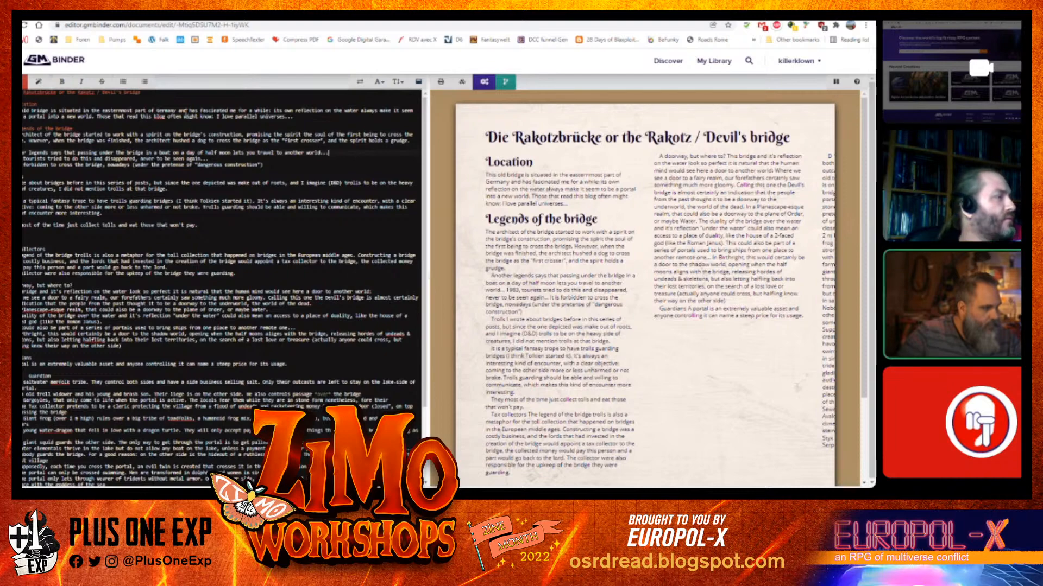
key(Return)
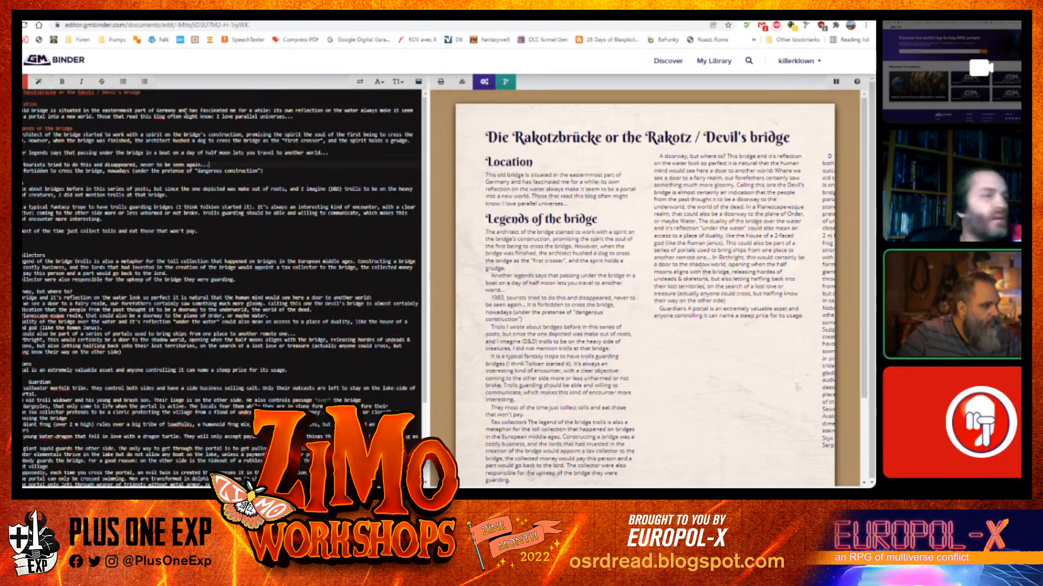
key(Return)
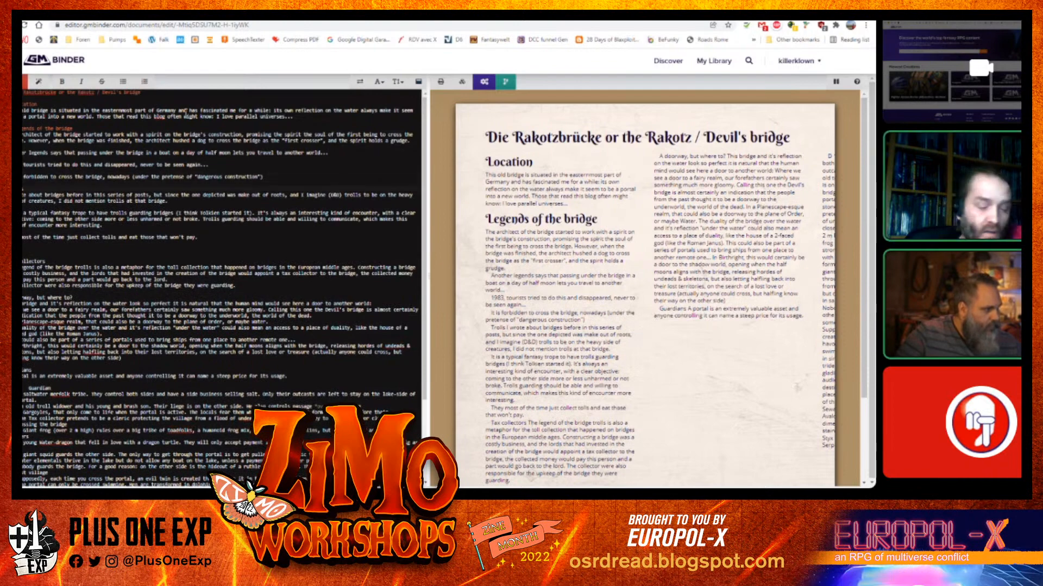
Make "Trolls" and "Tax collectors" level-two headings
text(##)
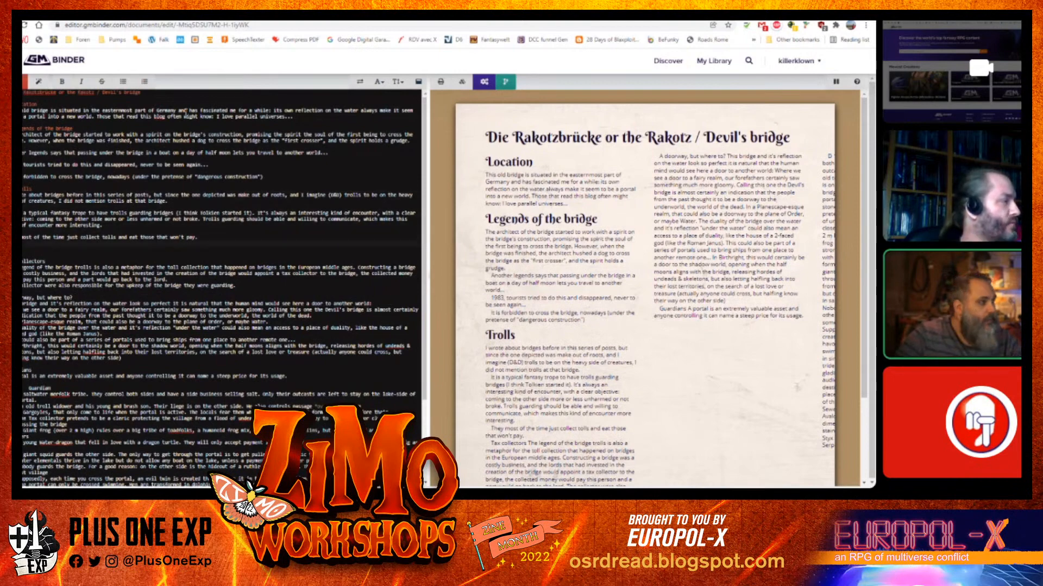
key(BackSpace)
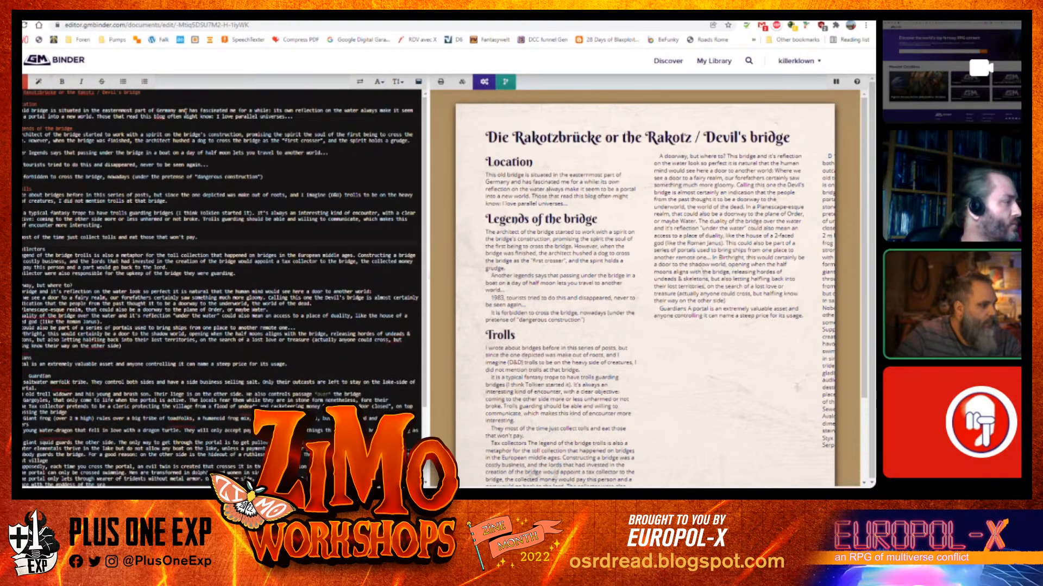
text(##)
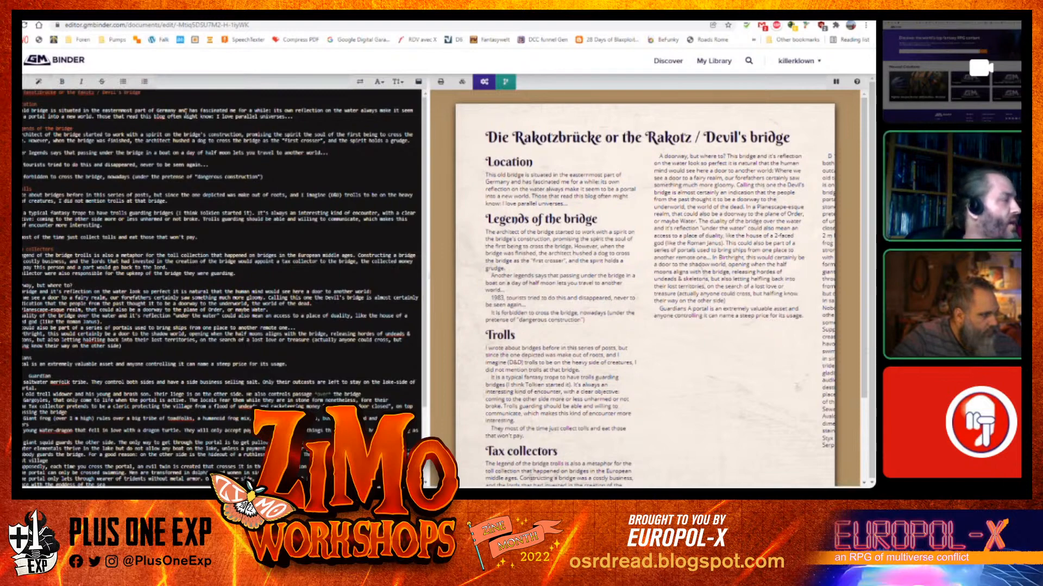
key(Return)
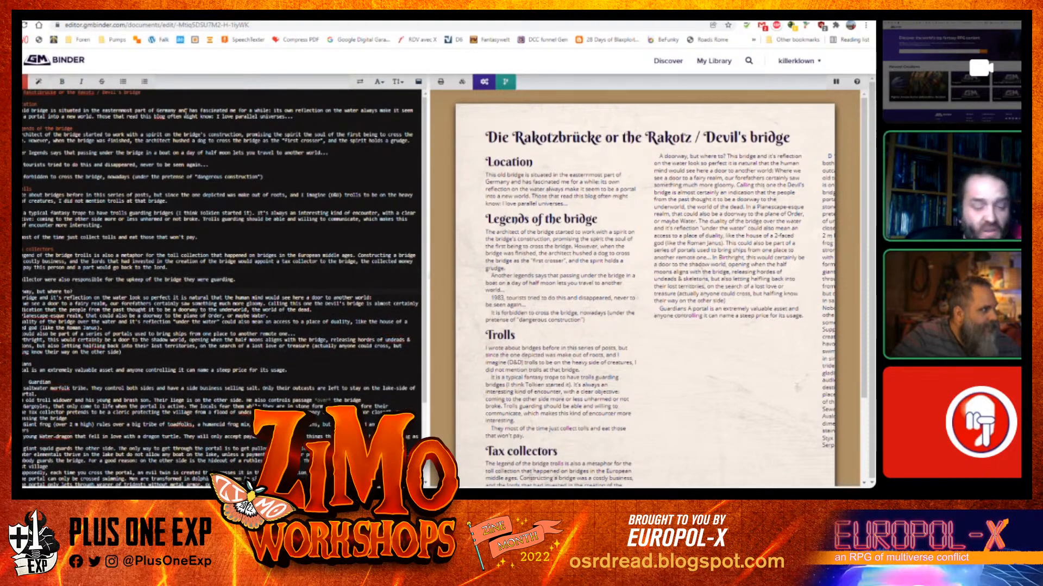
Make "A doorway, but where to?" a heading
text(###)
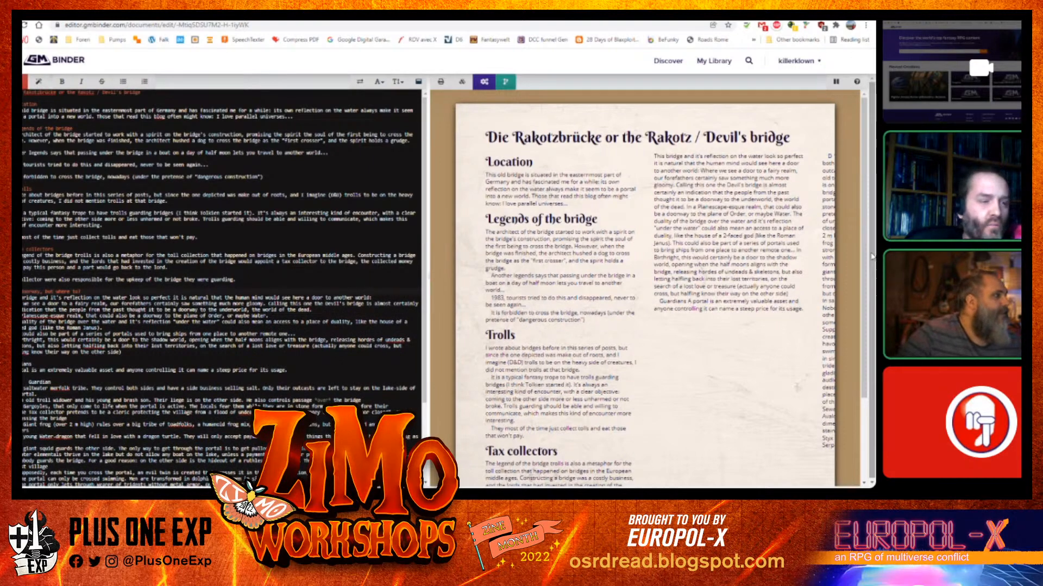
scroll(872, 256, down, 3)
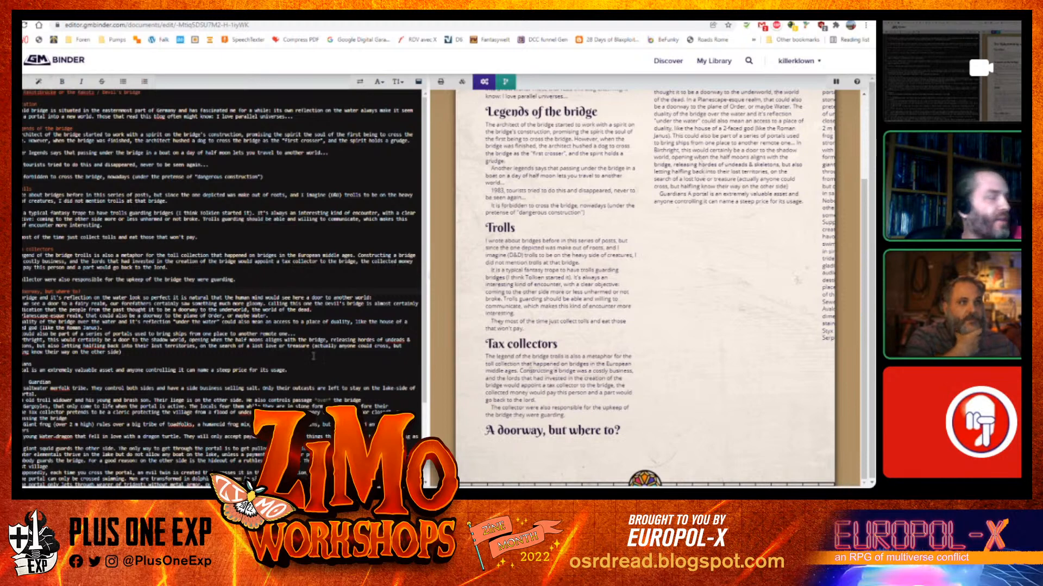
Insert a column break before the "A doorway, but where to?" heading to move it to the right column
key(Return)
key(Return)
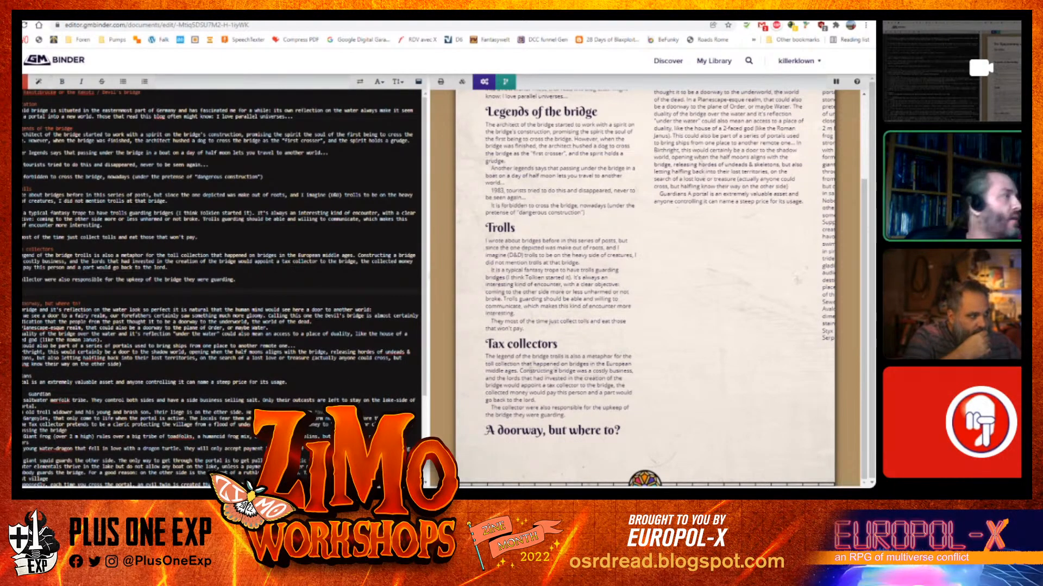
click(41, 84)
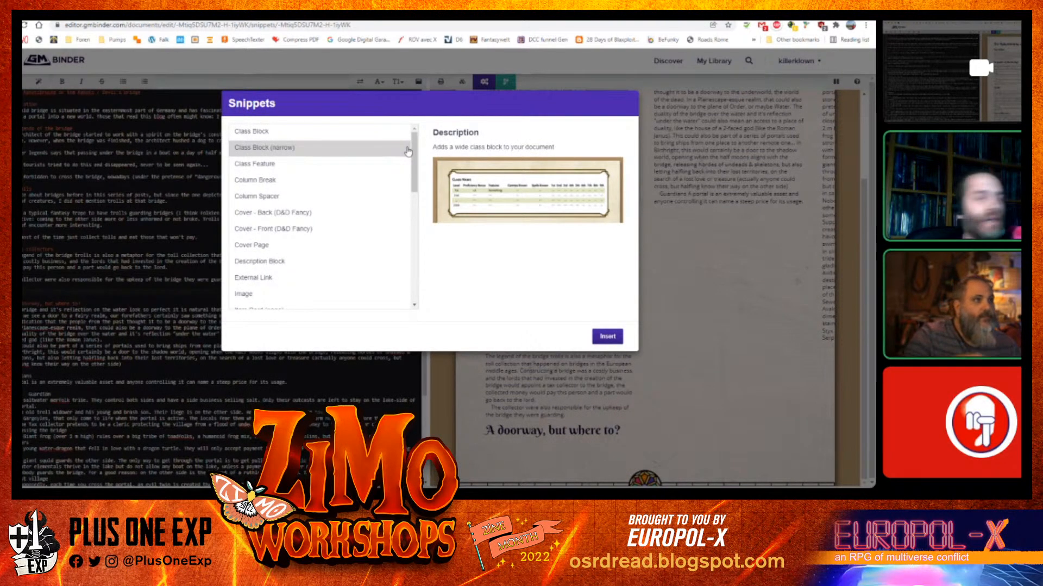
drag(409, 152, 402, 199)
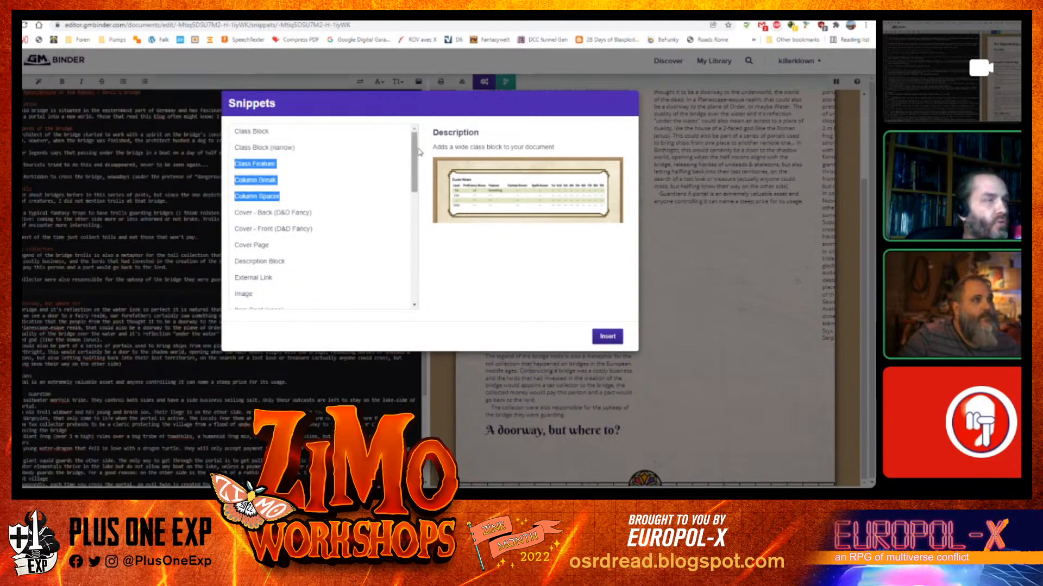
drag(414, 154, 414, 157)
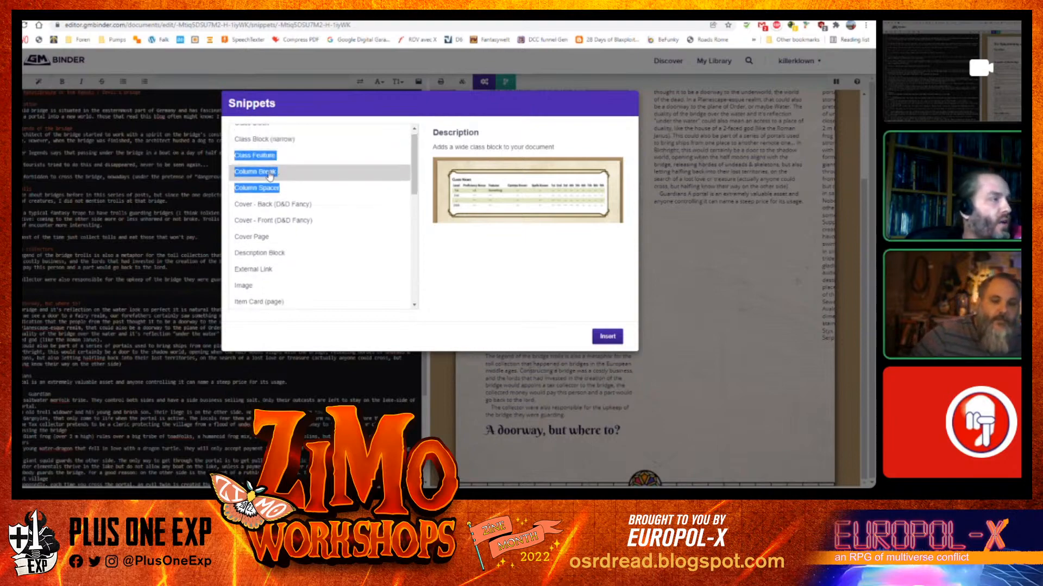
click(265, 178)
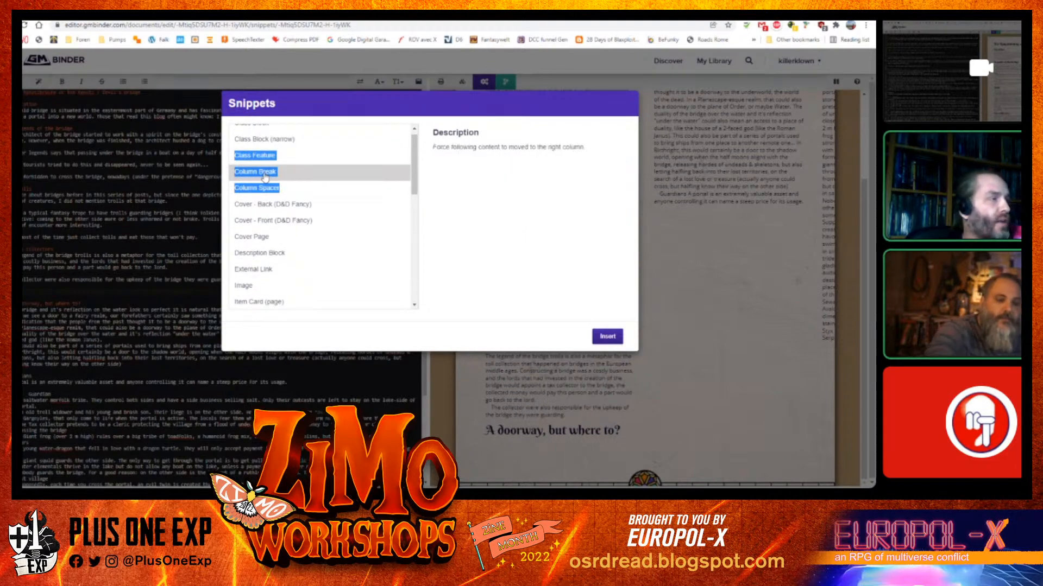
click(607, 337)
key(BackSpace)
key(BackSpace)
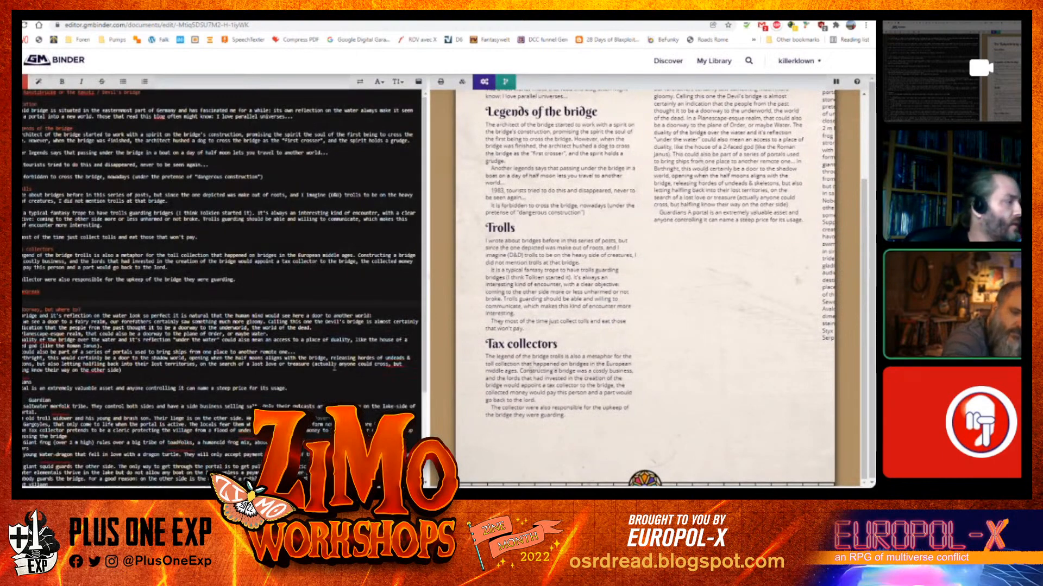
Split the text under "A doorway, but where to?" into separate paragraphs
scroll(672, 334, up, 2)
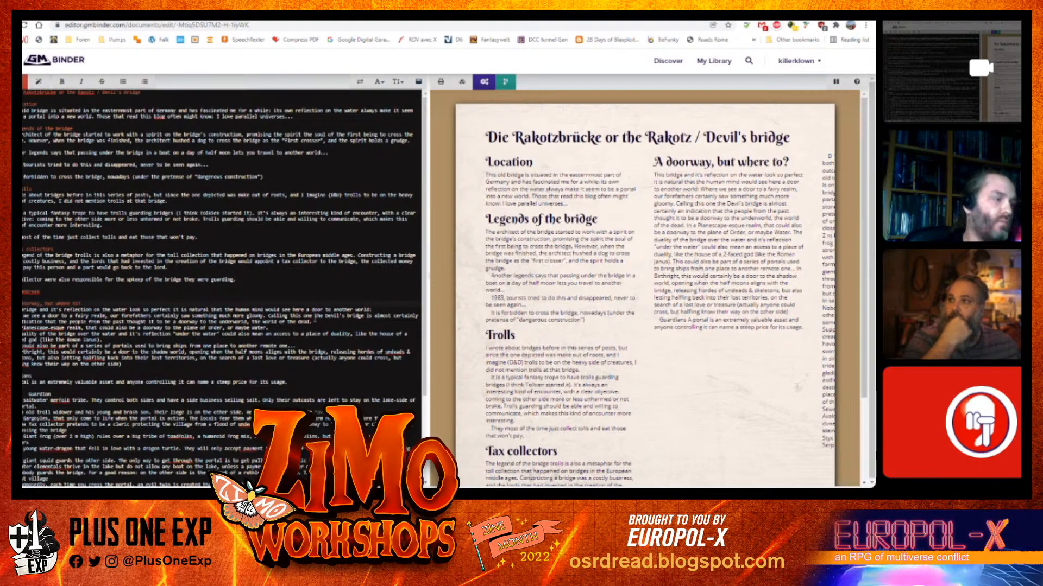
click(313, 321)
key(Return)
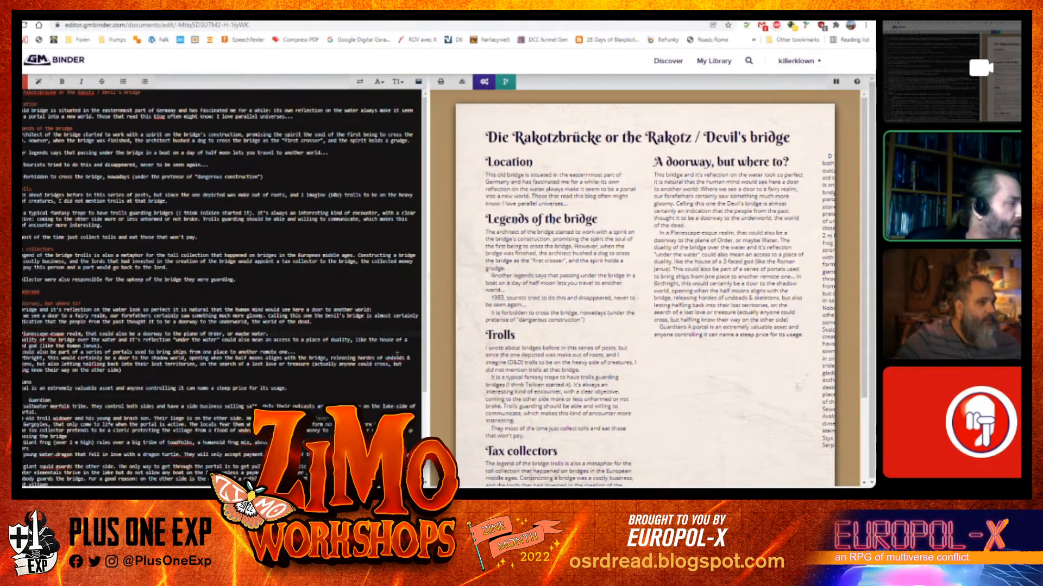
key(End)
key(Return)
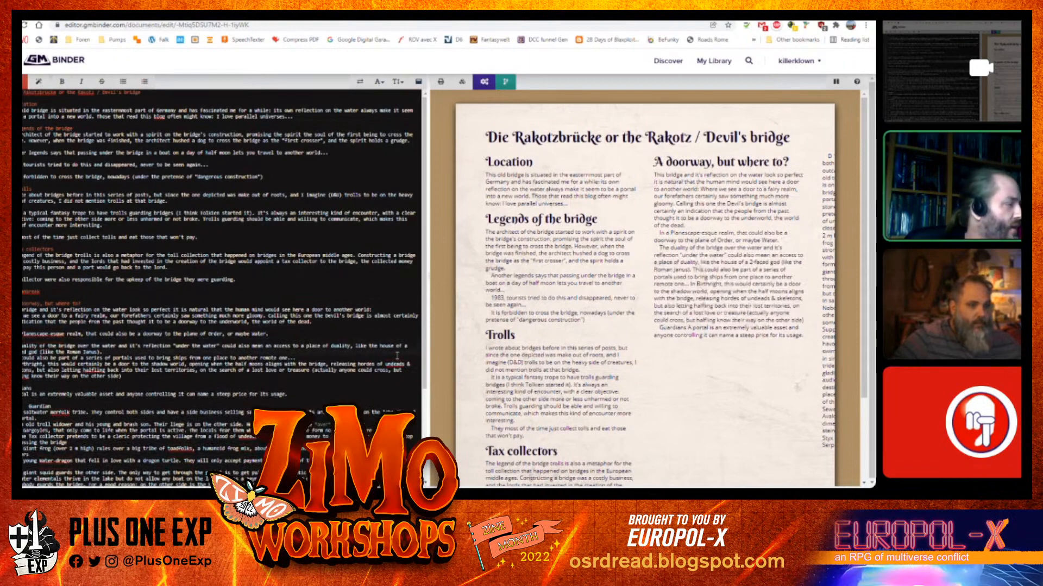
click(397, 356)
key(Return)
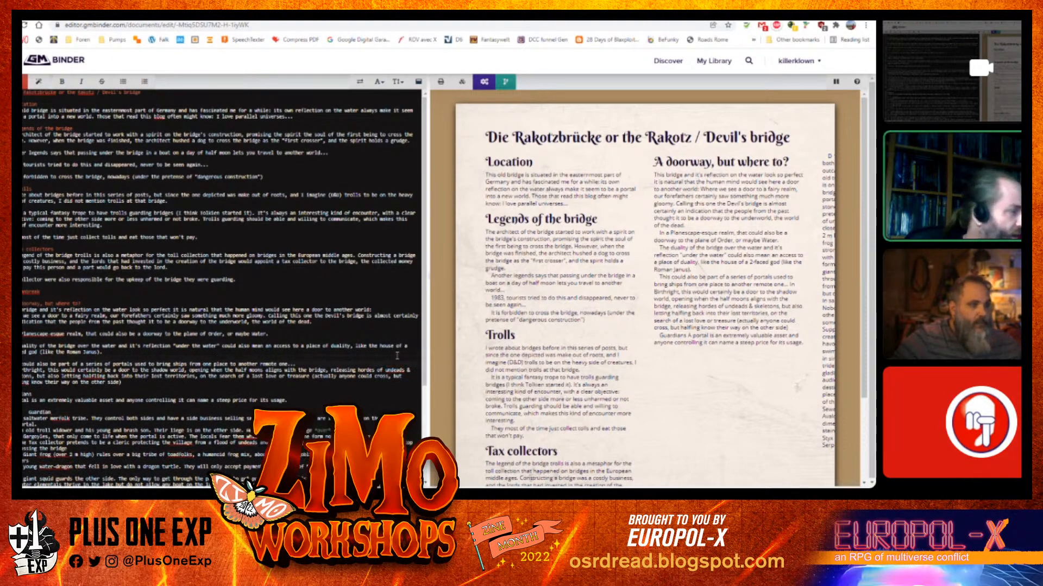
key(End)
key(Return)
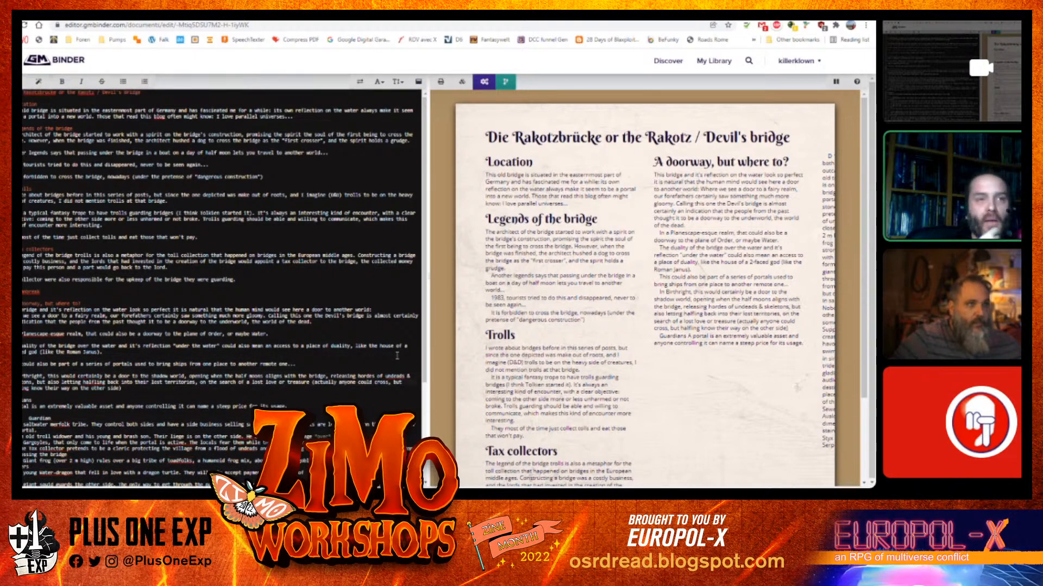
Insert a page break with page number before the Guardians section
scroll(256, 294, down, 1)
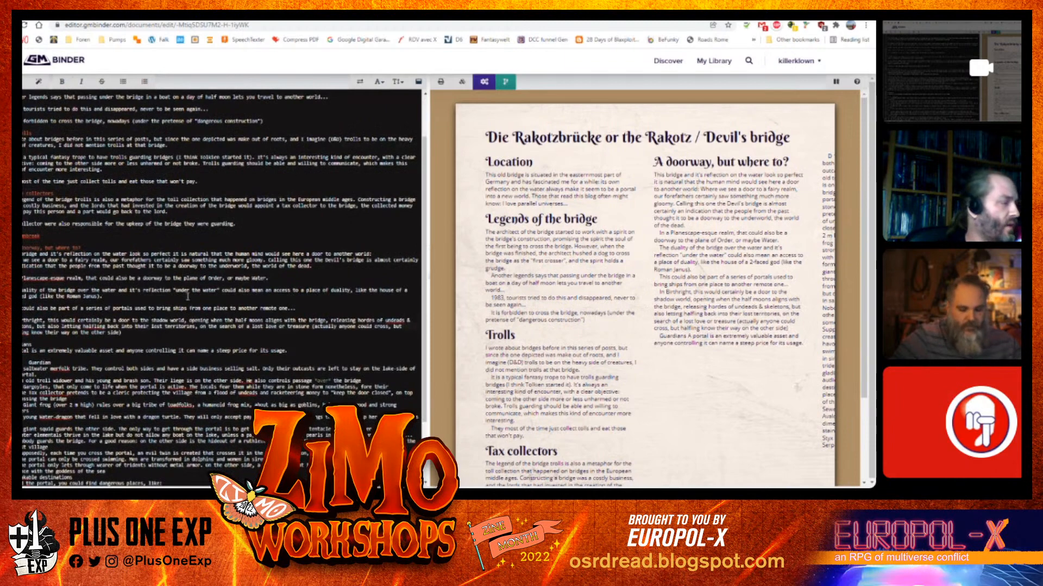
scroll(187, 296, down, 1)
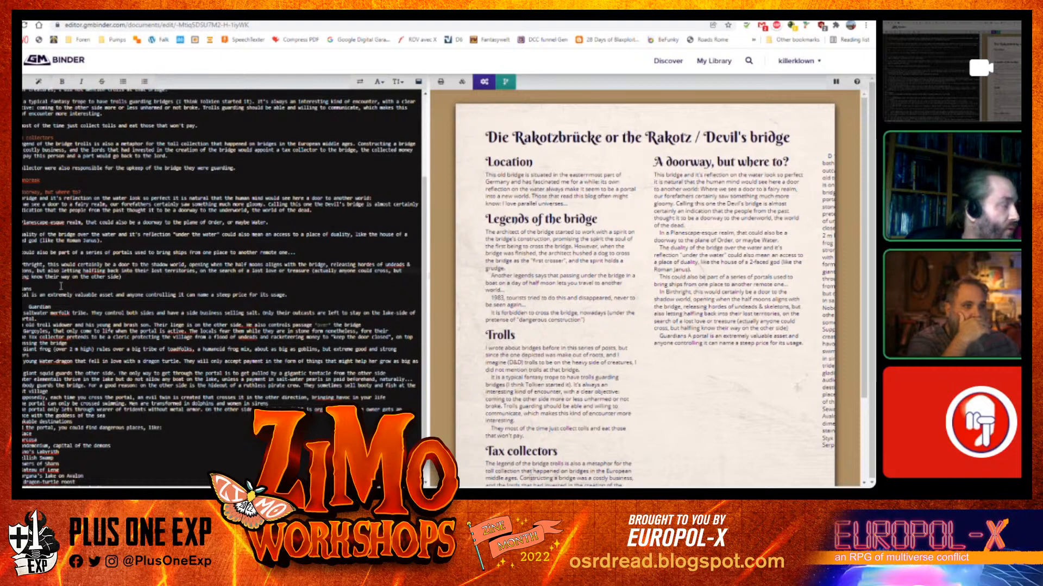
scroll(99, 287, down, 1)
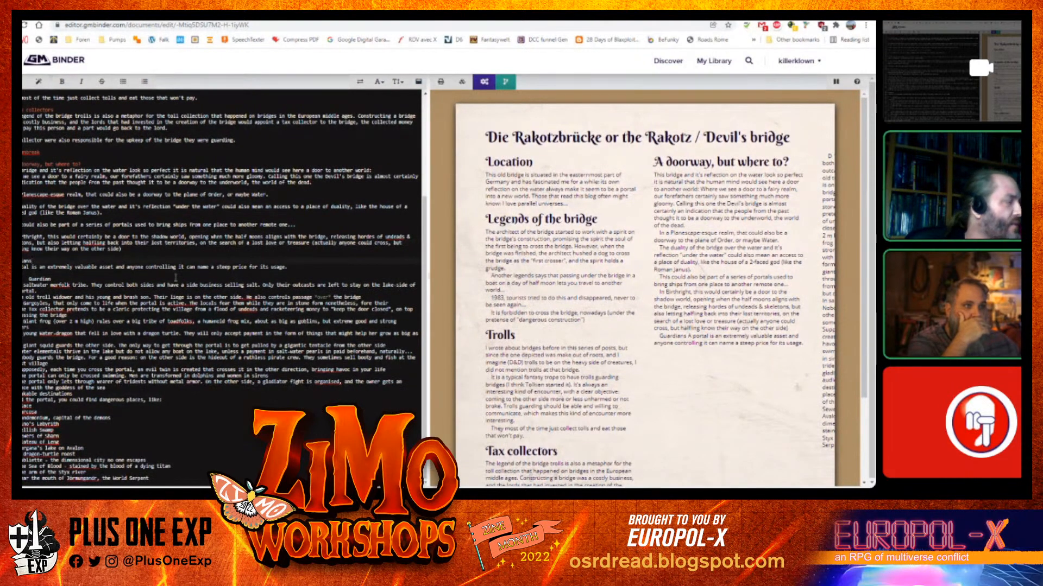
key(Return)
key(Return)
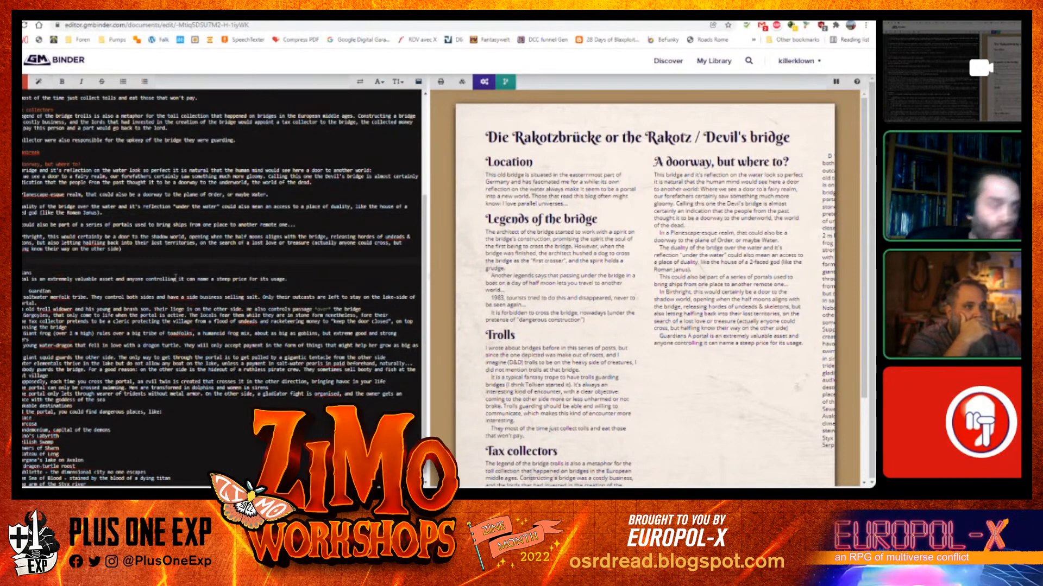
click(41, 82)
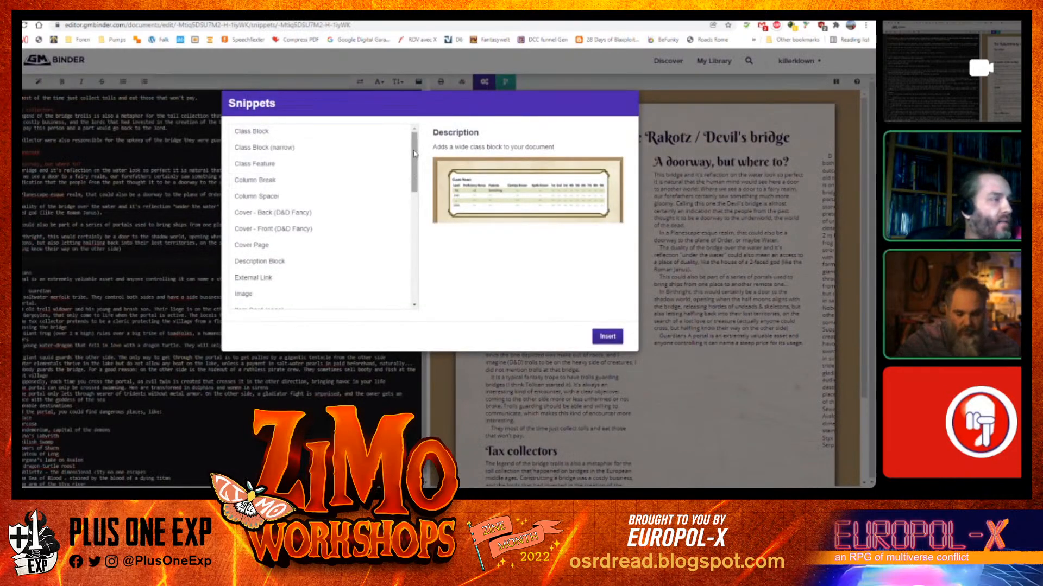
drag(414, 154, 414, 190)
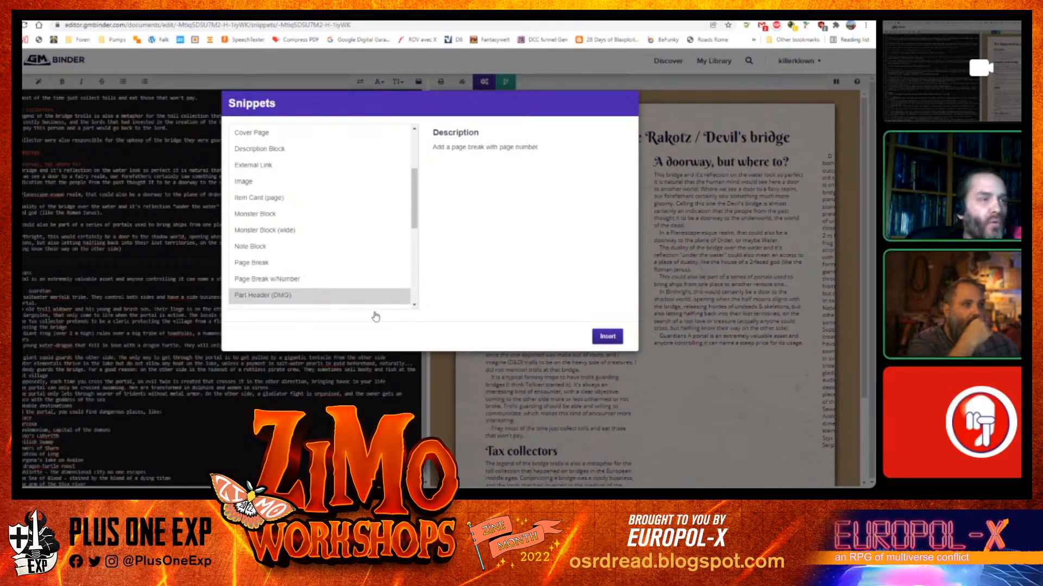
click(606, 336)
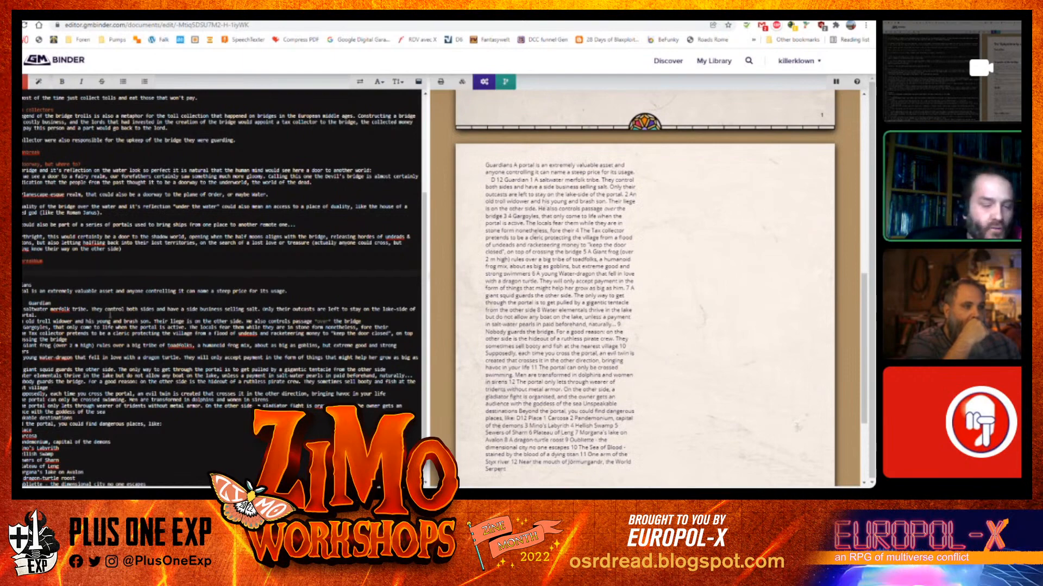
Make "Guardians" a heading at the top of the new page and separate its first paragraph
key(Delete)
key(Delete)
text(#)
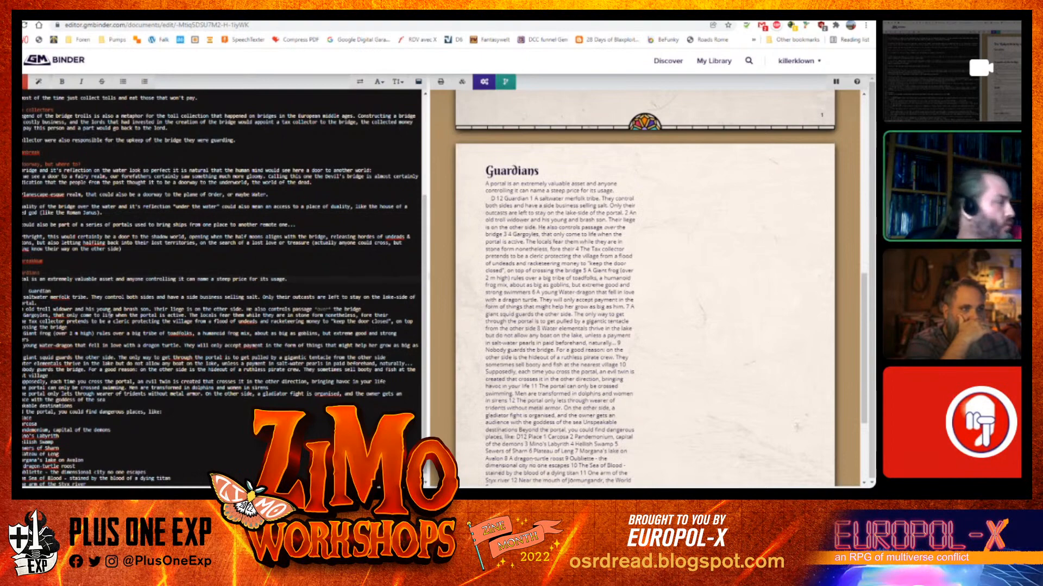
key(Return)
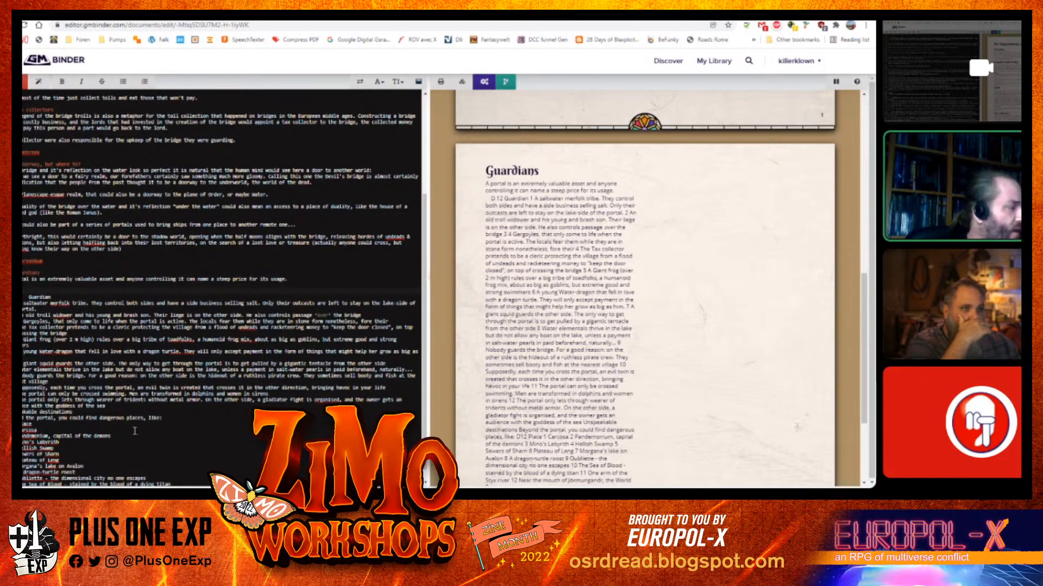
Split "Unspeakable destinations" off into its own paragraph with blank lines
click(120, 405)
key(Return)
key(Return)
key(Return)
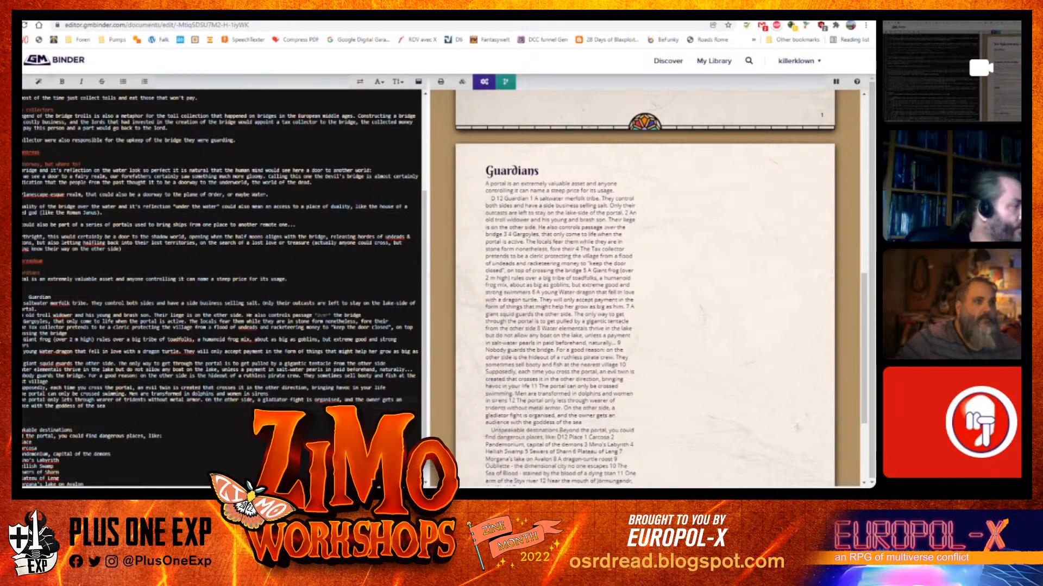
Insert a table snippet after the portal sentence in the Guardians section
click(83, 285)
key(Return)
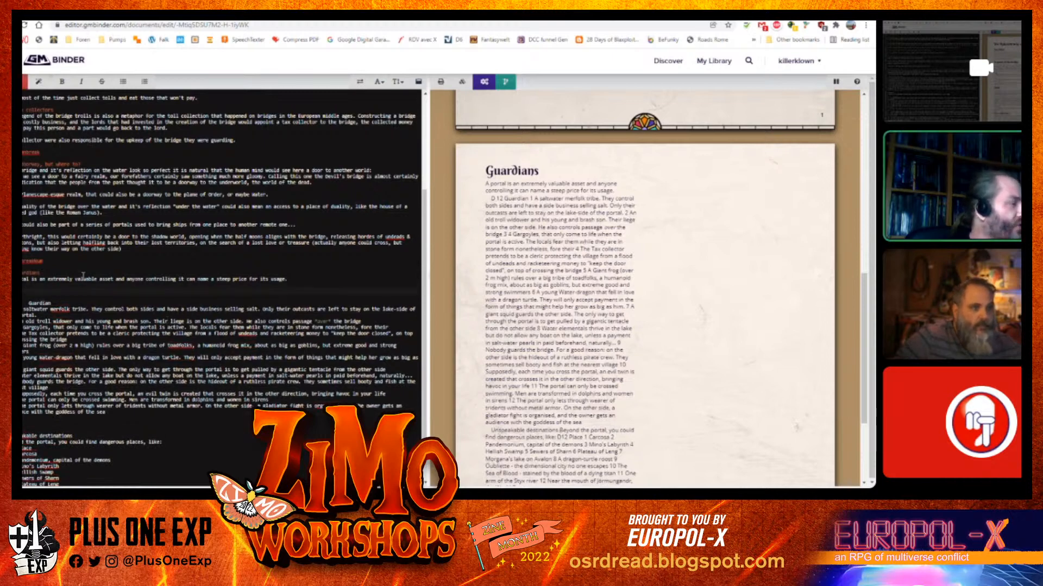
click(42, 83)
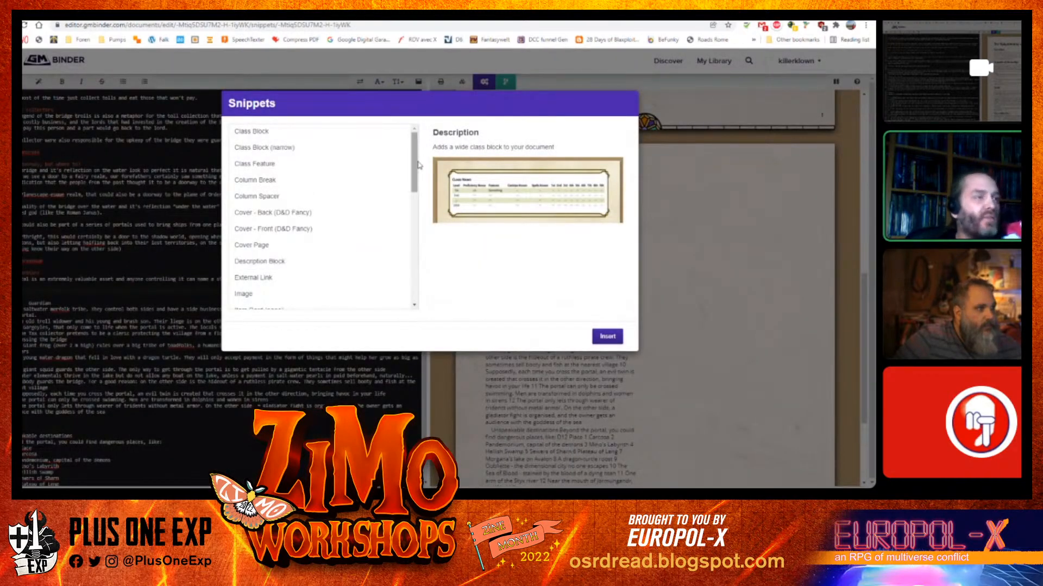
drag(418, 165, 425, 259)
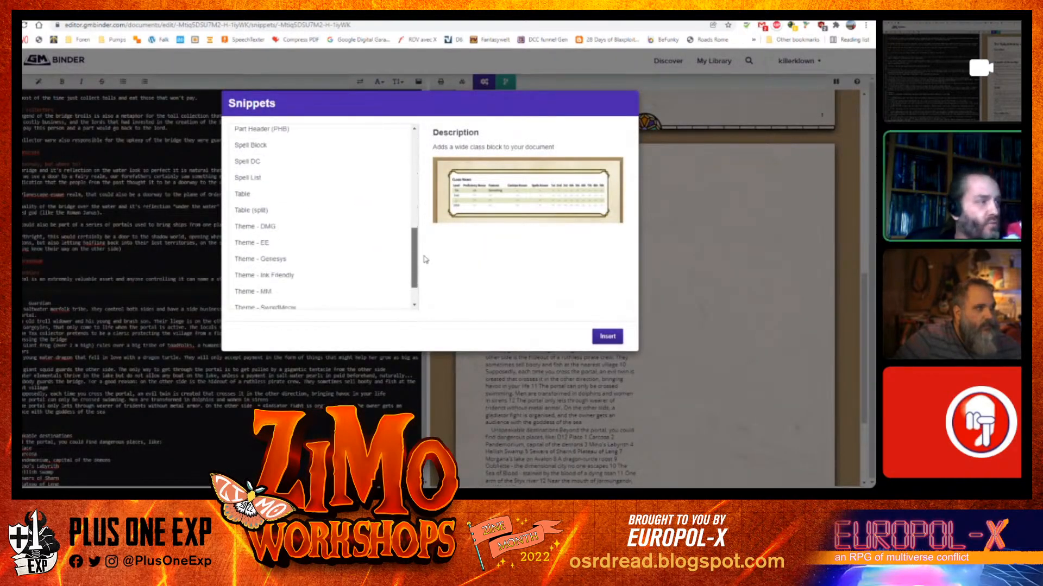
click(270, 195)
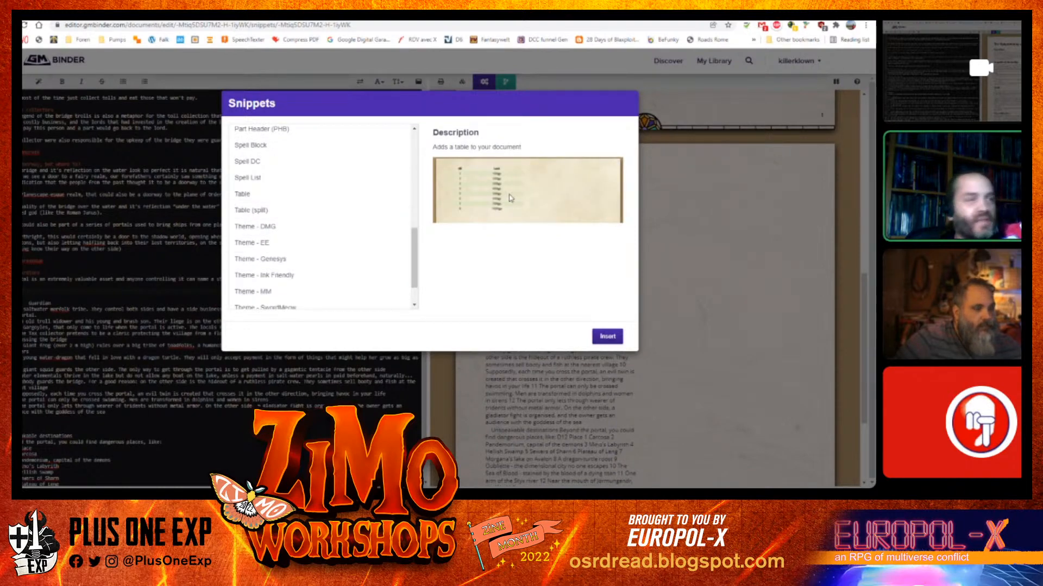
click(324, 213)
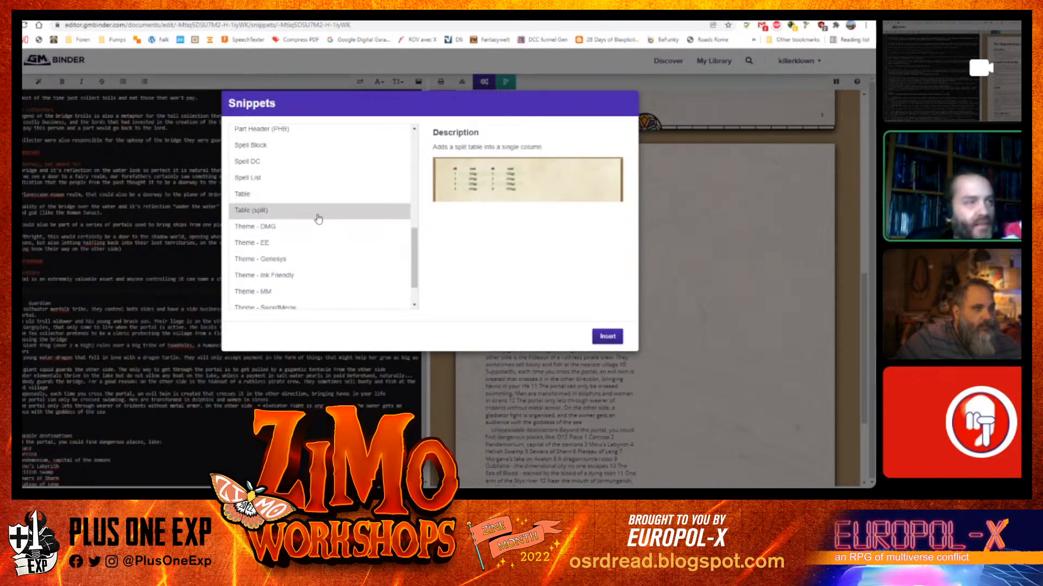
click(266, 195)
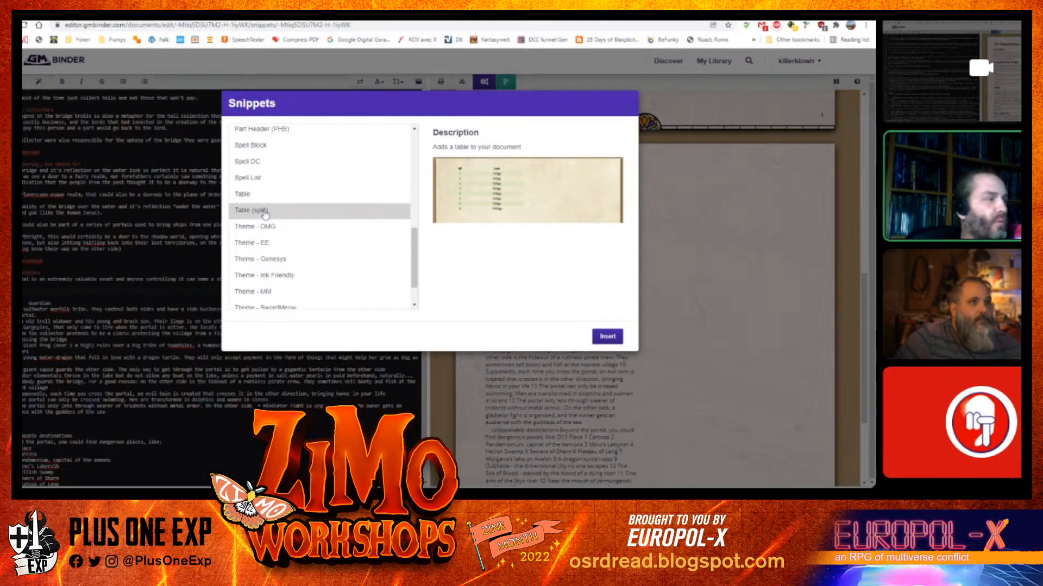
click(265, 212)
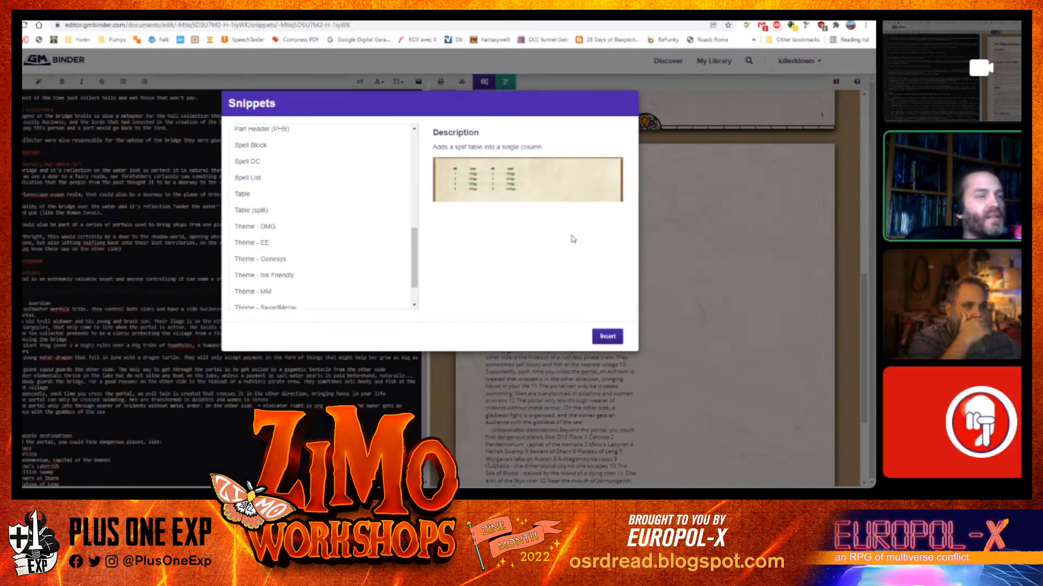
click(294, 194)
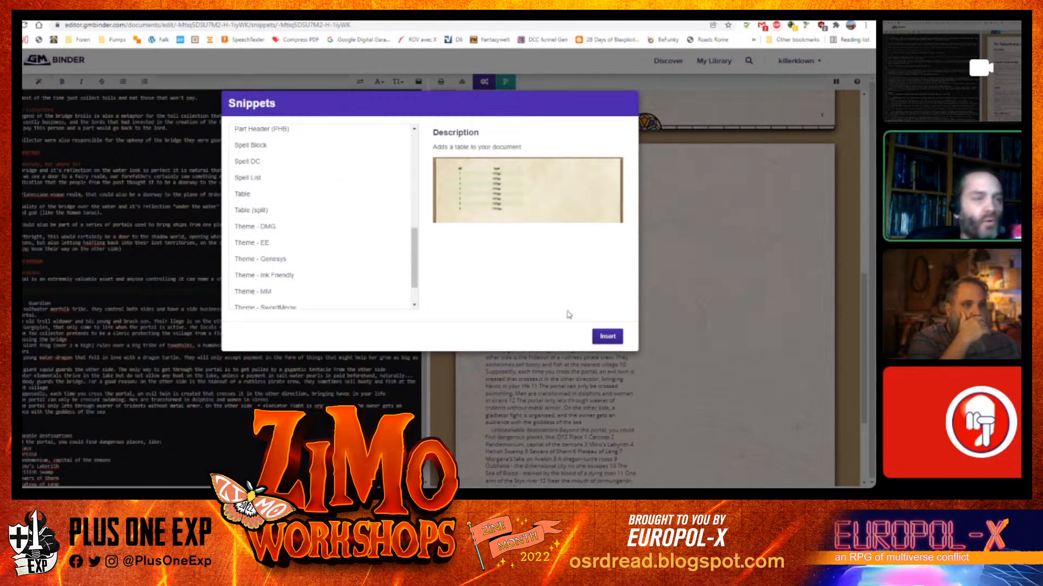
click(607, 336)
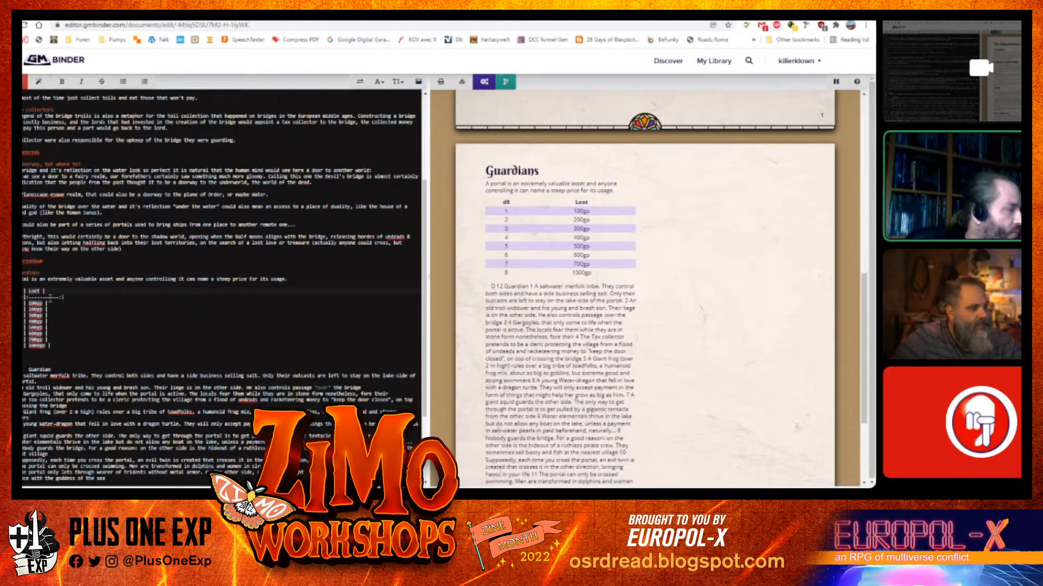
Change the table's die column header to d12
click(81, 298)
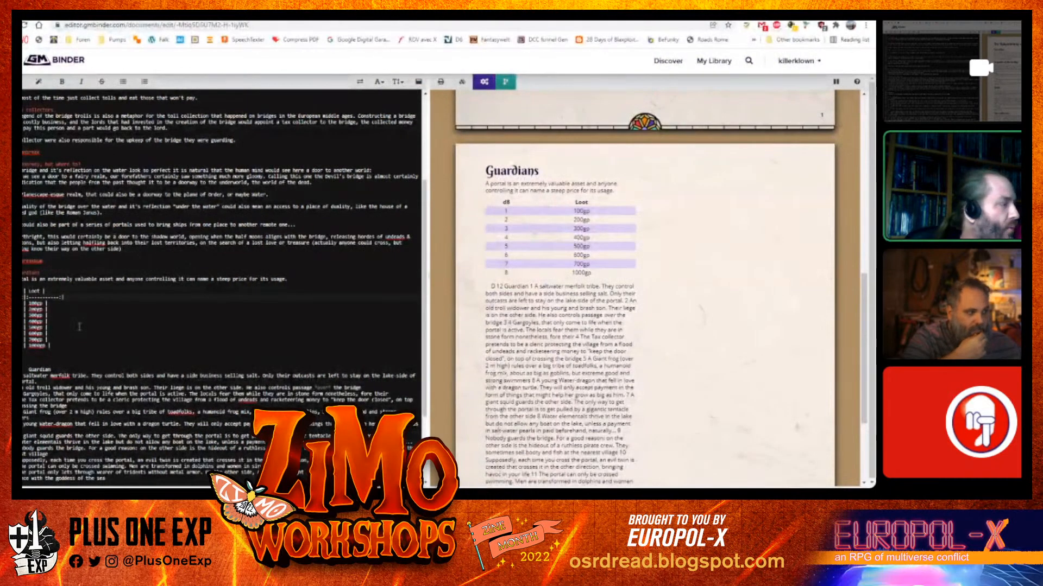
key(BackSpace)
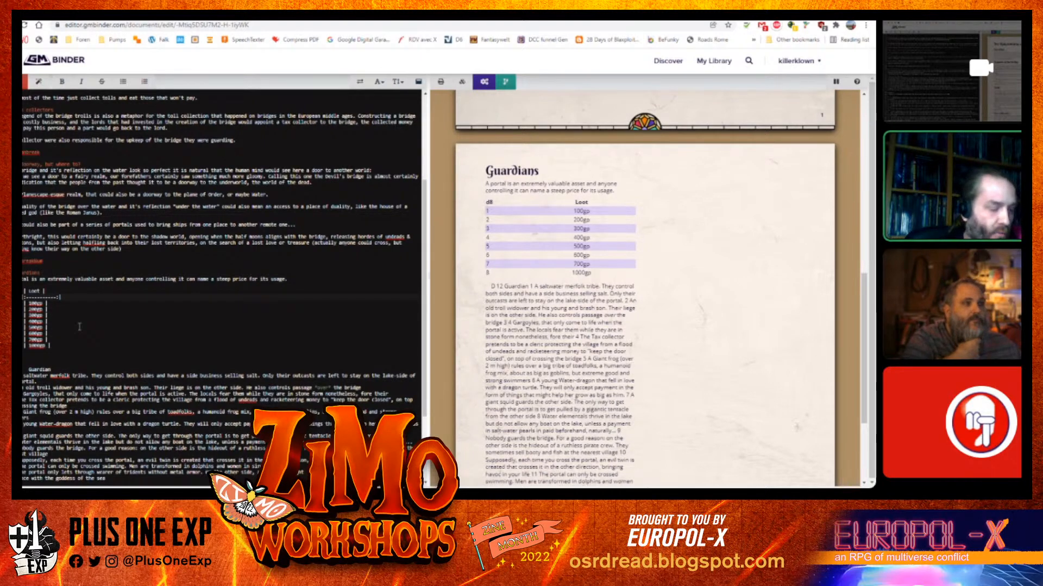
text(:)
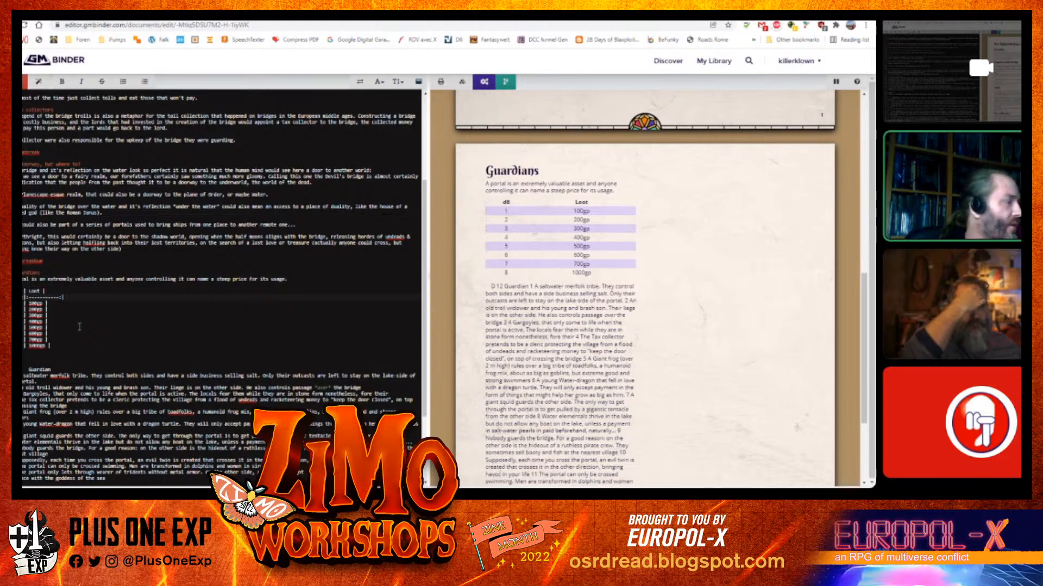
key(BackSpace)
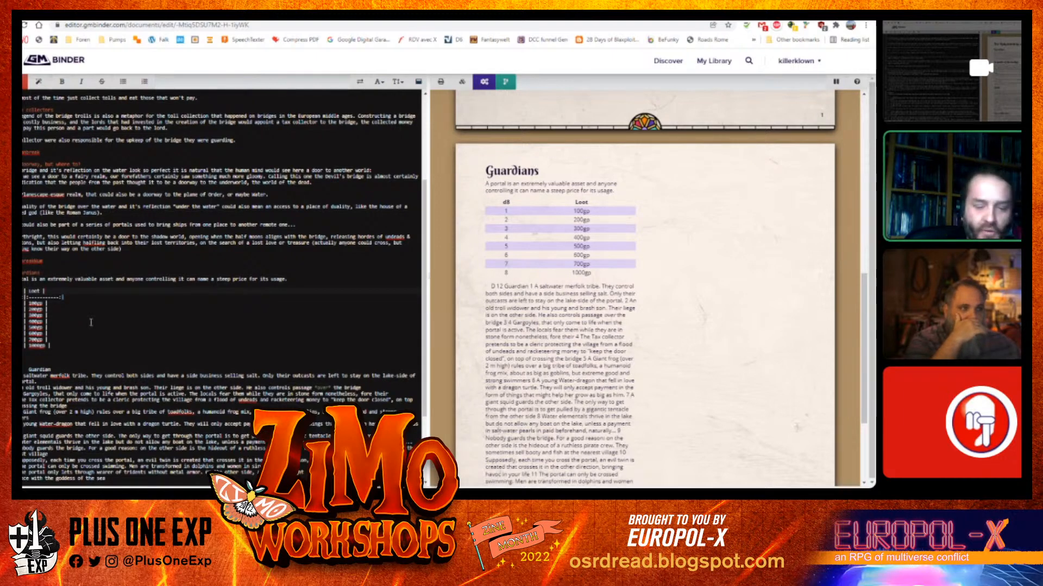
key(BackSpace)
text(12)
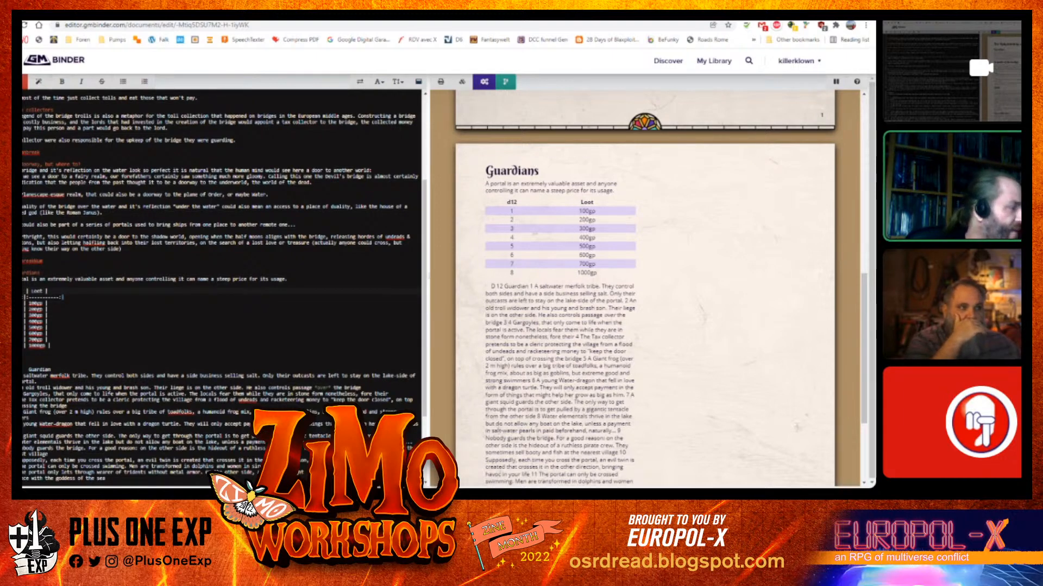
Replace the table's Loot column header with the word Guardian
double_click(40, 370)
key(ctrl+c)
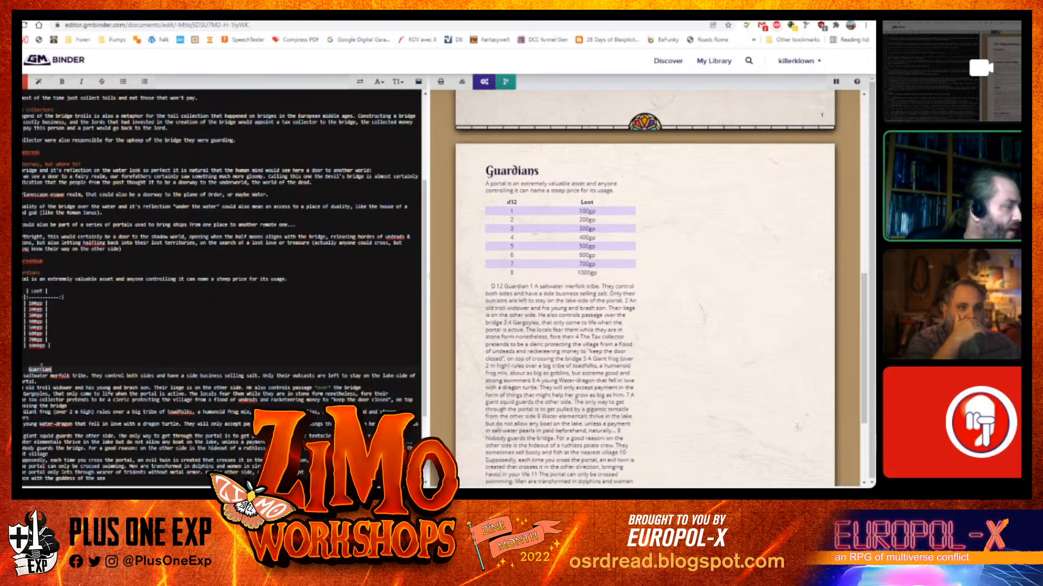
double_click(36, 291)
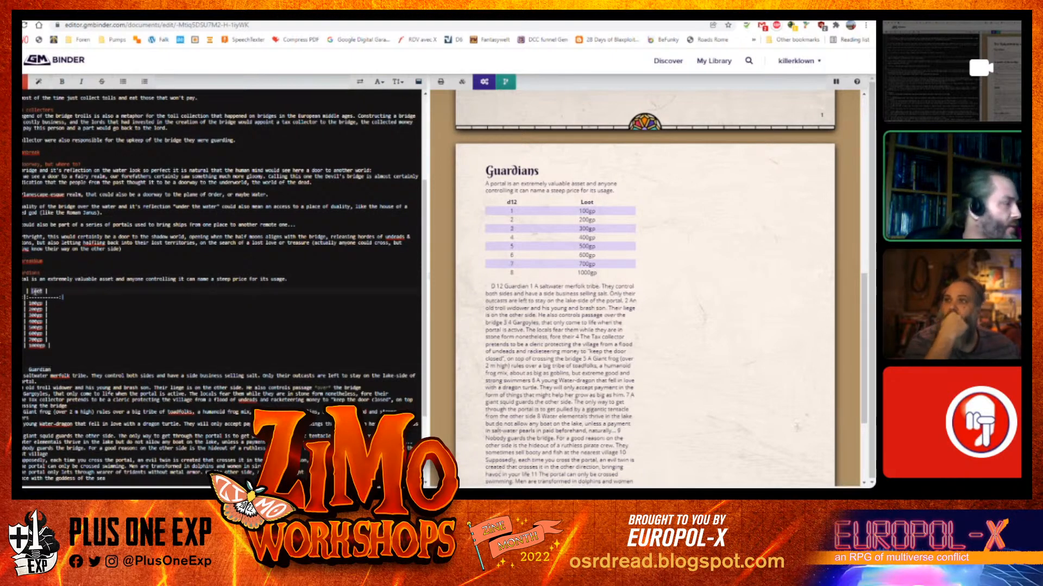
key(ctrl+v)
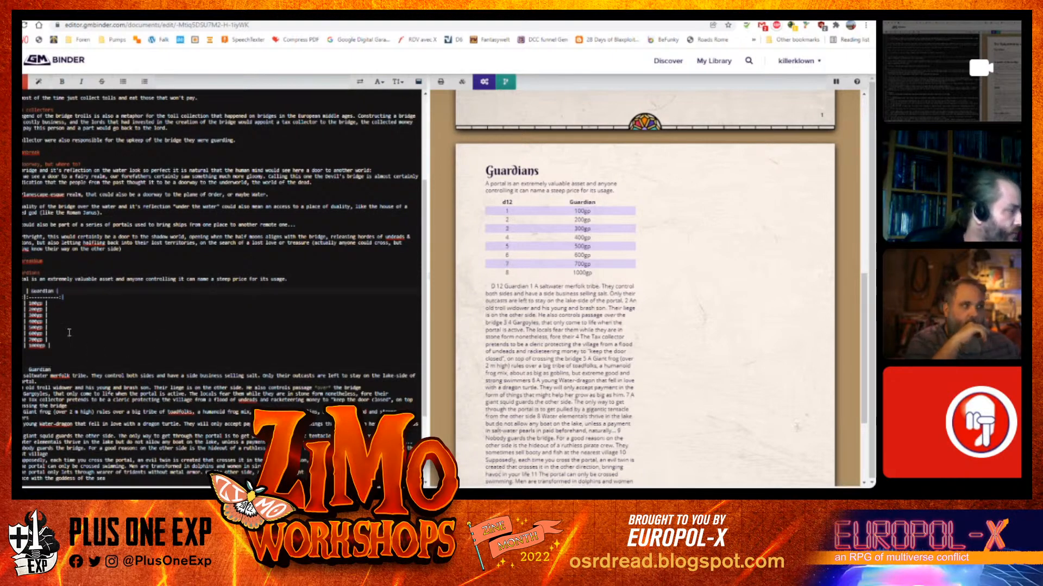
Delete the placeholder loot rows so the guardian entries follow directly under the table header
drag(61, 346, 24, 302)
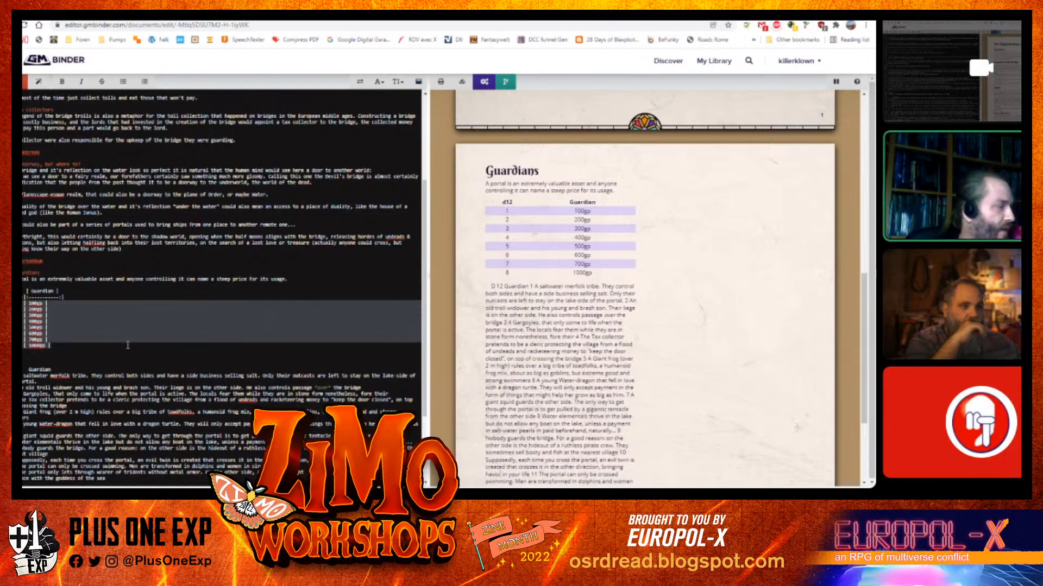
key(Delete)
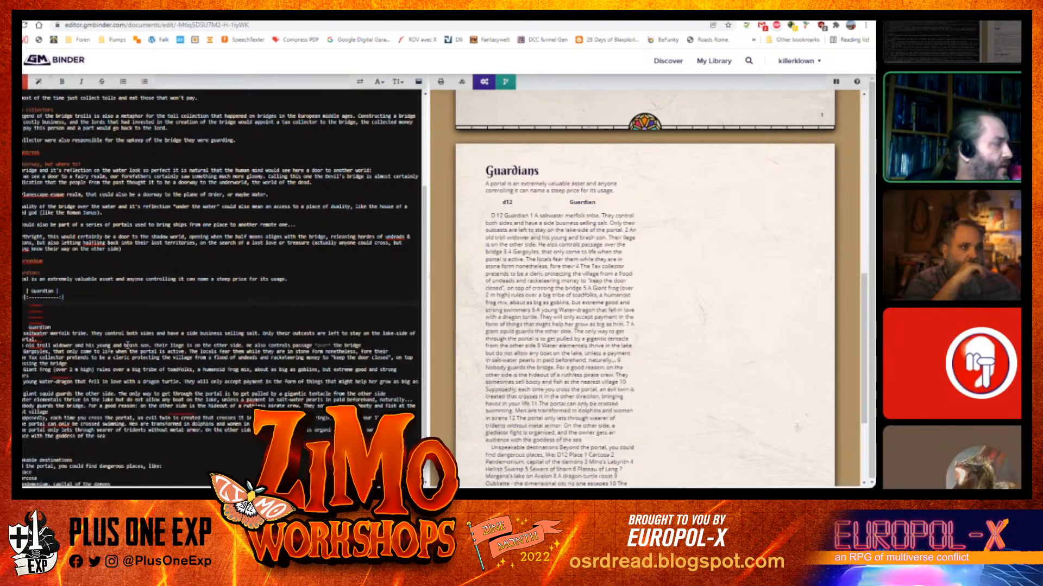
key(Delete)
key(Delete)
key(Delete)
key(Delete)
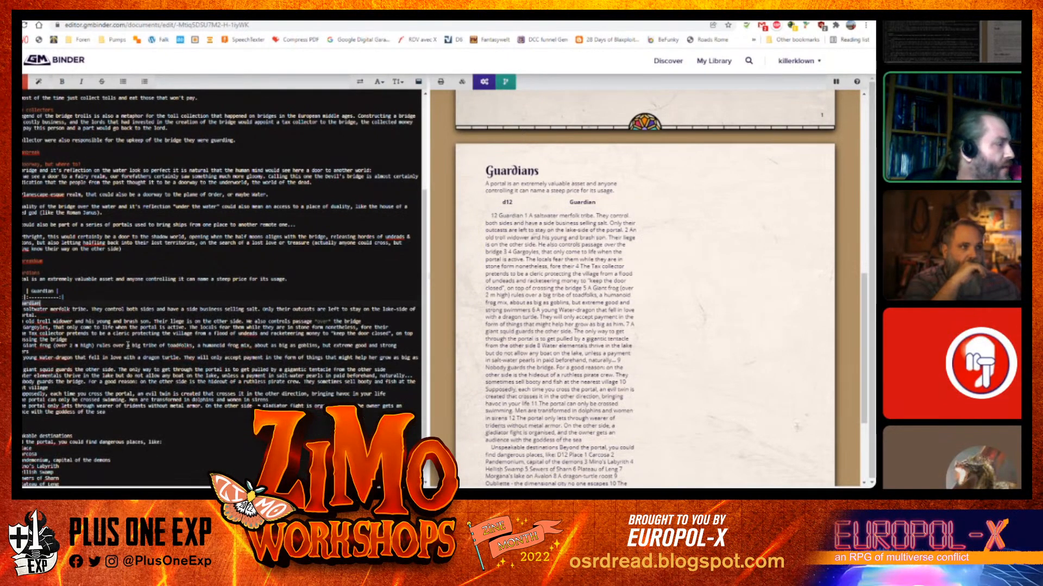
key(Delete)
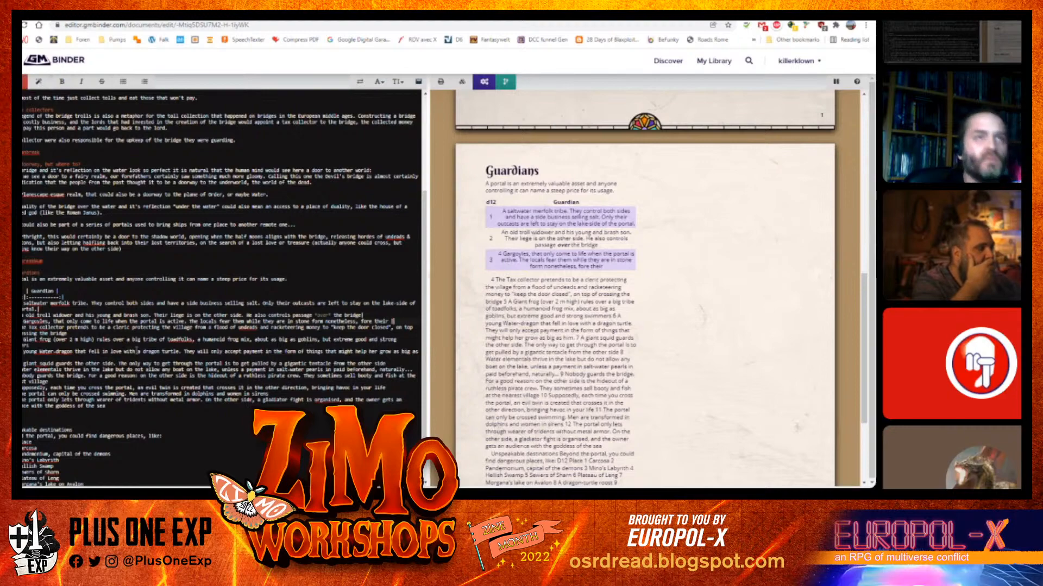
Examine the Guardians table in the original blog post for reference
click(736, 18)
click(670, 199)
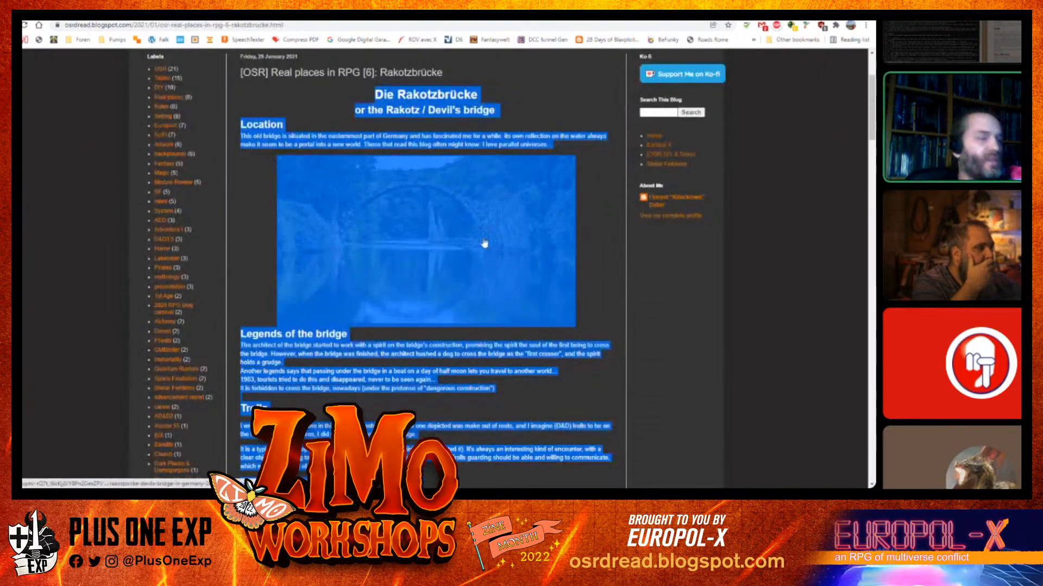
scroll(482, 242, down, 10)
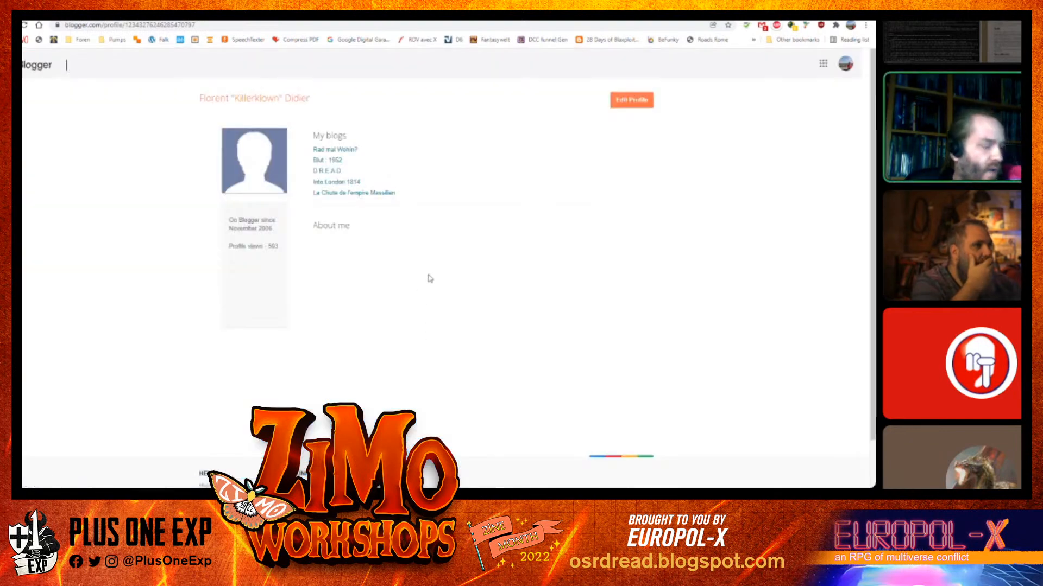
key(alt+Left)
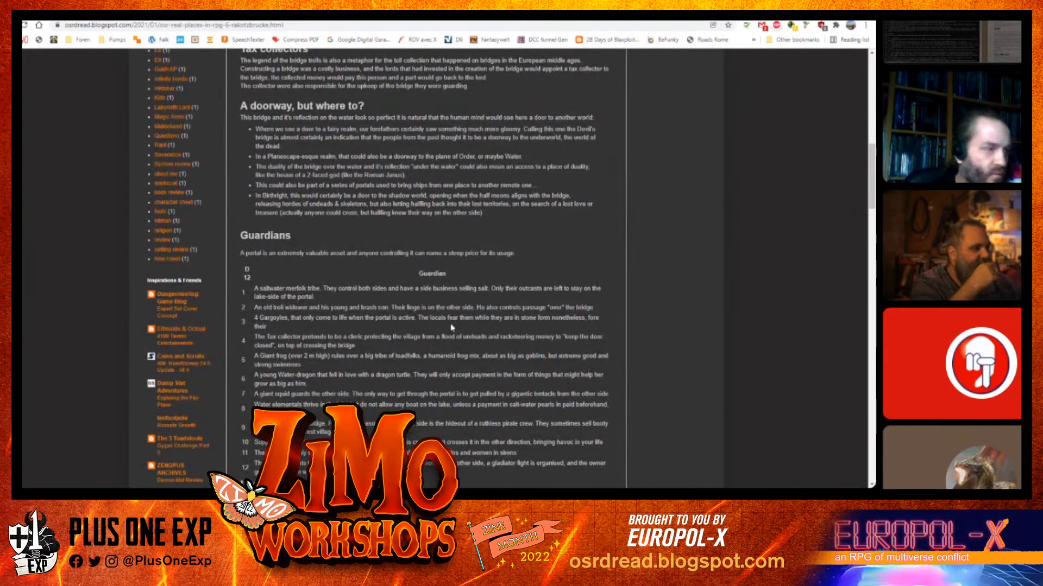
triple_click(273, 330)
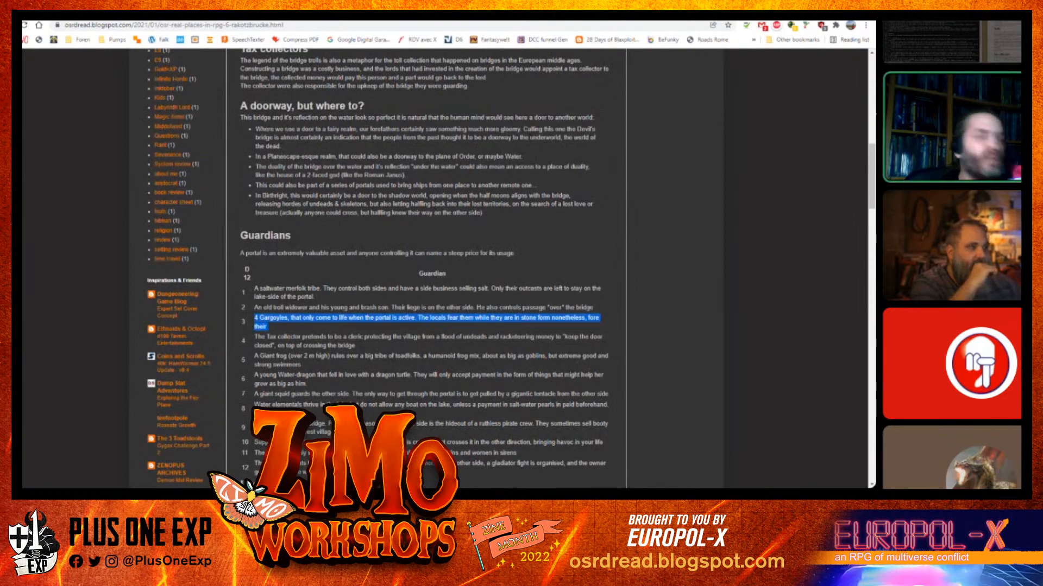
key(ctrl+Tab)
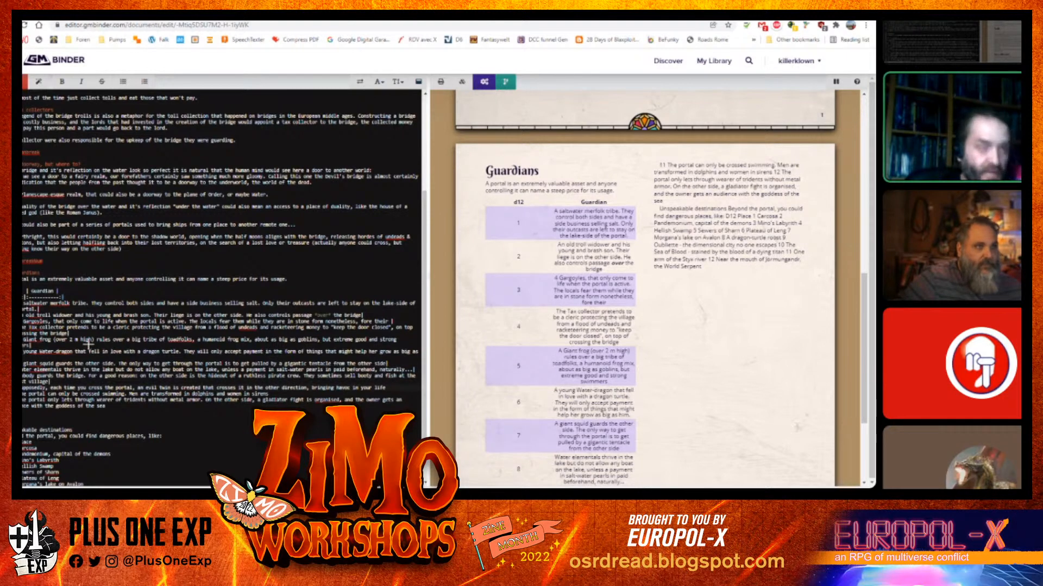
Add pipe separators to the remaining guardian entries so all twelve become table rows
text(|)
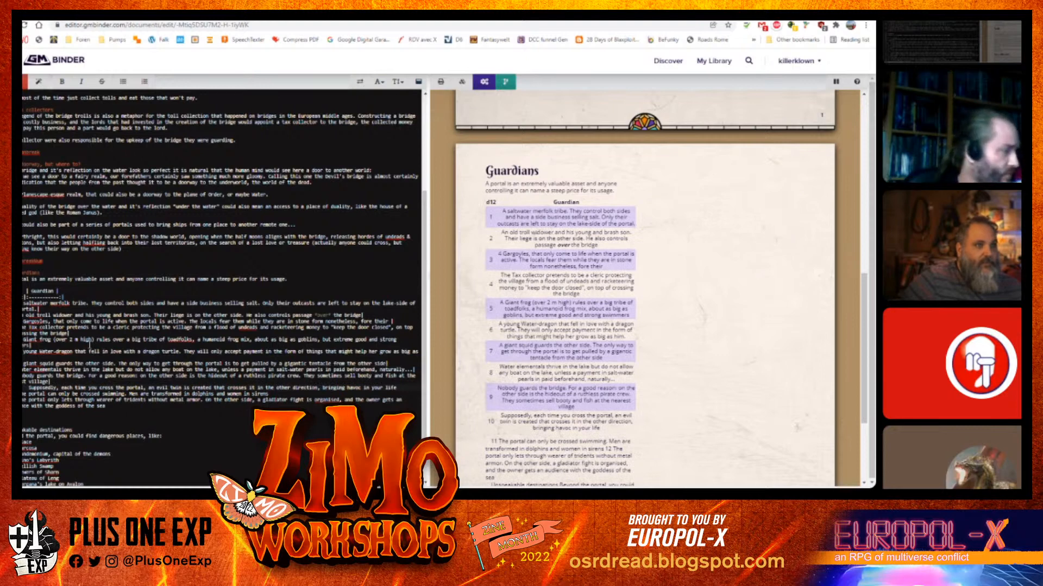
text(|)
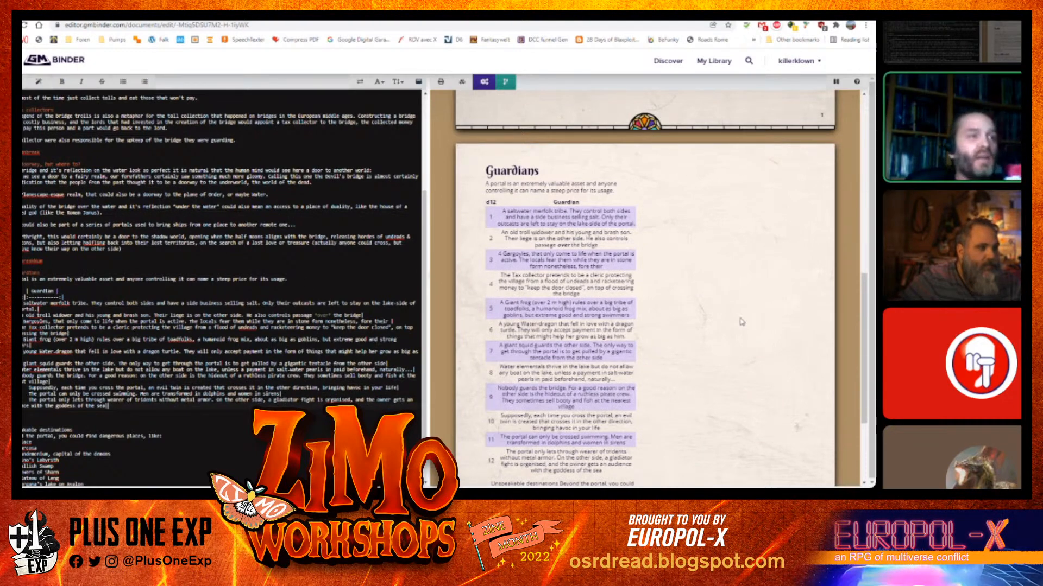
scroll(741, 322, down, 3)
scroll(679, 342, up, 2)
scroll(649, 353, down, 3)
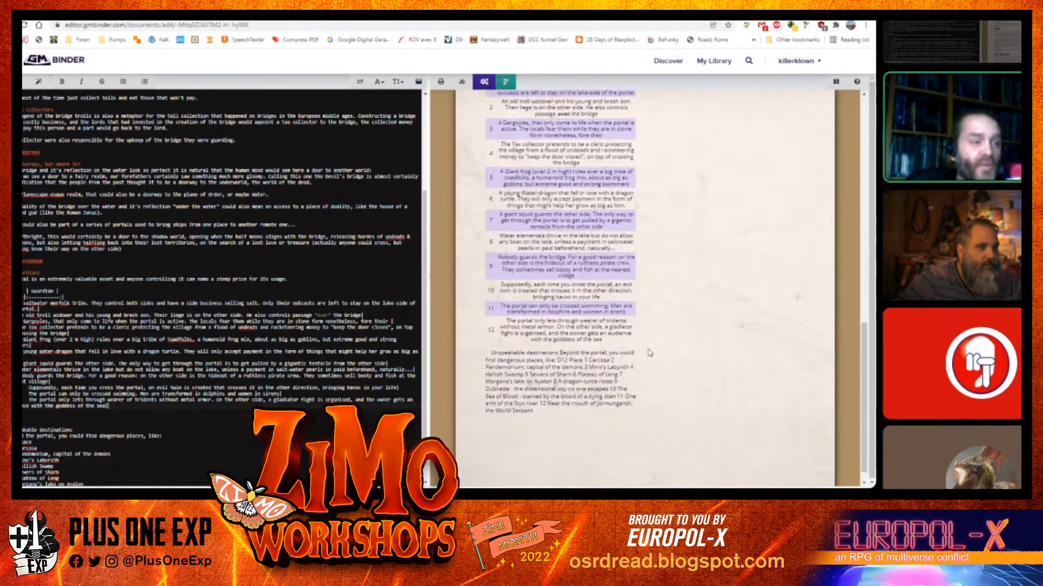
Make "Unspeakable destinations" a level-two heading
scroll(650, 353, up, 5)
scroll(606, 315, down, 2)
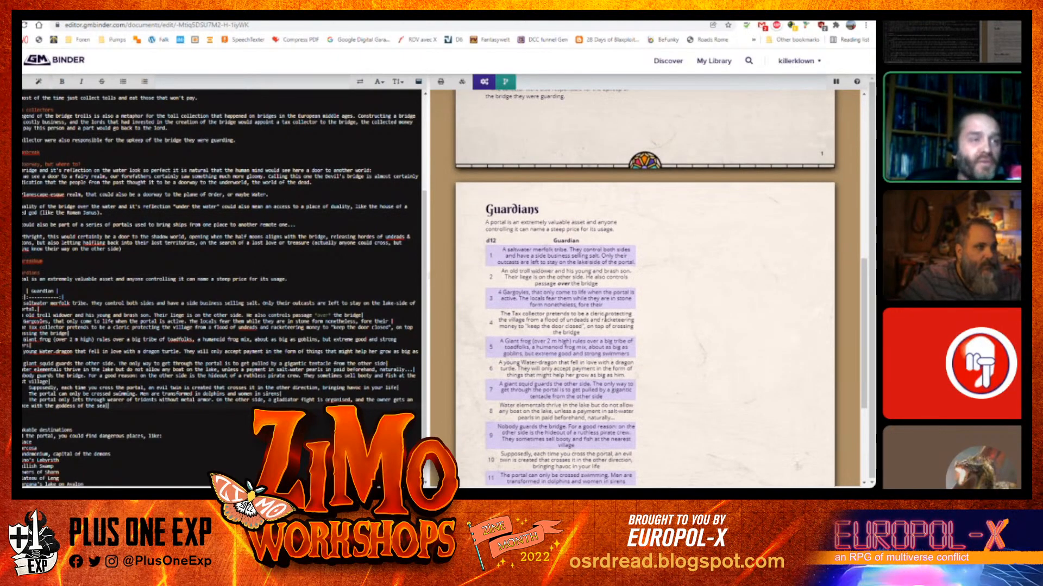
scroll(606, 314, down, 2)
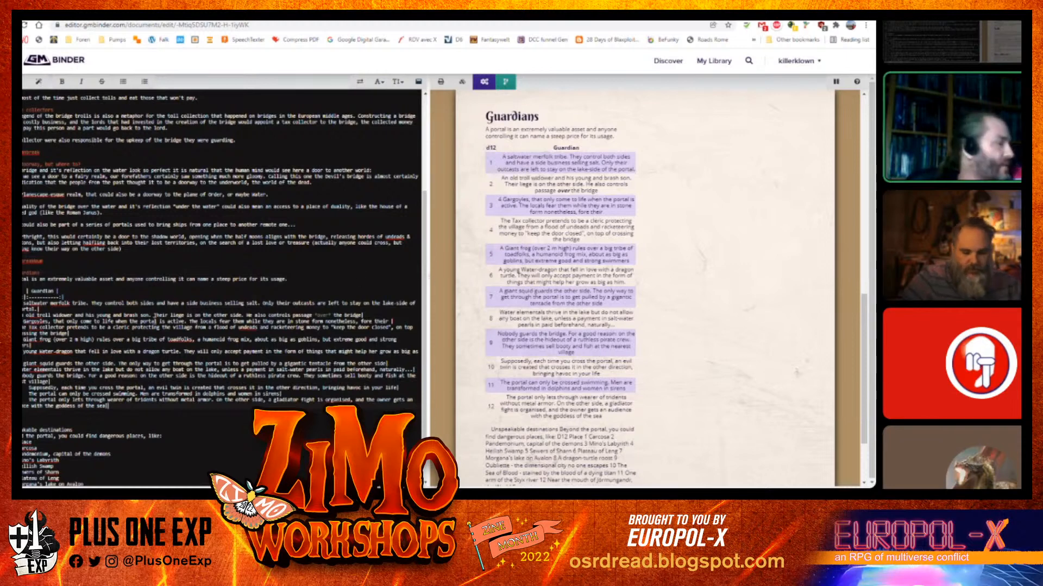
scroll(222, 288, down, 1)
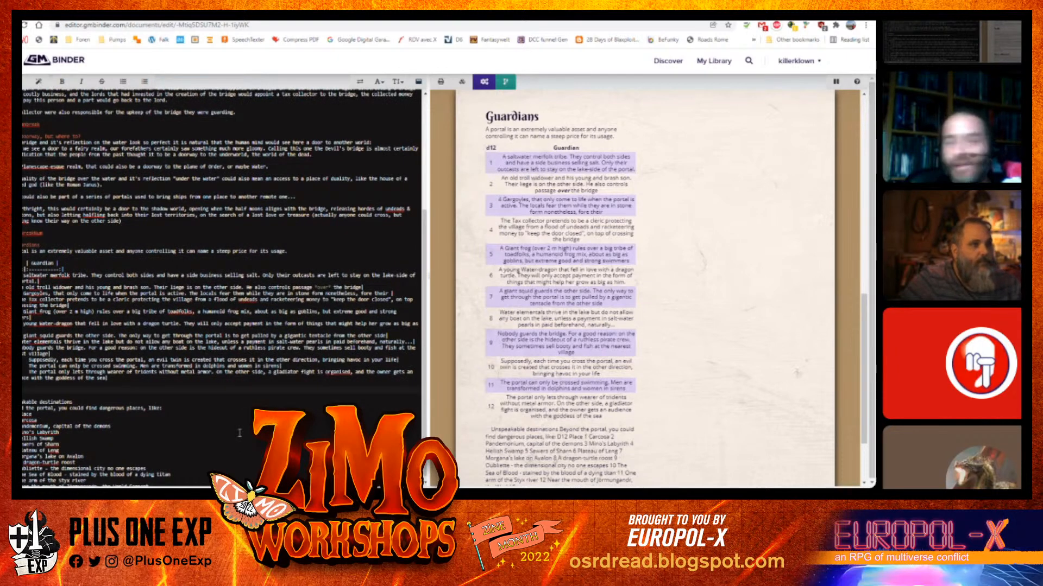
scroll(239, 433, down, 1)
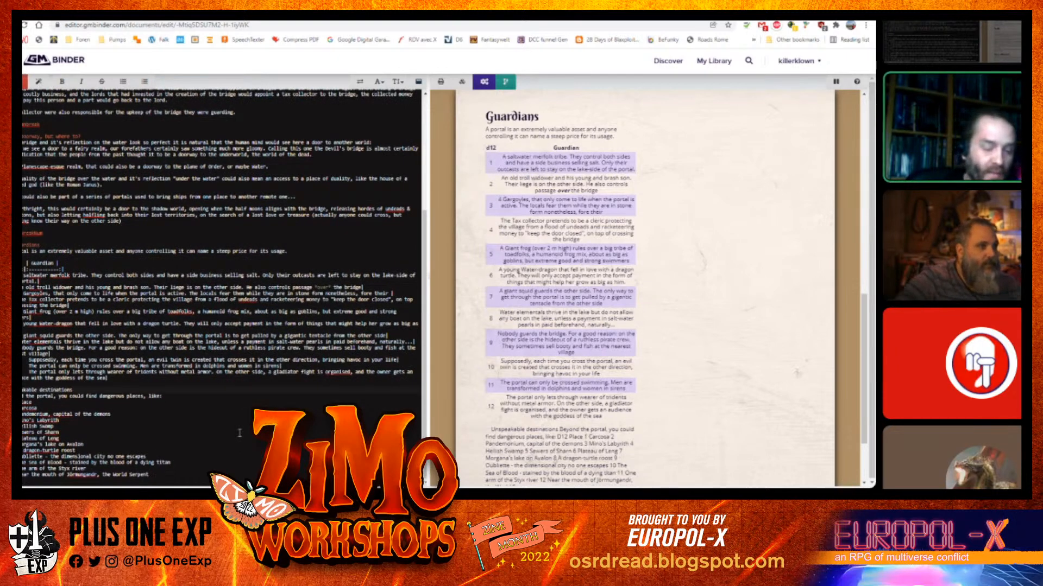
text(##)
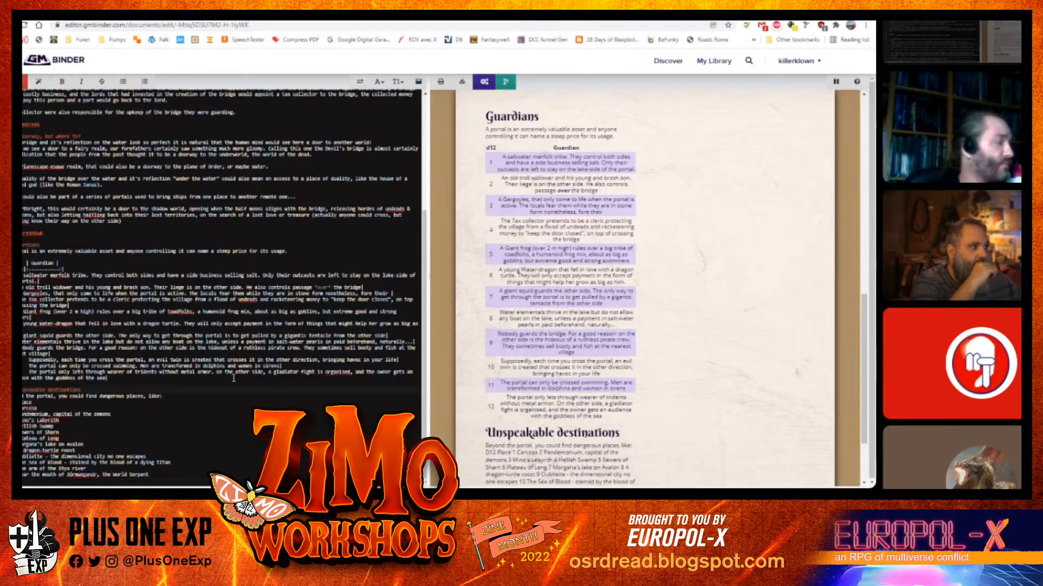
Insert a Column Break snippet before the Unspeakable destinations heading to move it to the second column
scroll(526, 444, down, 2)
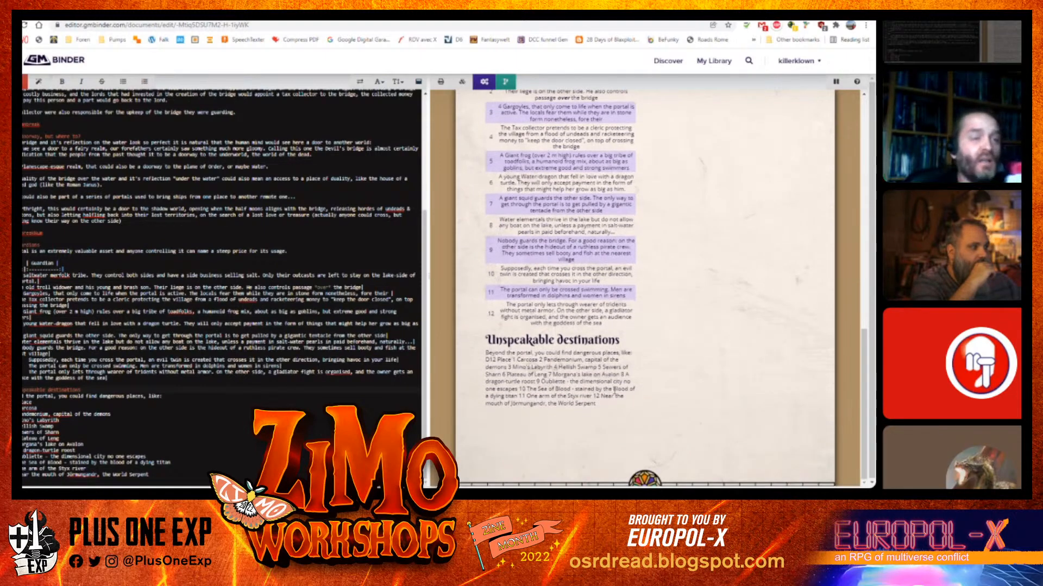
scroll(160, 391, down, 2)
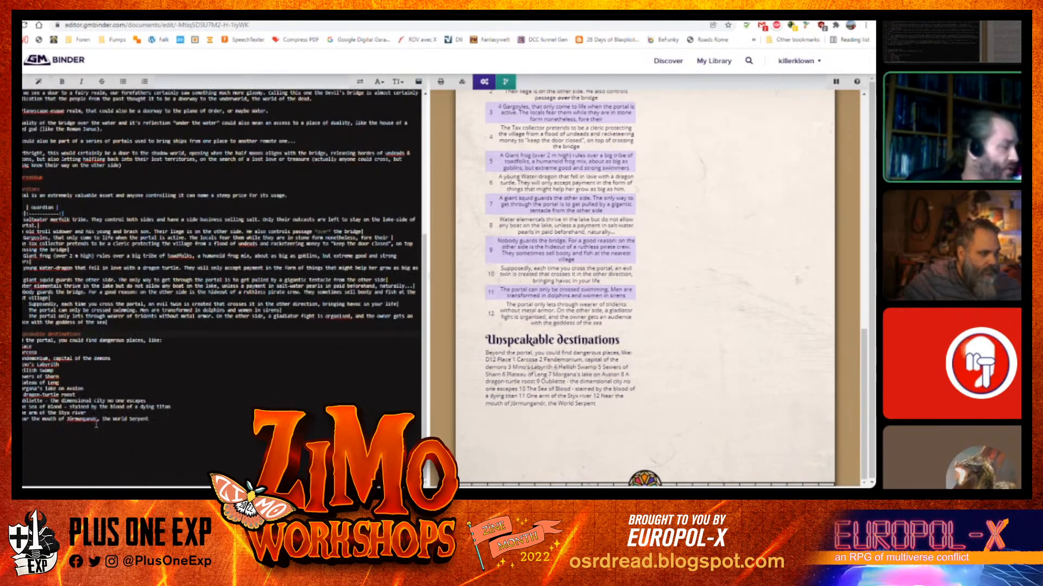
scroll(465, 405, up, 2)
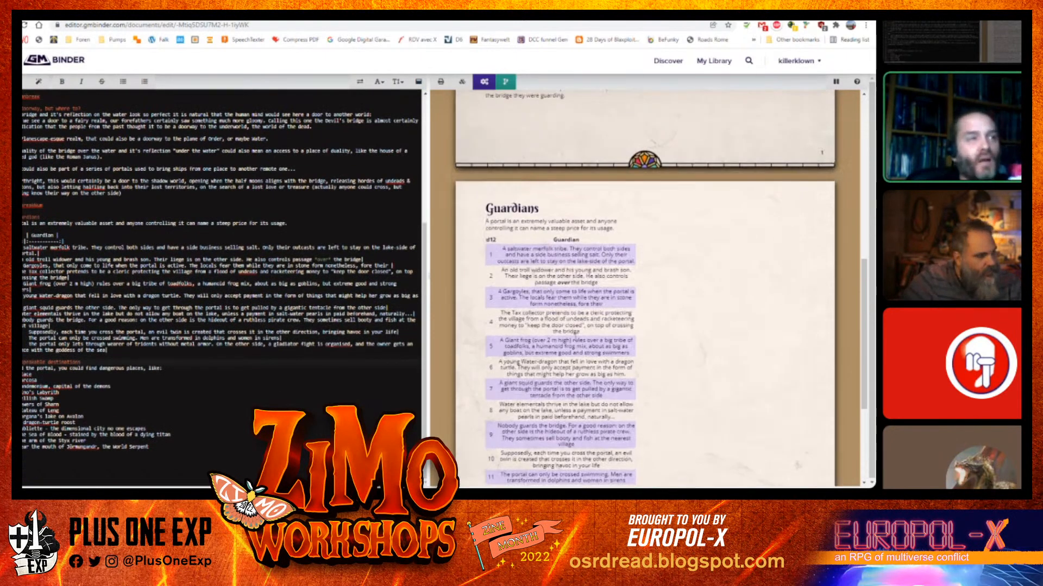
scroll(543, 368, down, 2)
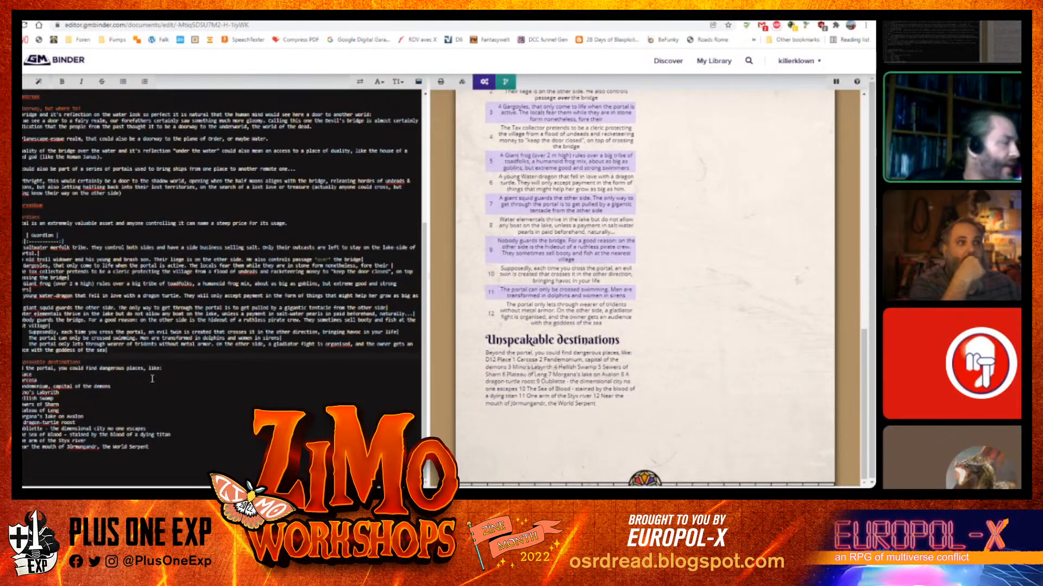
key(Return)
key(Return)
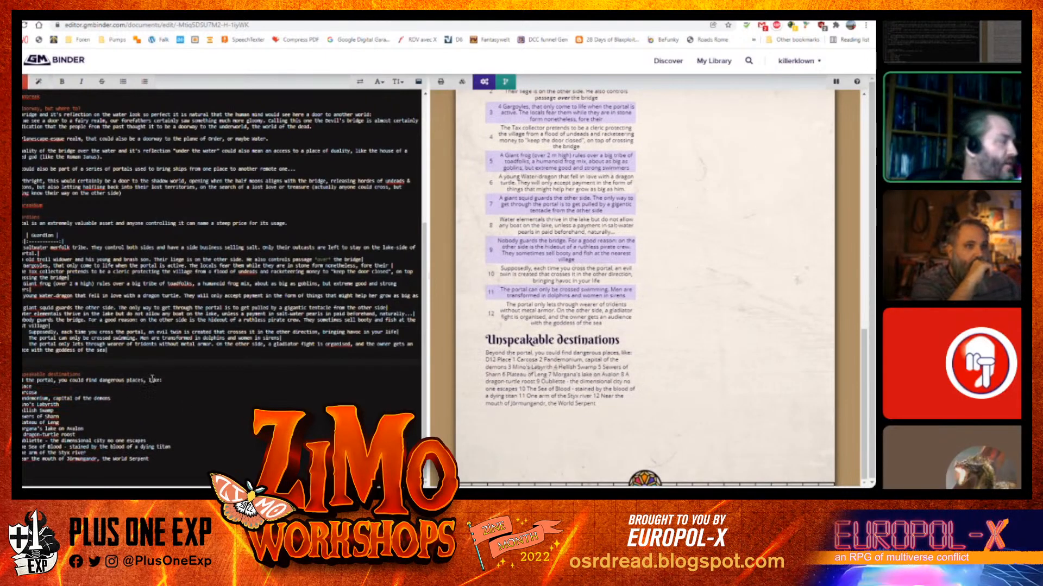
click(42, 82)
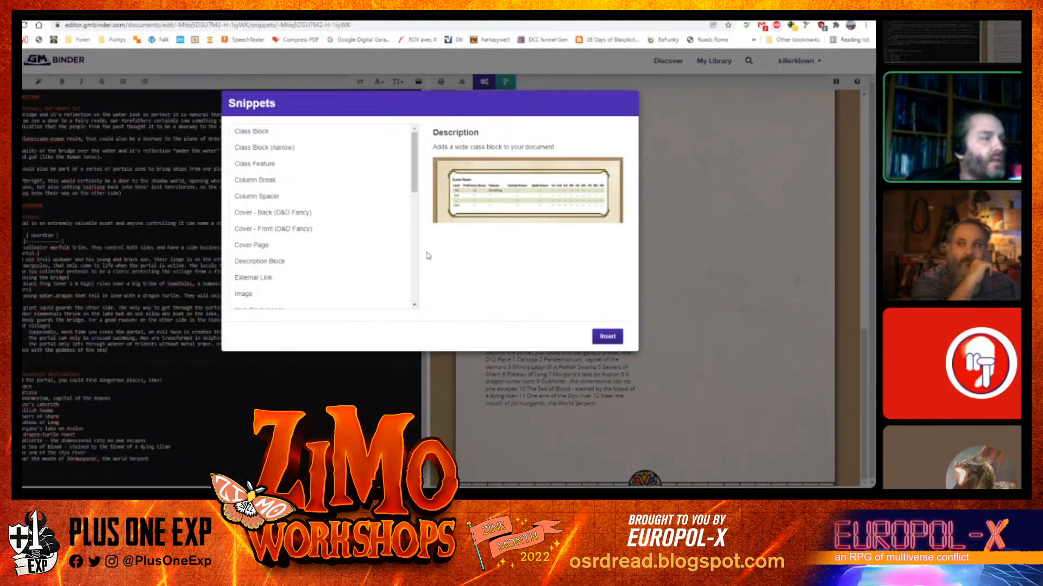
scroll(416, 272, down, 3)
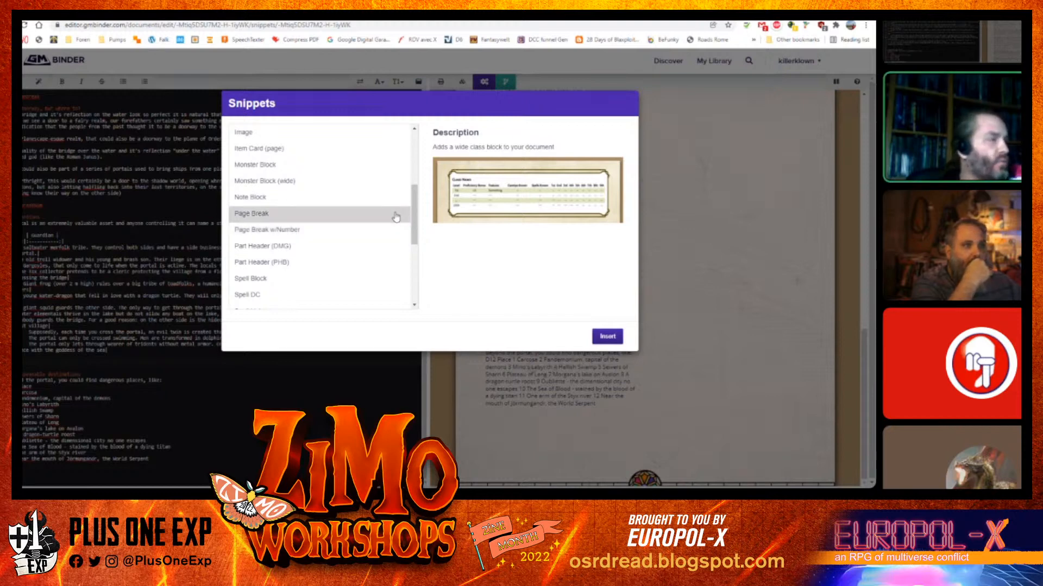
scroll(414, 172, up, 3)
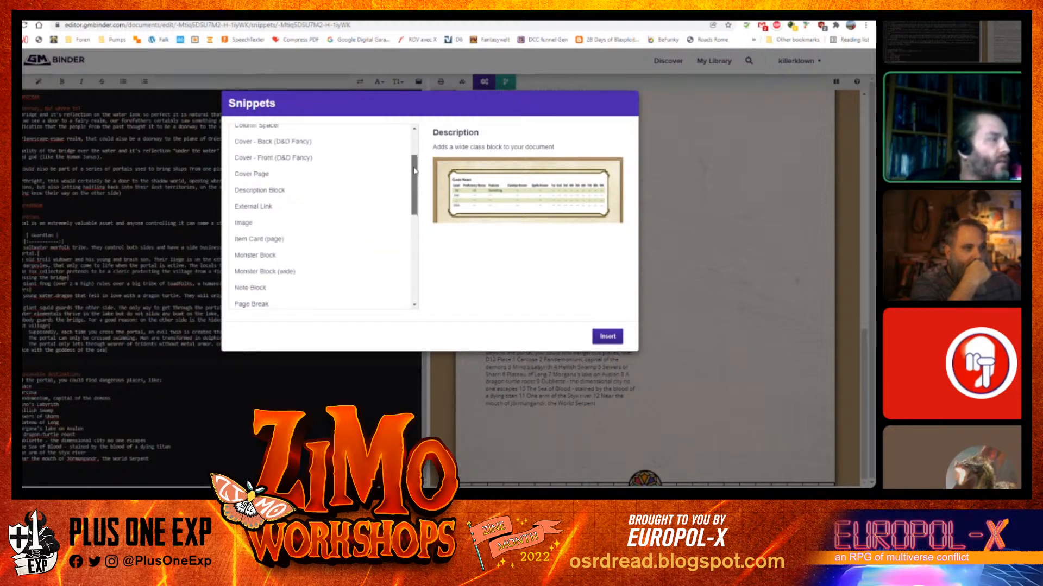
scroll(414, 171, up, 2)
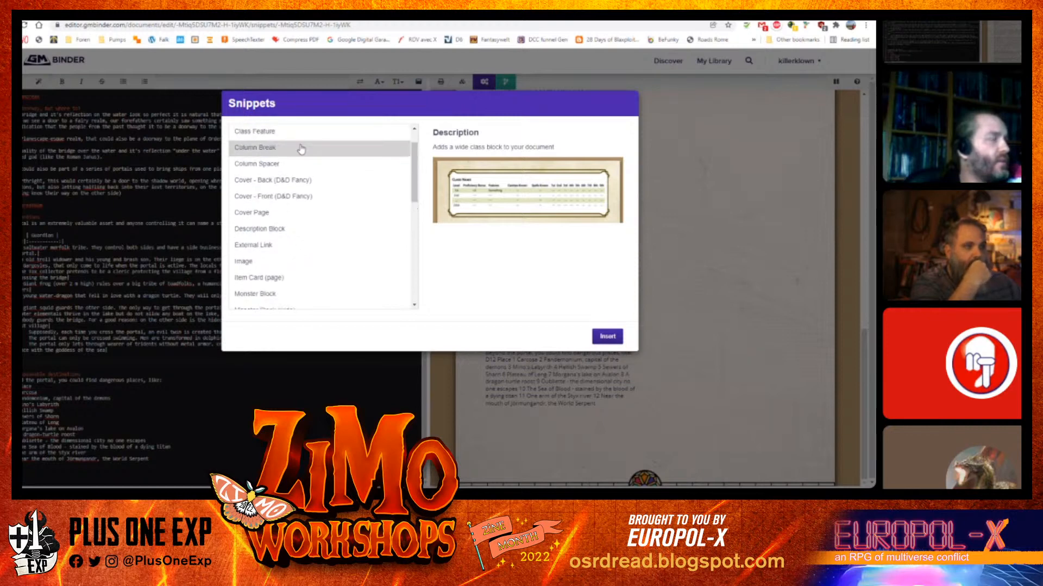
click(301, 148)
click(607, 336)
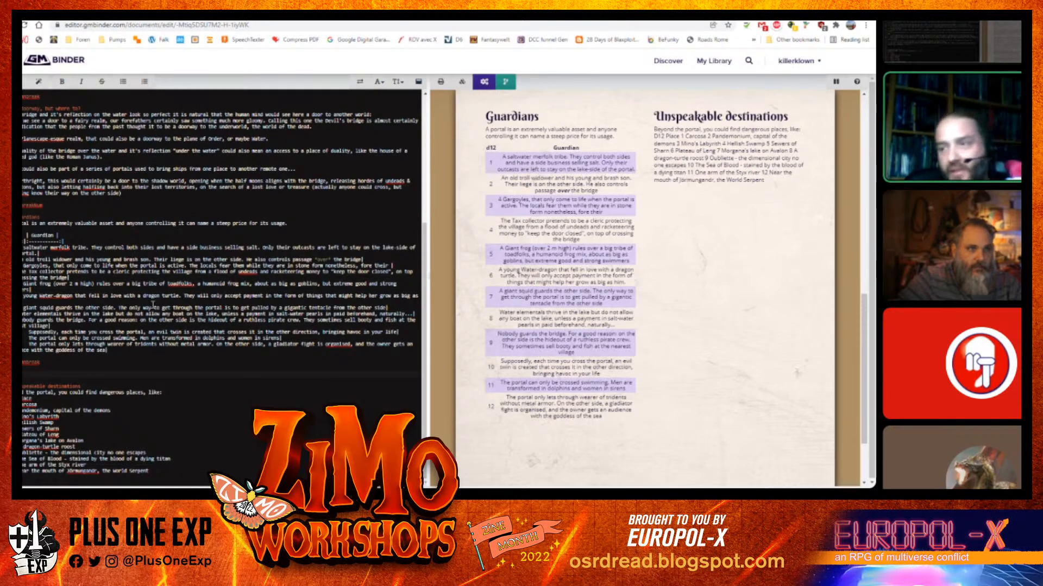
key(BackSpace)
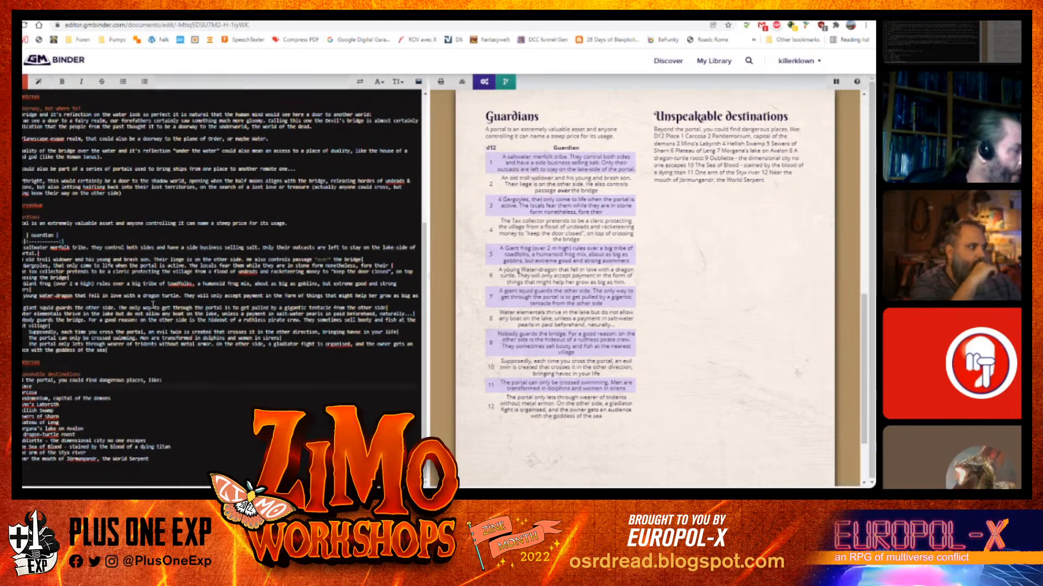
Add a table header with a Place column and divider row above the destinations list
text(| )
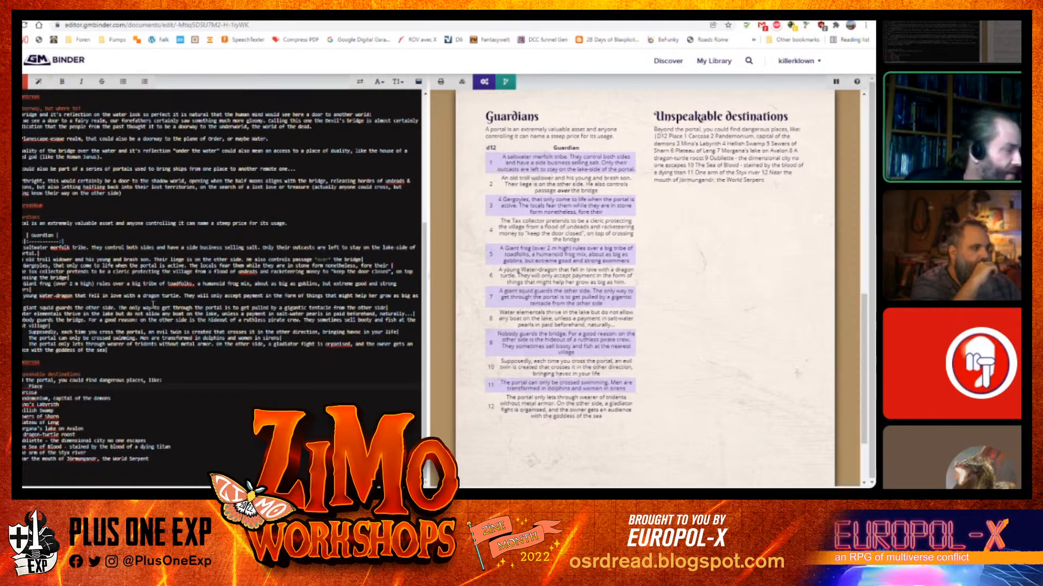
text(||)
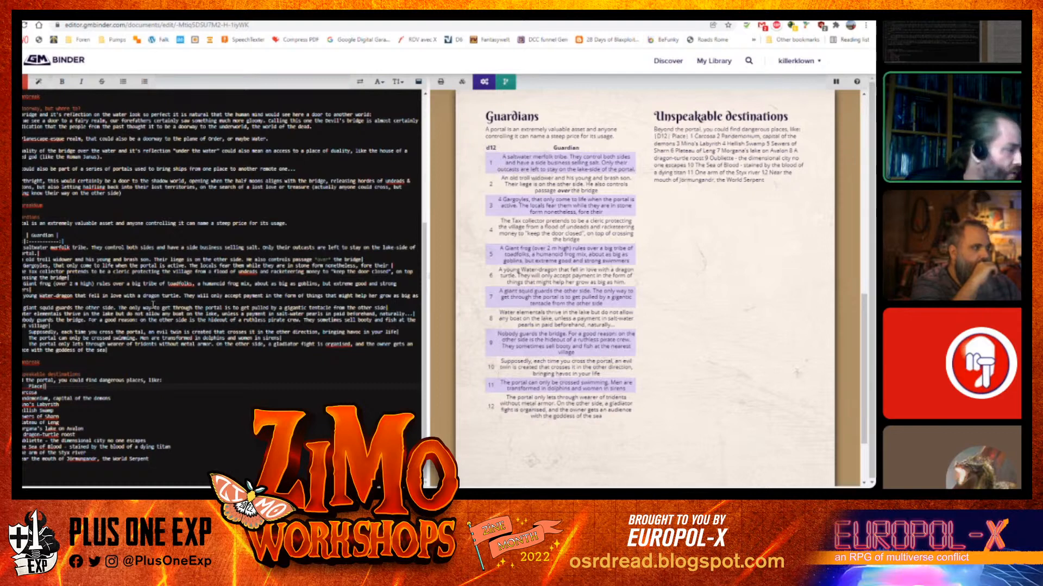
key(Return)
key(ctrl+v)
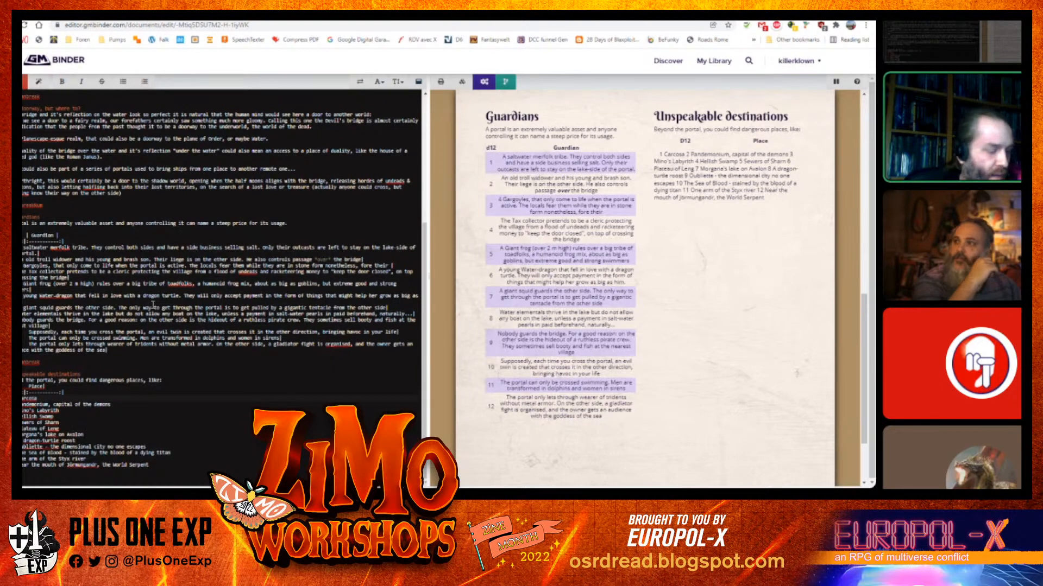
Wrap the first destination, Carcosa, in pipes as a table row
text(|)
key(Right)
text(|)
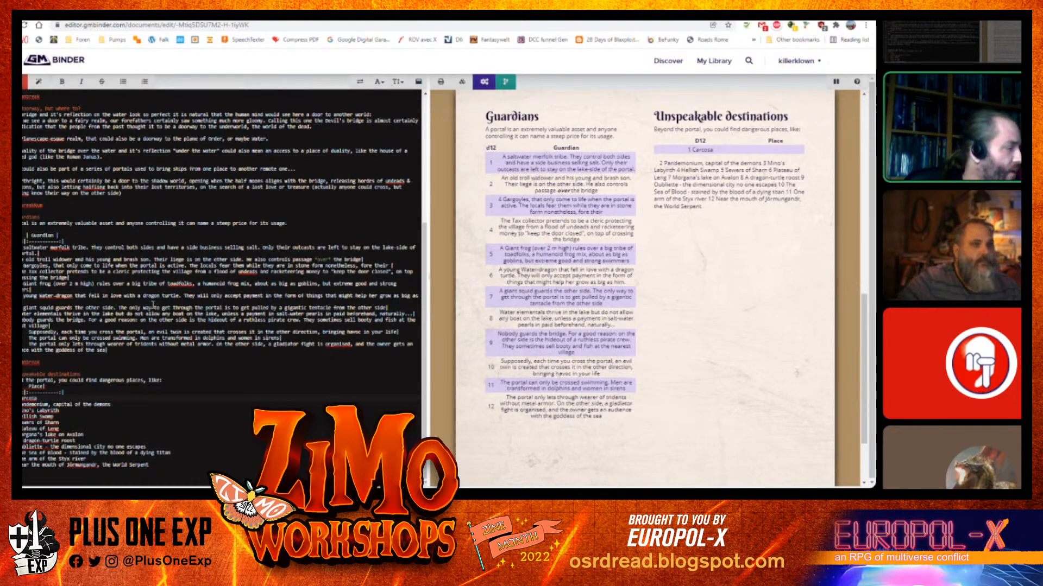
Wrap each remaining destination line, Pandemonium through the mouth of Jörmungandr, in pipes to make them rows of the Place table
key(End)
text(|)
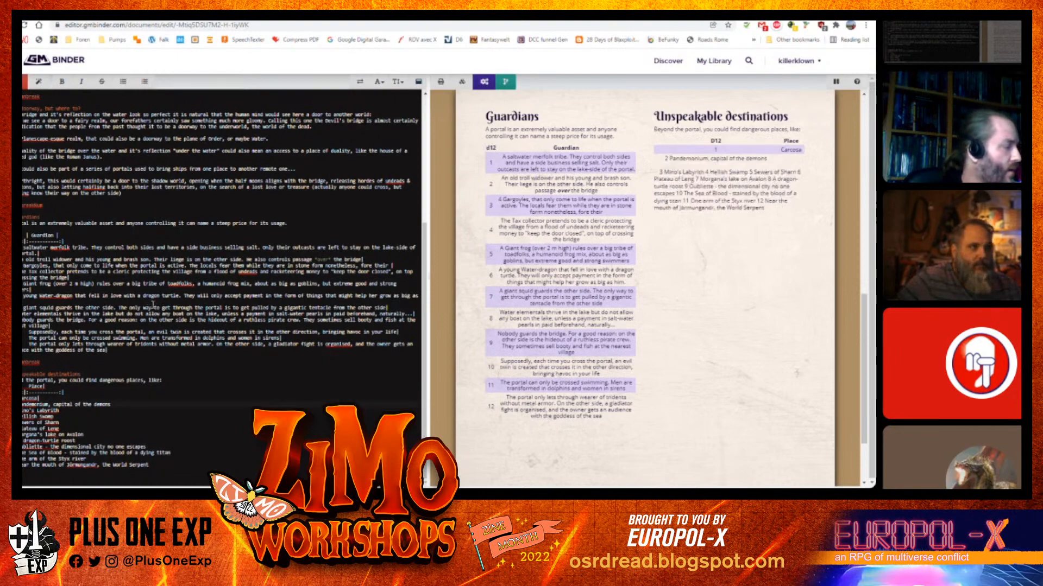
text(|)
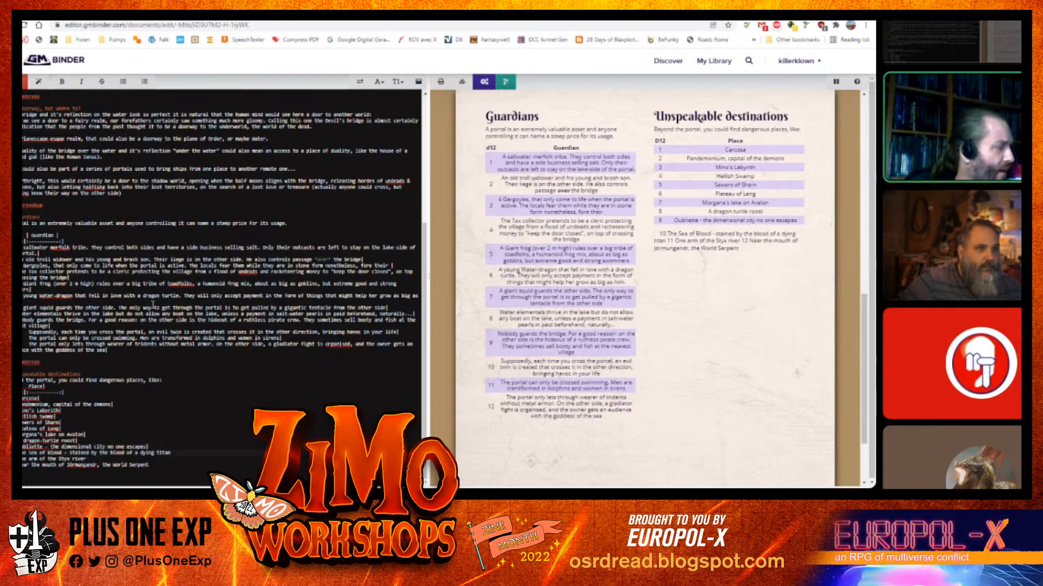
text(|)
key(Right)
key(Right)
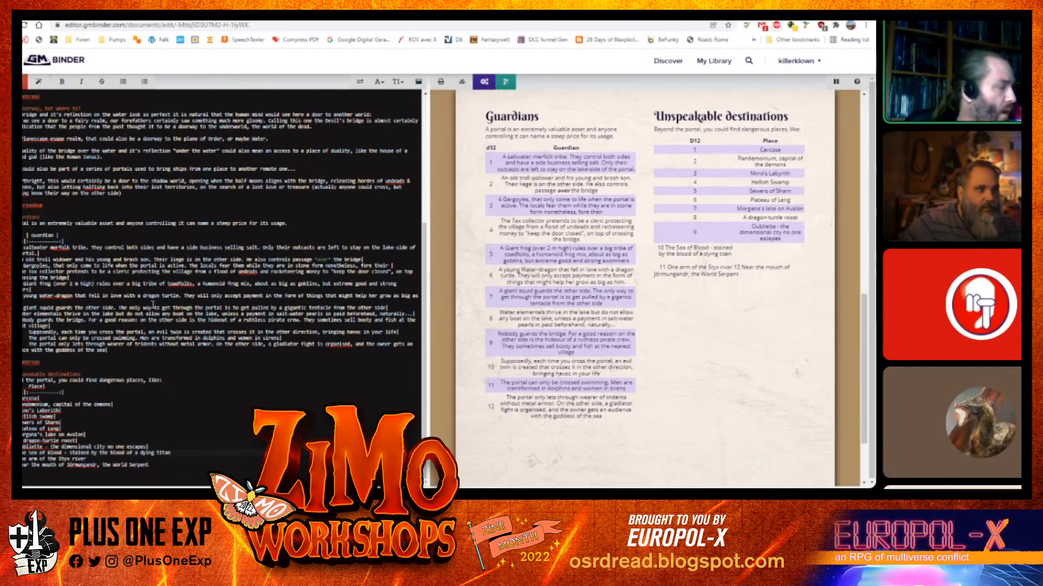
text(|)
key(End)
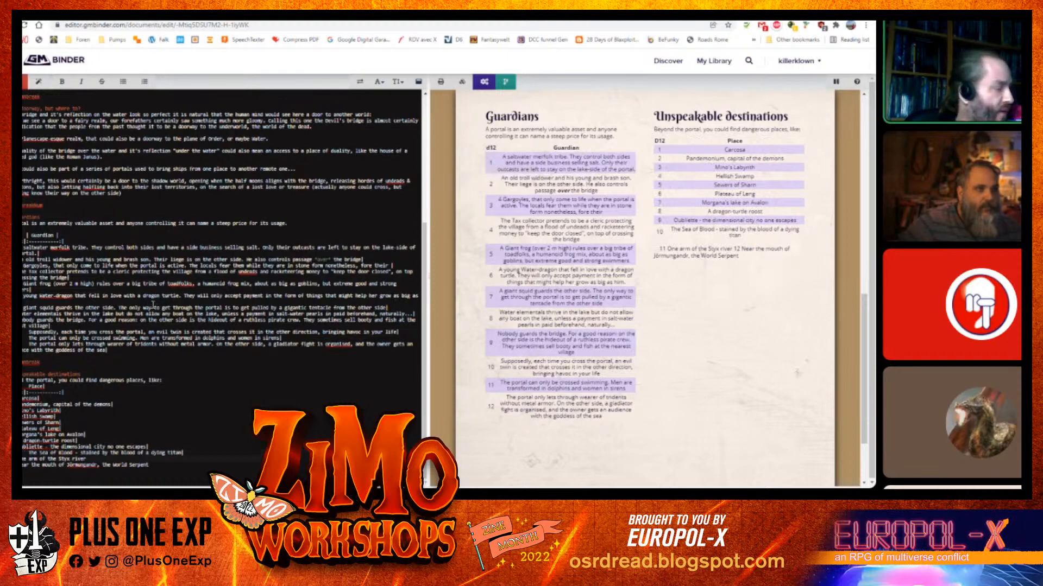
text(|)
key(Right)
key(Right)
text(|)
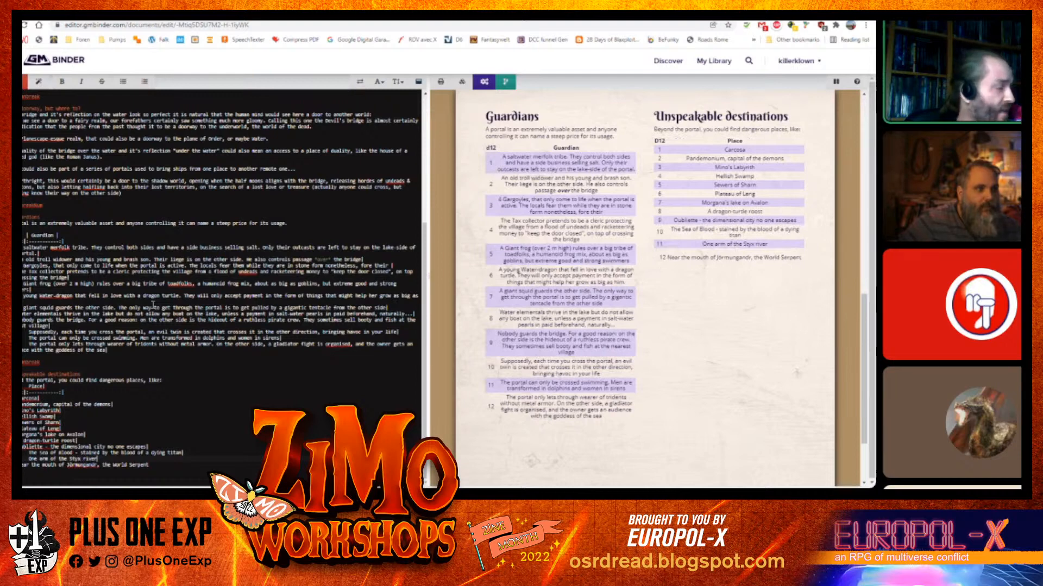
text(|)
text(|)
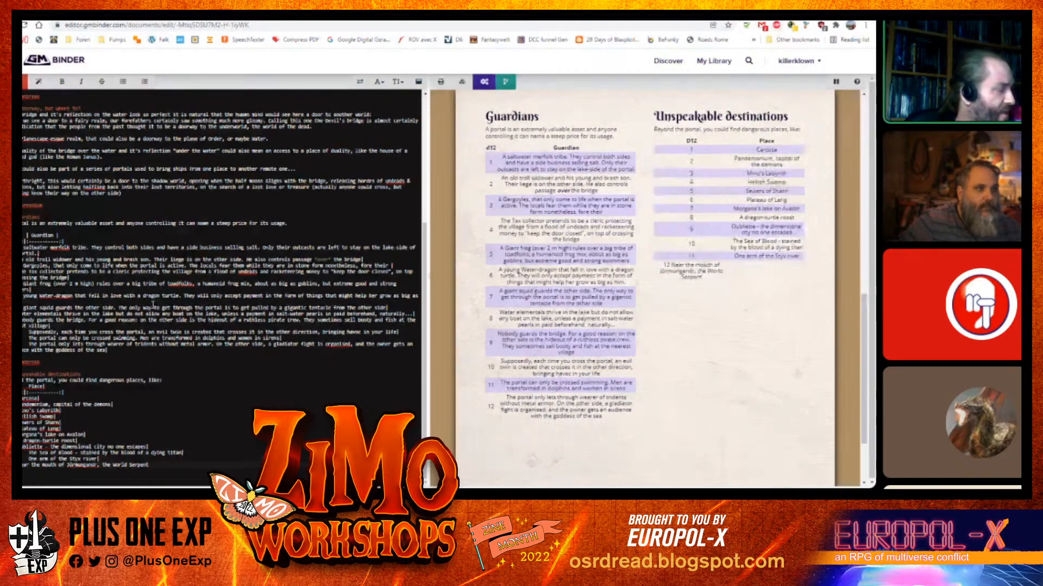
key(Right)
key(Right)
text(|)
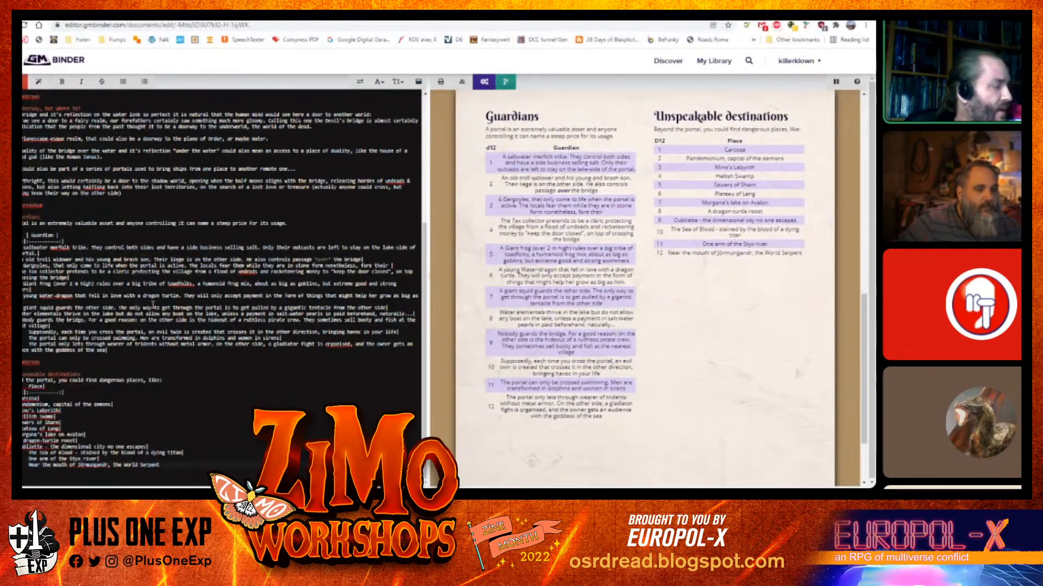
text(|)
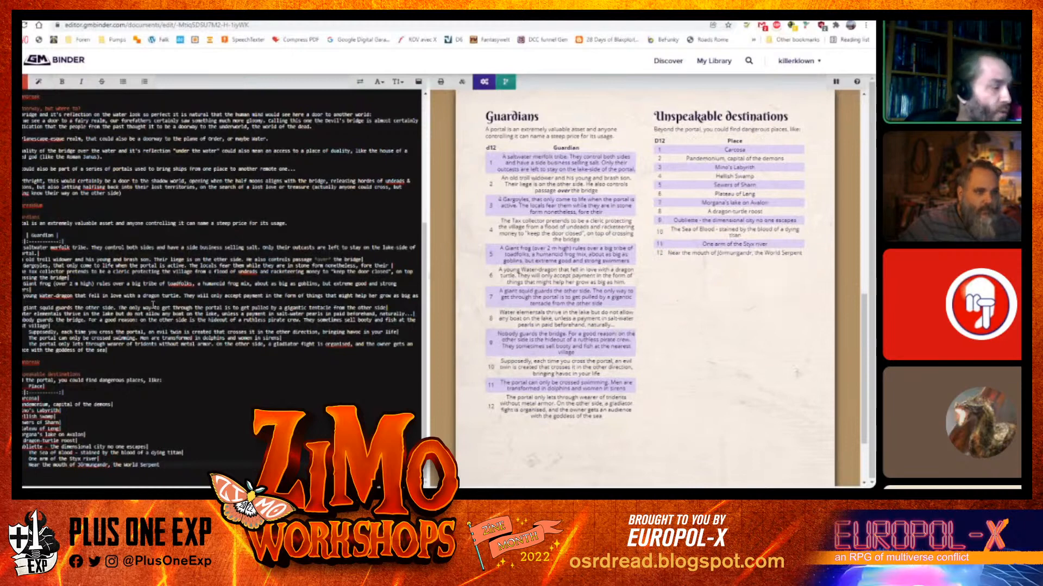
text(|)
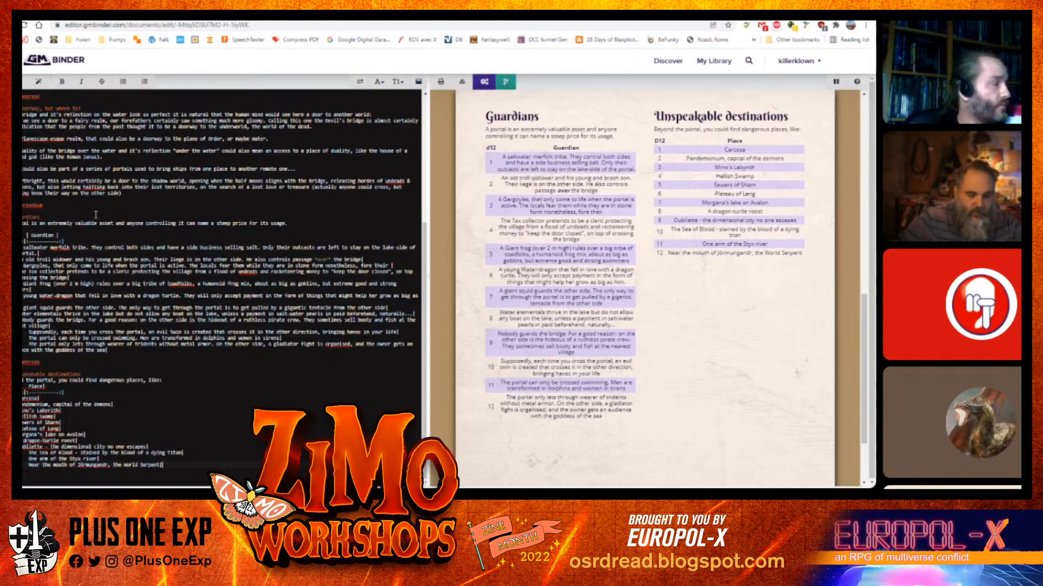
Scroll through both rendered pages to review the document layout
scroll(244, 297, down, 10)
scroll(246, 298, up, 10)
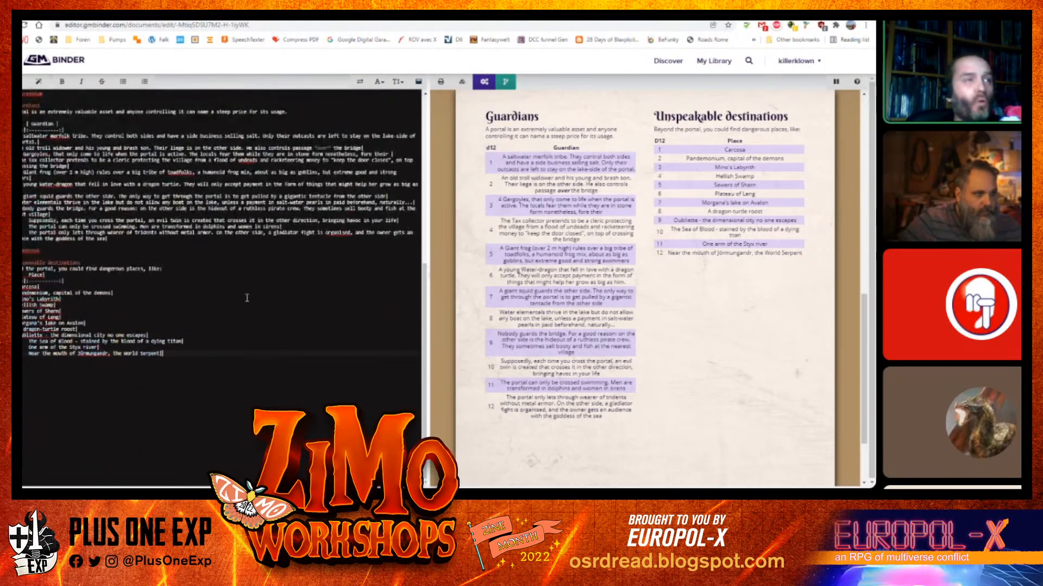
scroll(732, 349, up, 1)
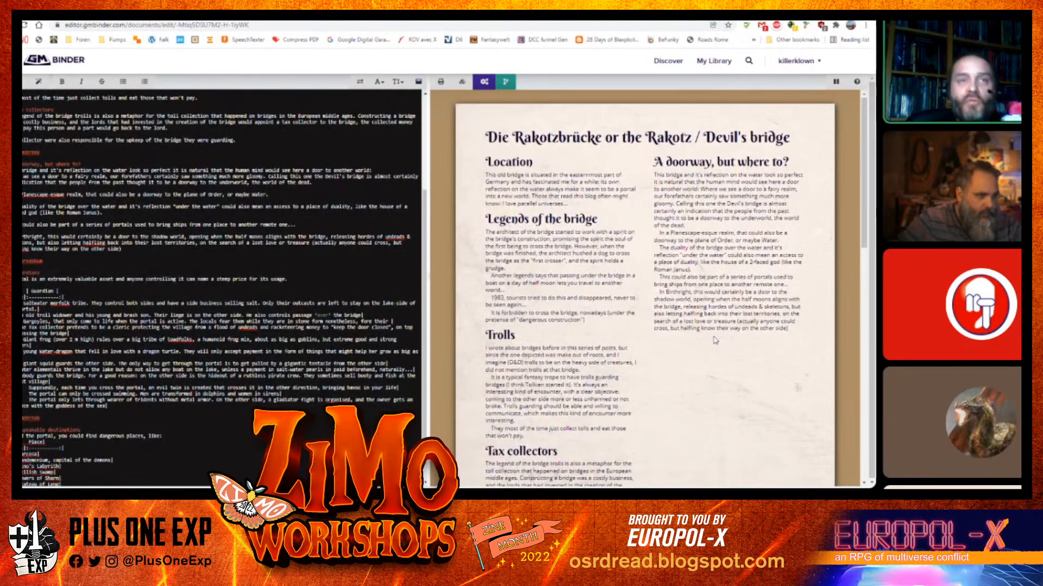
scroll(661, 277, down, 12)
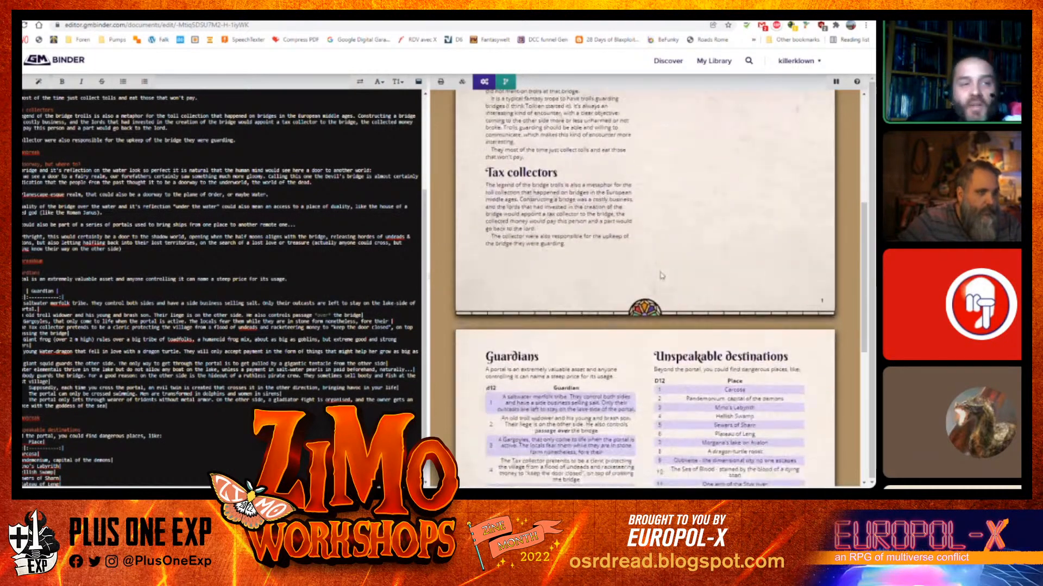
scroll(661, 276, up, 12)
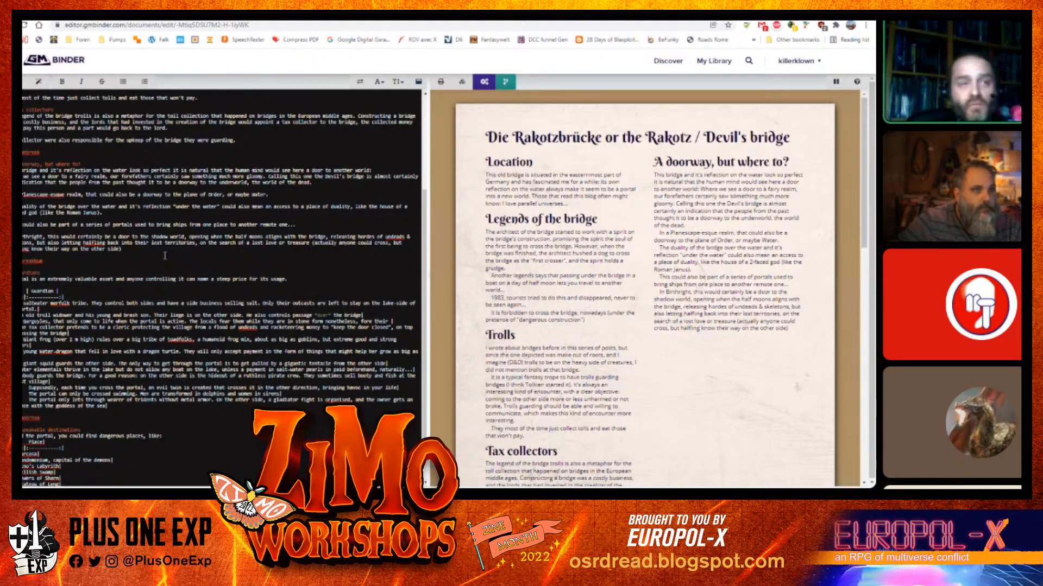
scroll(140, 265, up, 1)
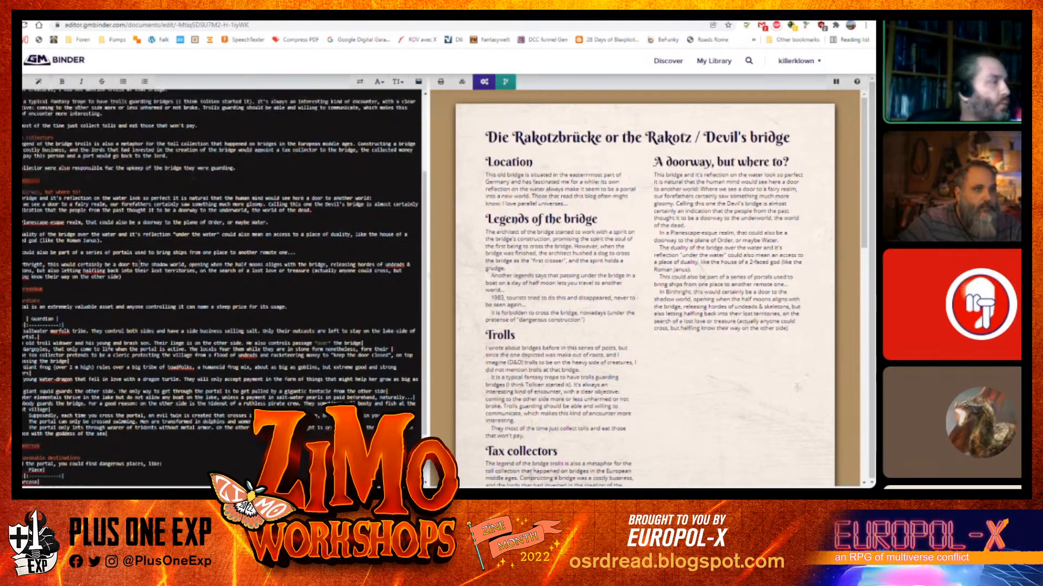
scroll(140, 265, up, 4)
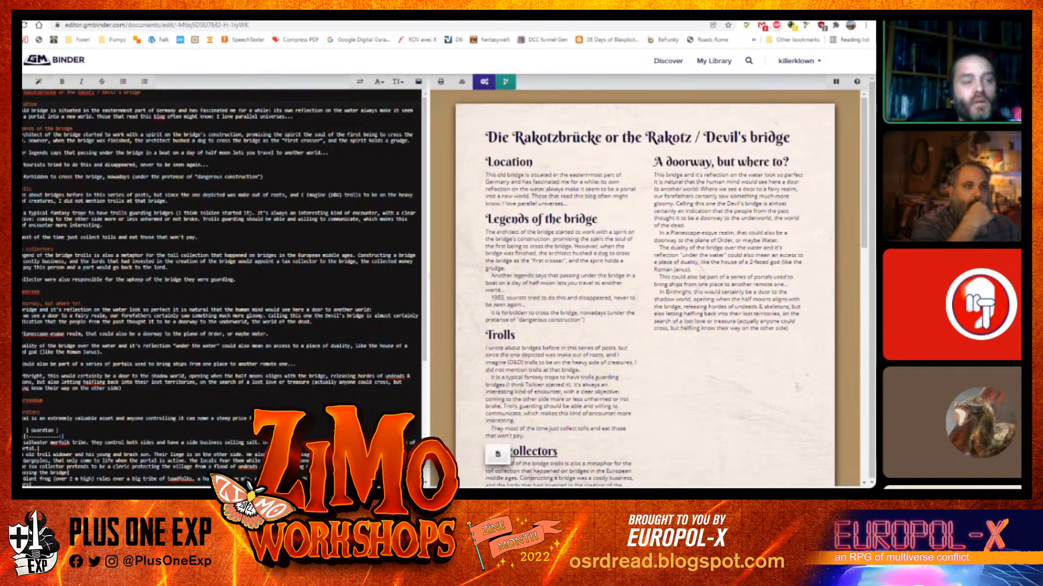
scroll(641, 282, down, 10)
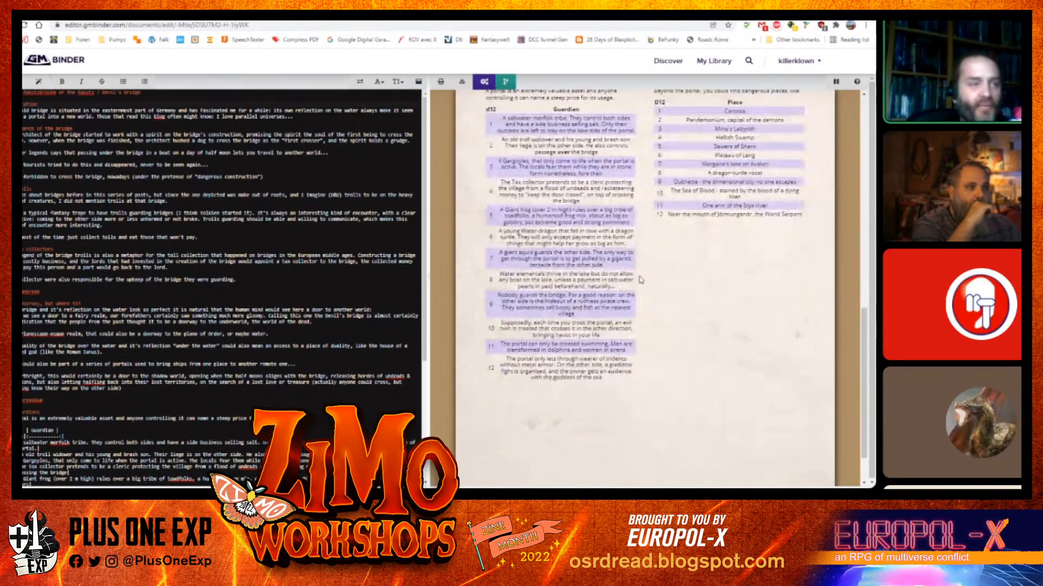
scroll(476, 294, up, 3)
scroll(476, 294, down, 3)
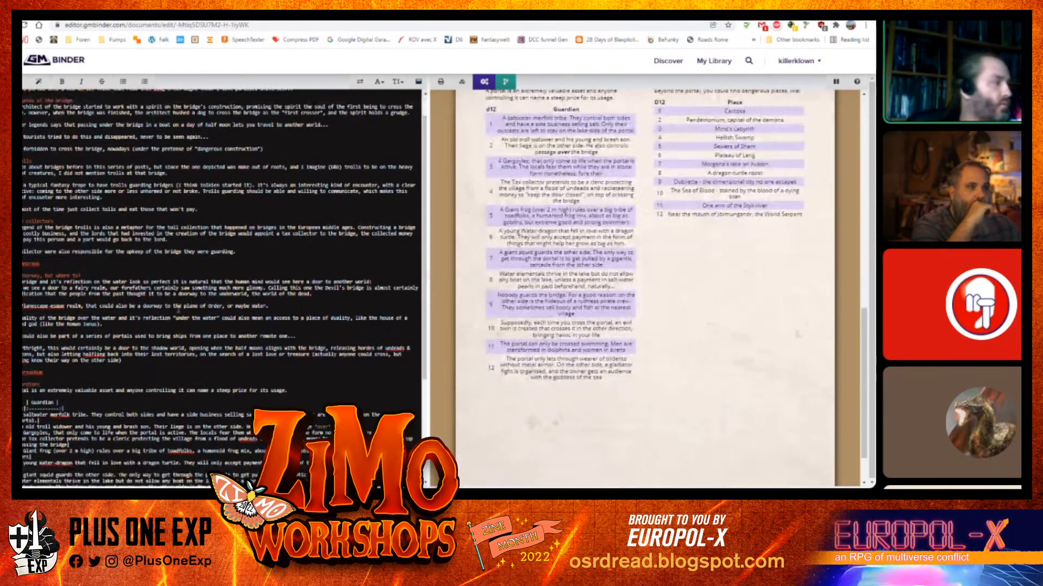
scroll(172, 249, down, 10)
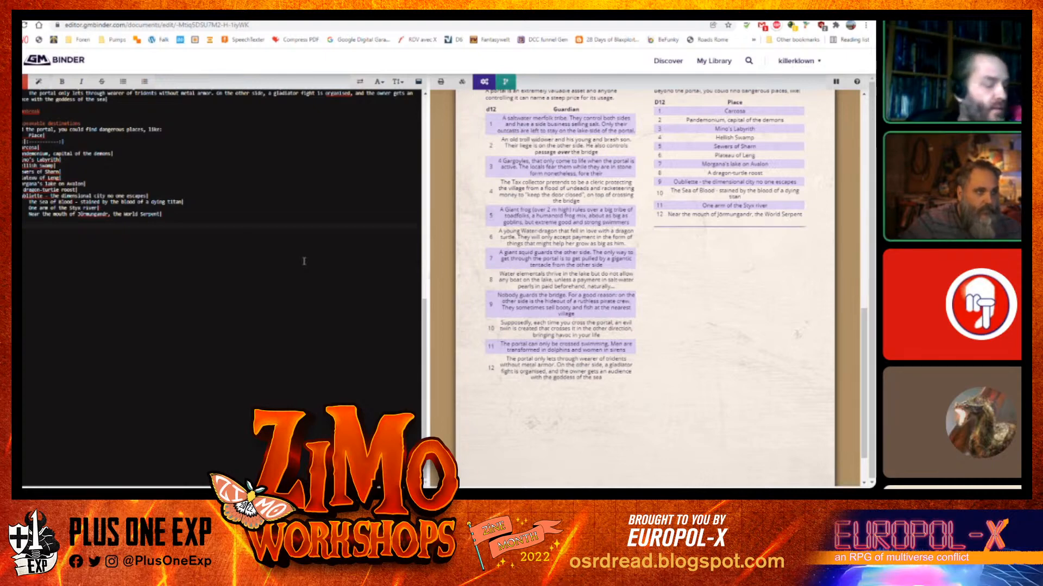
Add a 'Hello community' heading below the destinations table, followed by a line 'If you wanna join my' plus placeholder text
text(Hello )
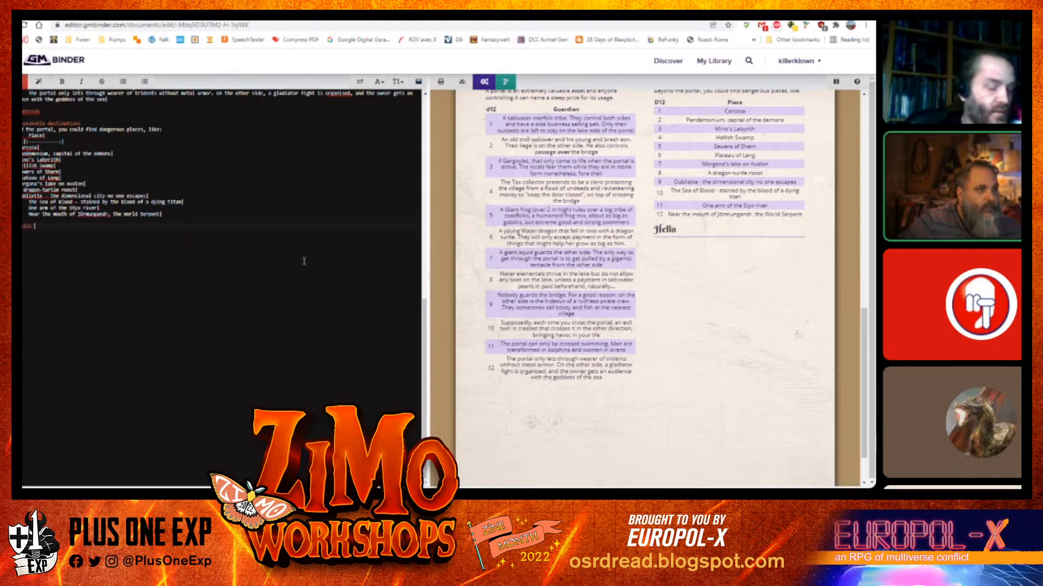
text(community)
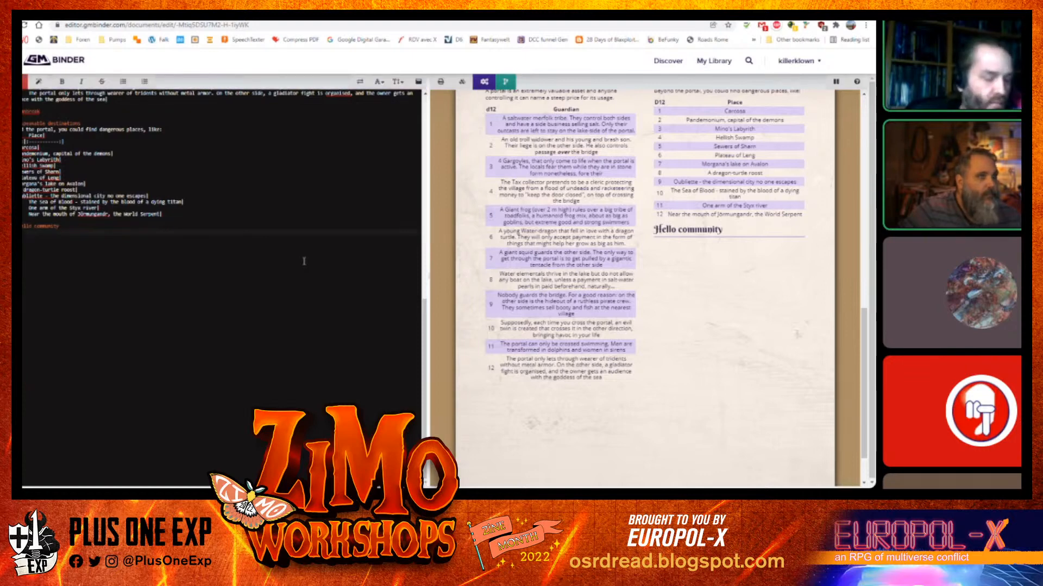
key(Return)
text(If you)
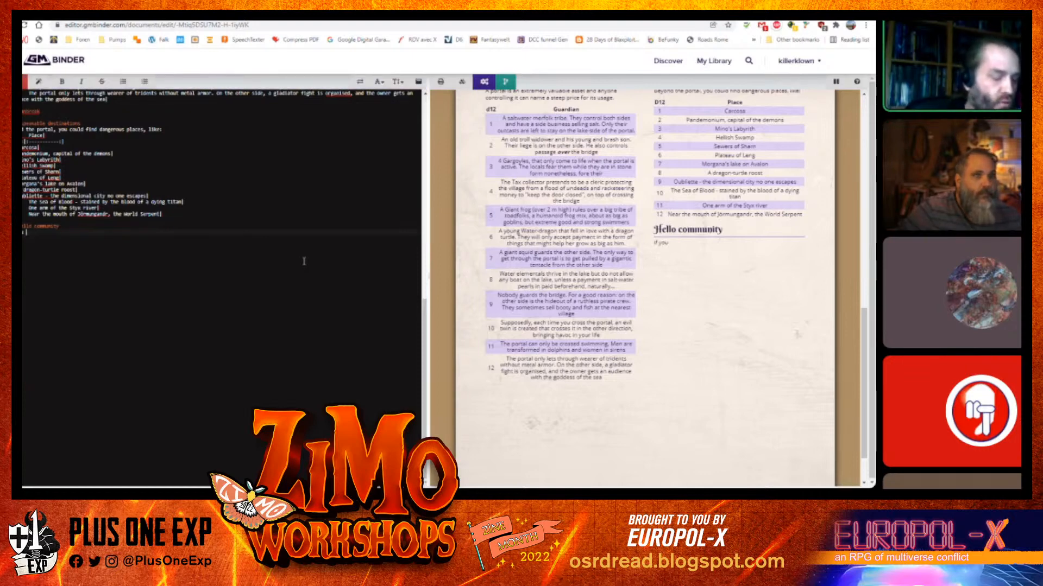
text( wanna join)
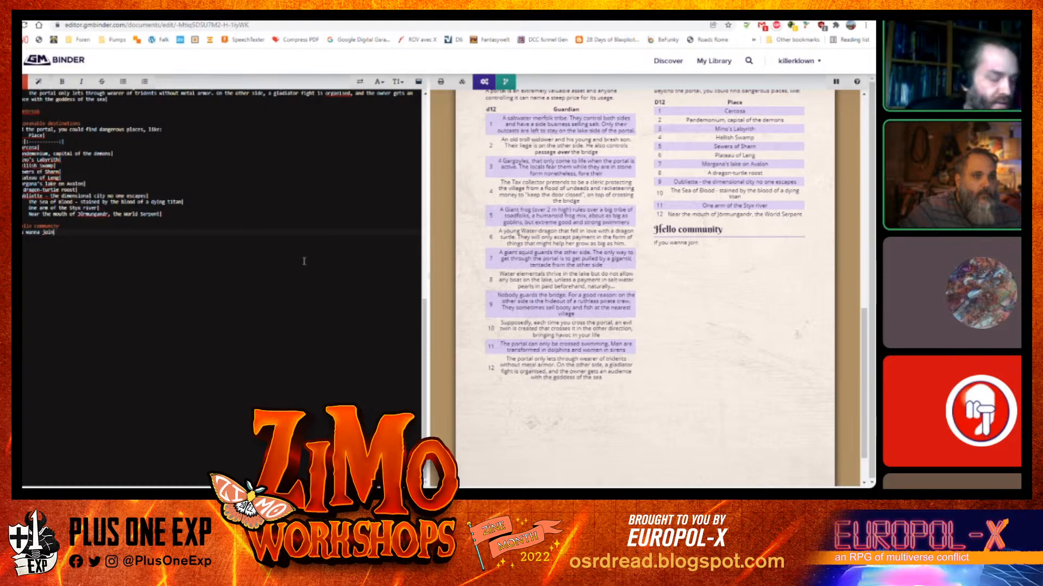
text( my)
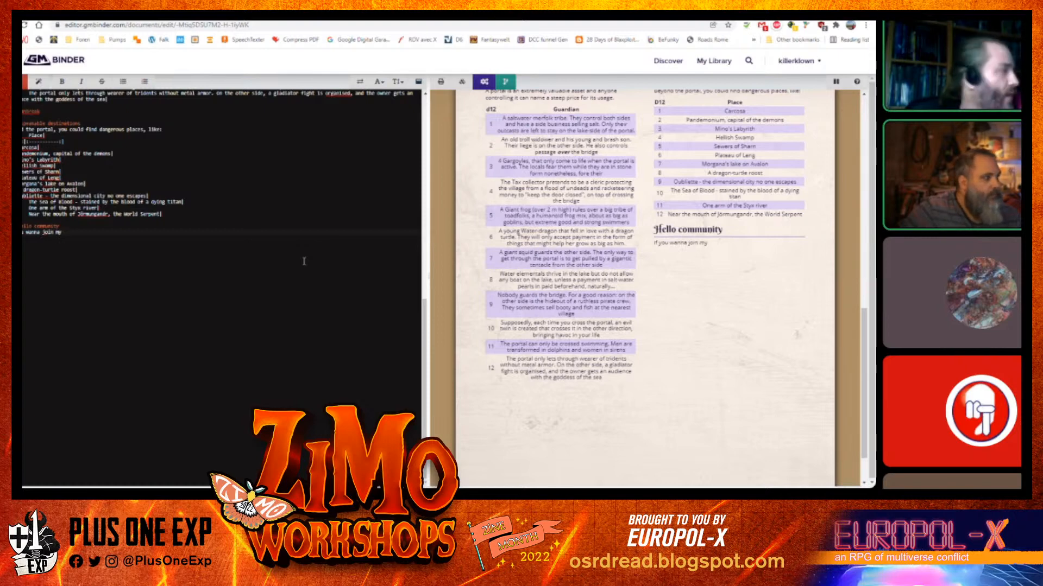
text( aooajgaepaojgrqa3pogrk)
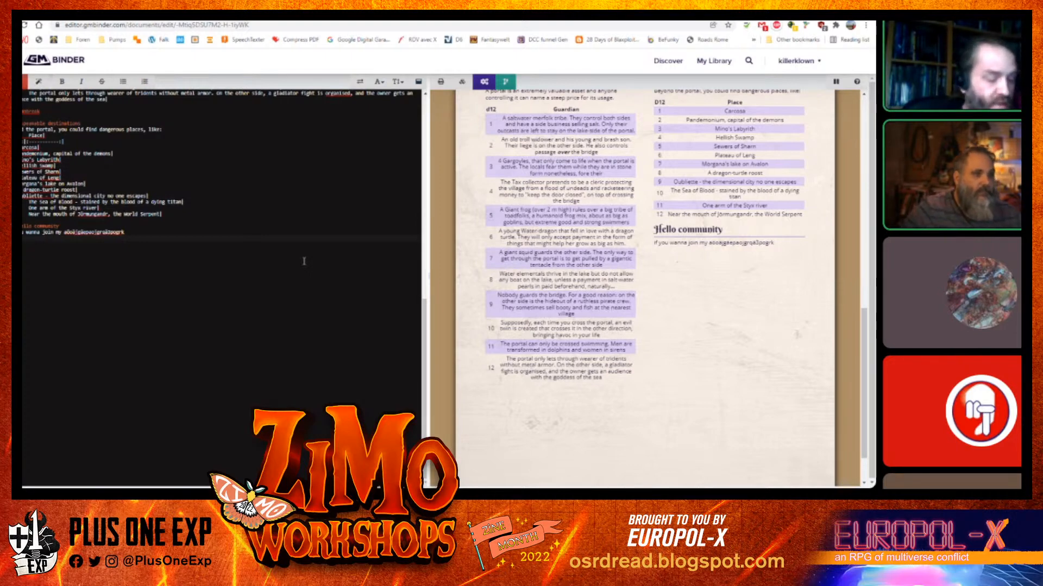
Add heading lines 'discord', 'email' and 'private' beneath the community text
text(discord)
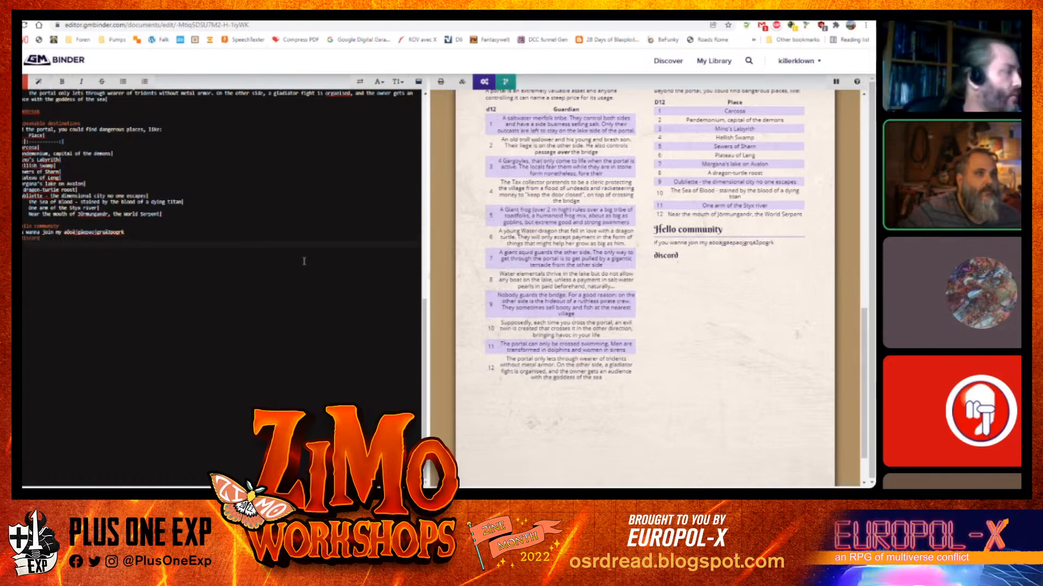
key(Return)
text(email)
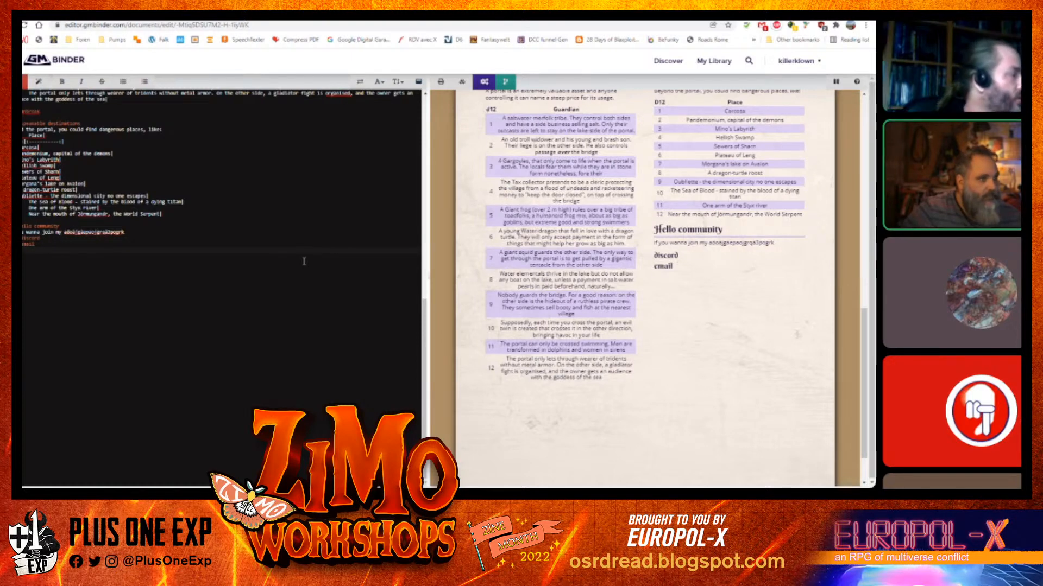
key(Return)
text(#####pricate)
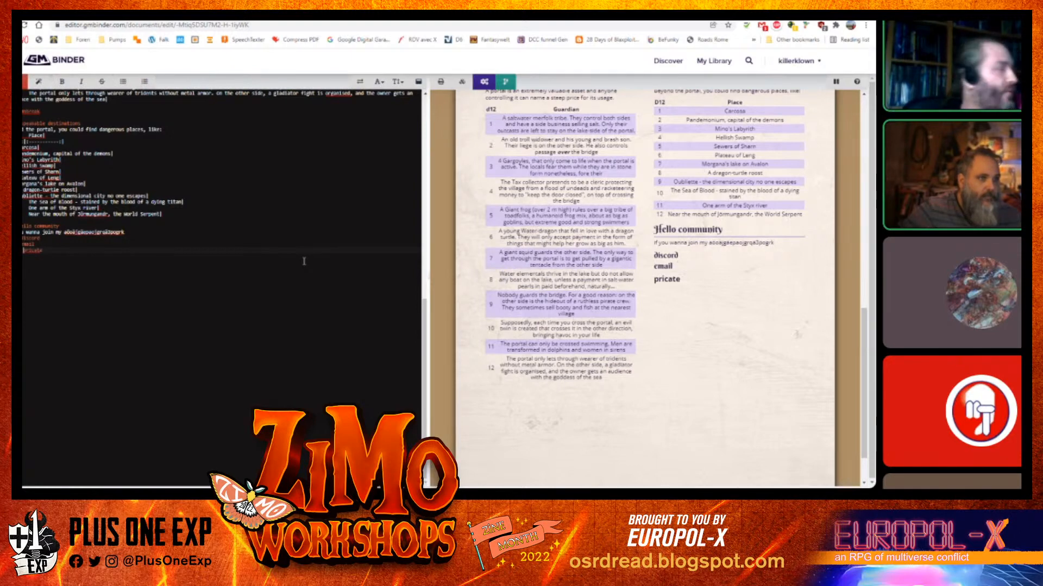
key(Right)
key(Right)
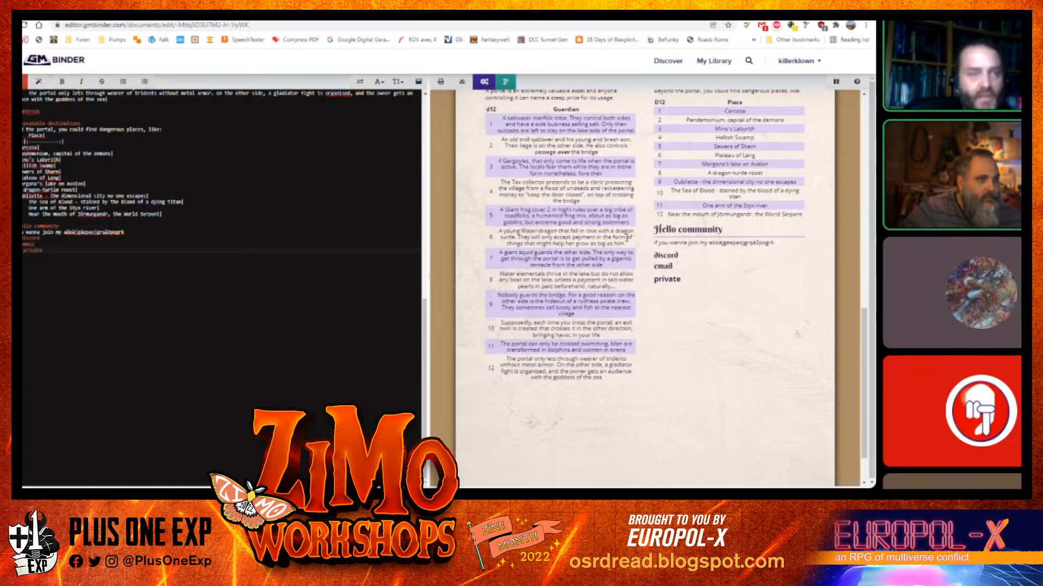
Browse the theme snippets and insert the DMG theme at the top of the document
scroll(371, 244, up, 15)
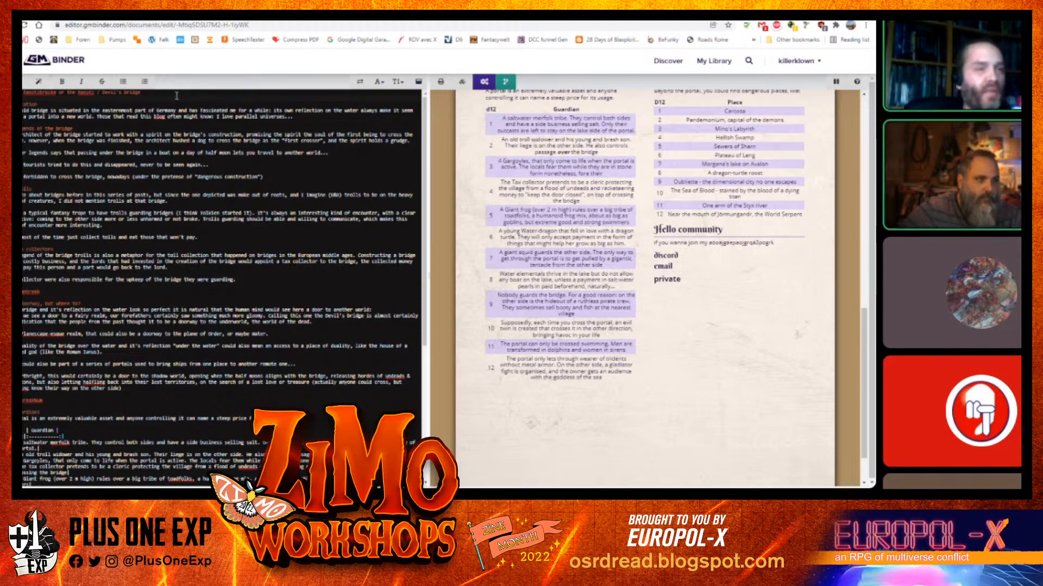
scroll(631, 279, down, 1)
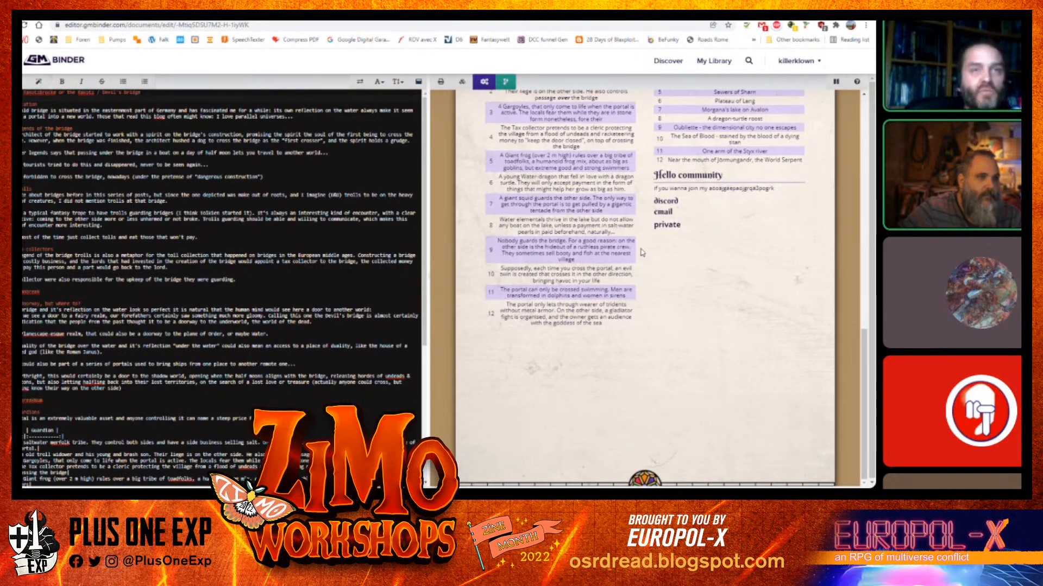
scroll(642, 253, up, 10)
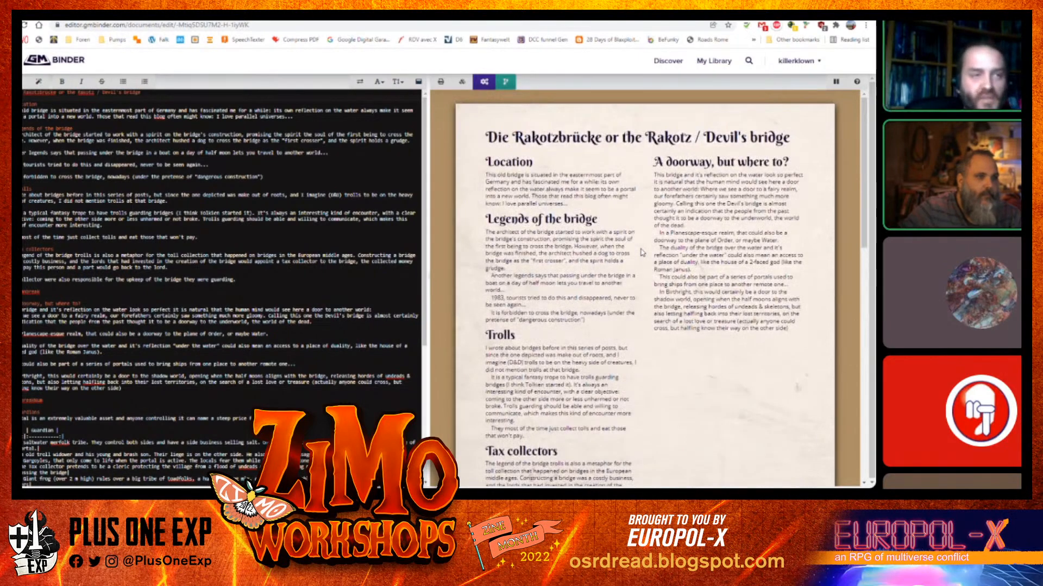
scroll(643, 252, down, 6)
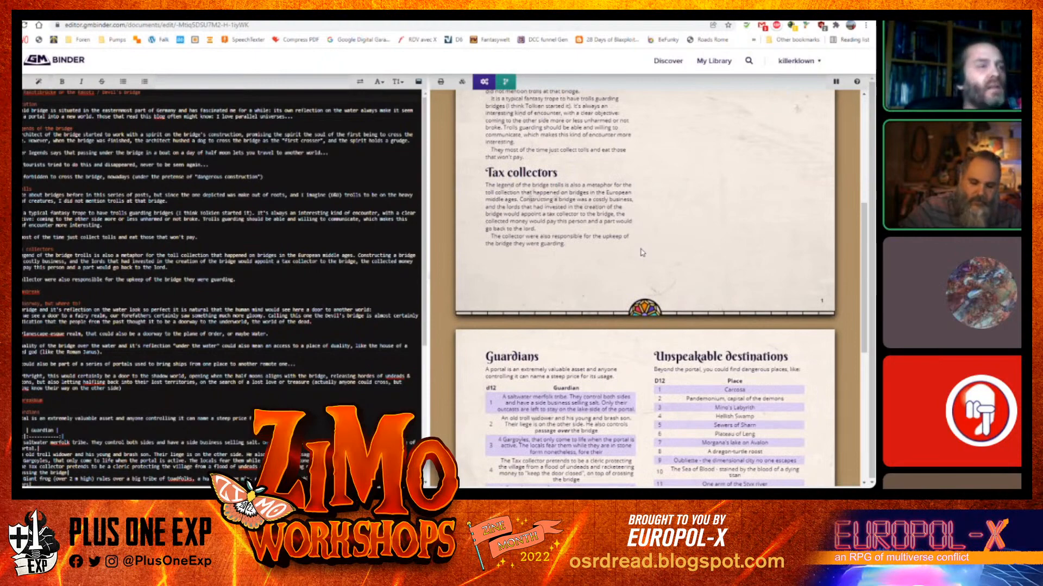
scroll(643, 252, up, 5)
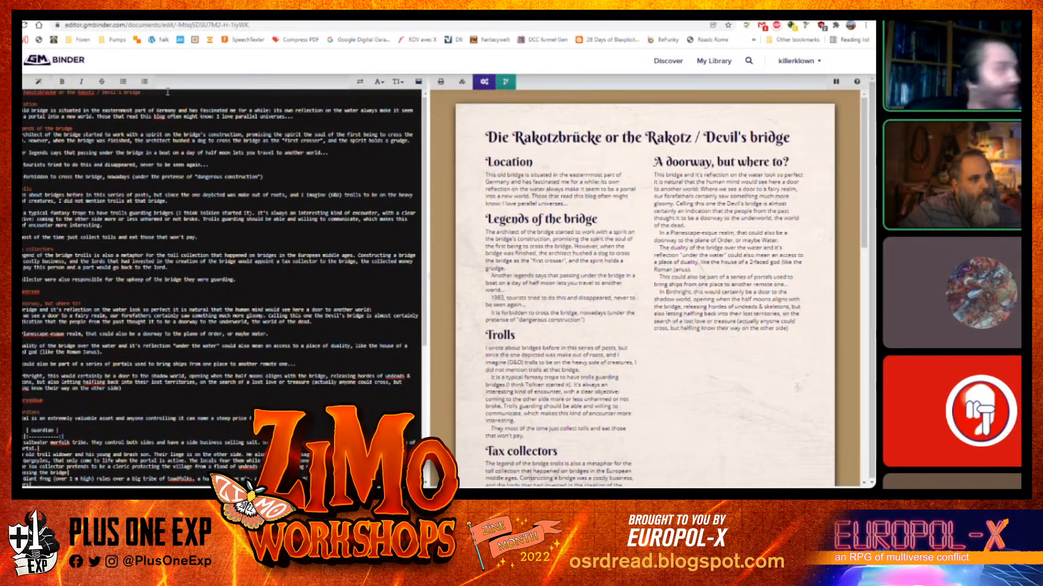
scroll(167, 93, up, 1)
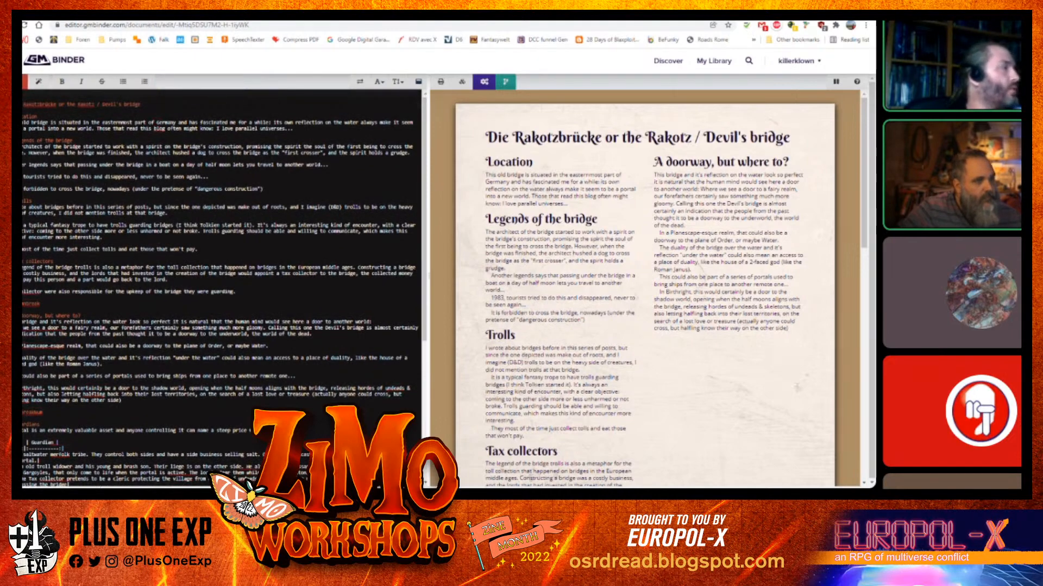
click(38, 82)
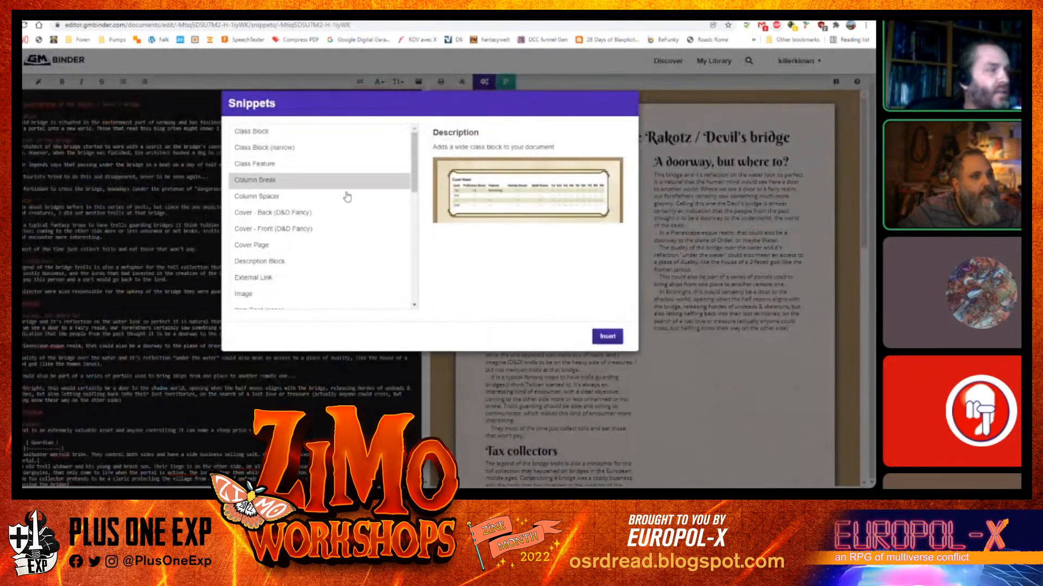
drag(415, 175, 416, 293)
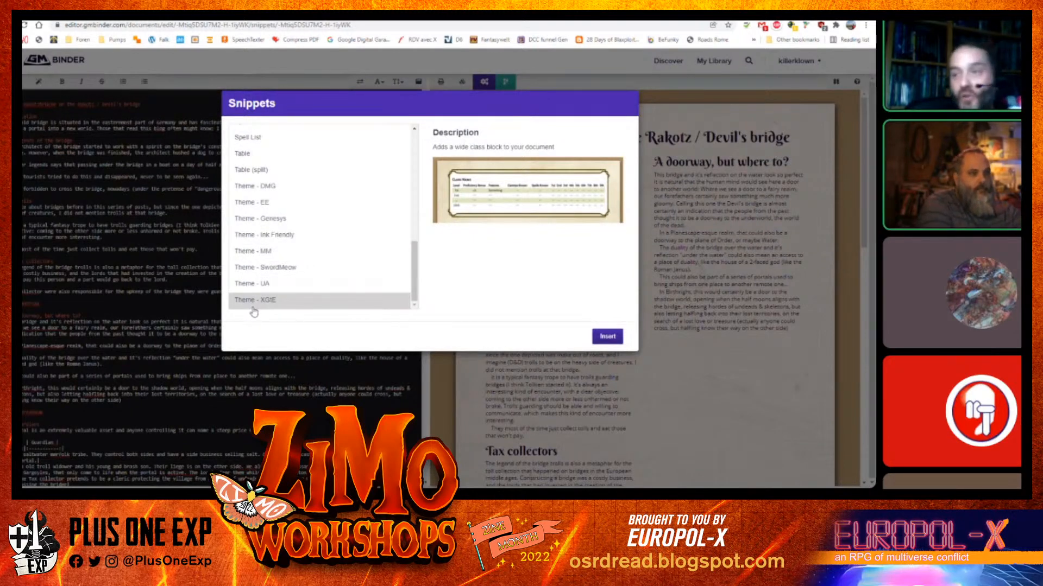
click(277, 188)
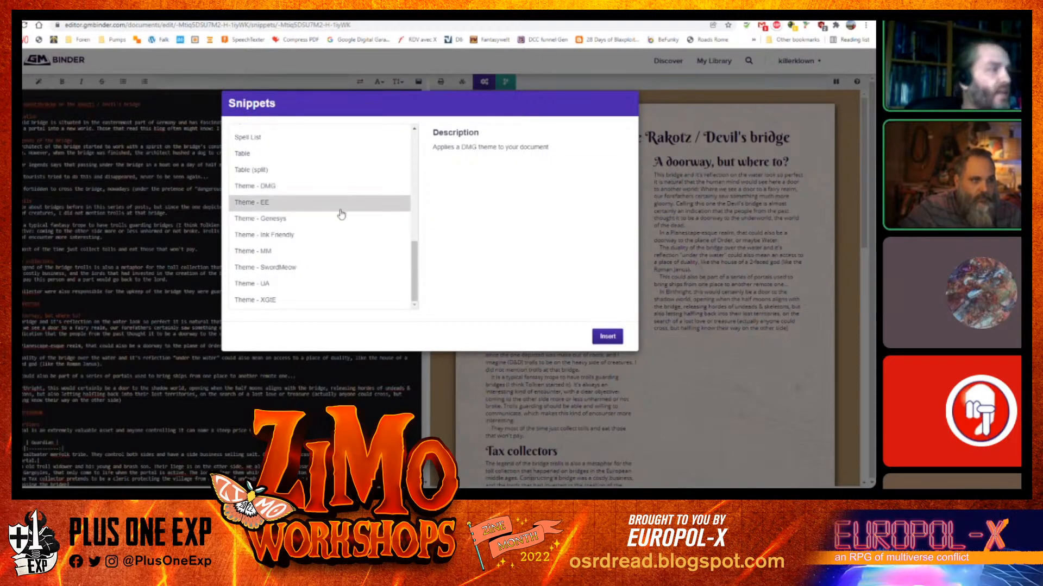
click(273, 220)
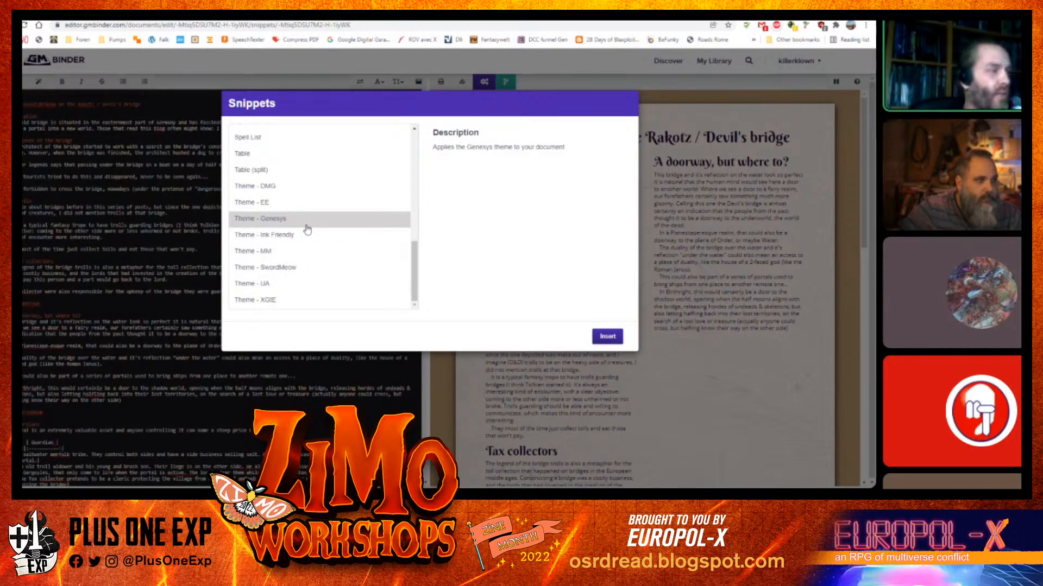
click(288, 254)
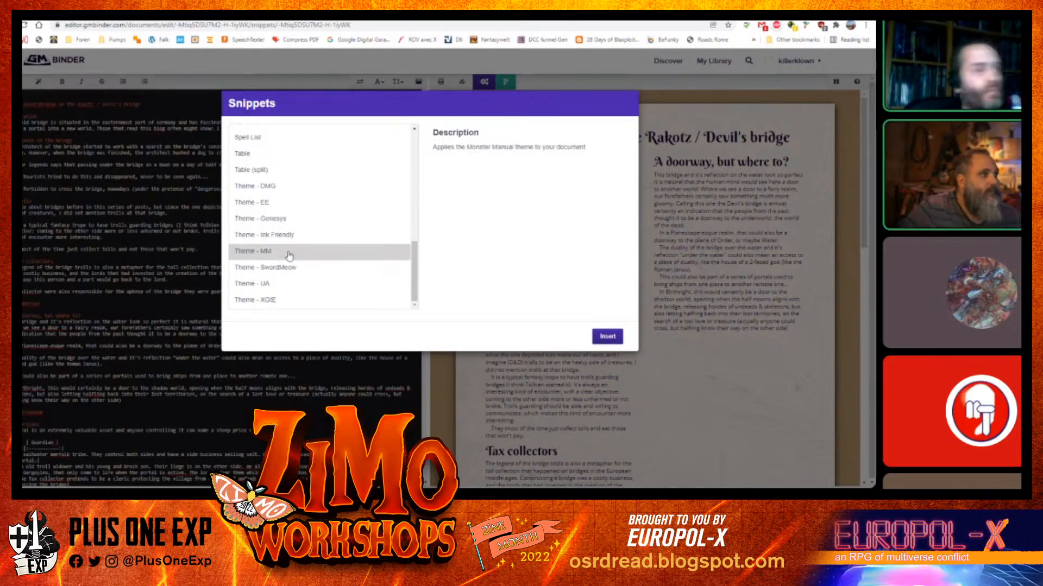
click(302, 270)
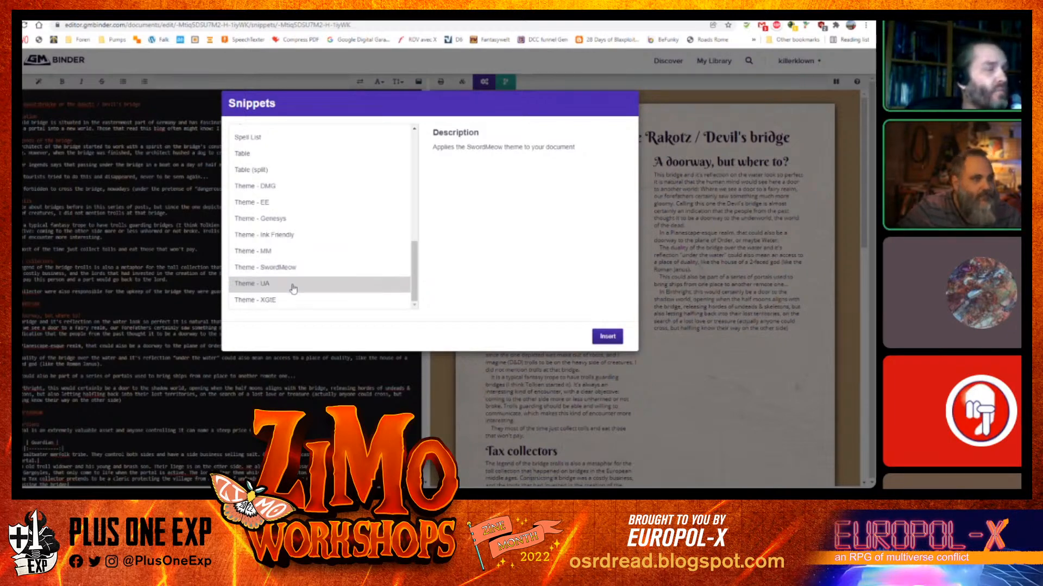
click(293, 288)
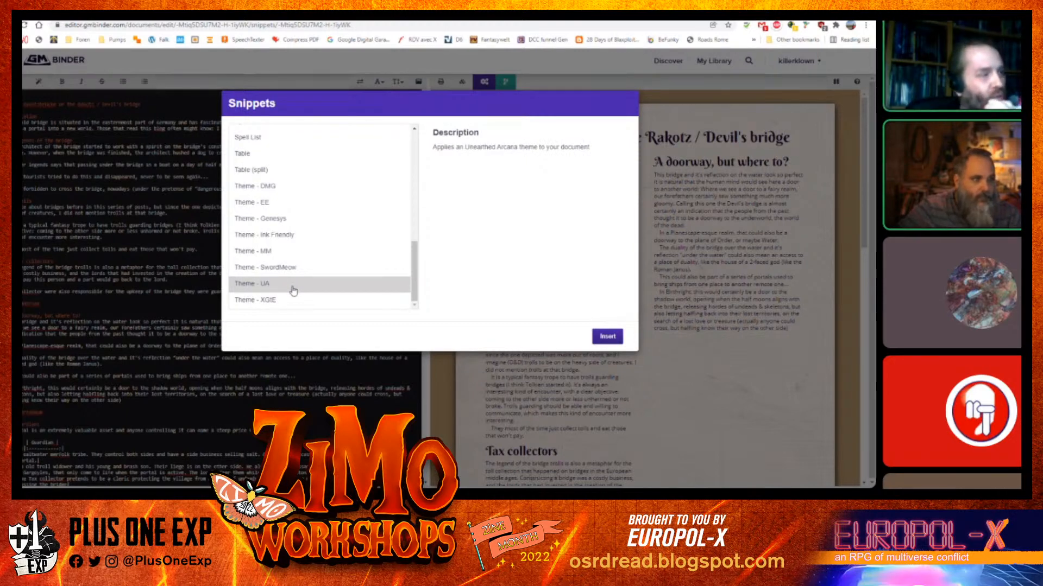
click(282, 301)
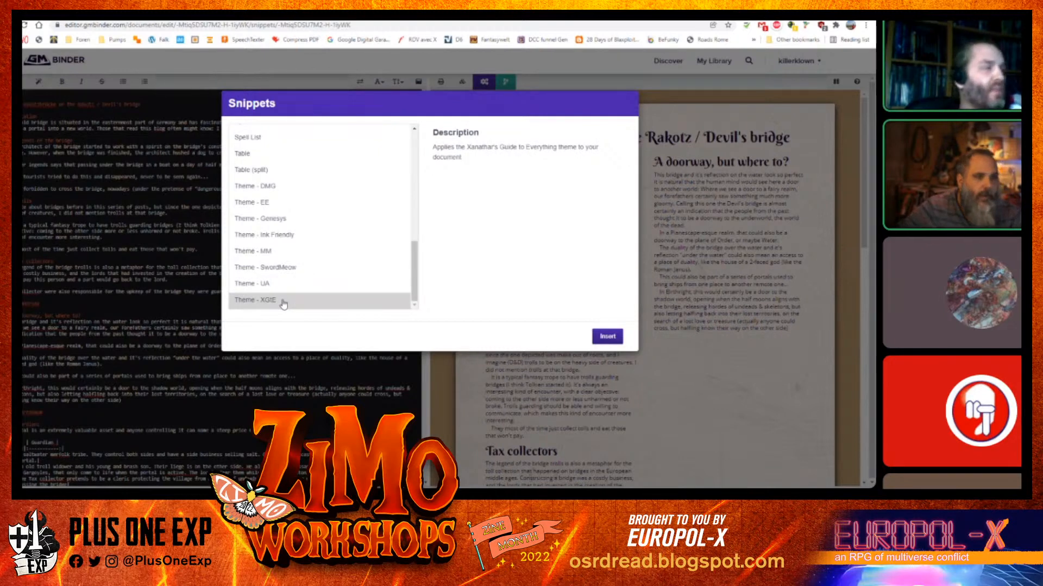
click(307, 189)
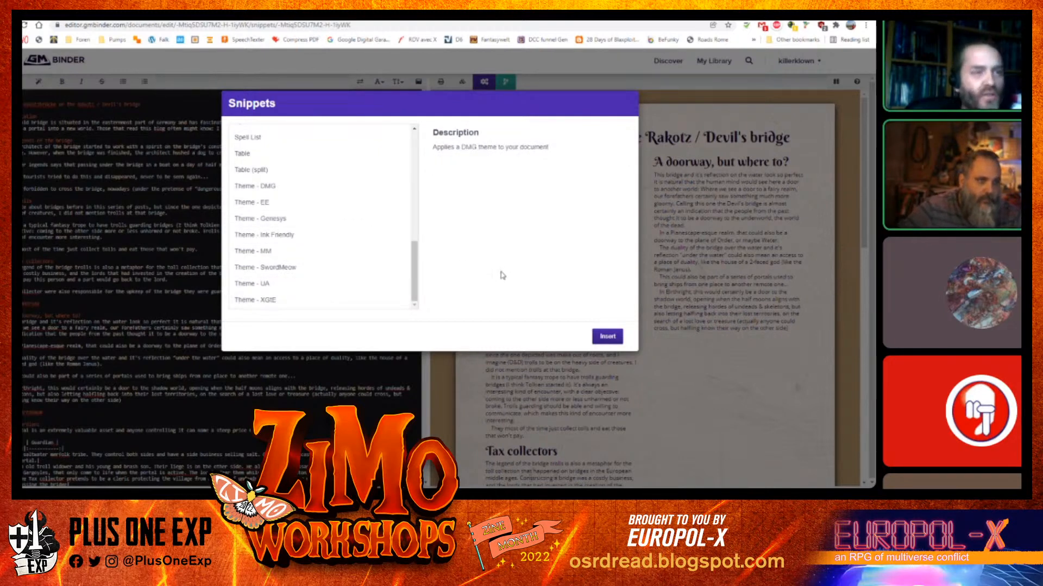
click(607, 337)
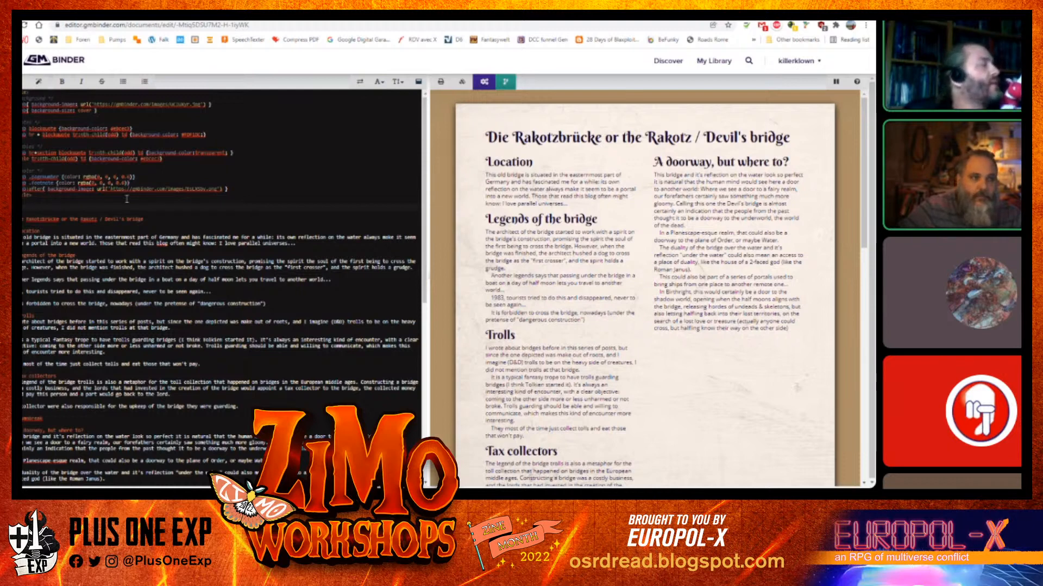
Review the themed pages, then remove the DMG theme code from the top of the editor
scroll(617, 227, down, 10)
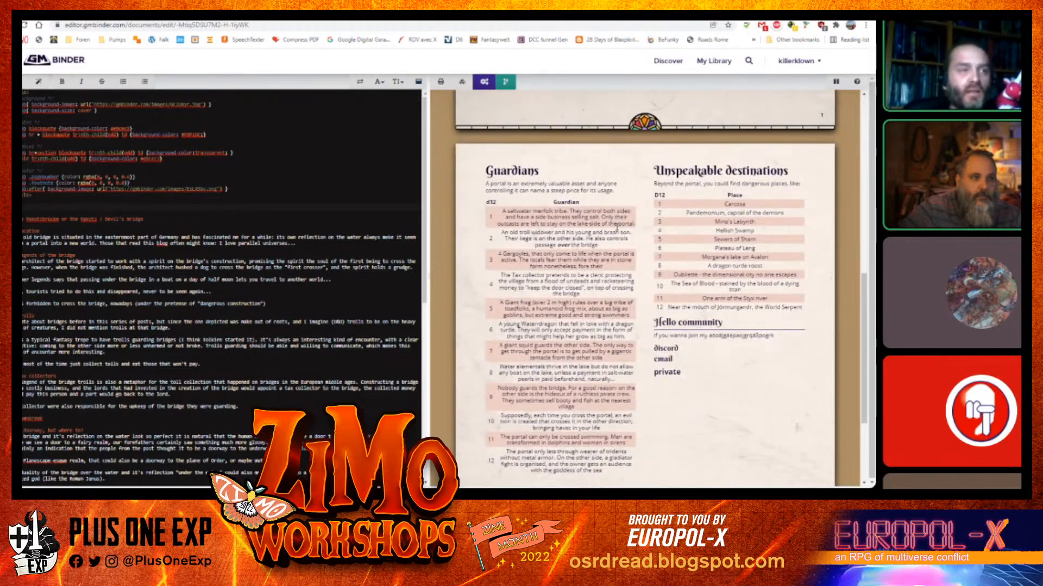
scroll(617, 227, down, 3)
scroll(595, 216, up, 4)
scroll(594, 217, down, 2)
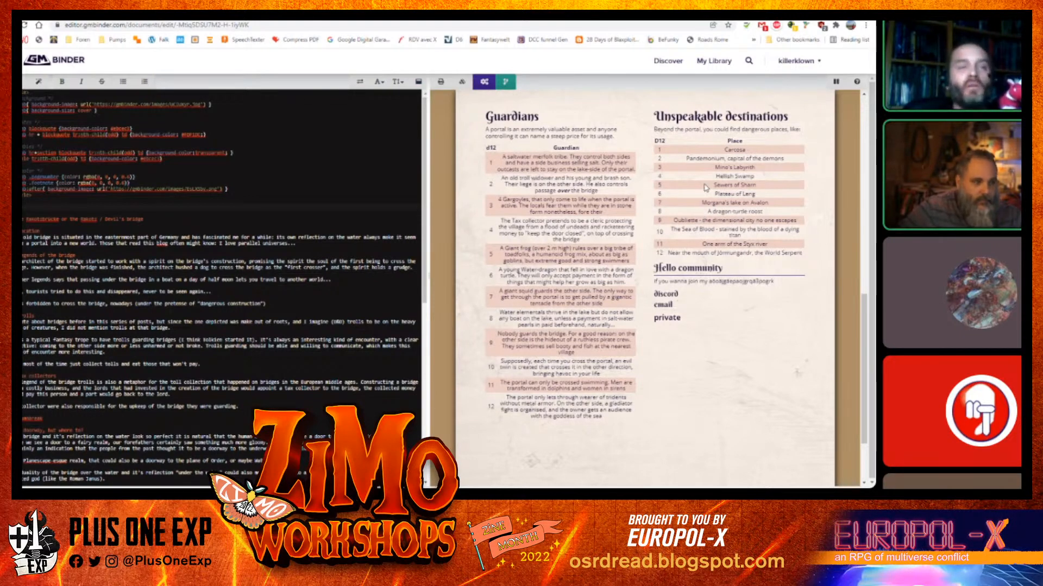
scroll(674, 294, up, 5)
scroll(674, 294, up, 3)
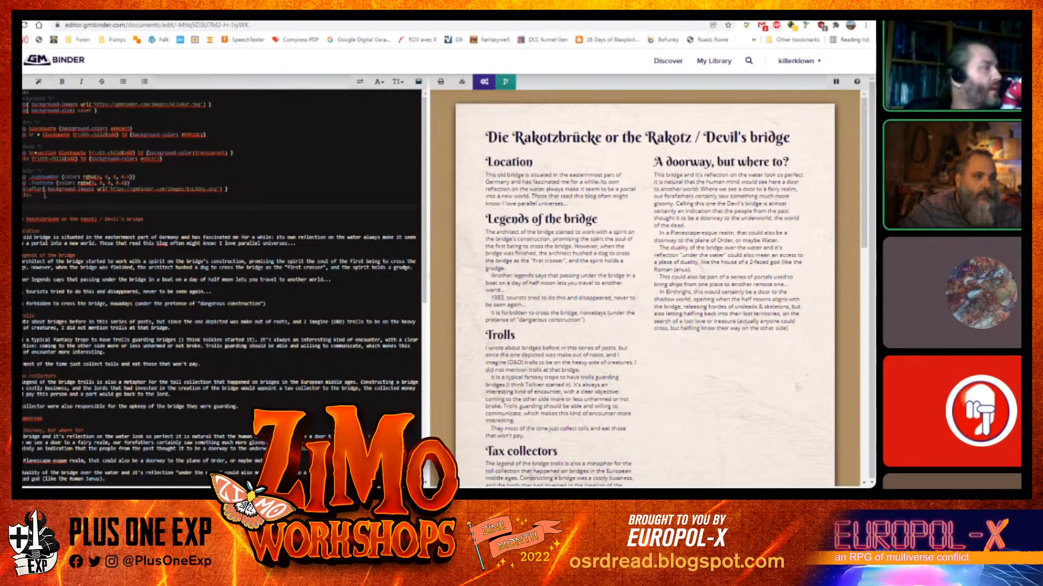
drag(43, 194, 23, 92)
key(Delete)
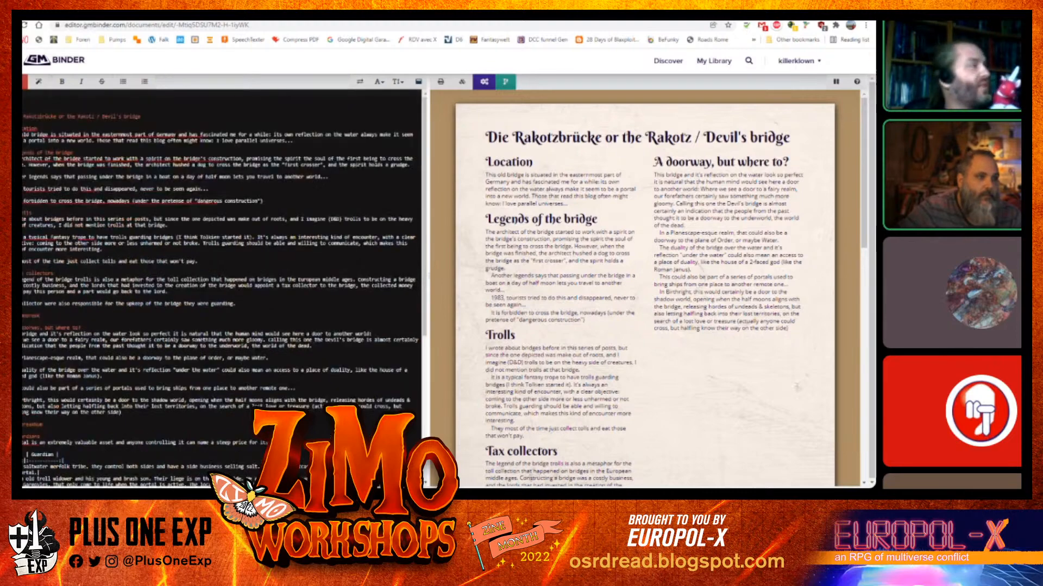
Apply the Theme - EE snippet to the document
click(39, 82)
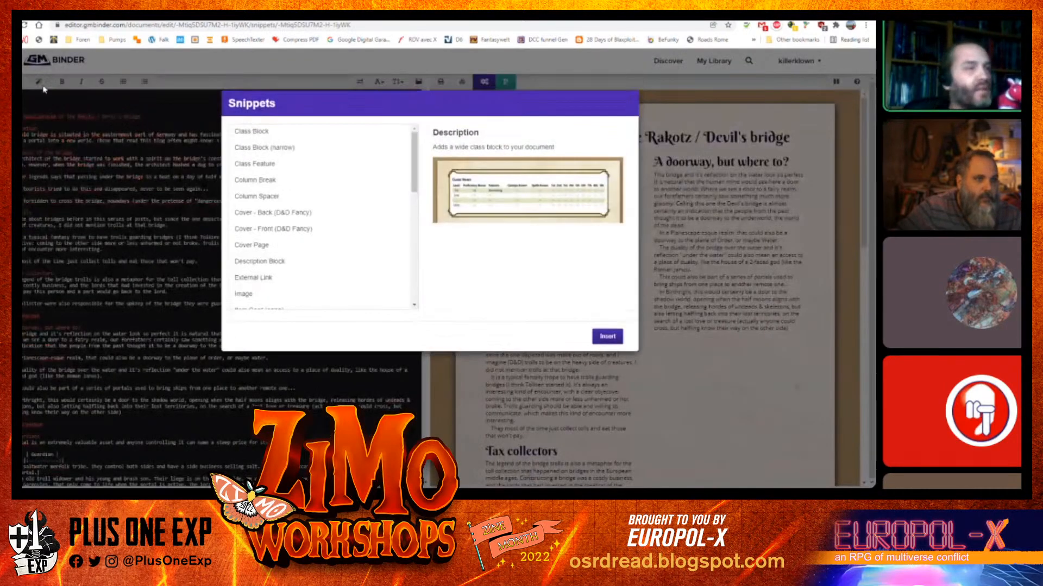
drag(415, 162, 419, 331)
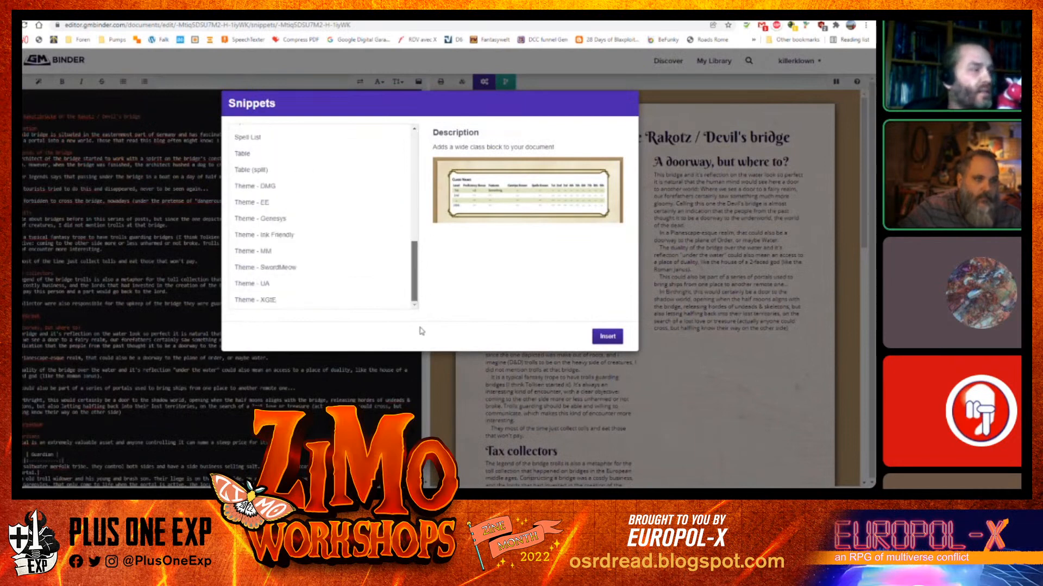
click(297, 202)
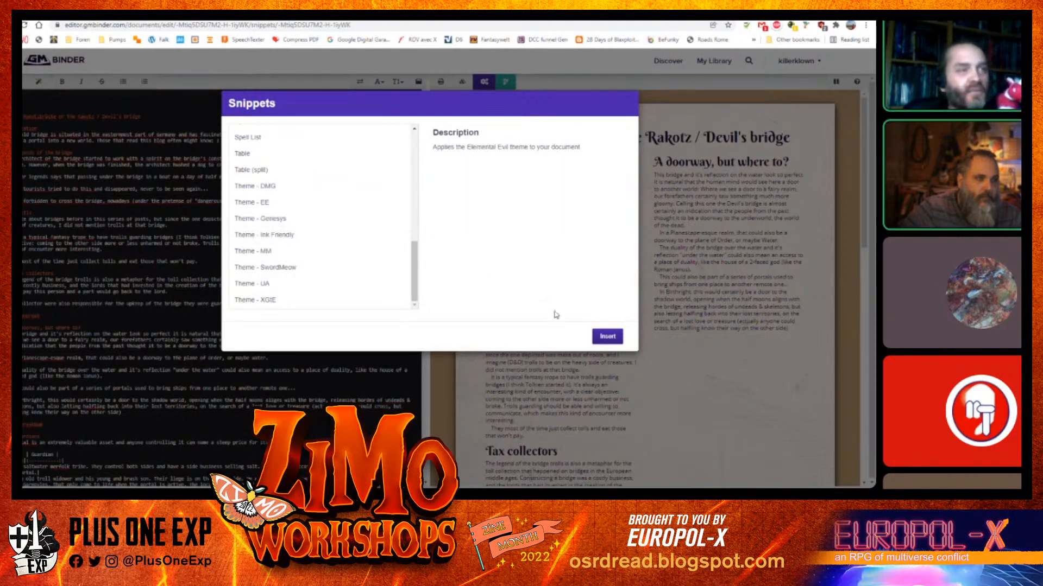
click(607, 337)
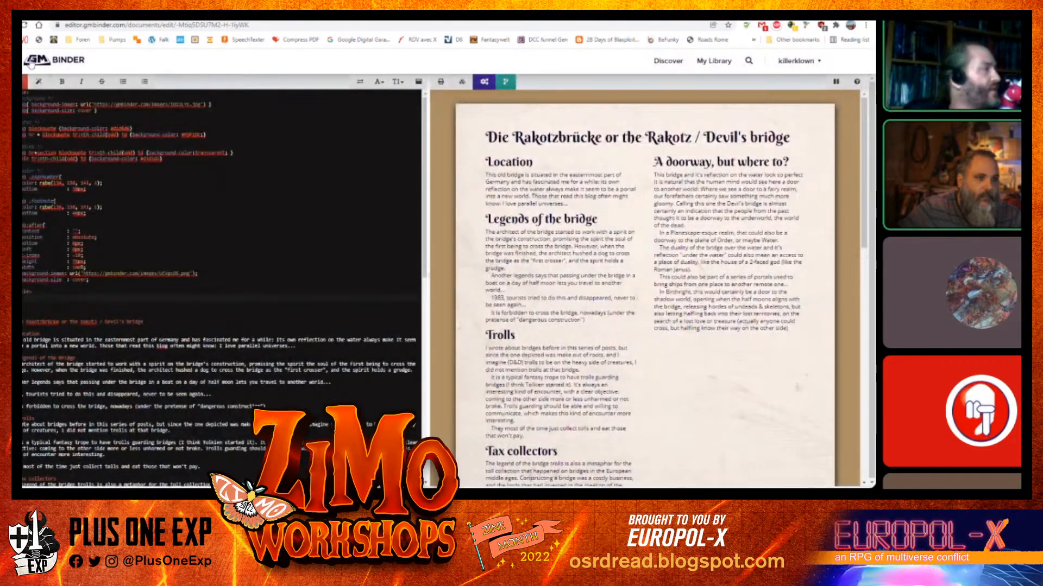
Delete the blank lines between the inserted theme code and the document title
scroll(640, 238, down, 10)
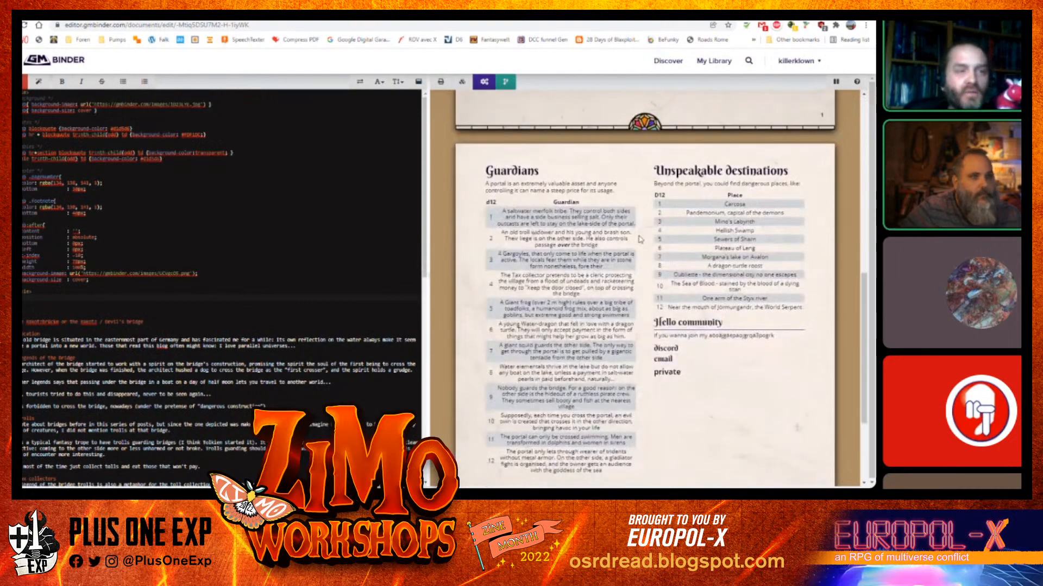
scroll(615, 234, down, 3)
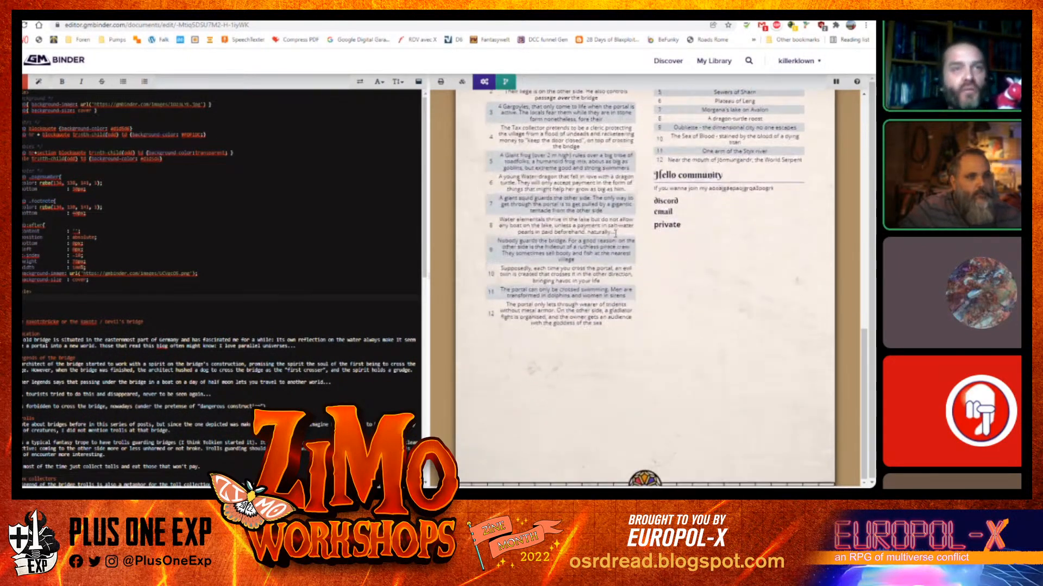
scroll(608, 261, down, 8)
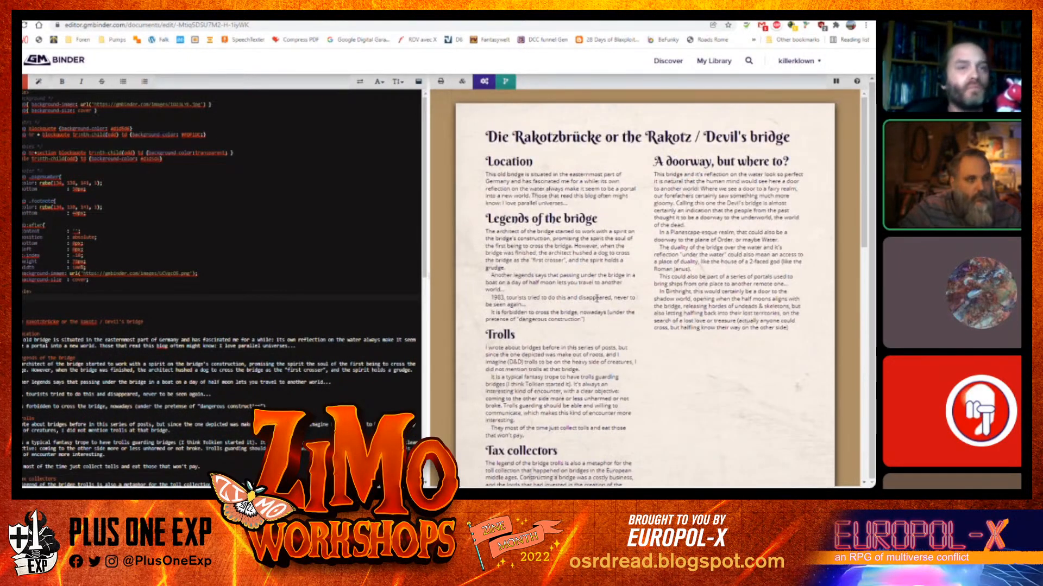
scroll(596, 298, down, 2)
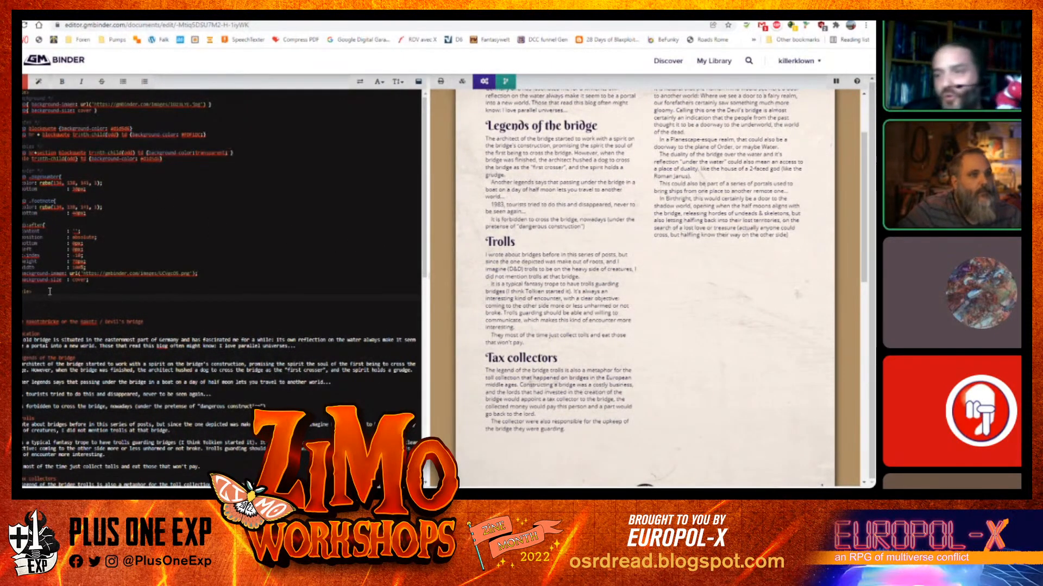
key(Delete)
key(Delete)
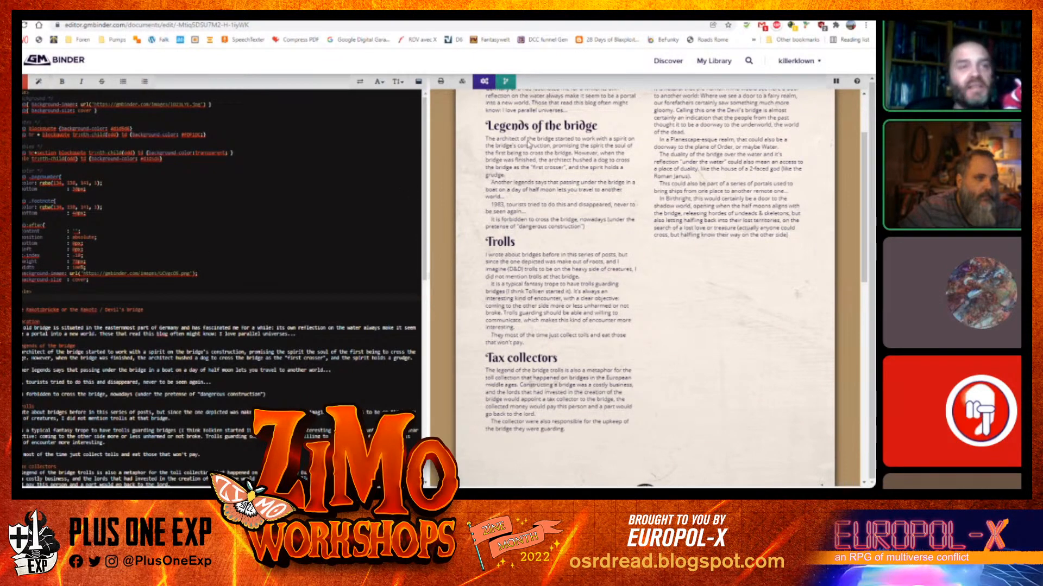
Insert a Part Header (PHB) snippet at the top of the document
scroll(699, 271, up, 3)
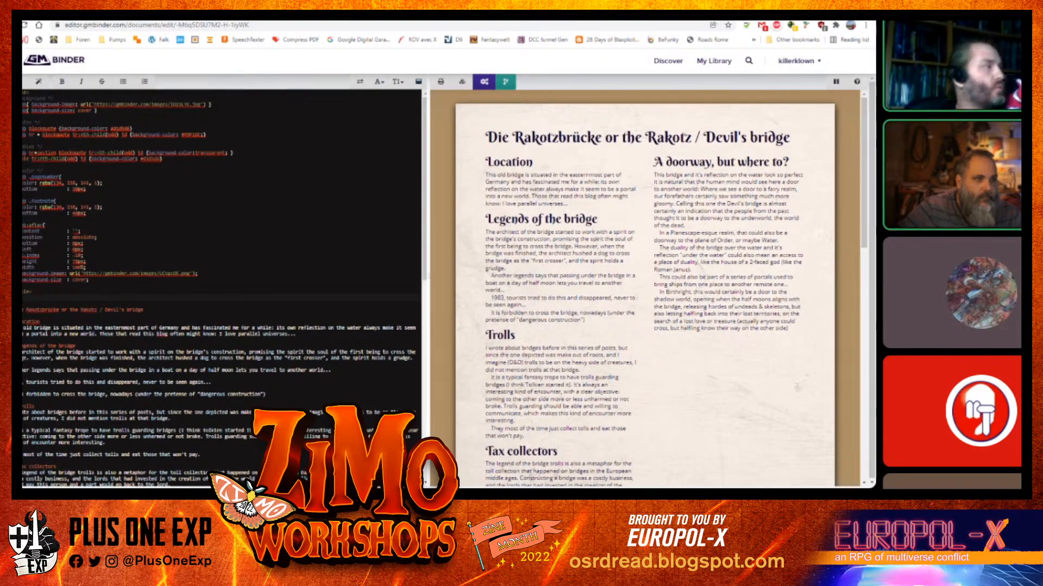
click(38, 82)
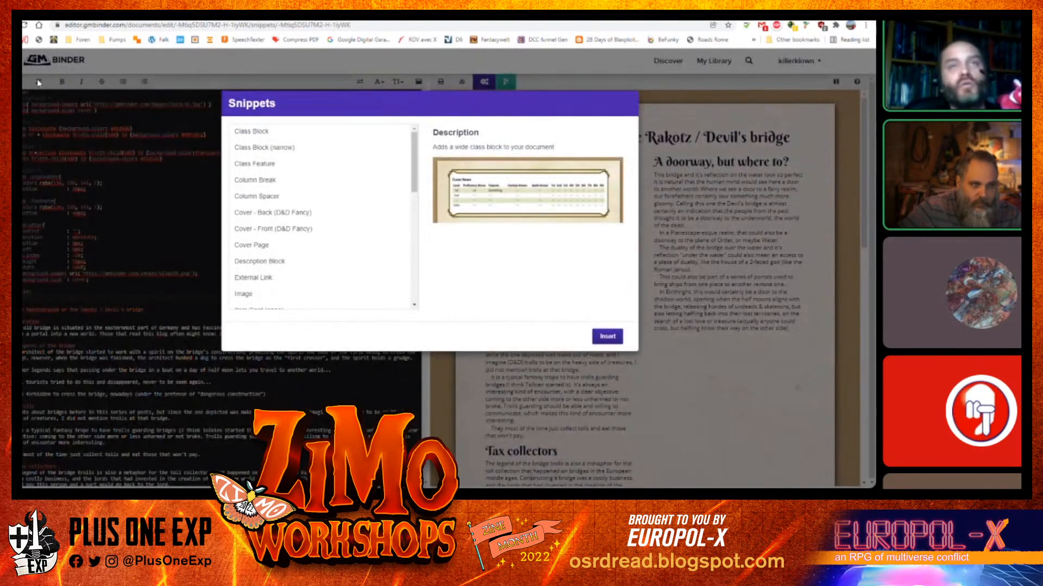
scroll(417, 166, down, 1)
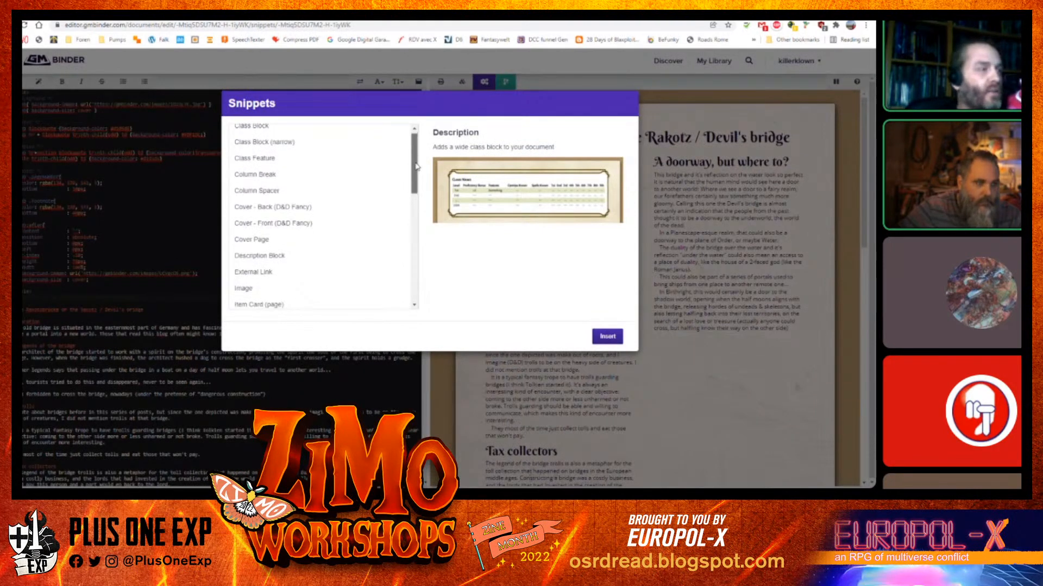
drag(417, 166, 414, 207)
scroll(414, 210, down, 2)
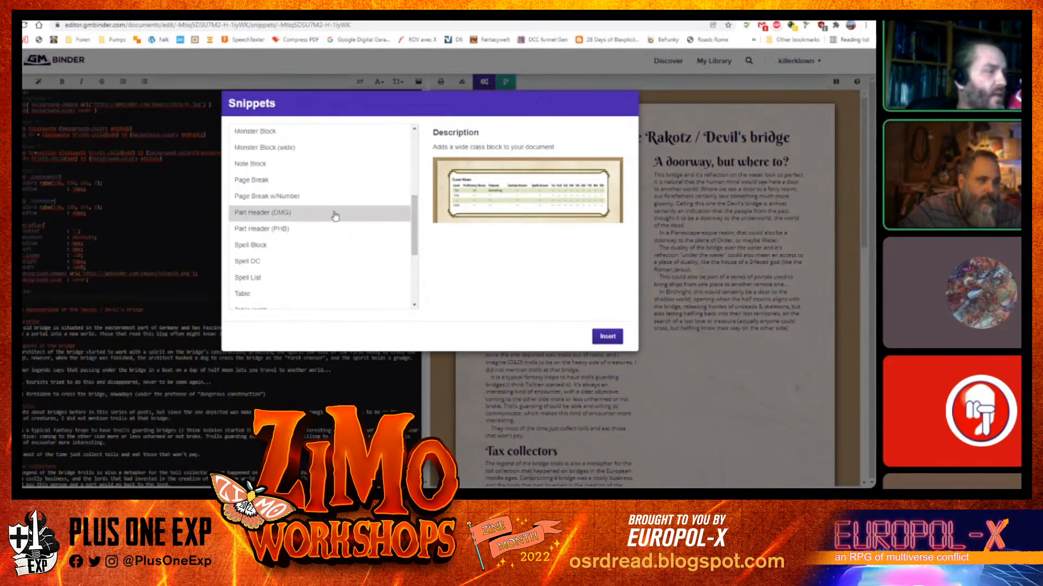
click(296, 229)
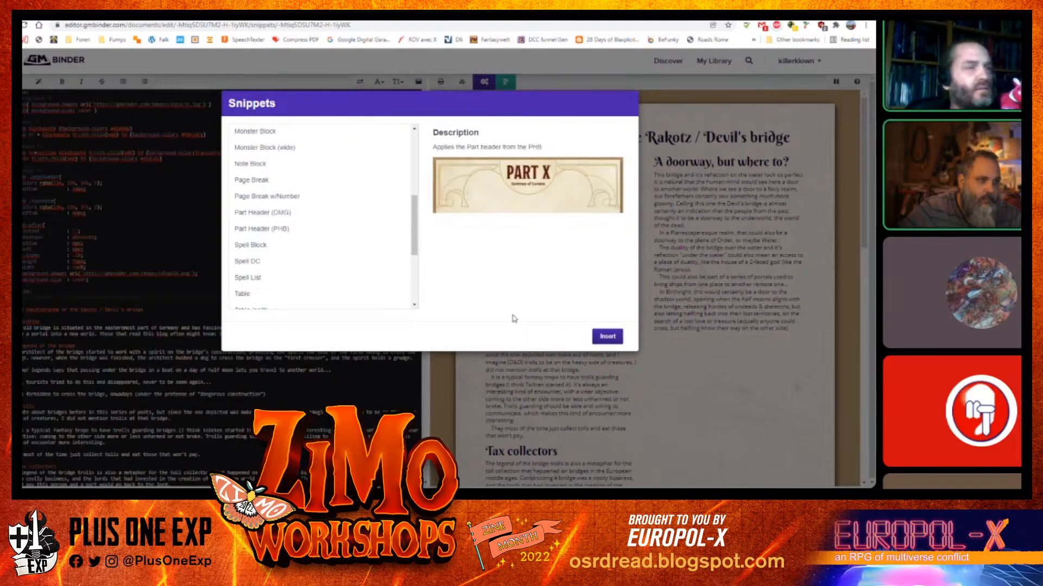
click(606, 337)
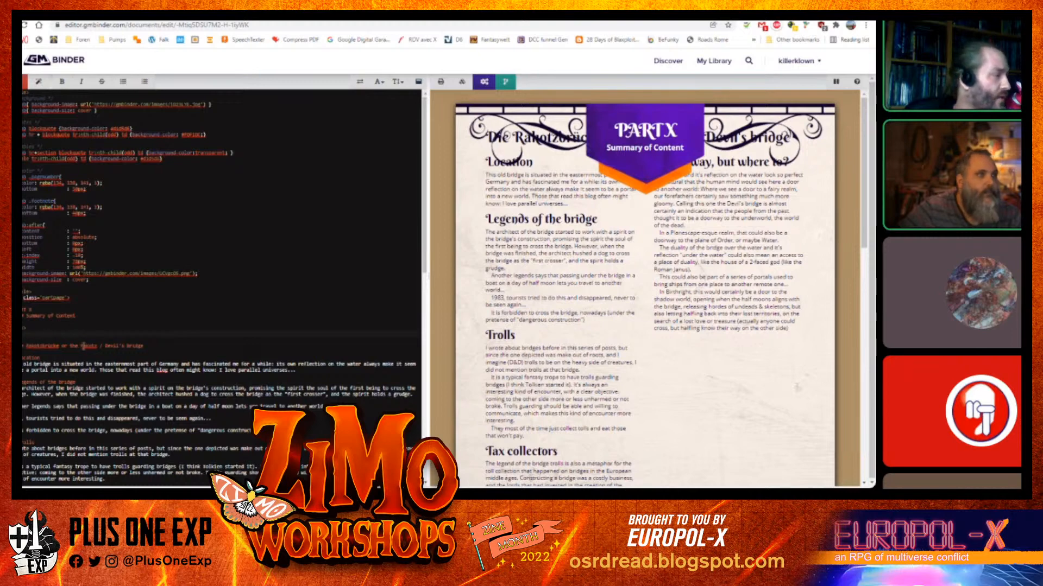
Move the title words "Die Rakotzbrücke" into the Part Header as its title, replacing PART X
double_click(44, 345)
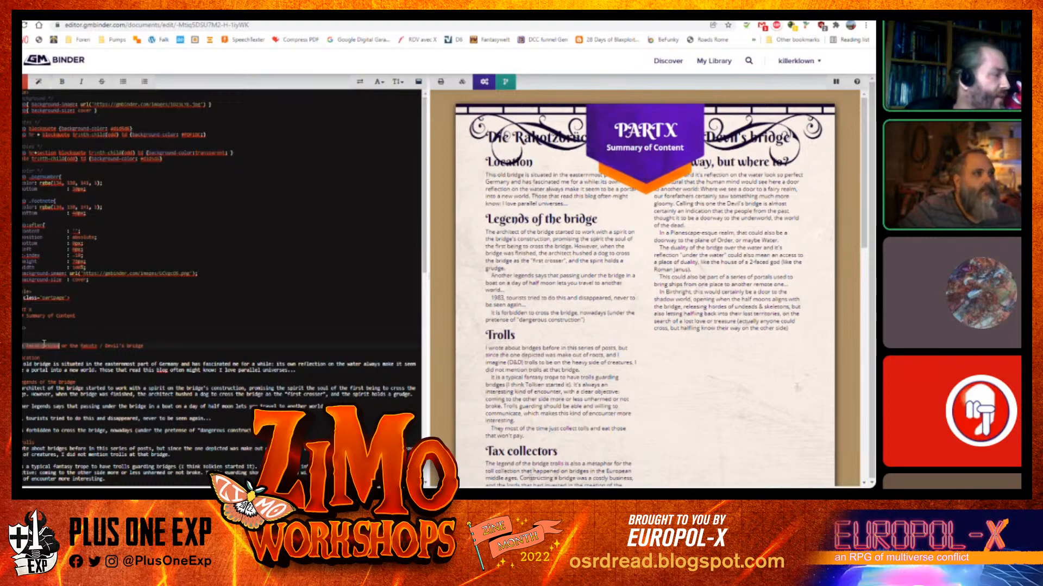
key(ctrl+x)
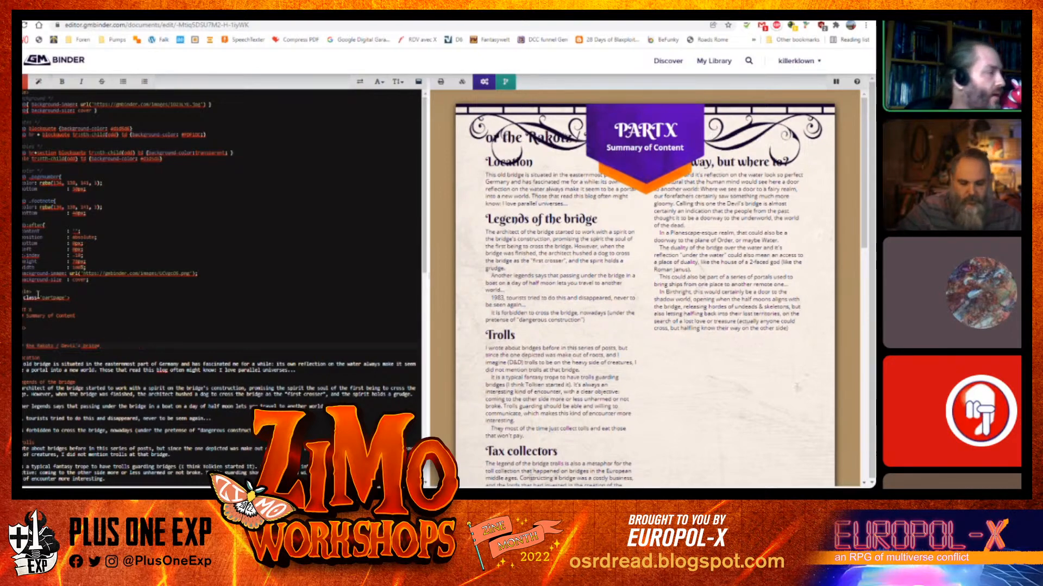
double_click(24, 310)
drag(25, 310, 31, 309)
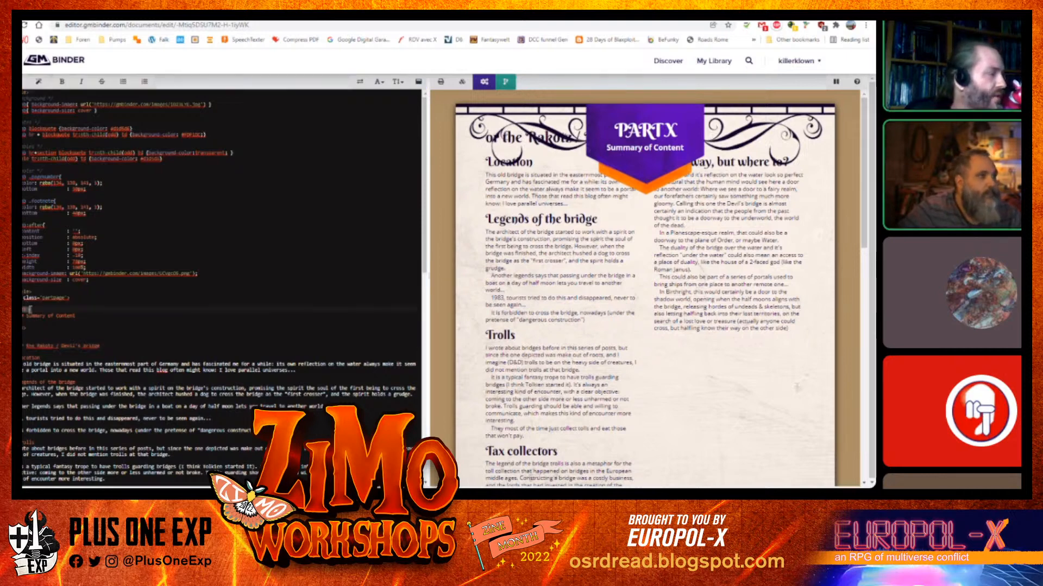
key(ctrl+v)
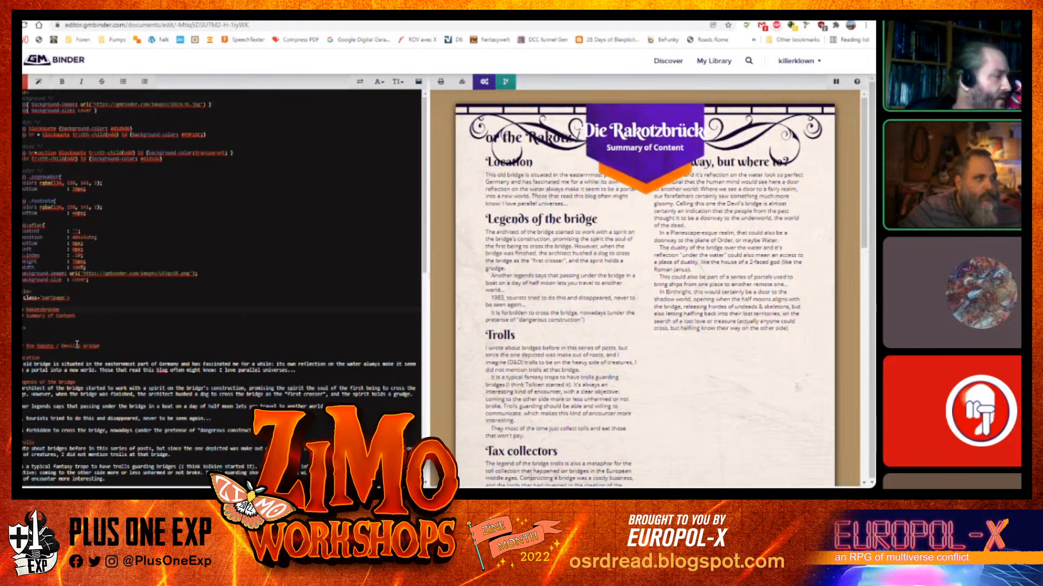
Move the remaining title text "or the Rakotz / Devil's bridge" into the header subtitle, replacing Summary of Content
drag(23, 346, 104, 350)
key(BackSpace)
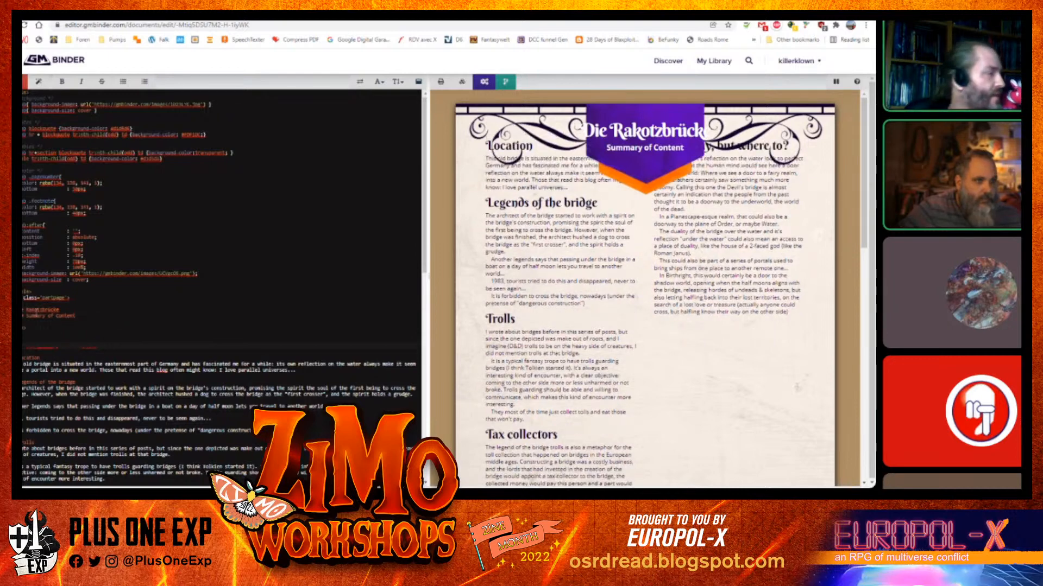
key(ctrl+v)
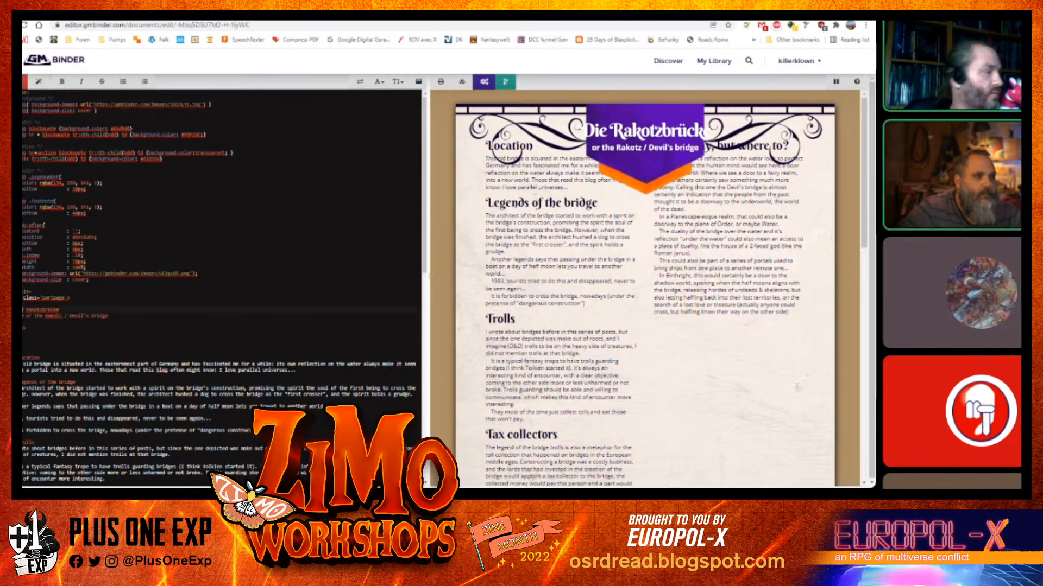
Shorten the header title to "Rakotzbrücke" and remove the leftover empty title line
key(BackSpace)
key(BackSpace)
key(BackSpace)
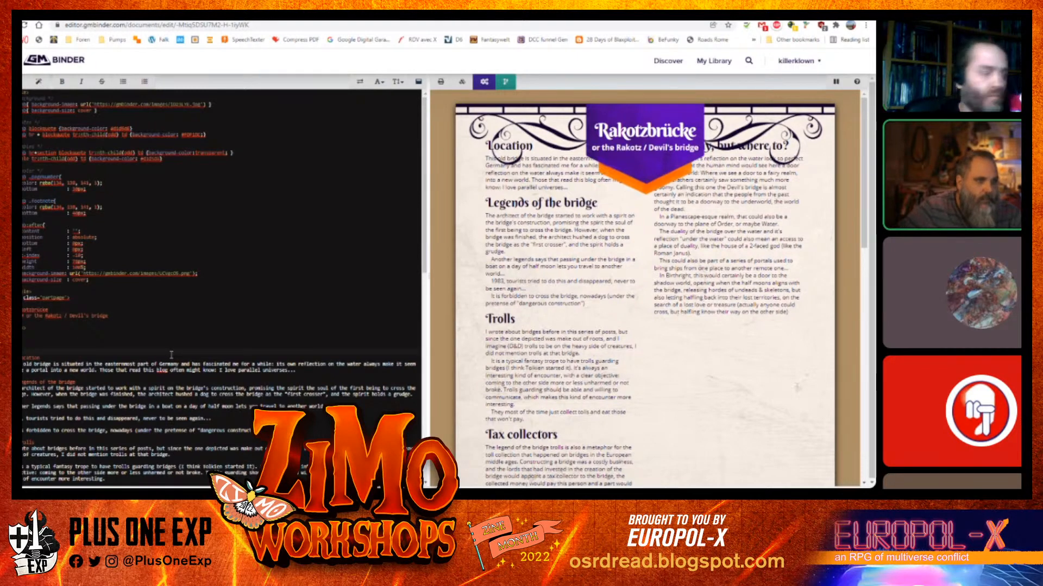
key(BackSpace)
key(BackSpace)
key(BackSpace)
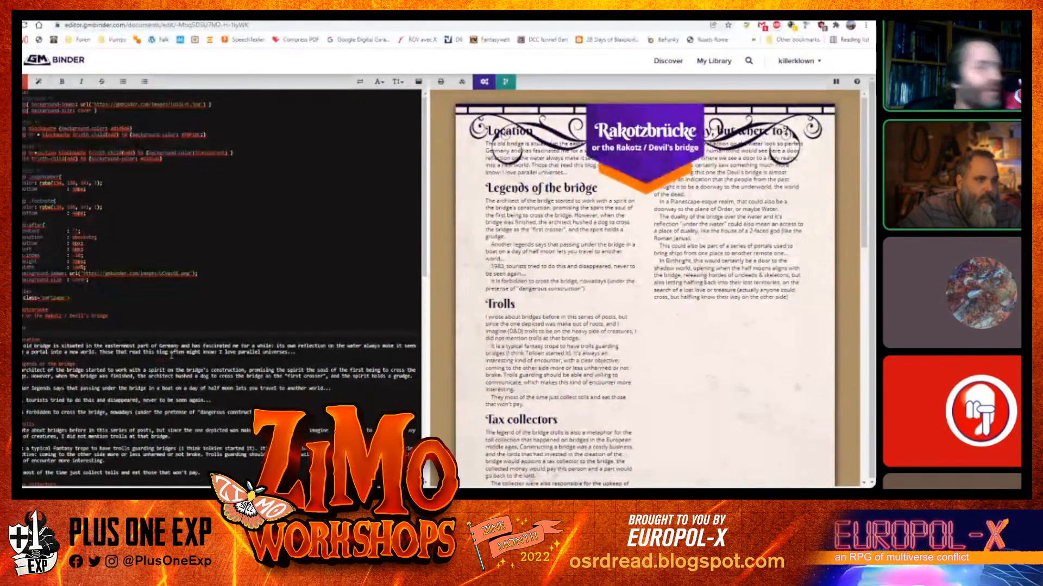
Add a line of eight <br> breaks below the Part Header to push the first section down
key(Return)
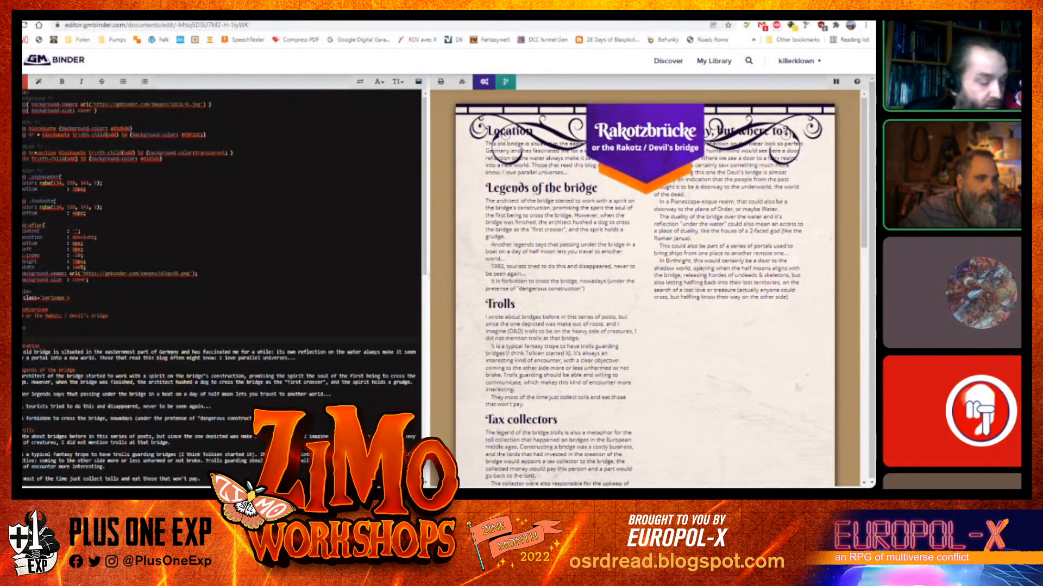
text(::::)
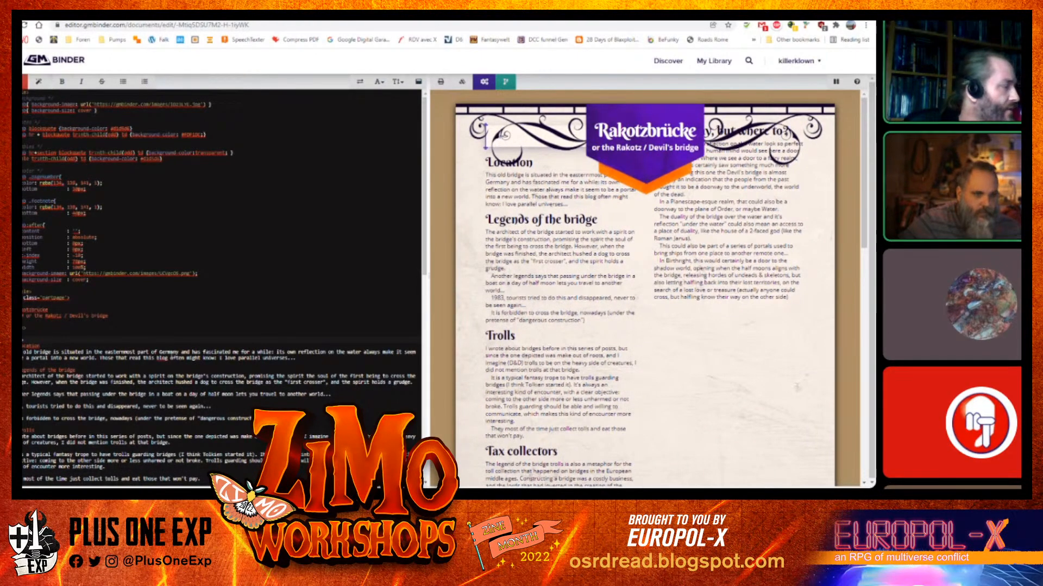
key(BackSpace)
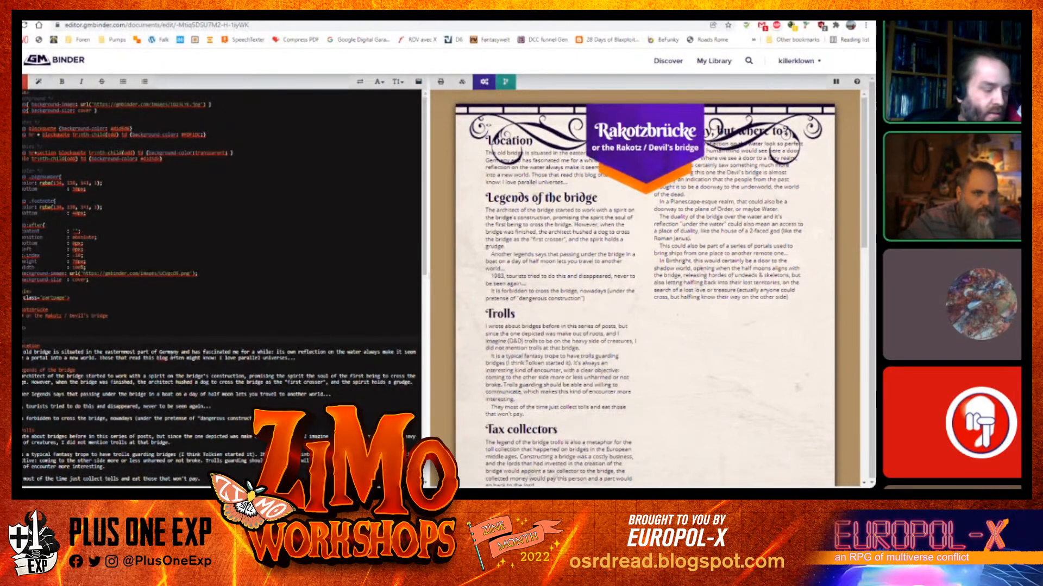
text(br)
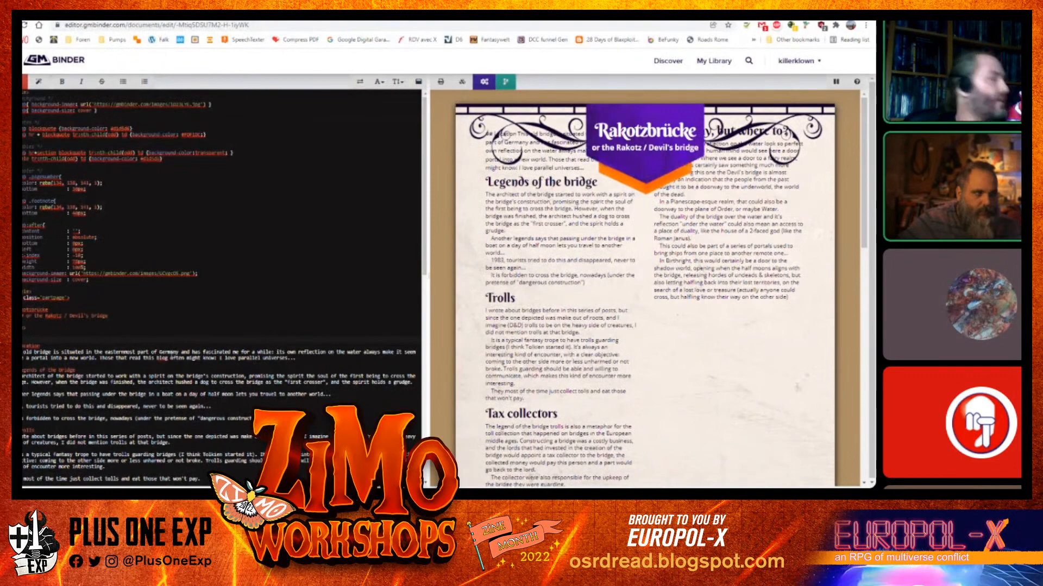
key(Return)
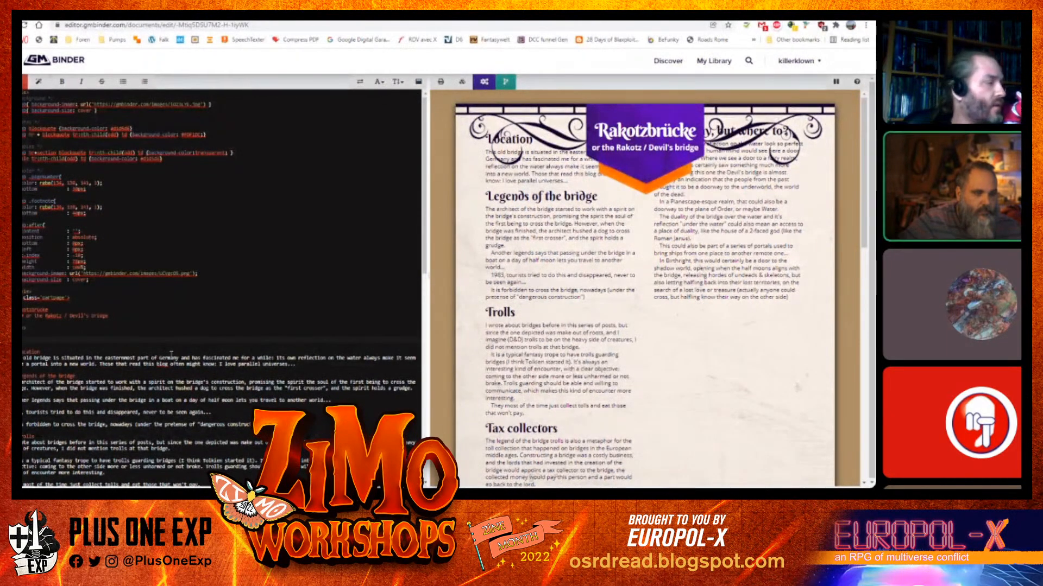
text(<br><br><br><br><br>)
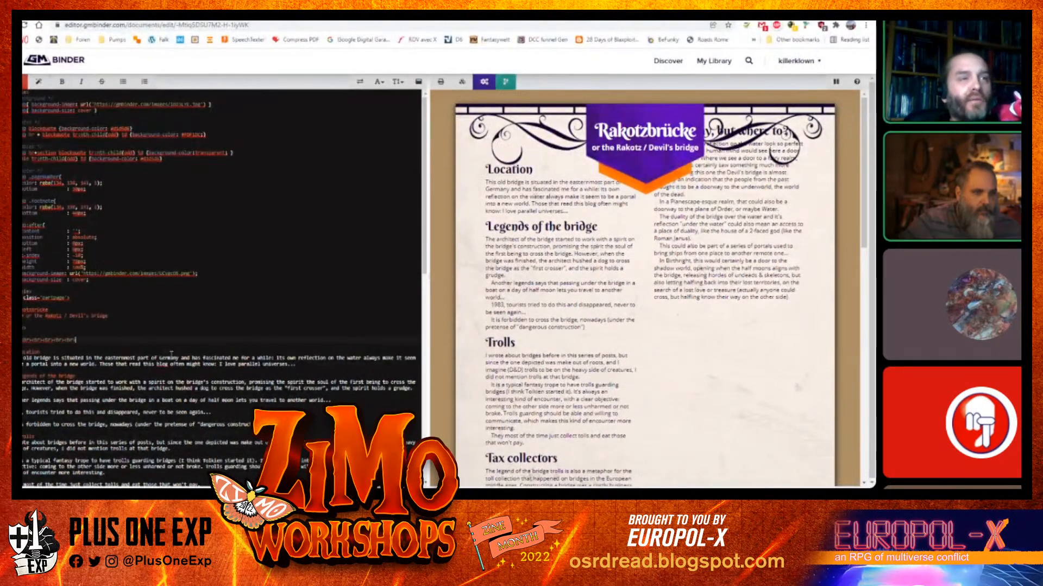
text(<br><br><br>)
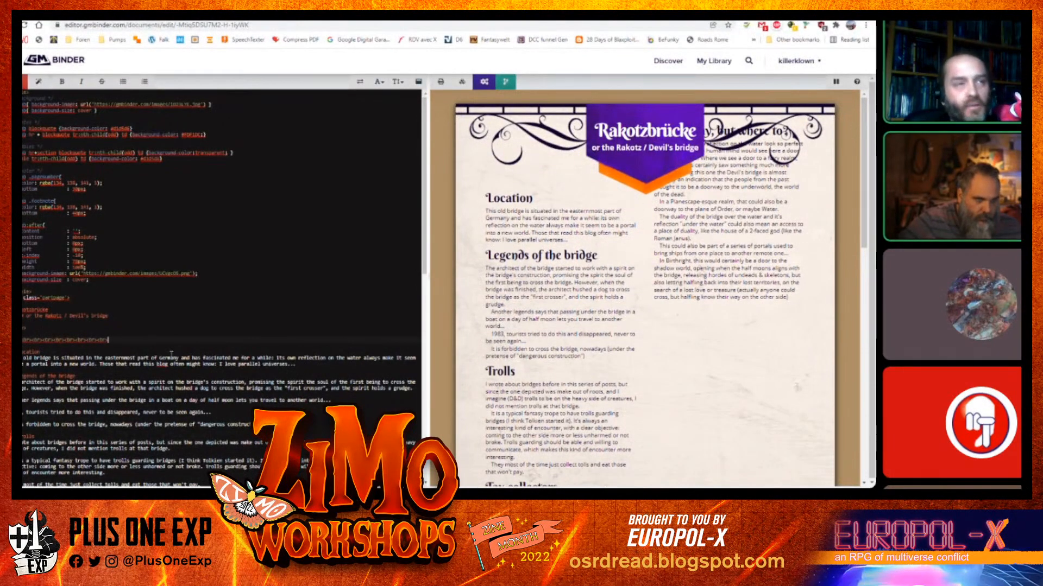
Copy the break line and insert breaks before the "A doorway, but where to?" heading
key(shift+Home)
key(ctrl+c)
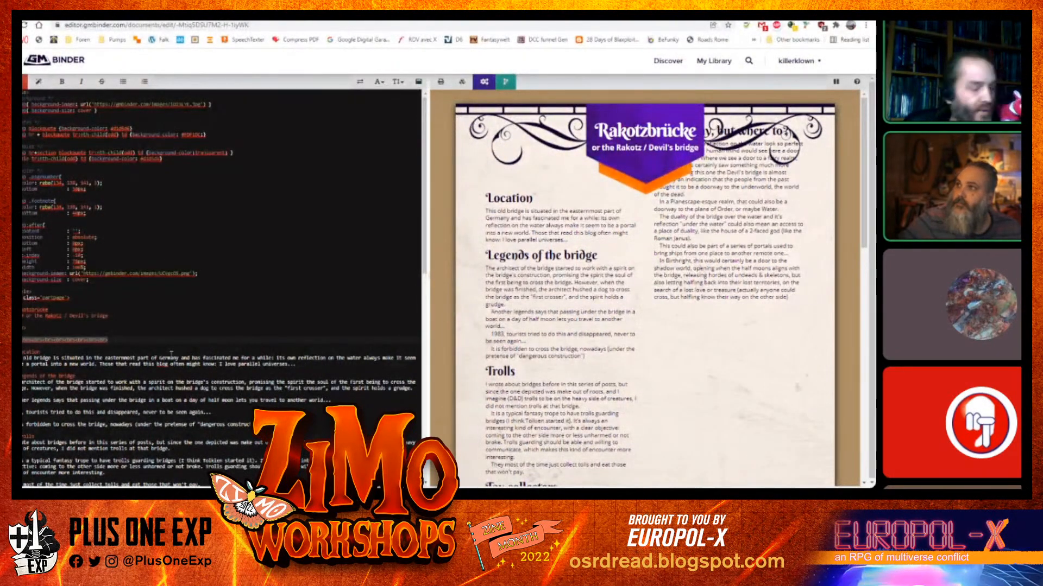
scroll(166, 352, down, 3)
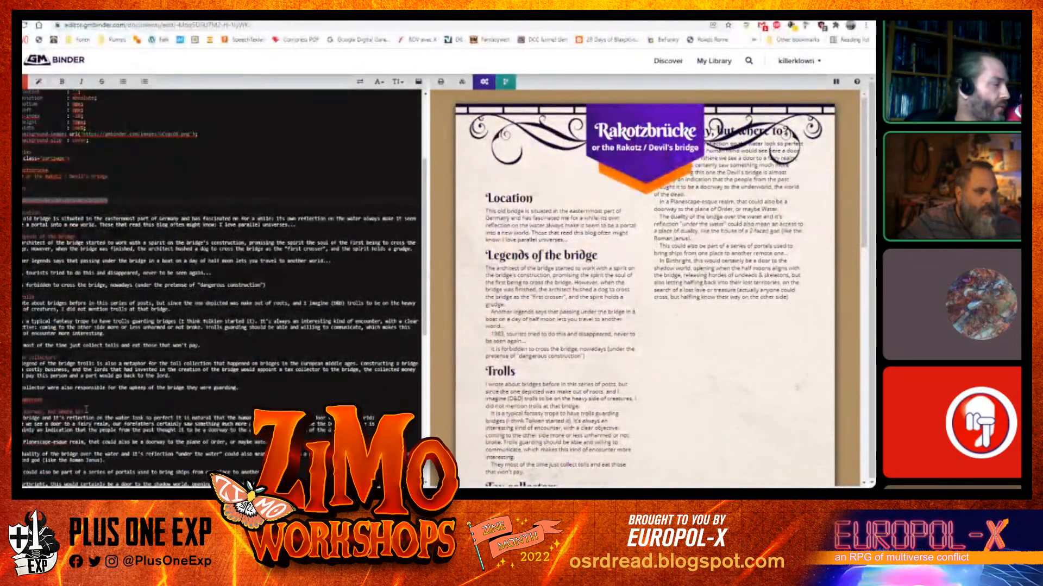
click(68, 404)
key(Return)
key(ctrl+v)
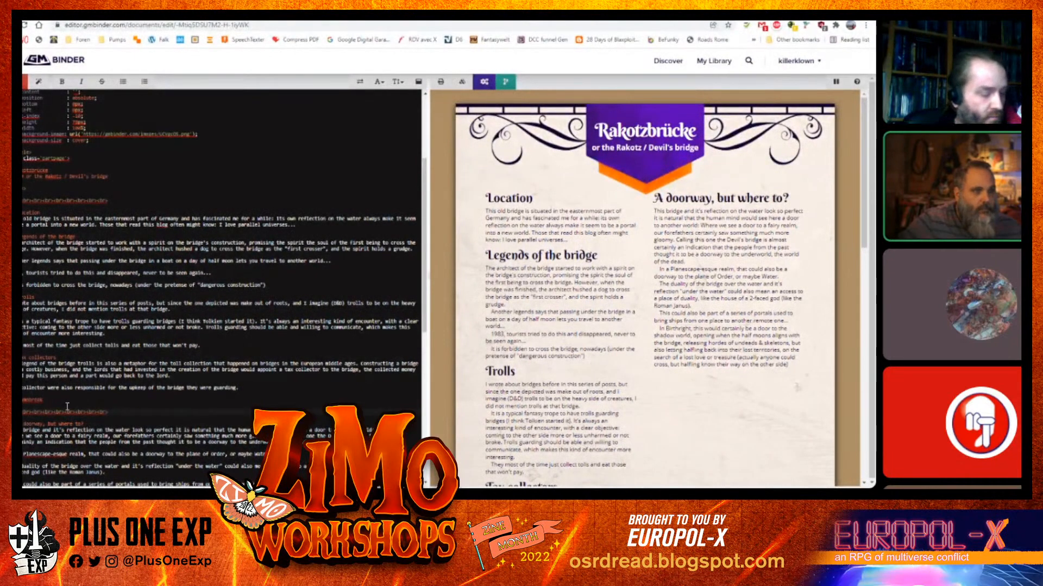
text(<br)
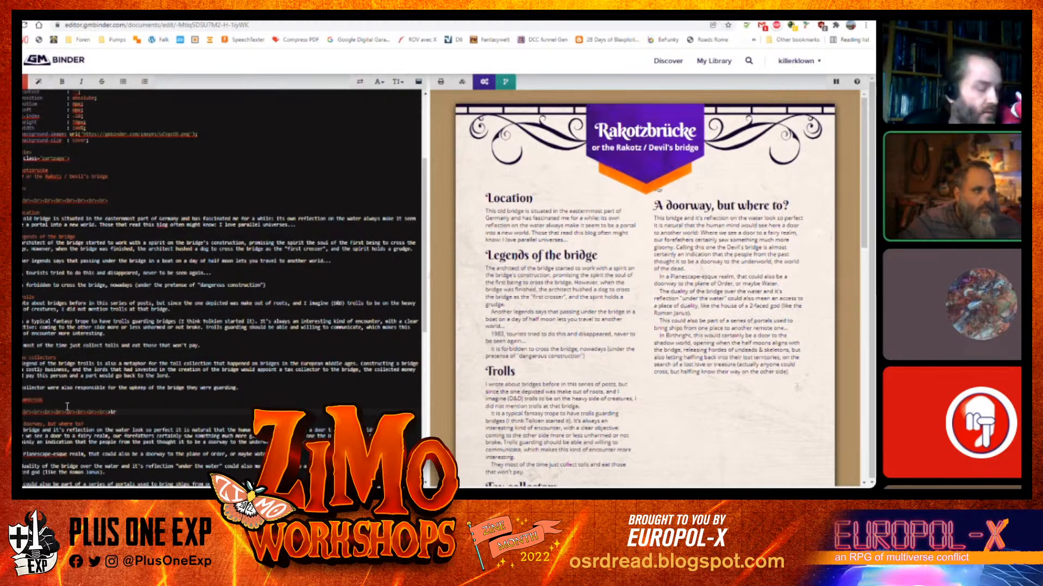
text(>)
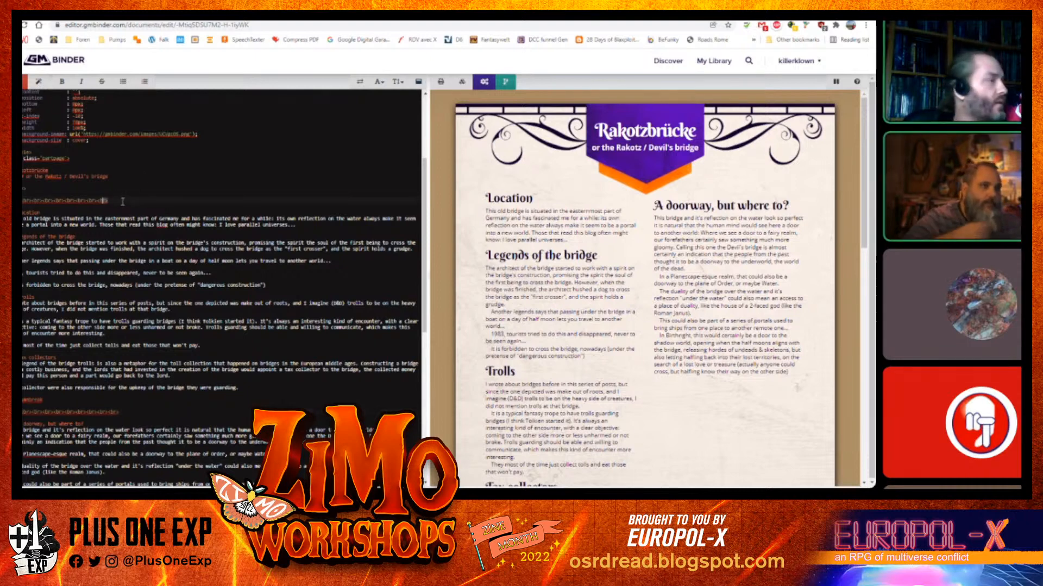
key(shift+Left)
key(shift+Left)
key(shift+Left)
key(shift+Left)
key(ctrl+c)
key(ctrl+v)
key(ctrl+v)
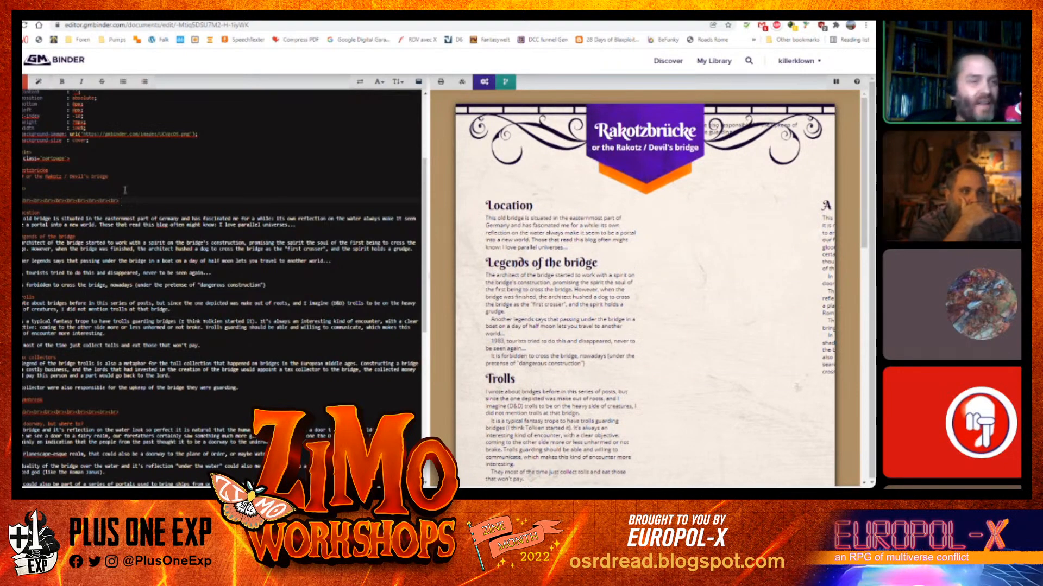
Trim the breaks before "A doorway, but where to?" so it lines up with the Location heading
scroll(541, 319, down, 8)
scroll(540, 320, up, 10)
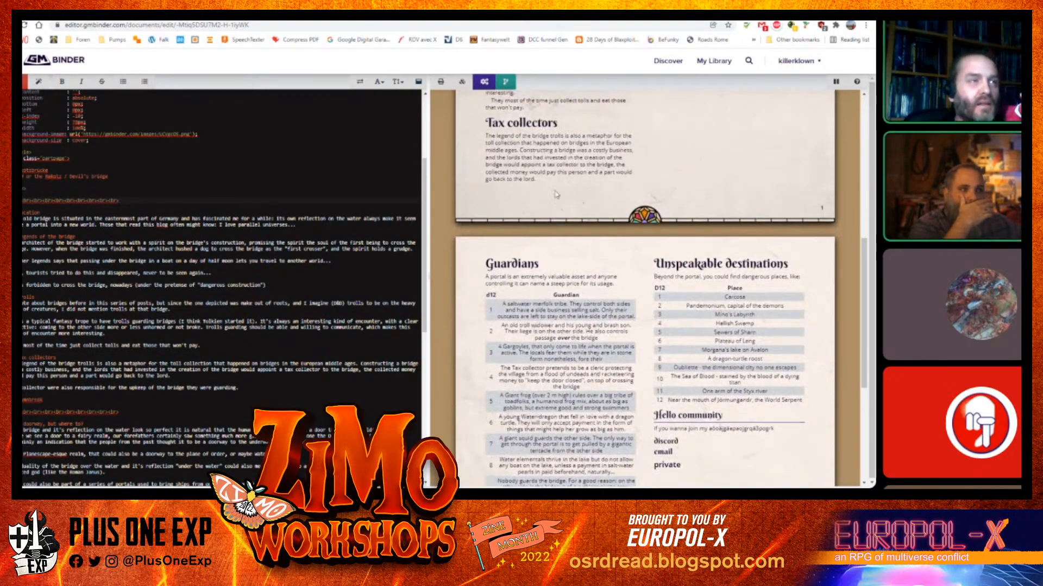
scroll(742, 240, down, 2)
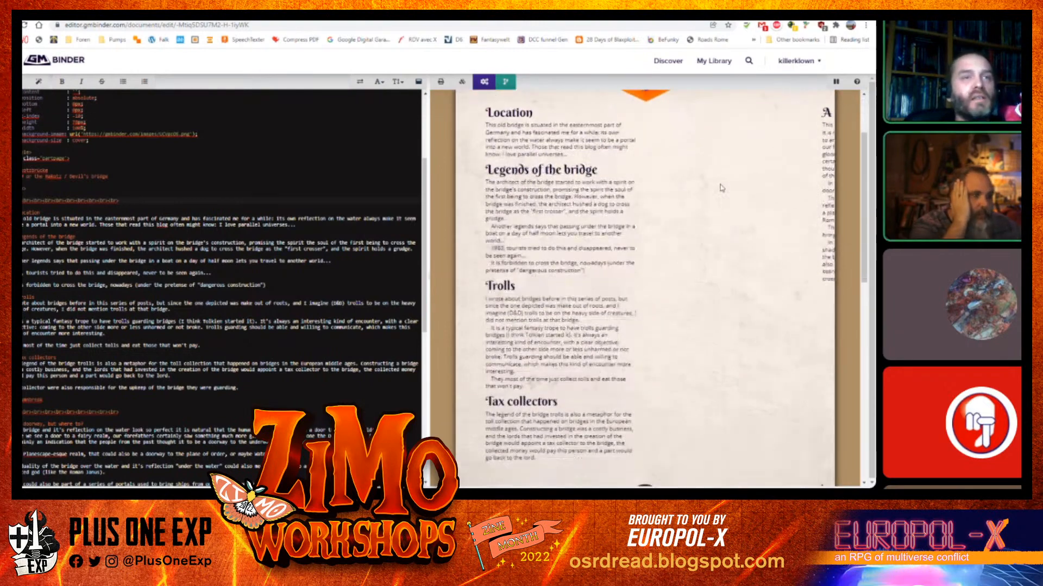
scroll(722, 187, up, 2)
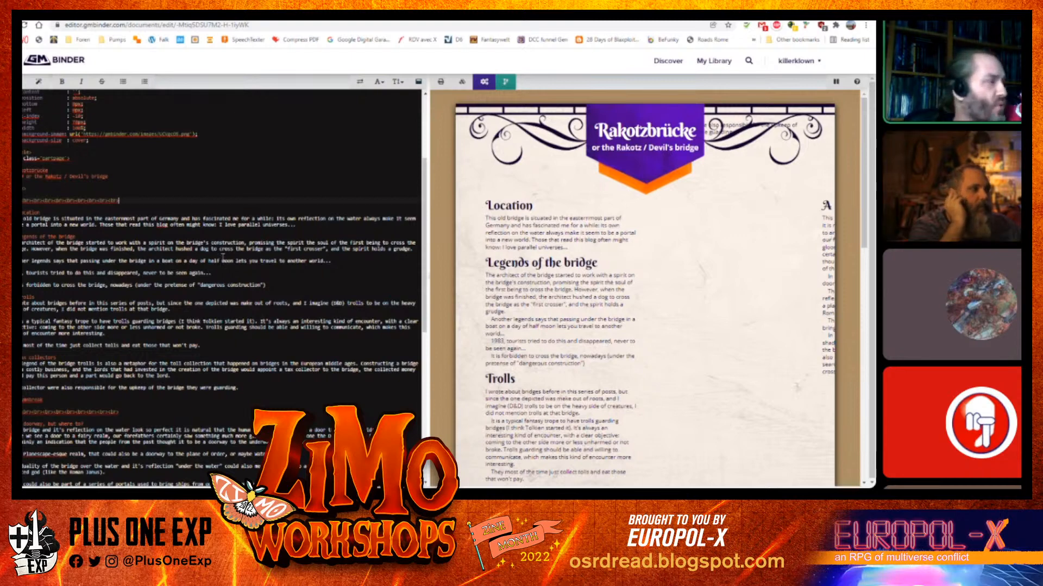
key(BackSpace)
key(BackSpace)
key(BackSpace)
key(BackSpace)
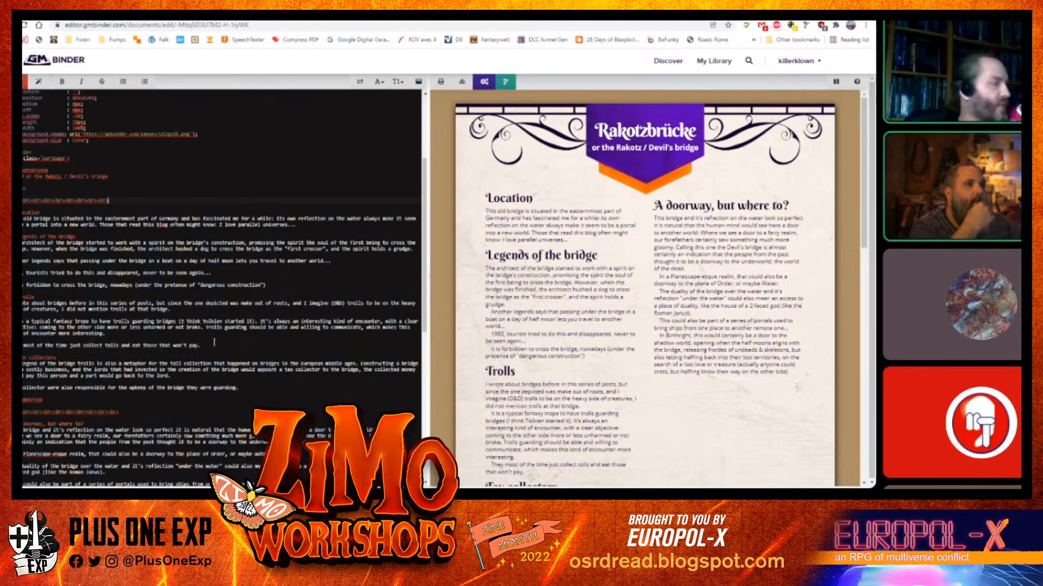
scroll(133, 384, down, 1)
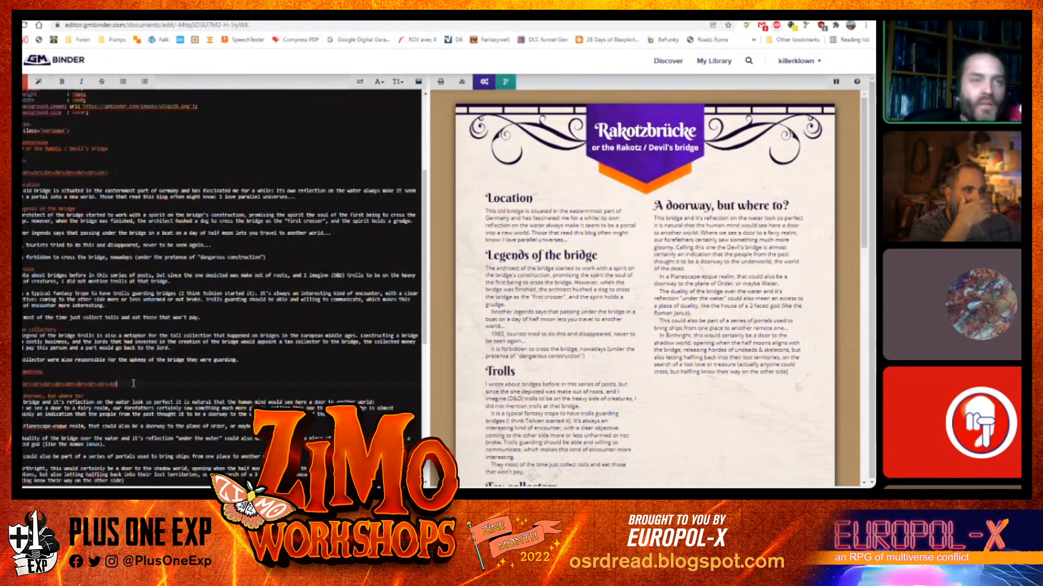
key(BackSpace)
key(BackSpace)
key(BackSpace)
key(BackSpace)
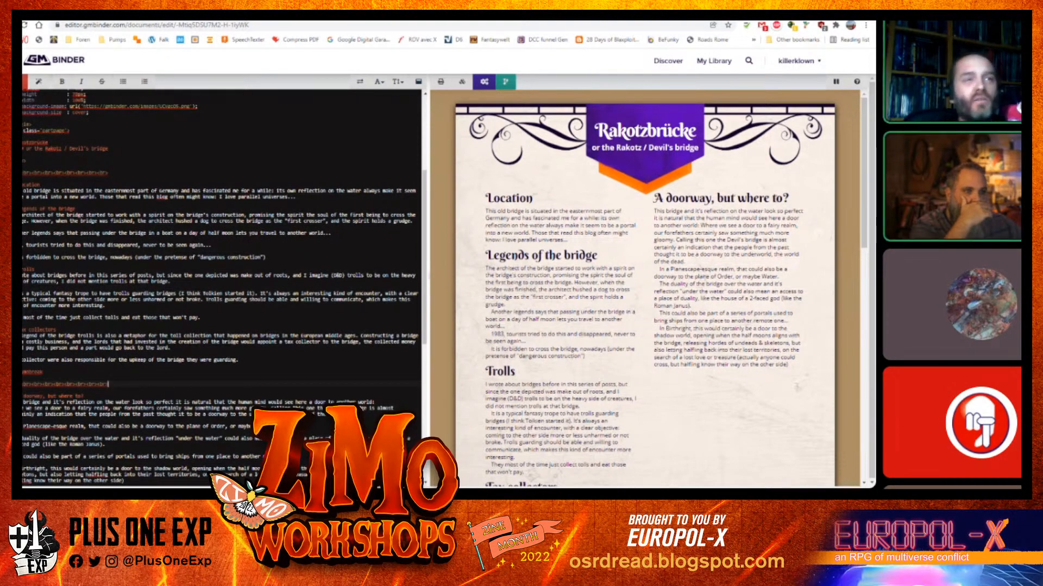
Delete the blank line above the breaks before the "A doorway, but where to?" heading
scroll(618, 313, down, 5)
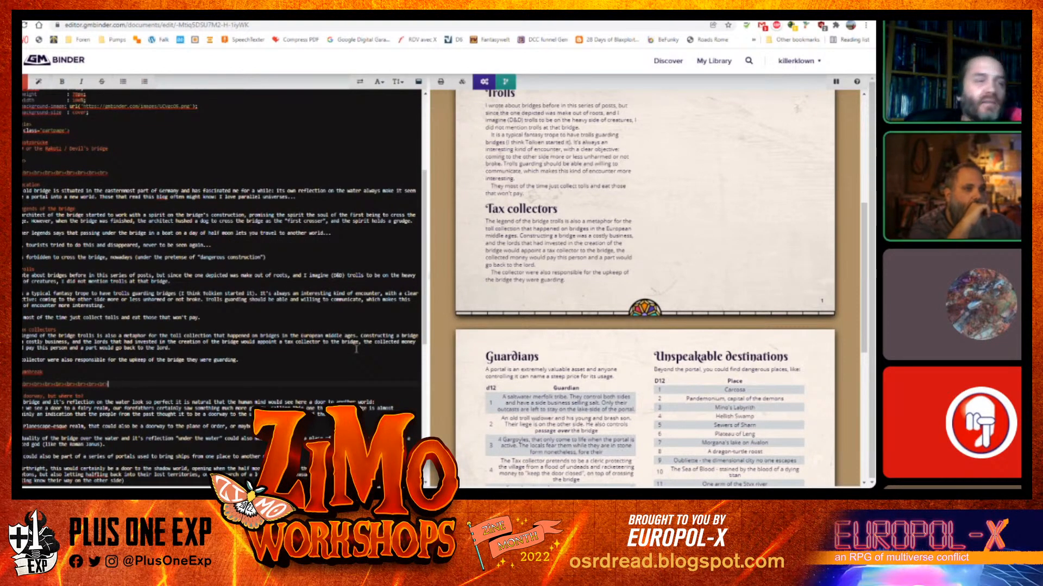
scroll(231, 318, up, 1)
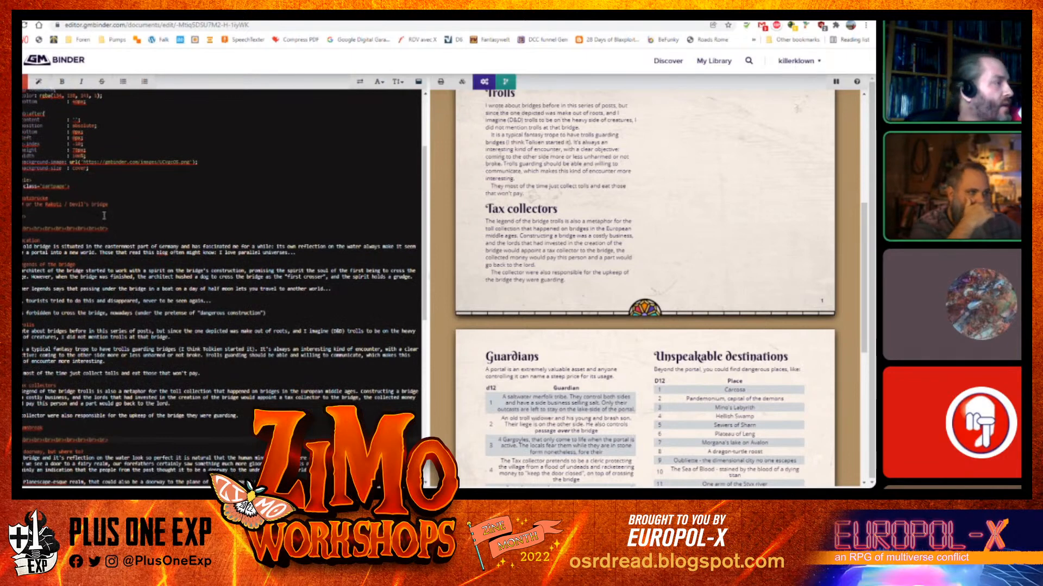
click(43, 187)
triple_click(43, 186)
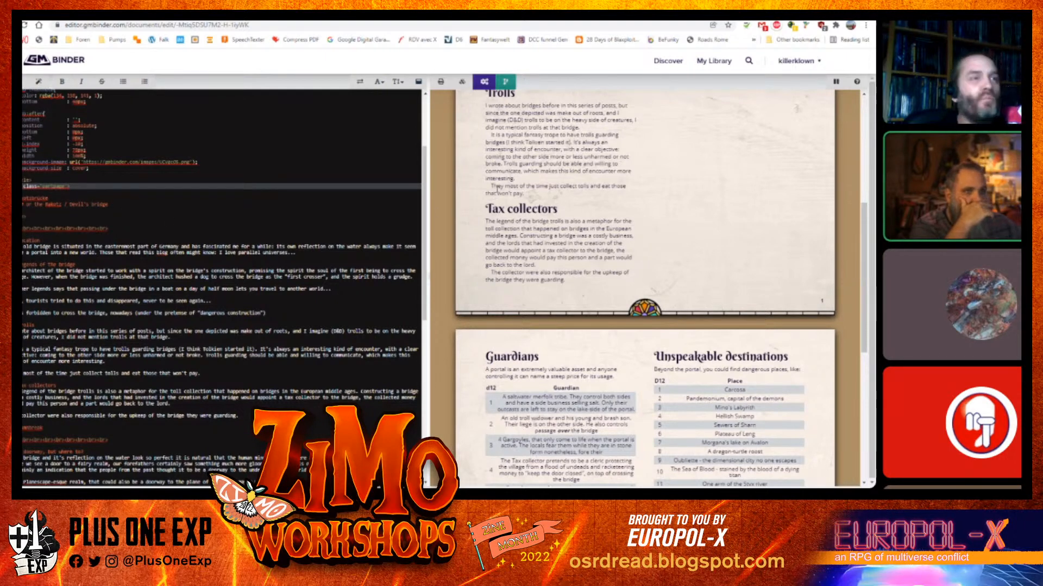
scroll(626, 147, up, 6)
scroll(626, 147, down, 5)
scroll(626, 147, up, 3)
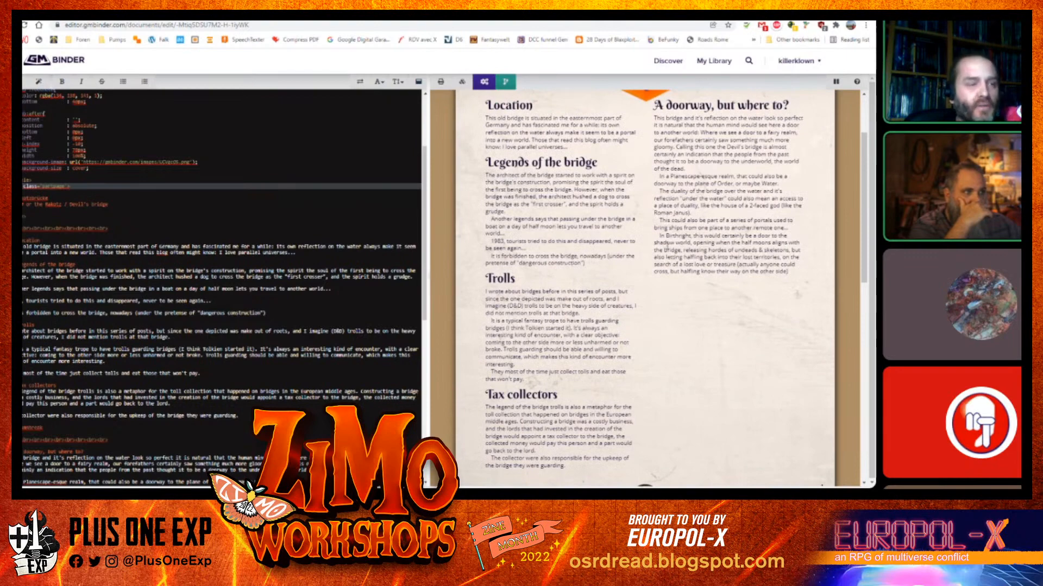
scroll(642, 264, up, 3)
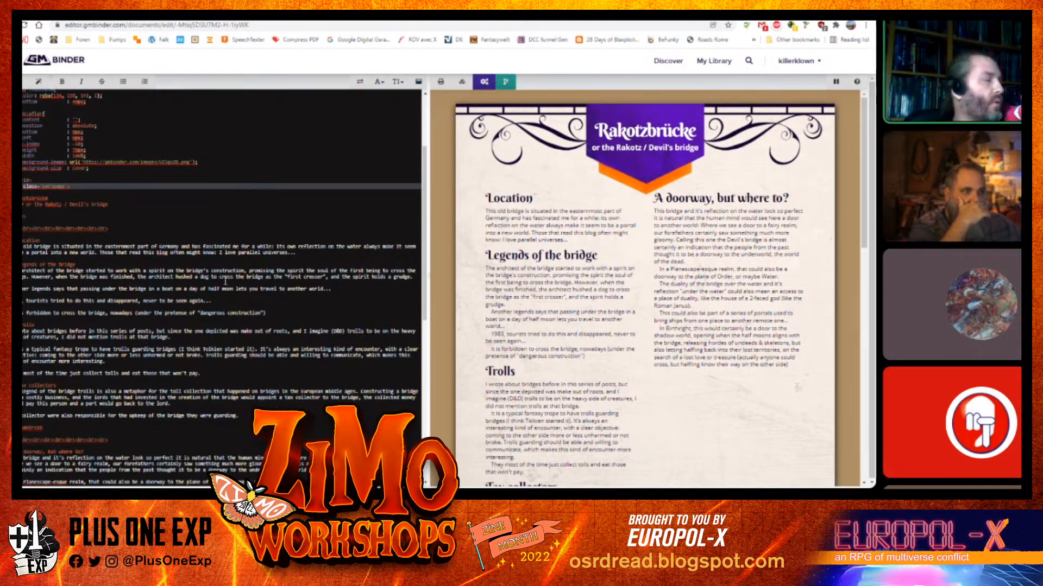
scroll(126, 307, down, 1)
scroll(69, 343, down, 2)
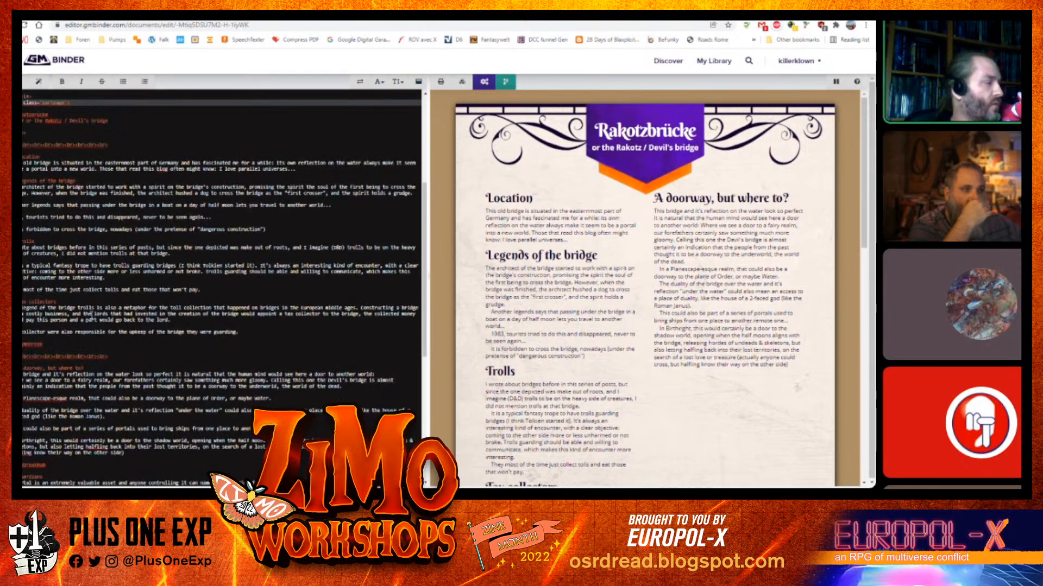
click(69, 343)
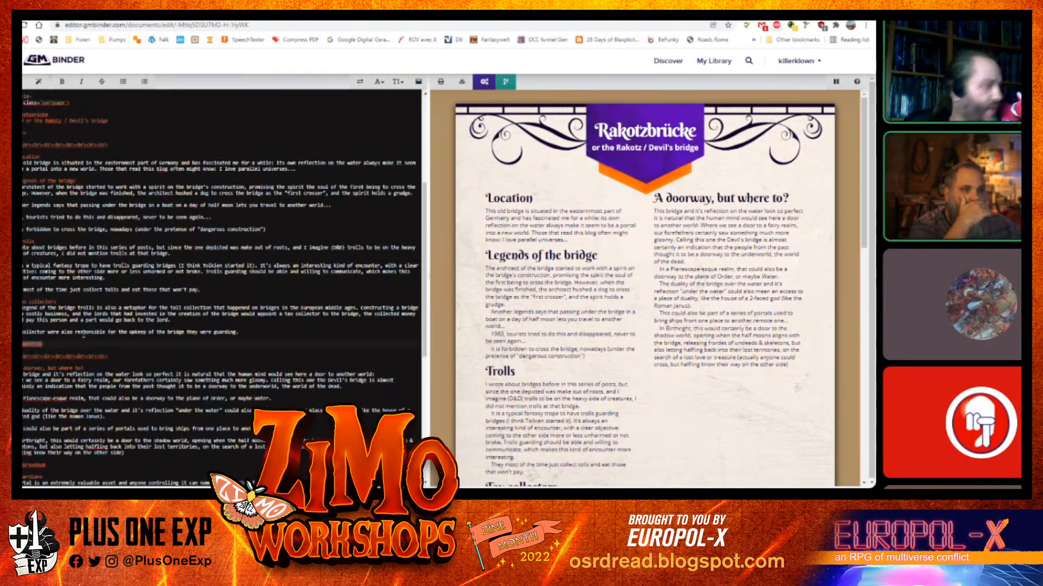
key(Delete)
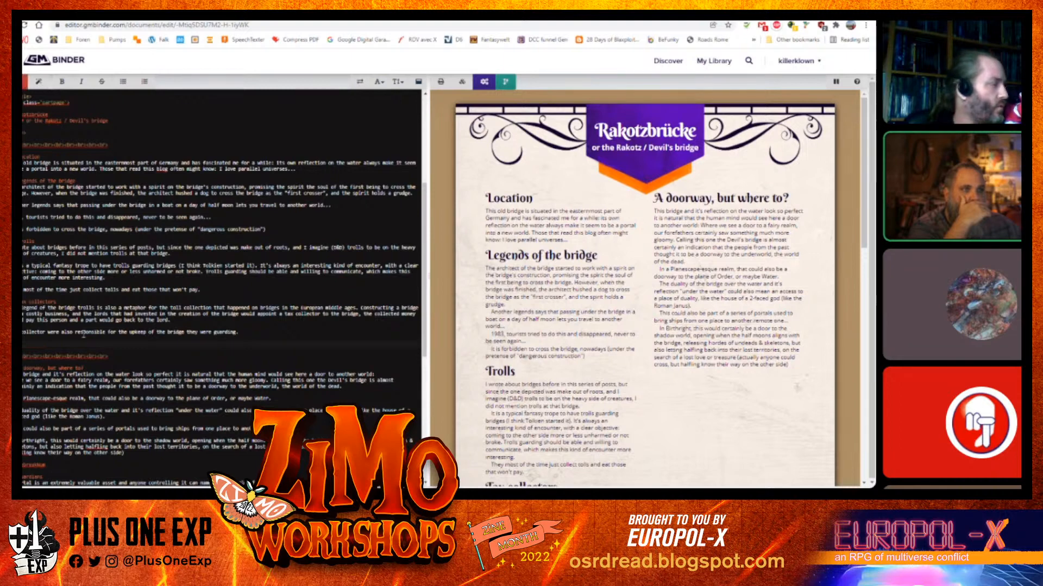
Insert breaks before the "Tax collectors" heading and trim them so it starts the second column
text(\columnbreak)
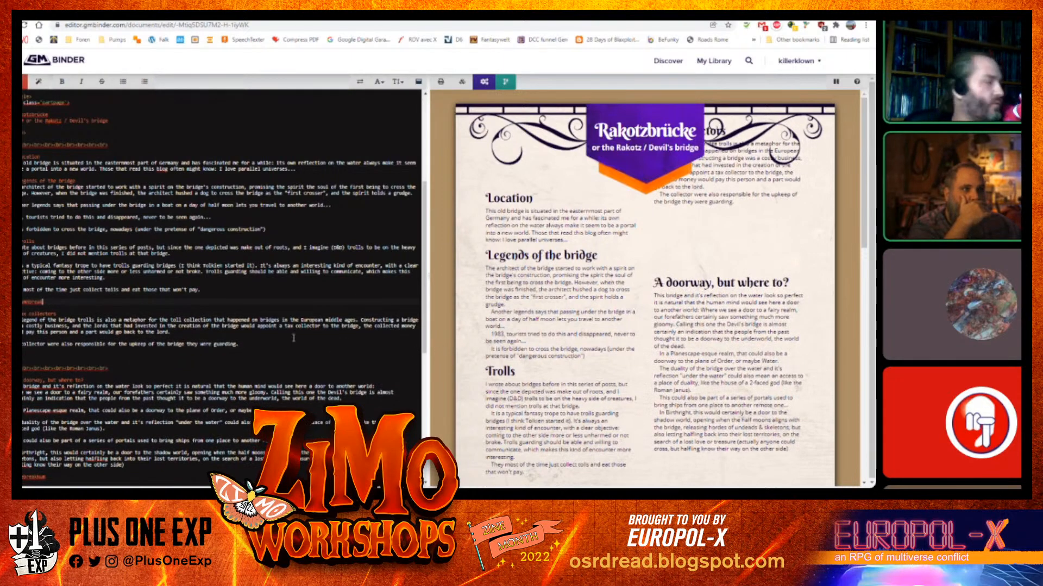
triple_click(125, 369)
key(BackSpace)
key(BackSpace)
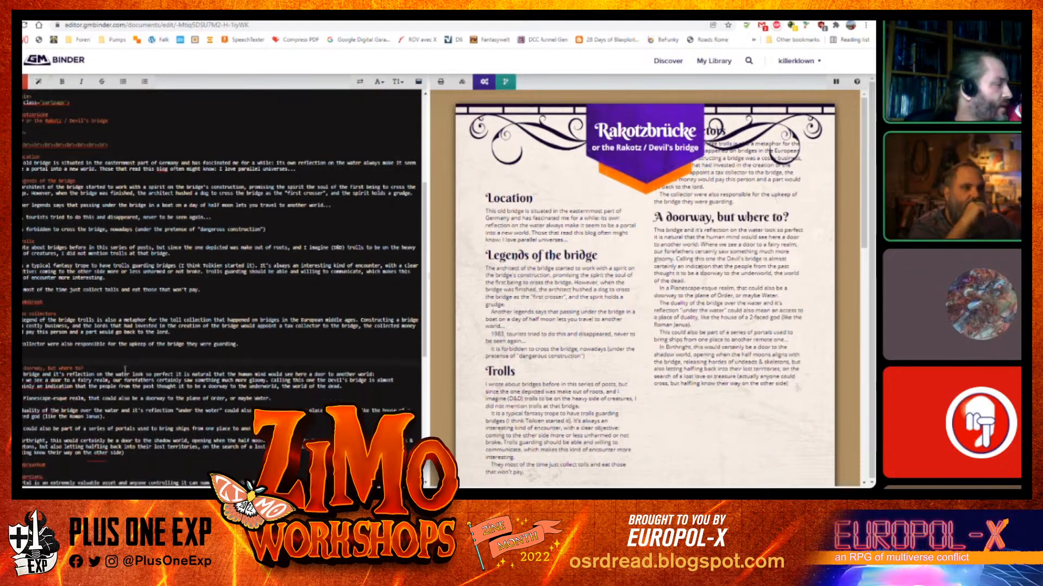
key(BackSpace)
key(BackSpace)
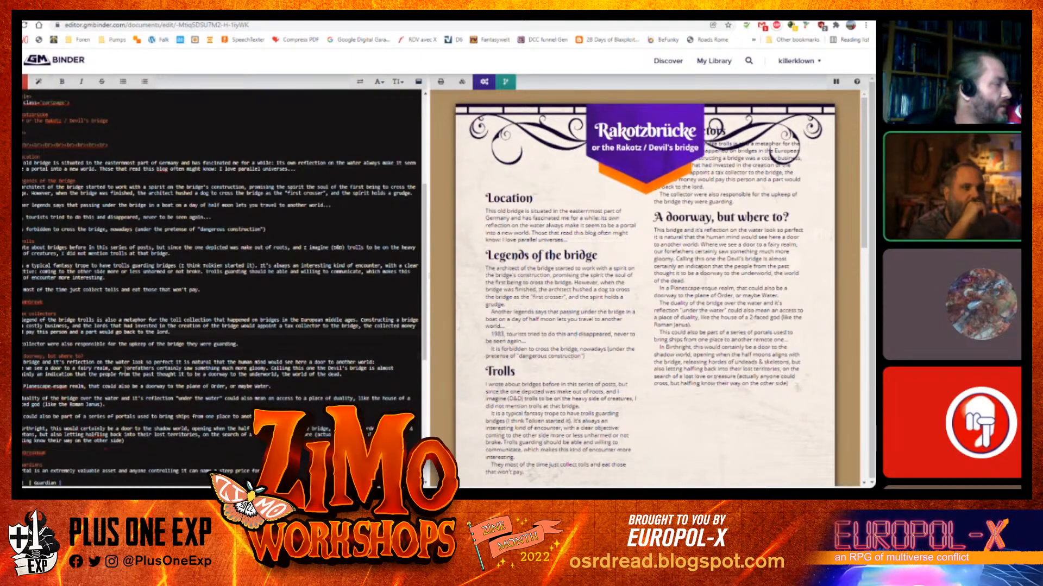
key(ctrl+z)
key(ctrl+z)
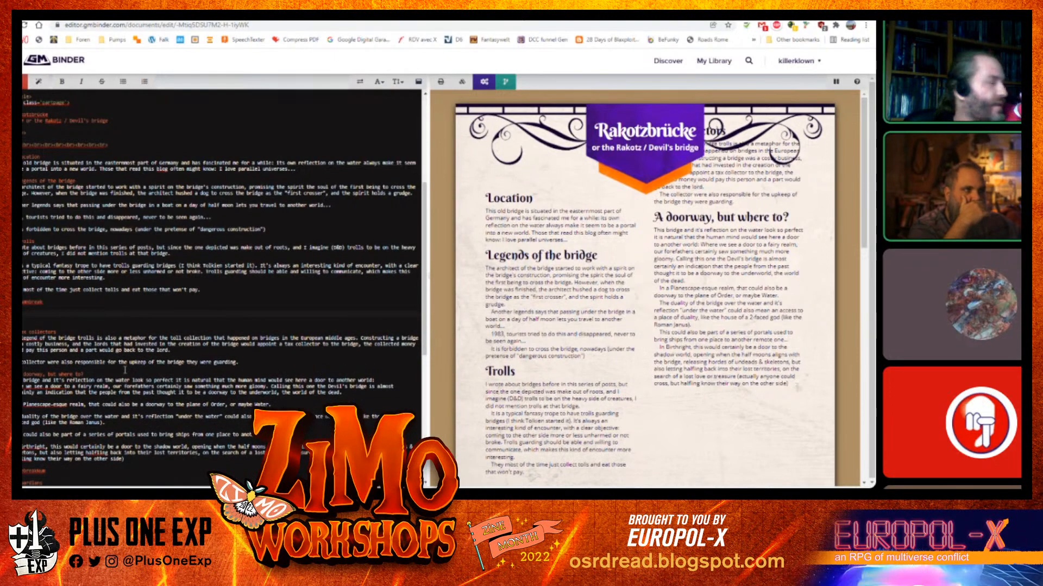
key(Delete)
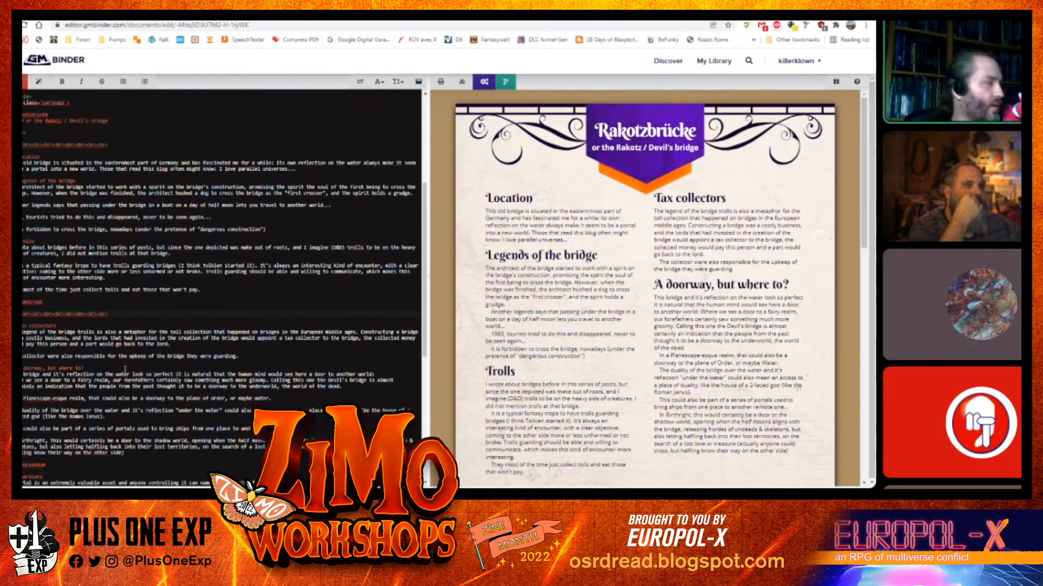
Copy a few more breaks and add them before the "Tax collectors" heading and the first section to push both columns lower
key(shift+Left)
key(shift+Left)
key(shift+Left)
key(shift+Left)
key(shift+Left)
key(shift+Left)
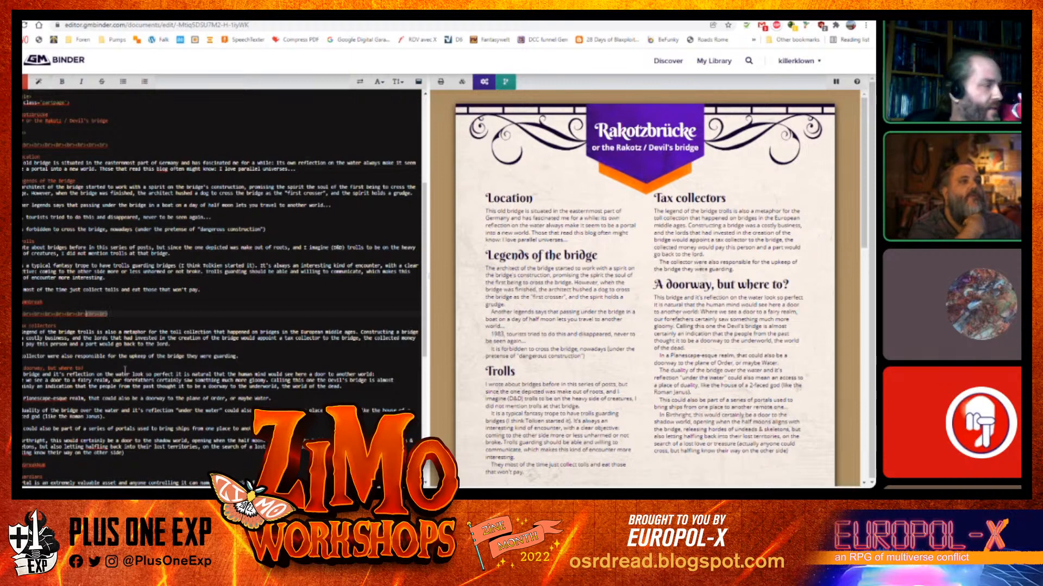
key(ctrl+c)
key(ctrl+v)
key(ctrl+v)
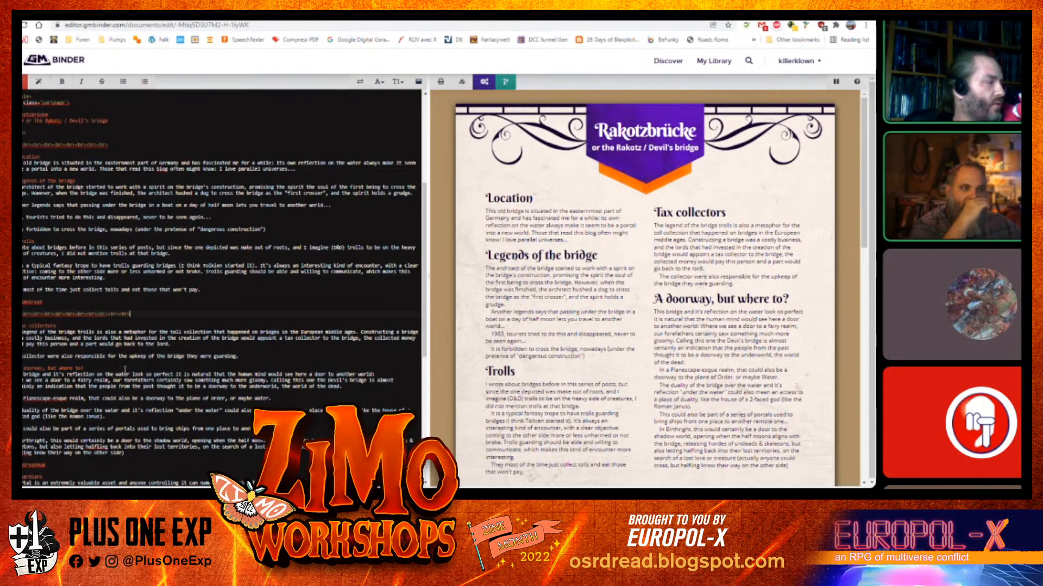
click(126, 145)
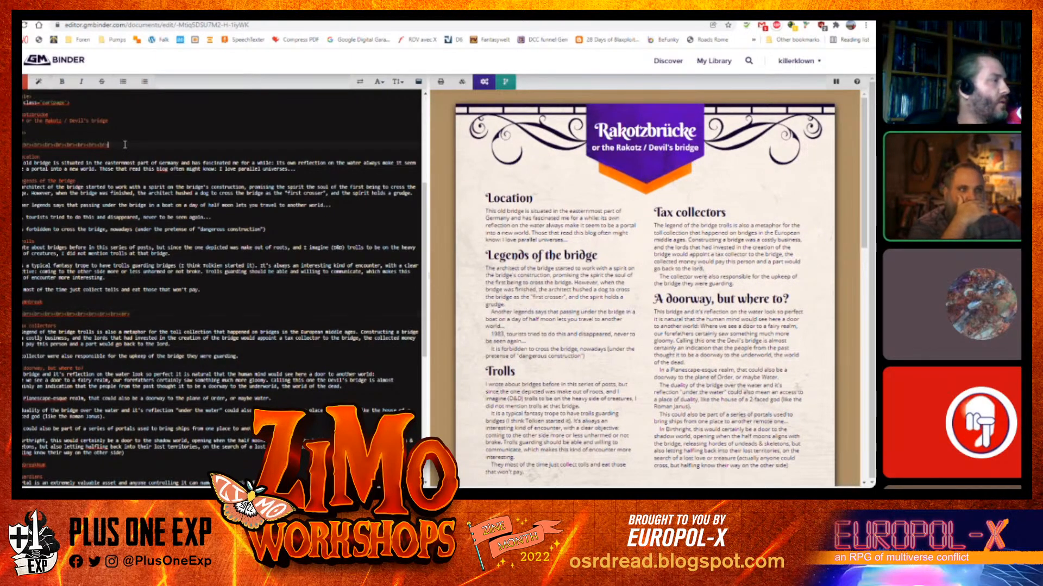
key(ctrl+v)
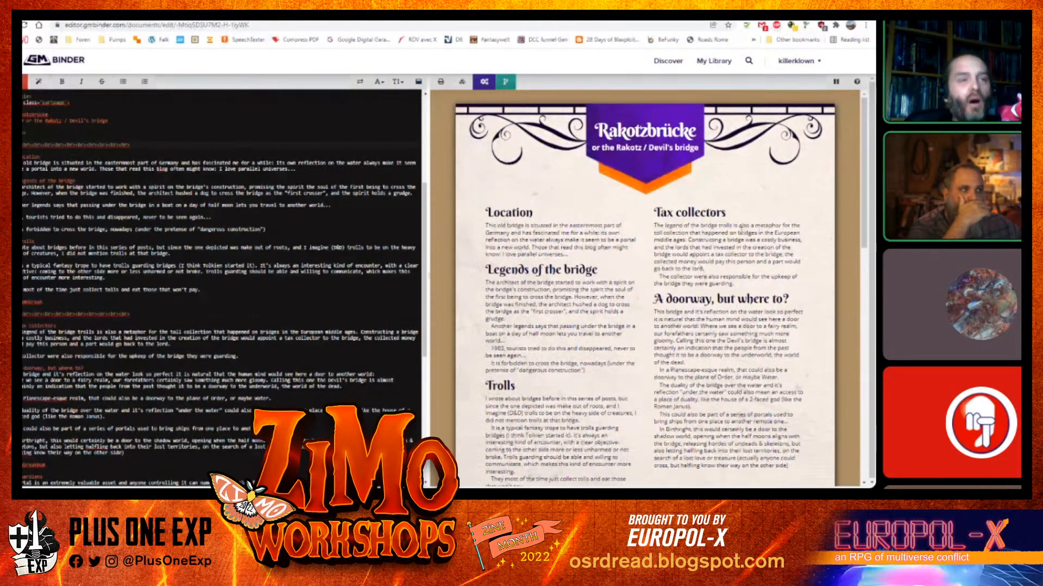
Scroll through the preview to check the layout of both pages
scroll(713, 246, down, 4)
scroll(709, 266, up, 4)
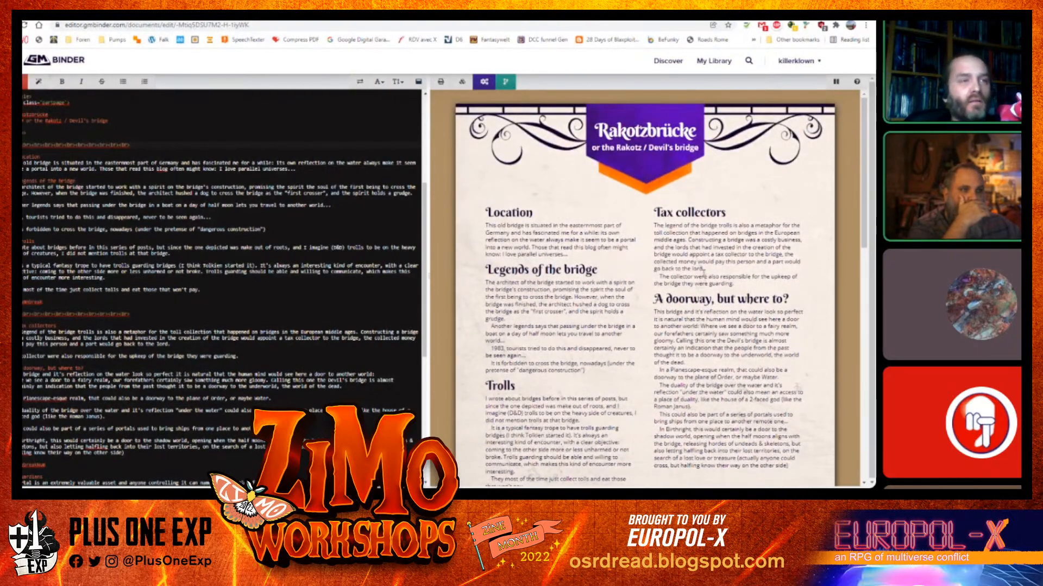
scroll(526, 241, down, 2)
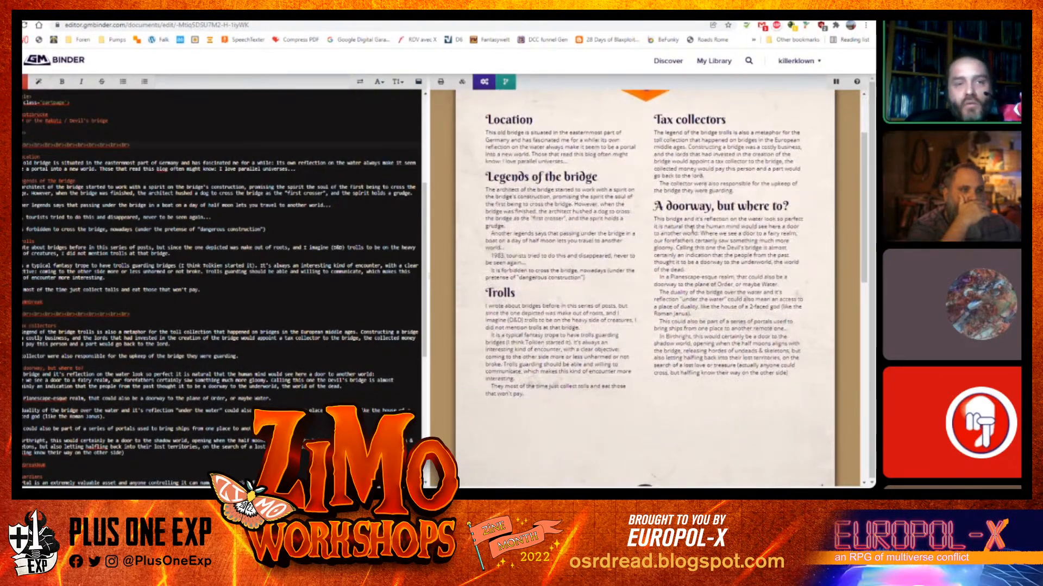
scroll(692, 251, down, 4)
scroll(691, 251, down, 2)
scroll(684, 266, up, 5)
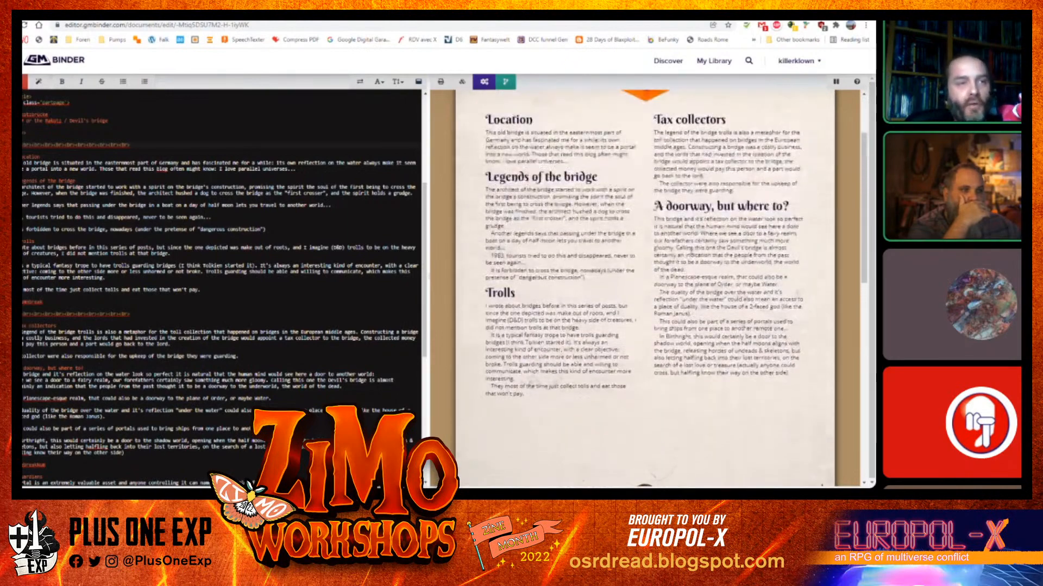
scroll(678, 285, down, 4)
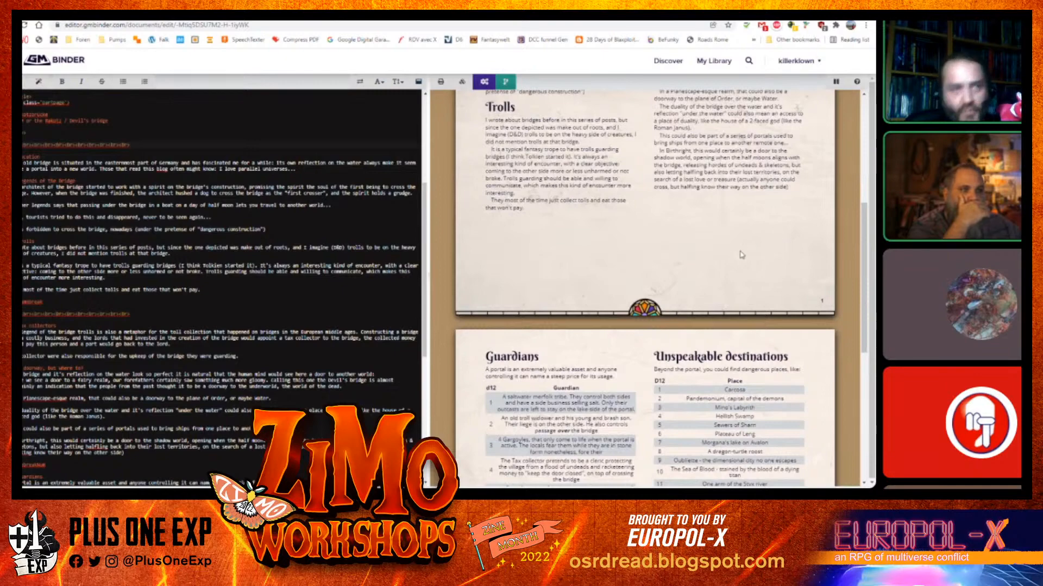
scroll(728, 266, up, 5)
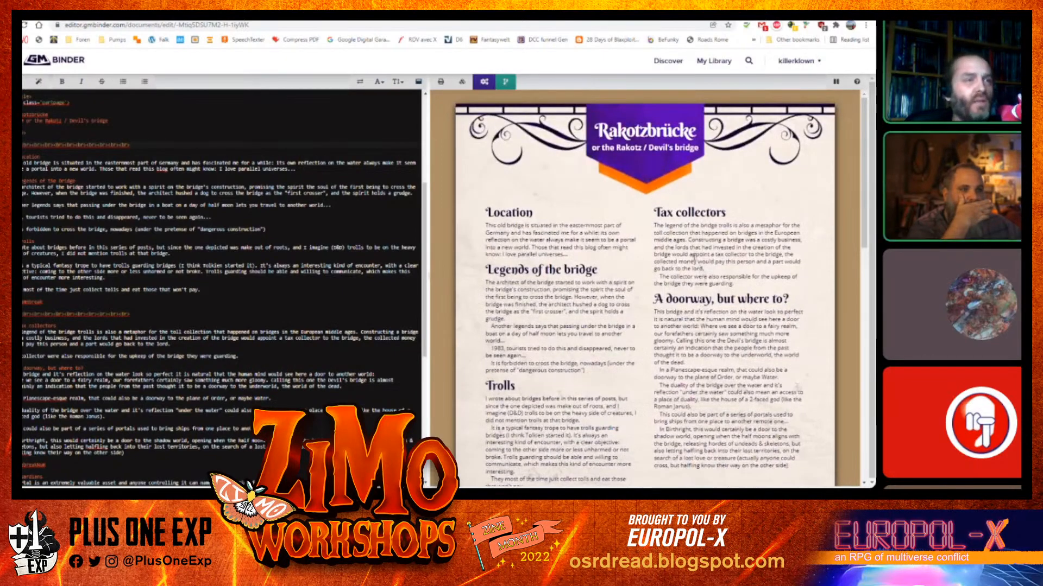
scroll(692, 255, down, 5)
scroll(665, 253, up, 5)
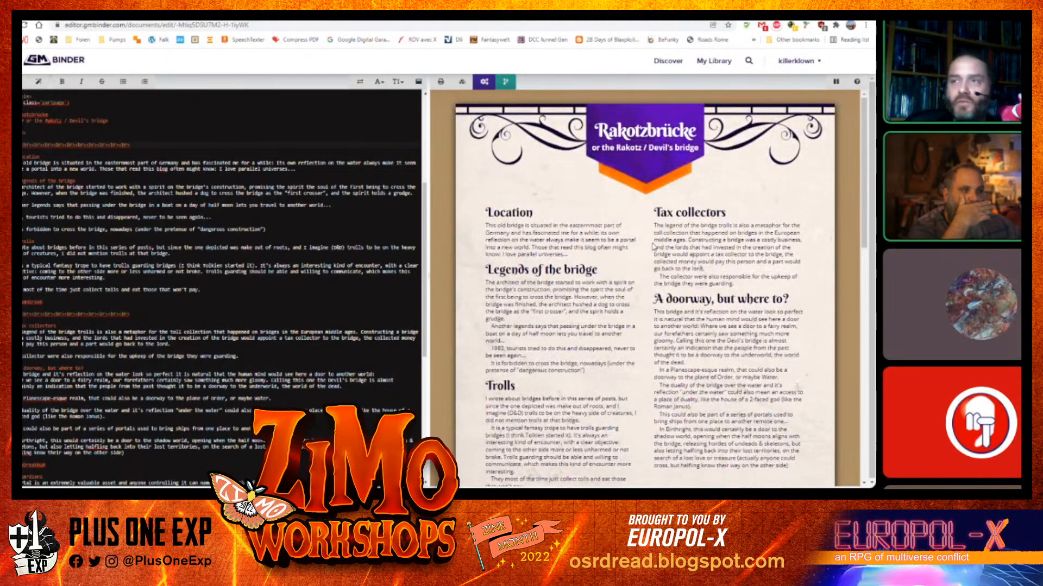
scroll(633, 279, down, 5)
scroll(633, 276, up, 4)
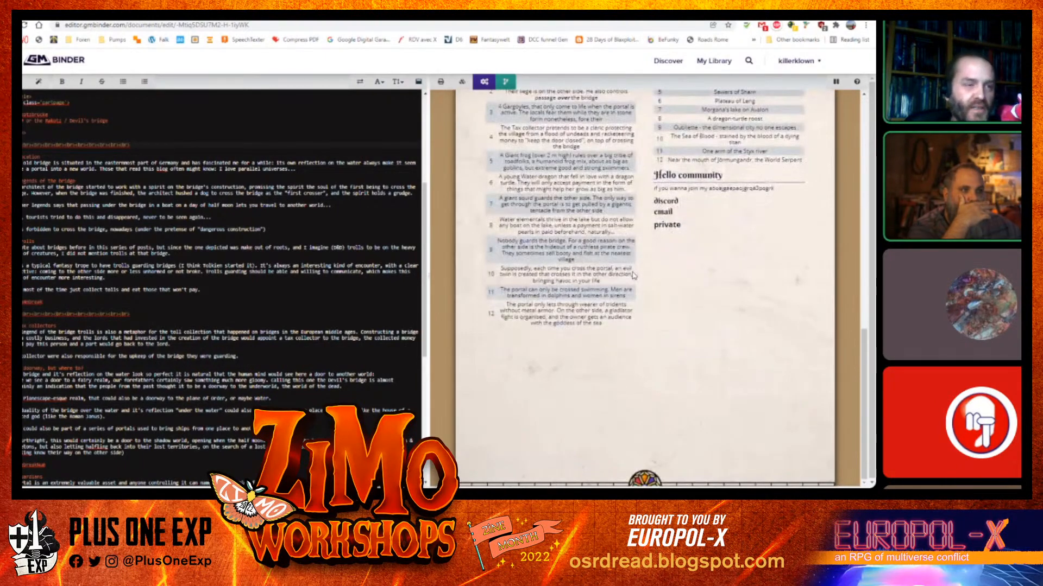
scroll(632, 272, down, 2)
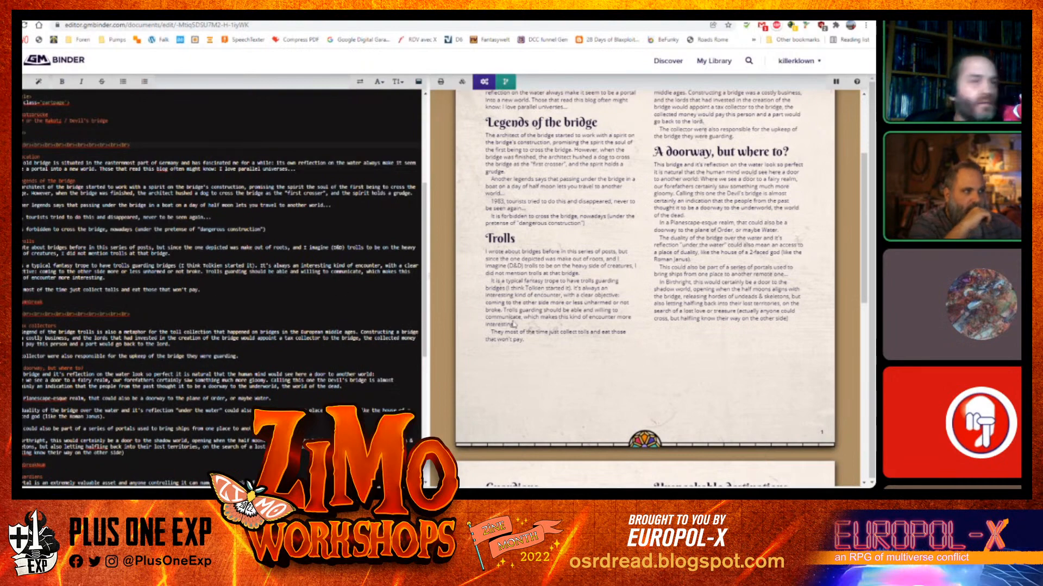
scroll(501, 315, down, 4)
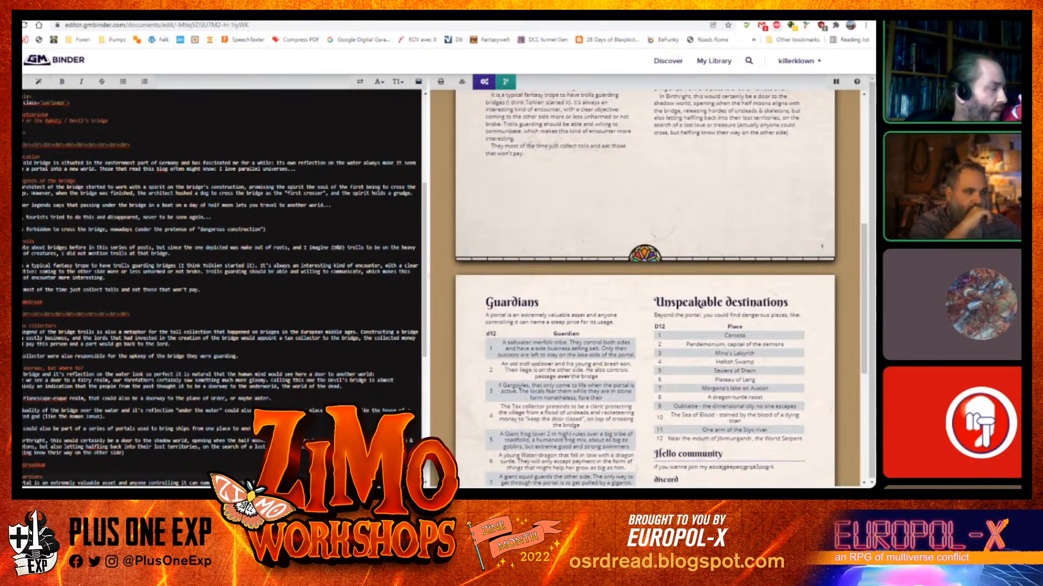
Insert an Image snippet on new lines below the "A doorway, but where to?" section
click(134, 454)
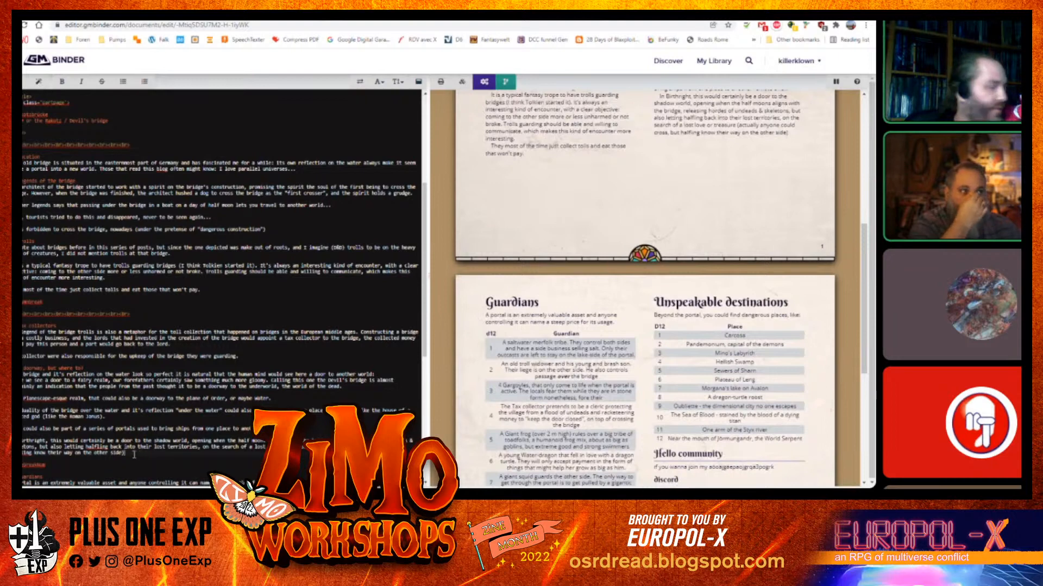
key(Return)
key(Return)
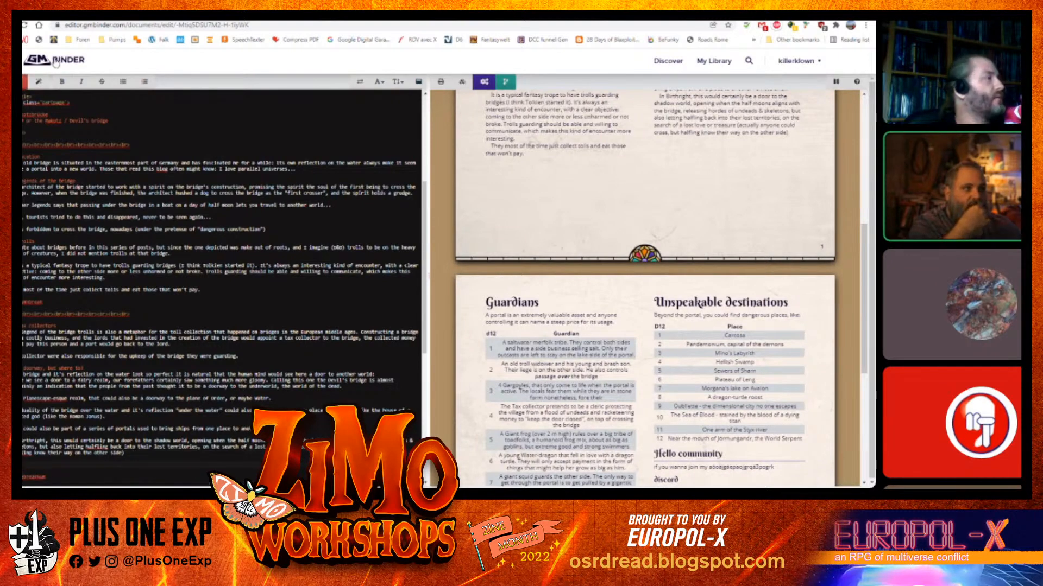
click(42, 84)
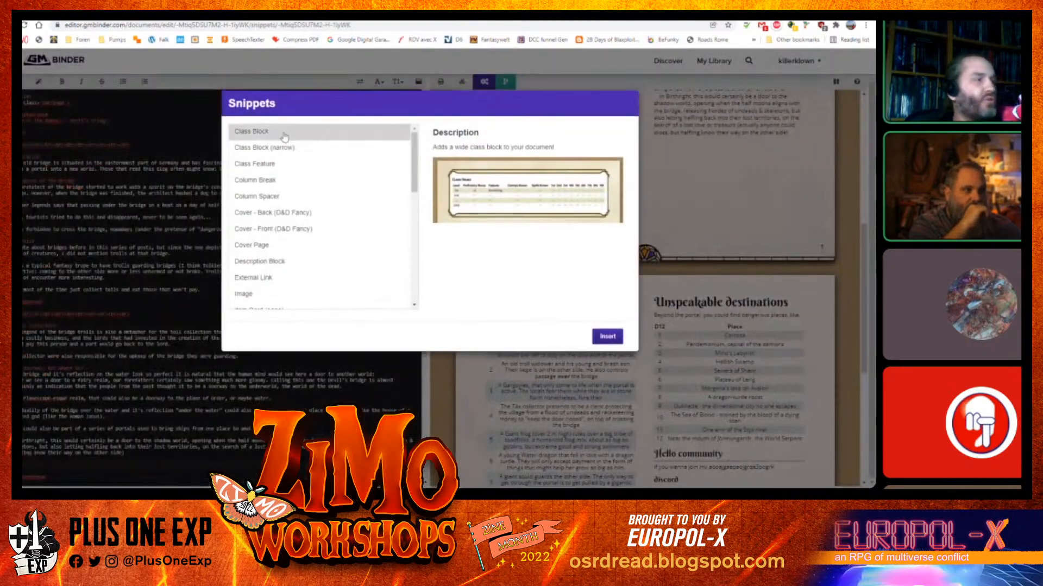
drag(416, 158, 396, 194)
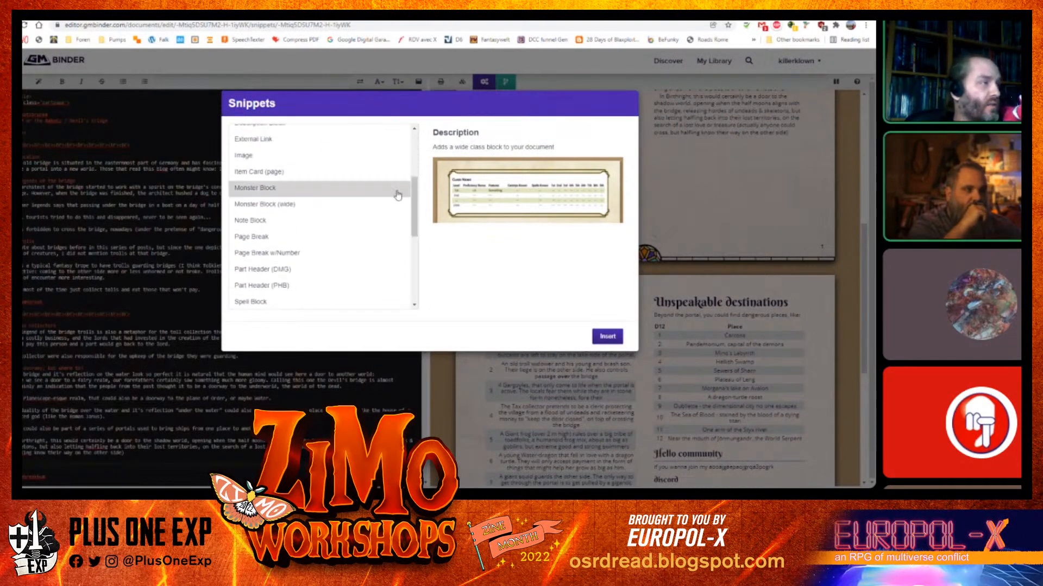
click(296, 158)
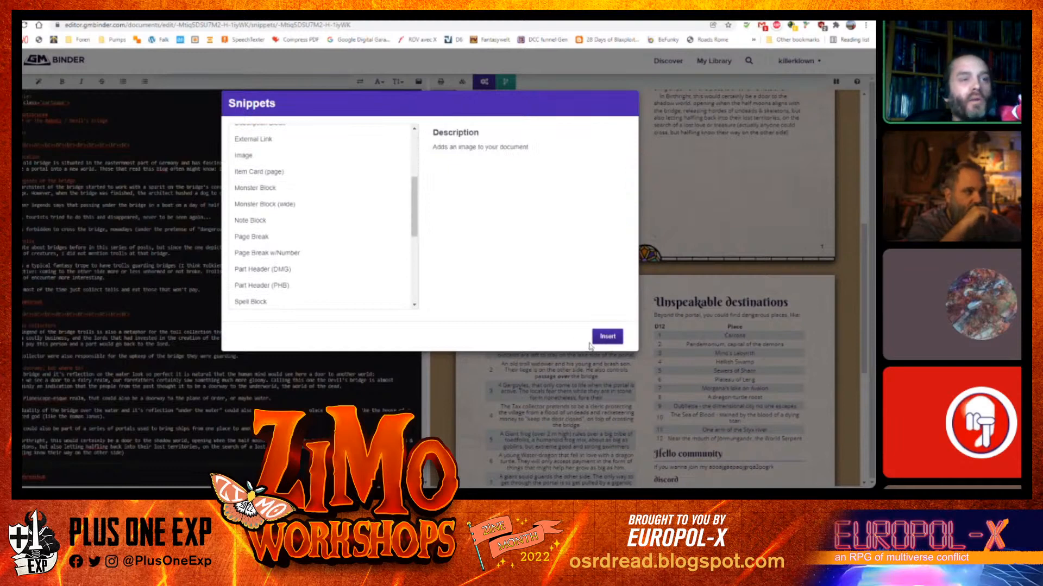
click(607, 336)
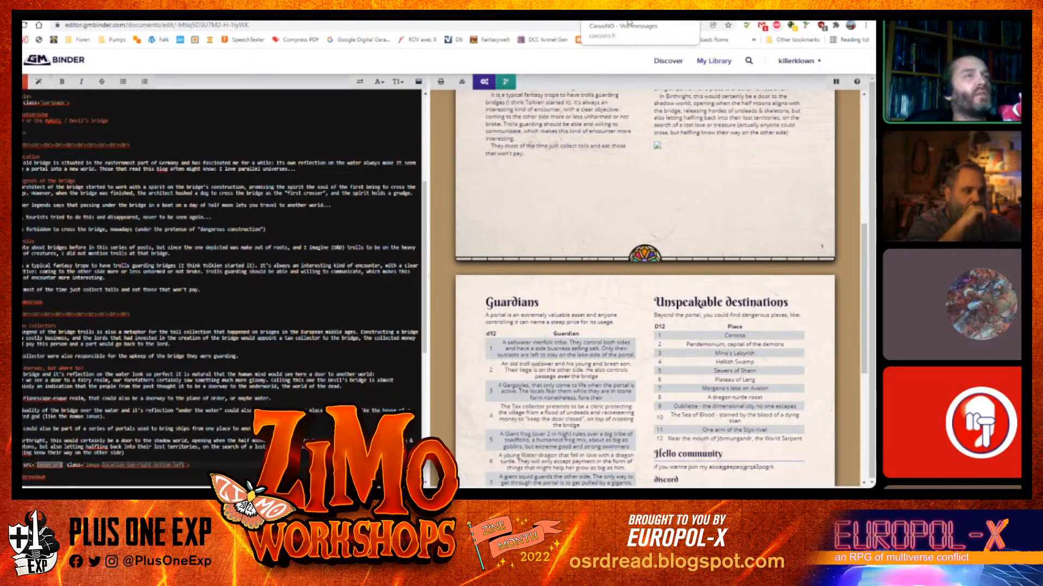
Copy the bridge photo's image address from the blog post and paste it as the image snippet's source
click(751, 22)
click(447, 184)
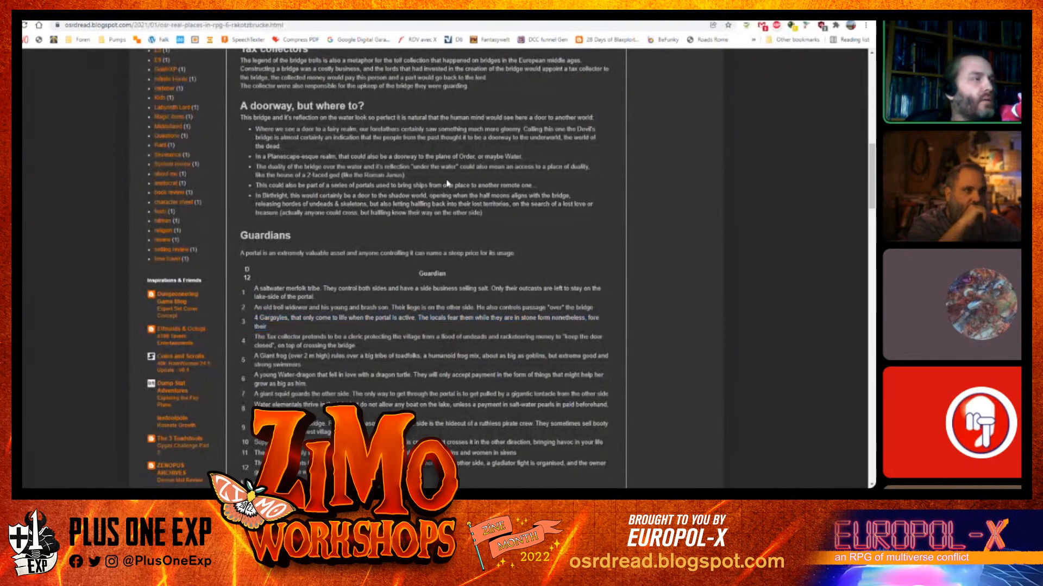
scroll(447, 183, up, 15)
right_click(393, 316)
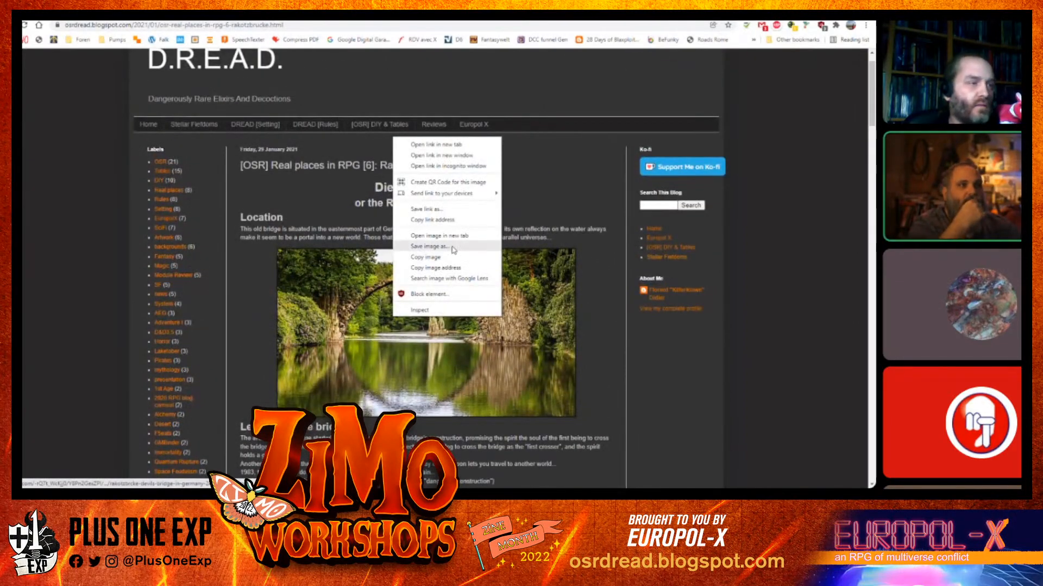
click(452, 269)
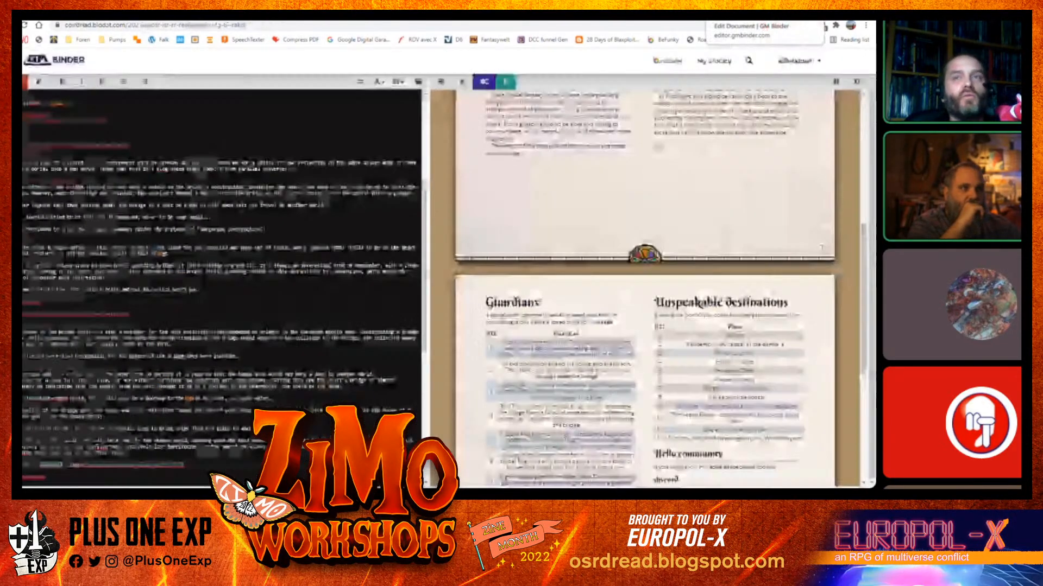
click(713, 23)
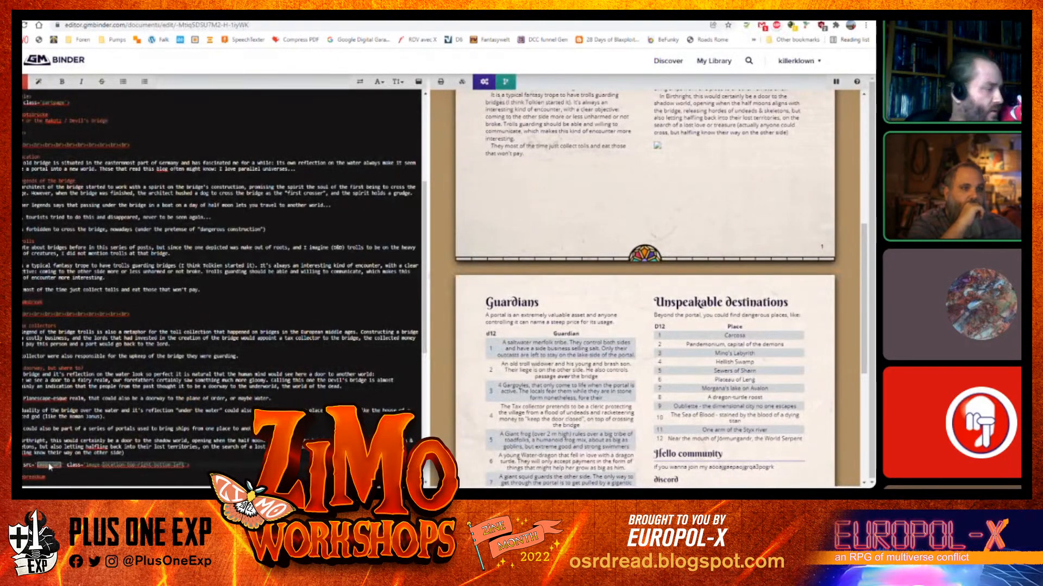
key(ctrl+v)
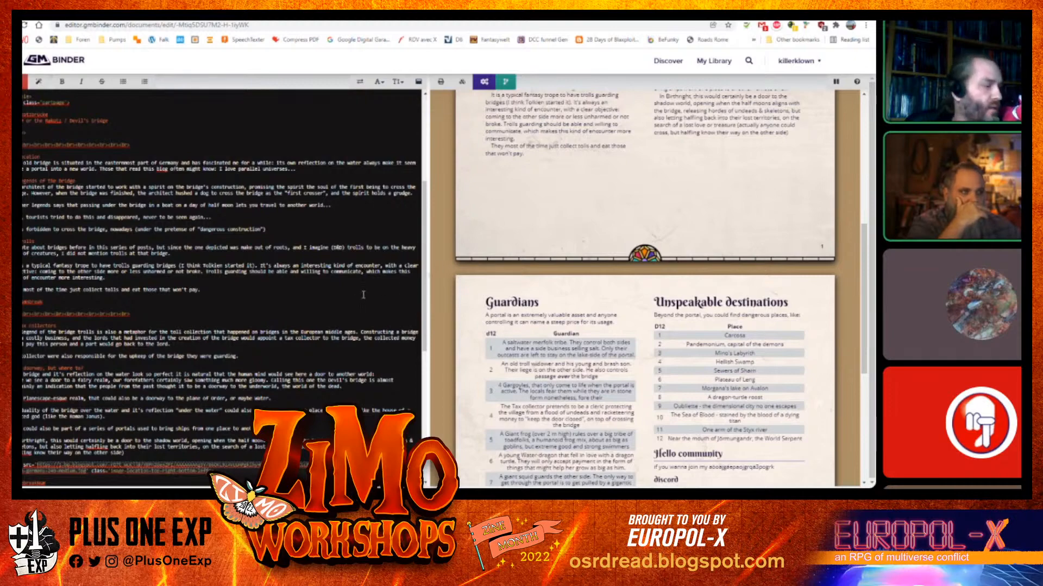
Wrap the bridge image snippet in a div block with a style attribute, closing it with </div>
scroll(812, 177, up, 10)
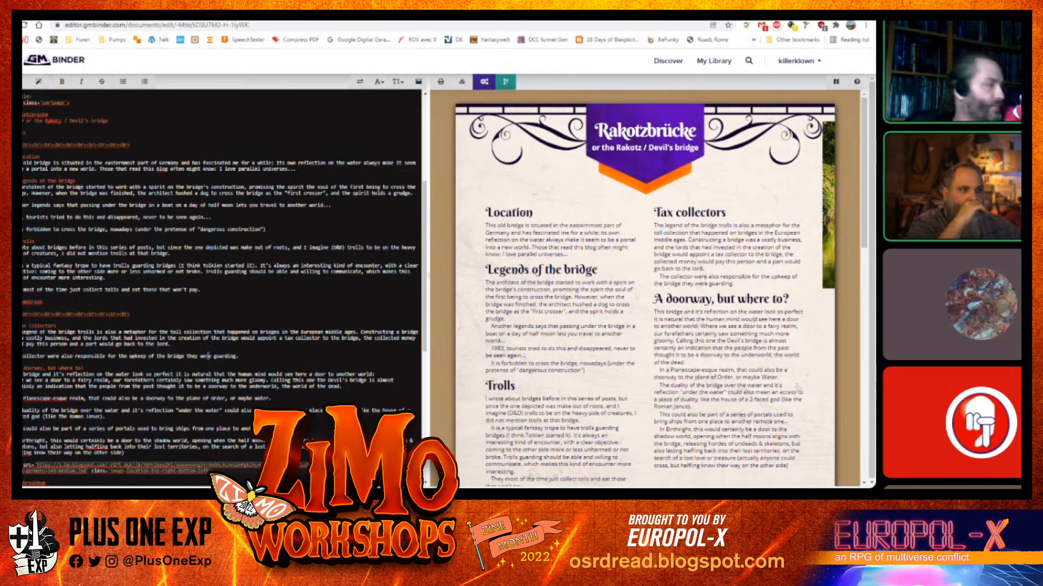
scroll(209, 356, down, 5)
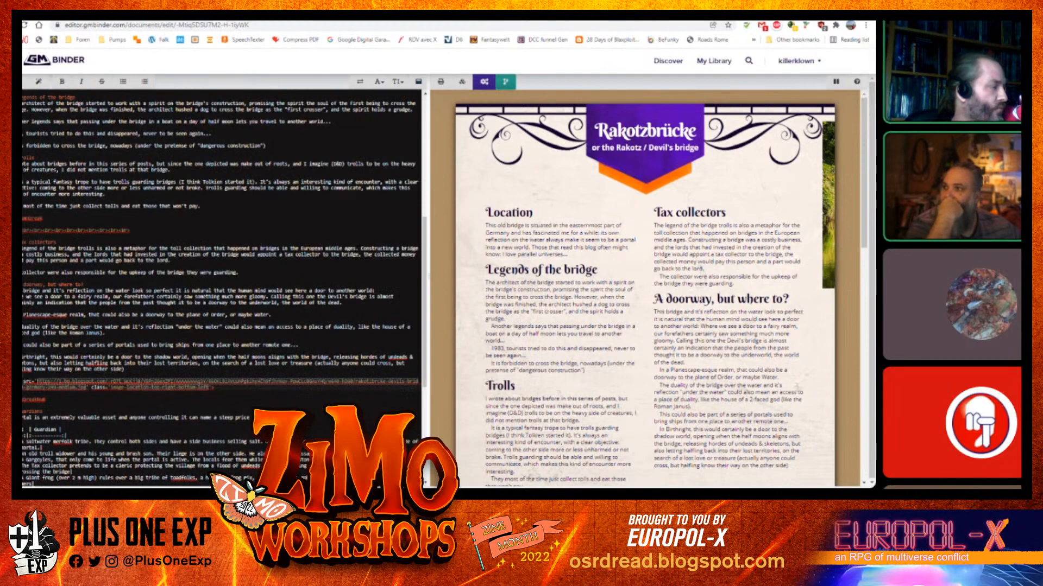
key(Return)
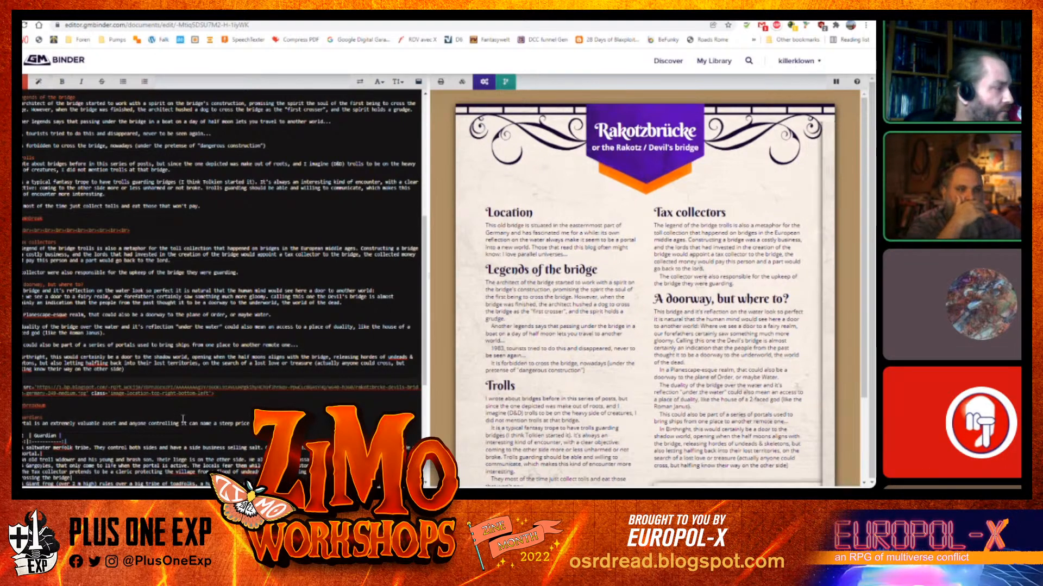
text(tyle=)
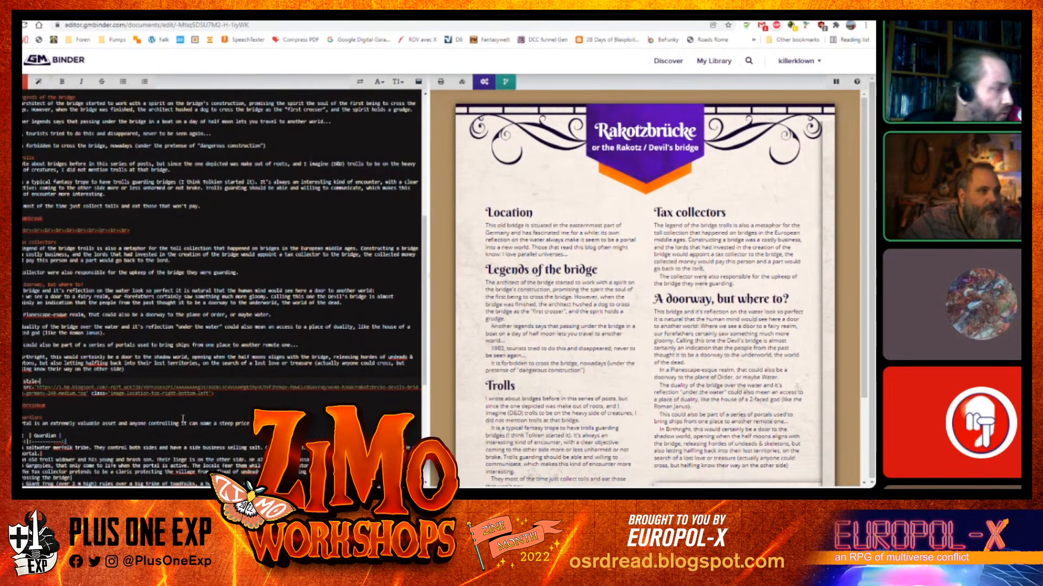
text("wide">)
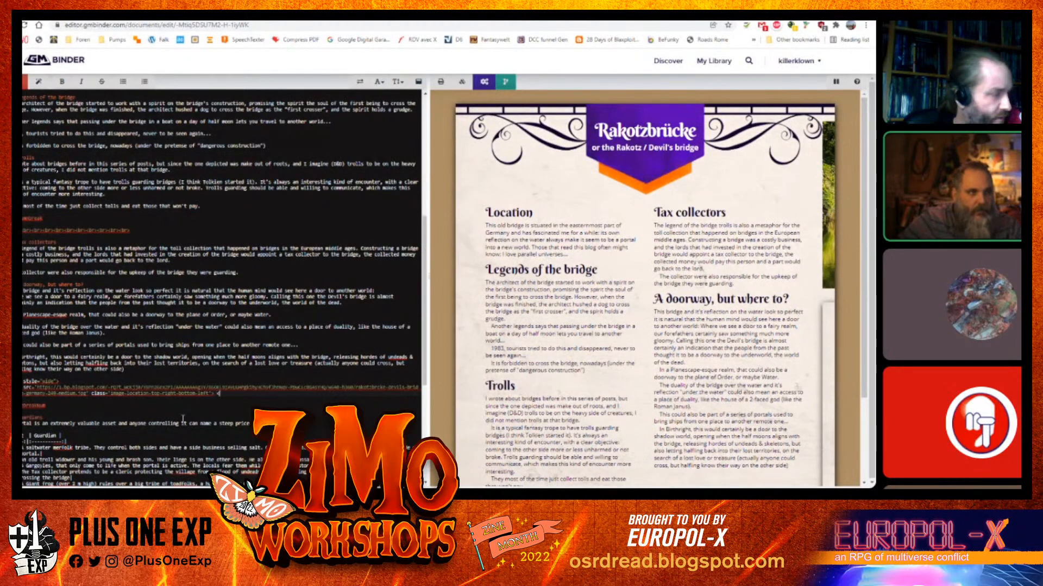
text(/)
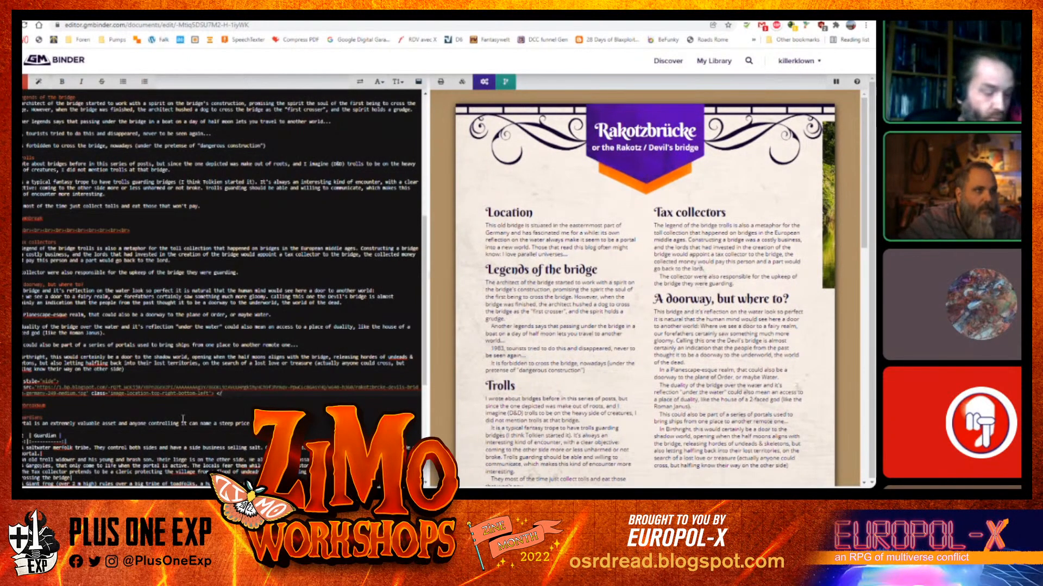
text(div>)
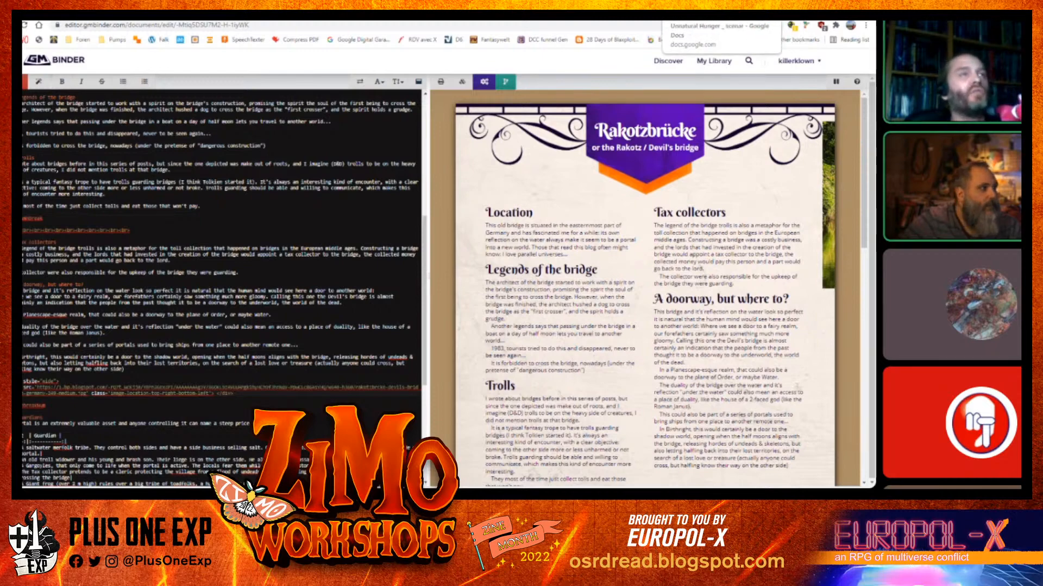
Switch to the Google Docs cheat sheet and find the width attribute in its Centered Images example
click(565, 9)
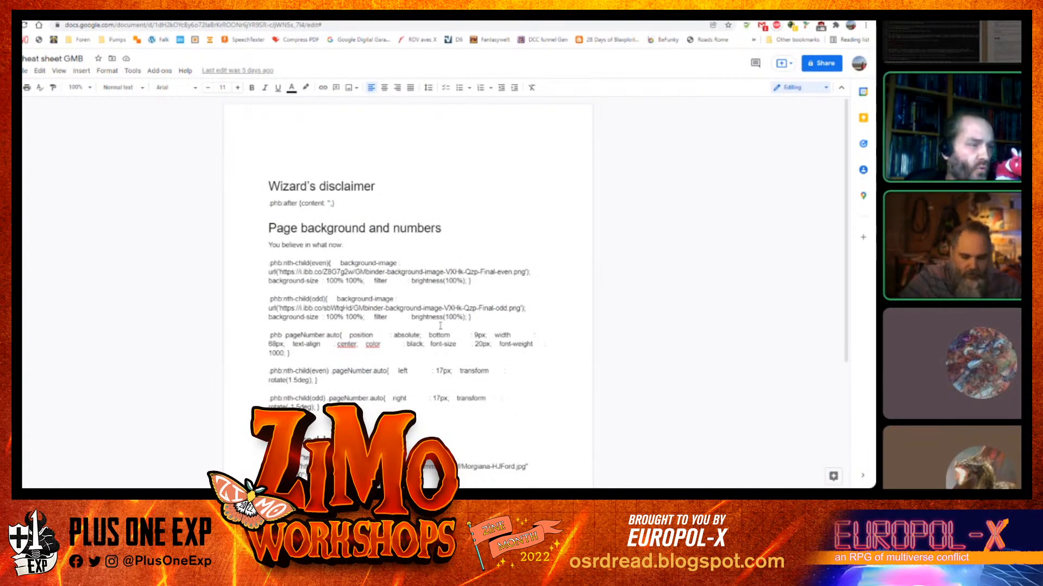
scroll(405, 345, down, 3)
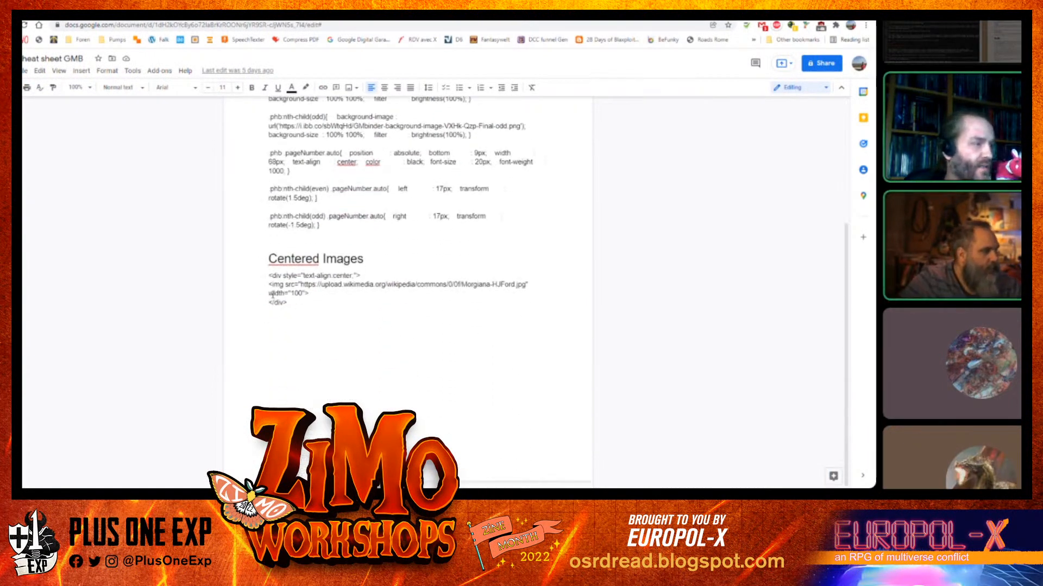
drag(270, 294, 304, 293)
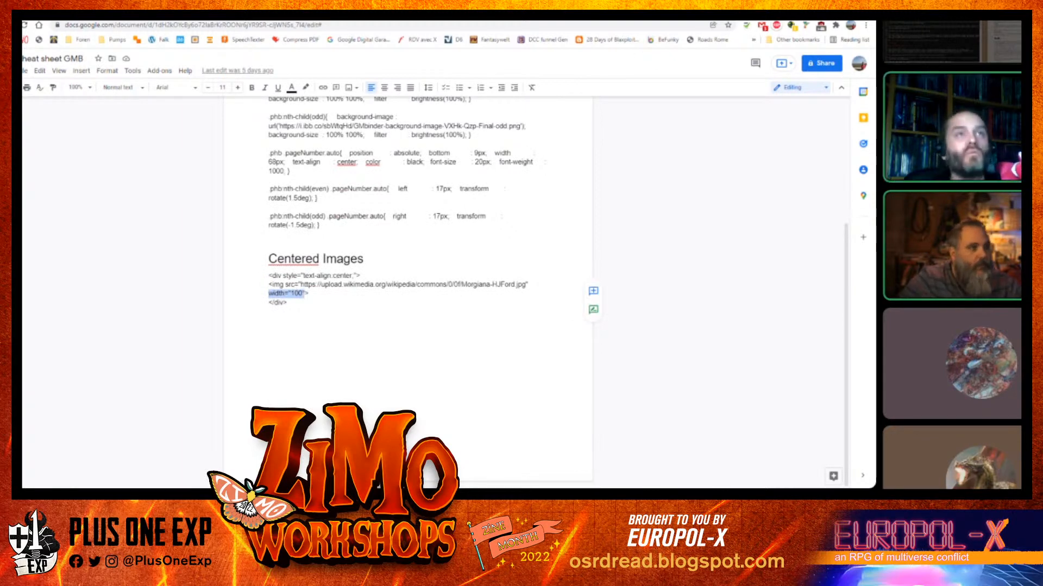
Replace the image's class attribute with width="100" to shrink the bridge photo
click(522, 11)
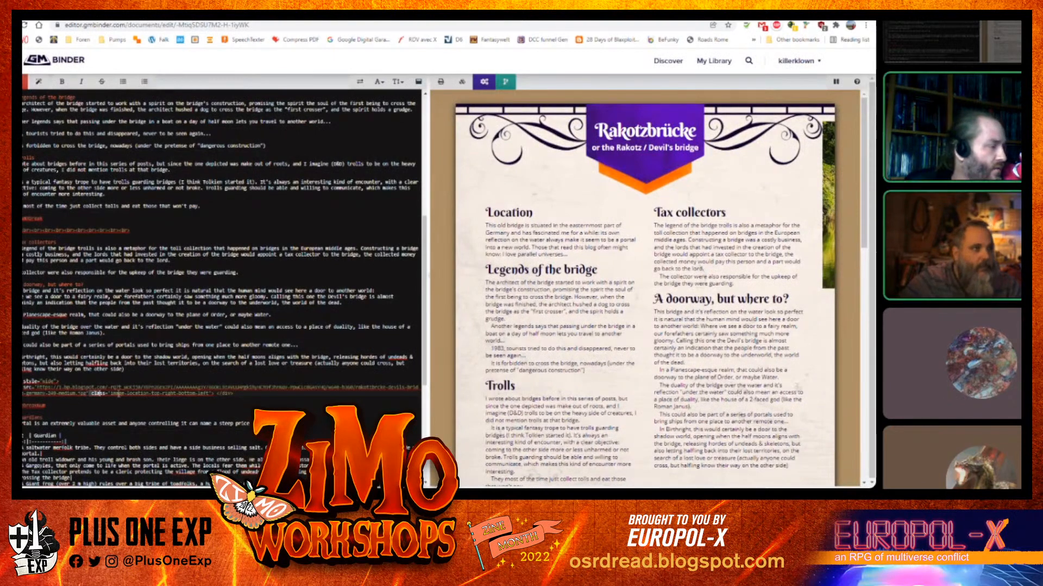
drag(88, 394, 211, 394)
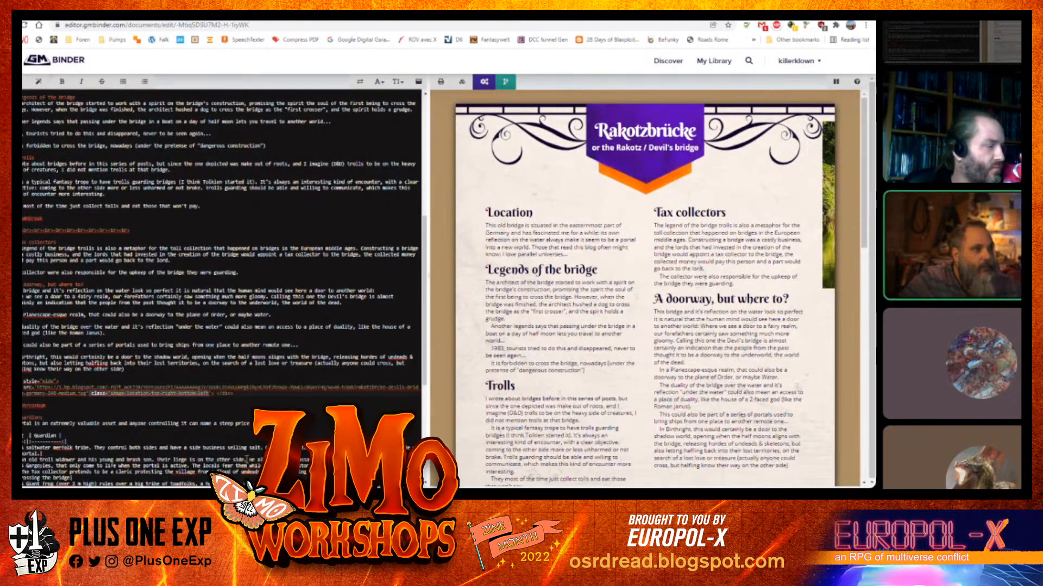
text(width="100")
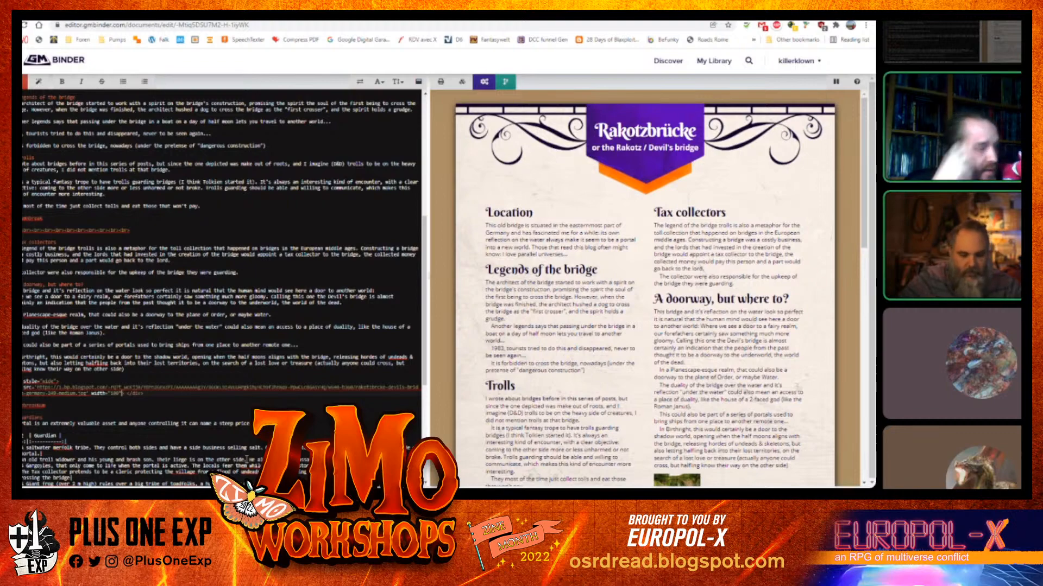
scroll(591, 320, down, 3)
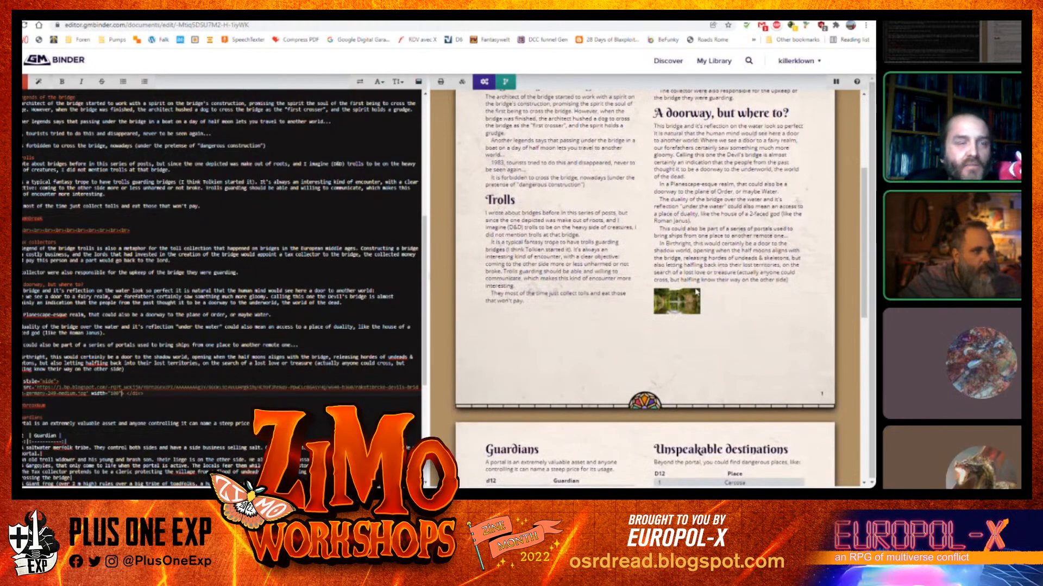
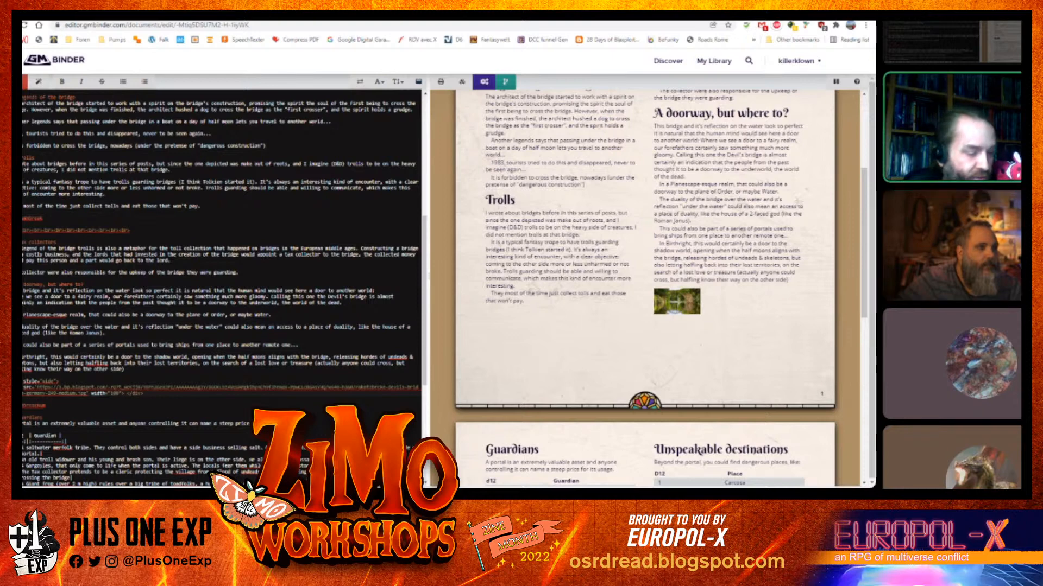
Set the bridge image's width to 100%
text(%)
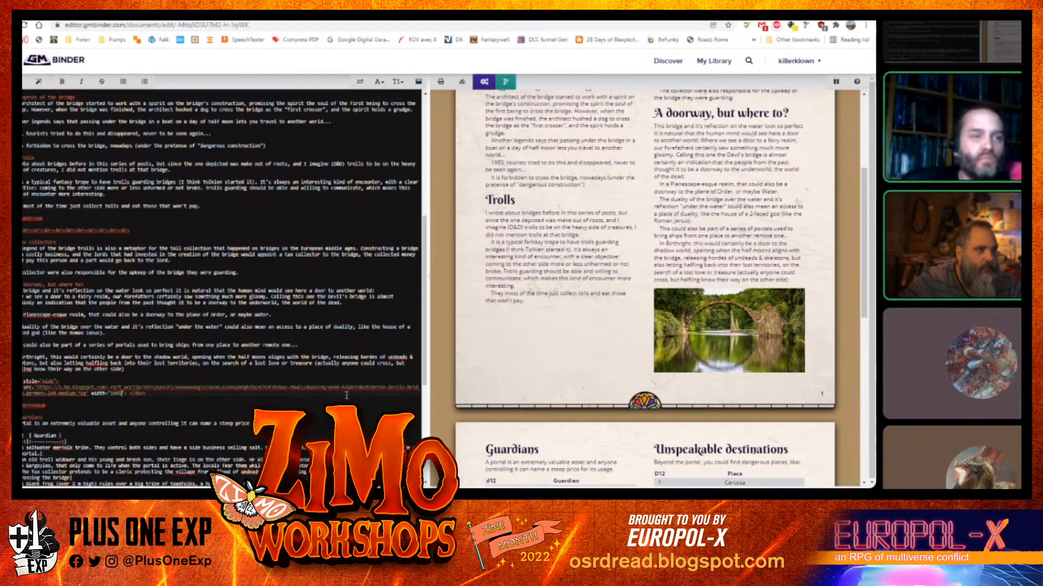
scroll(640, 277, up, 2)
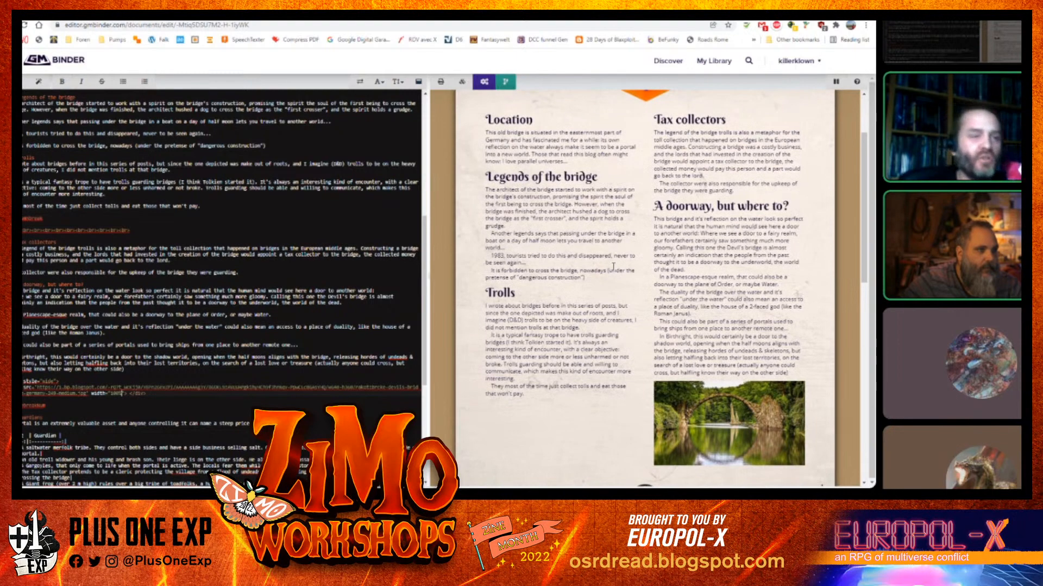
scroll(613, 266, down, 2)
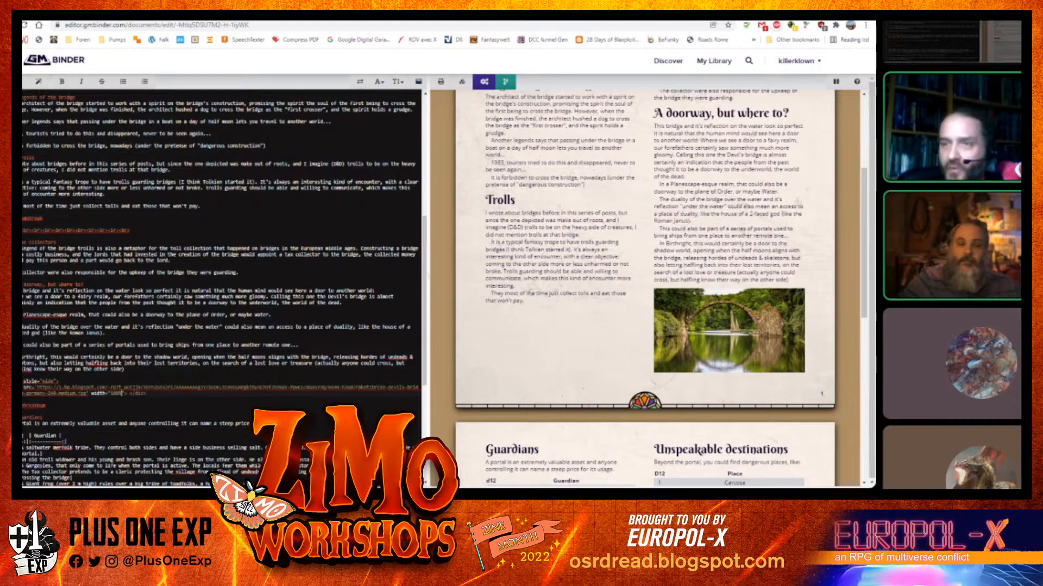
Insert a Cover - Front (D&D Fancy) snippet on new blank lines at the top of the document
scroll(125, 237, up, 6)
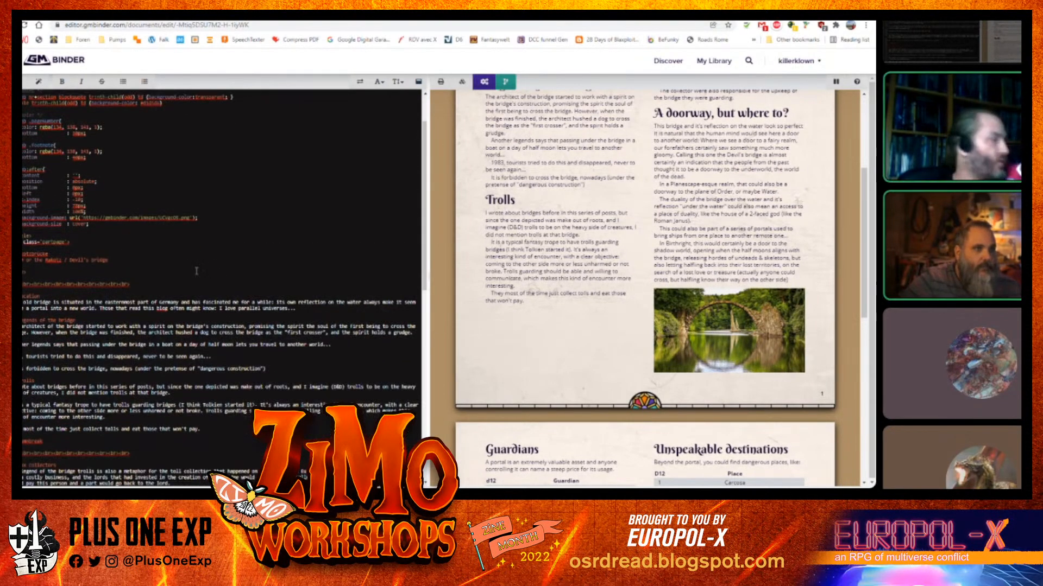
scroll(534, 308, up, 4)
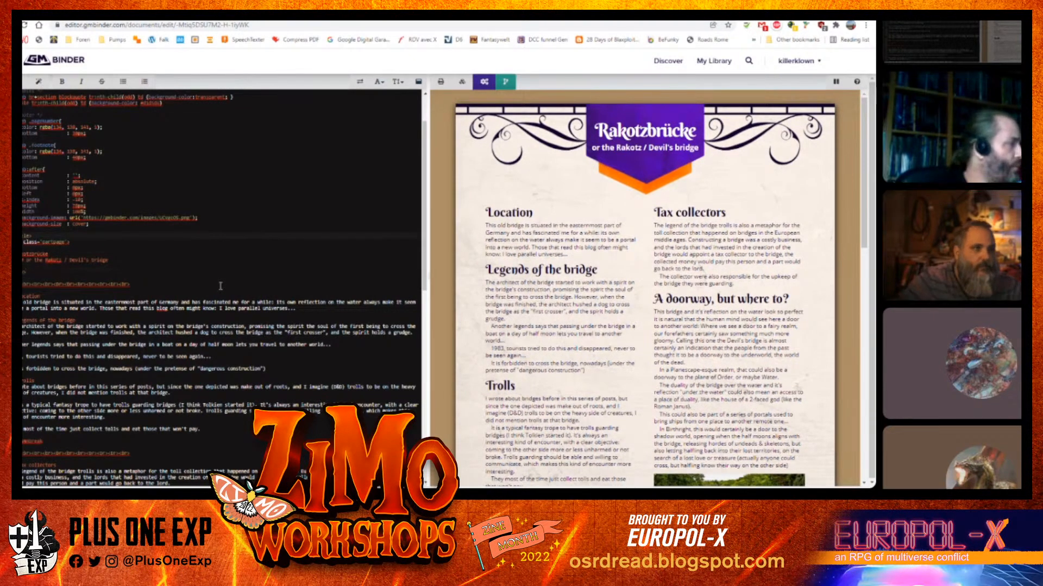
key(Return)
key(Return)
key(Return)
key(Return)
key(Return)
key(Return)
key(Return)
key(Return)
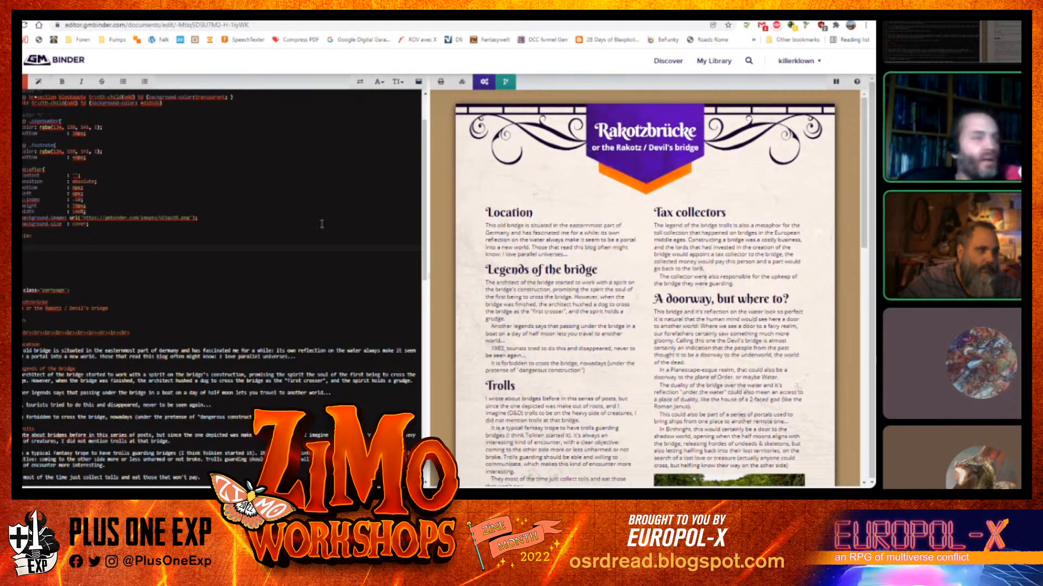
click(39, 82)
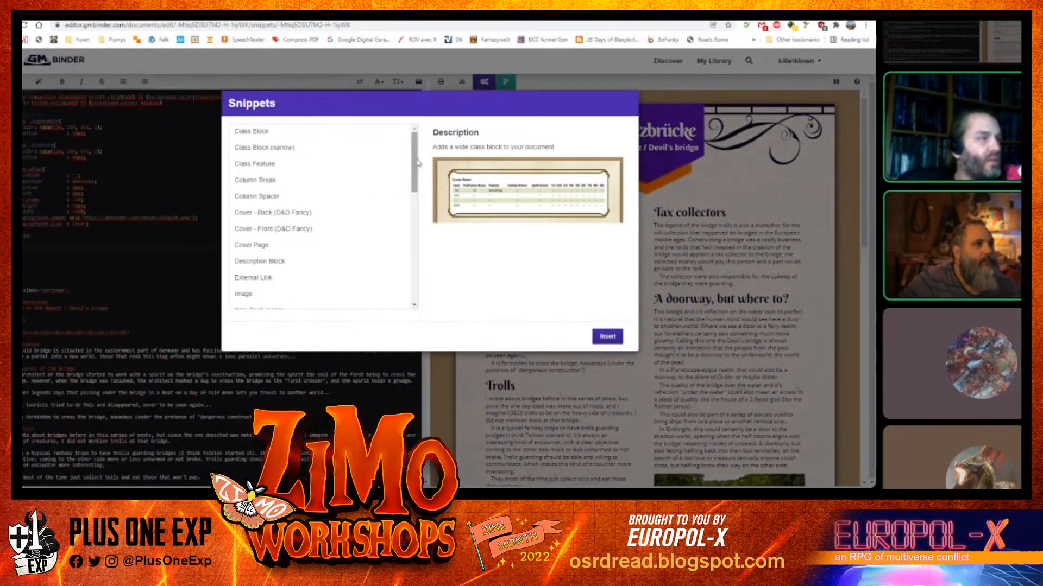
mouse_move(417, 161)
mouse_down()
mouse_move(412, 235)
mouse_move(404, 178)
mouse_up()
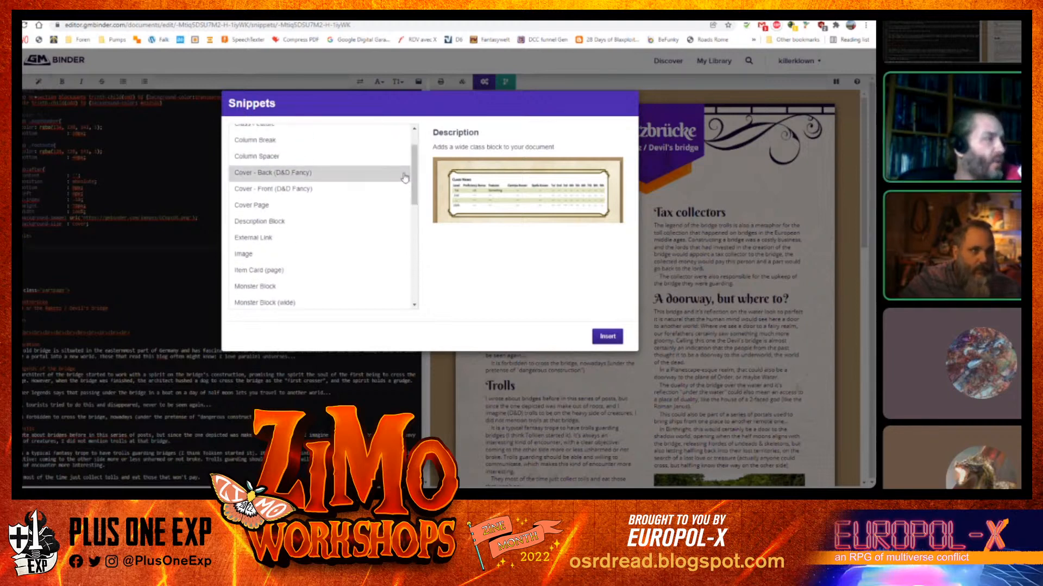
click(273, 189)
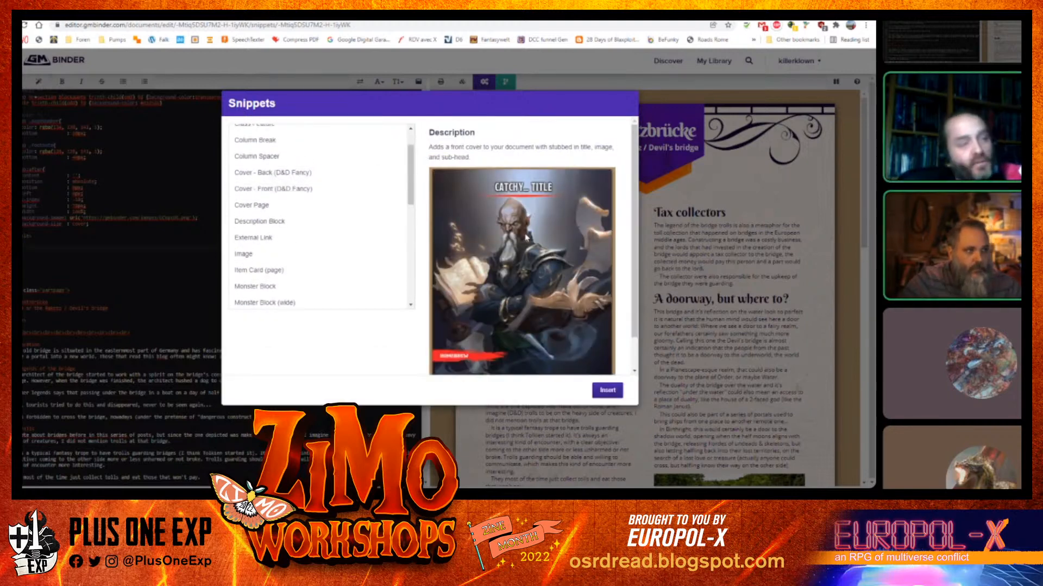
click(607, 391)
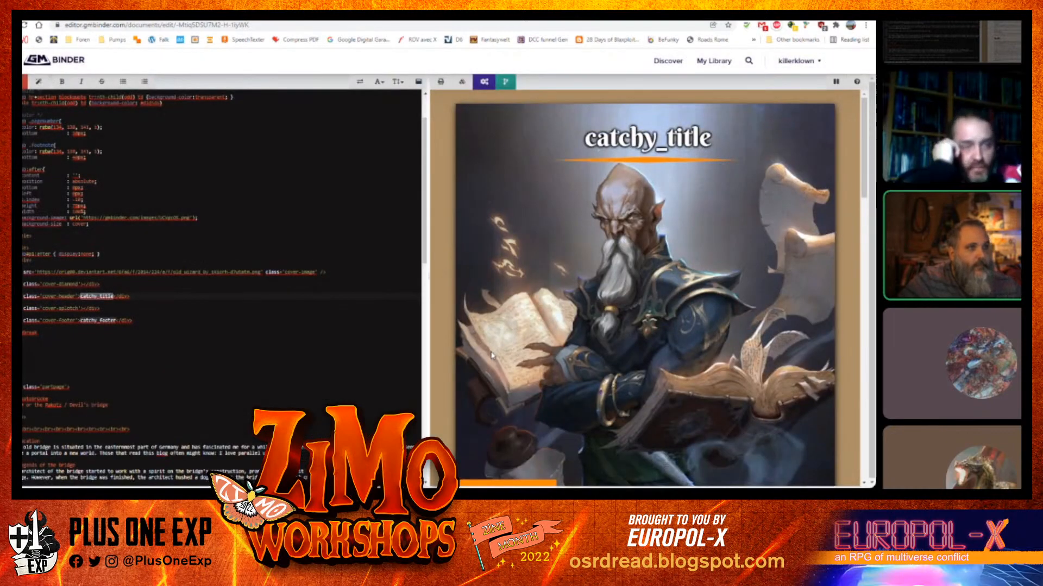
scroll(699, 175, down, 6)
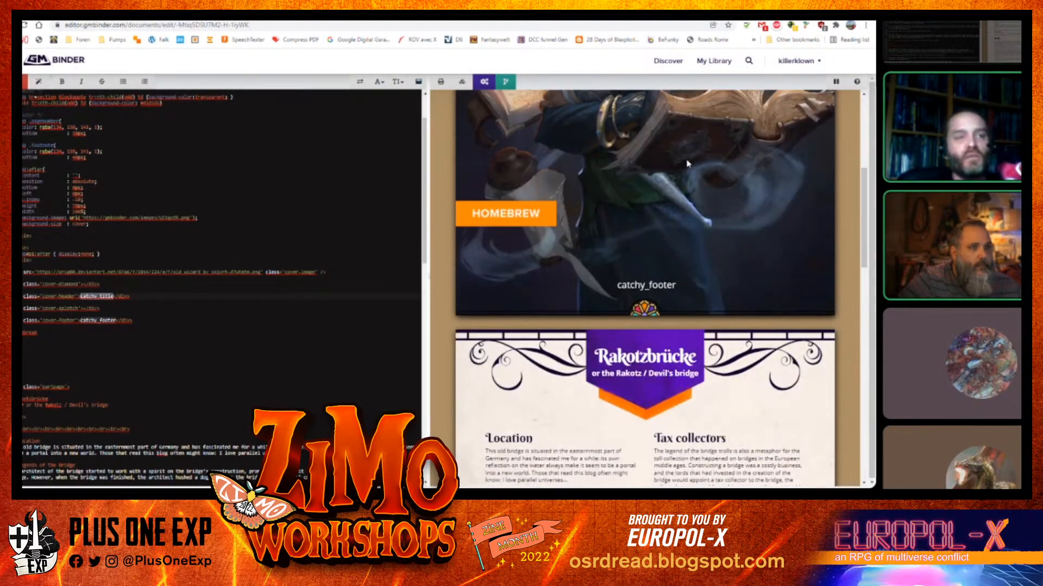
scroll(687, 163, up, 5)
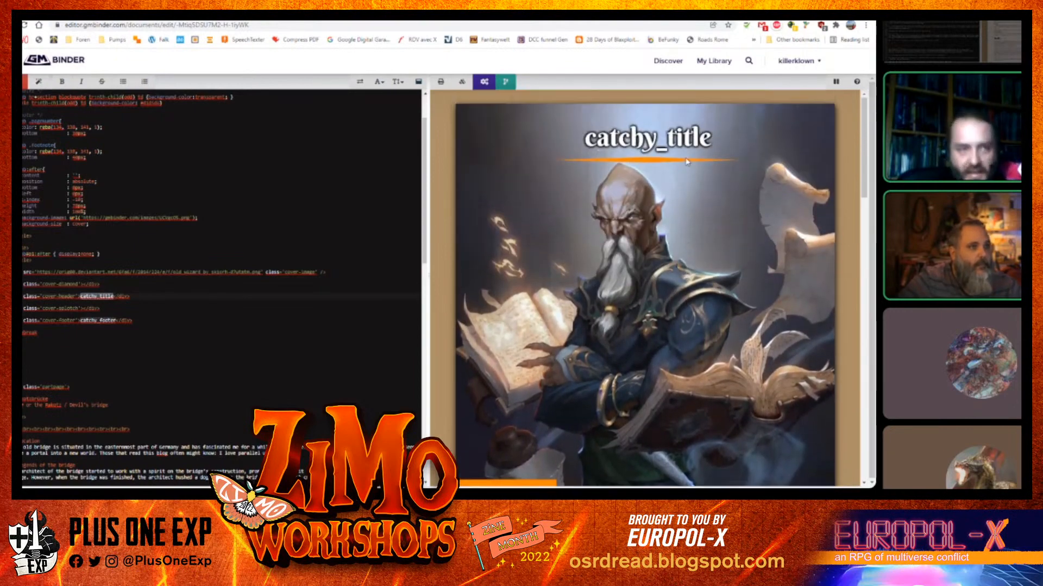
scroll(687, 161, down, 8)
scroll(676, 166, up, 8)
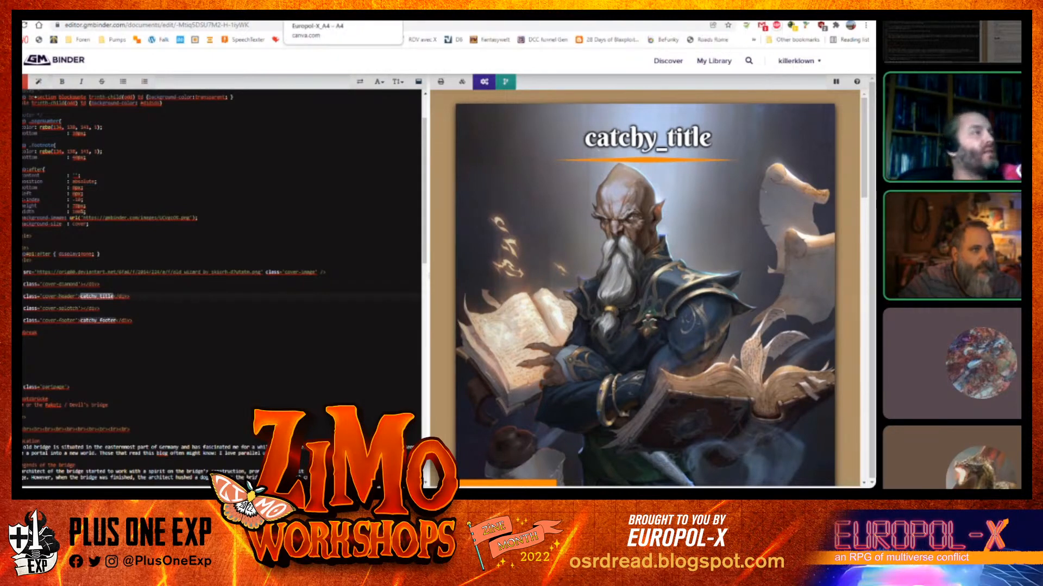
Copy the direct link of the bridge artwork from the imgbb album and paste it as the cover image's source URL
click(342, 11)
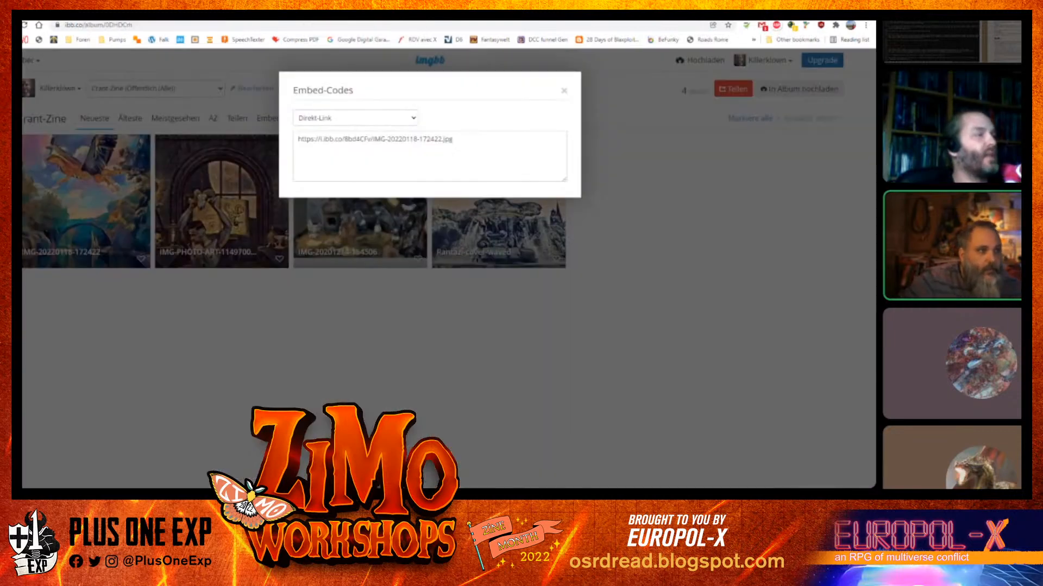
mouse_move(551, 145)
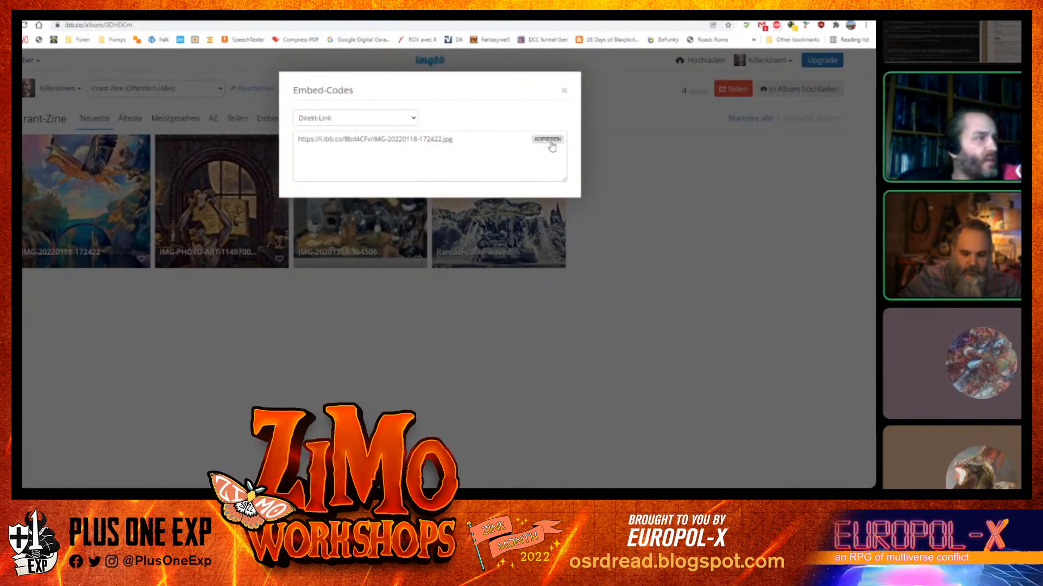
click(546, 141)
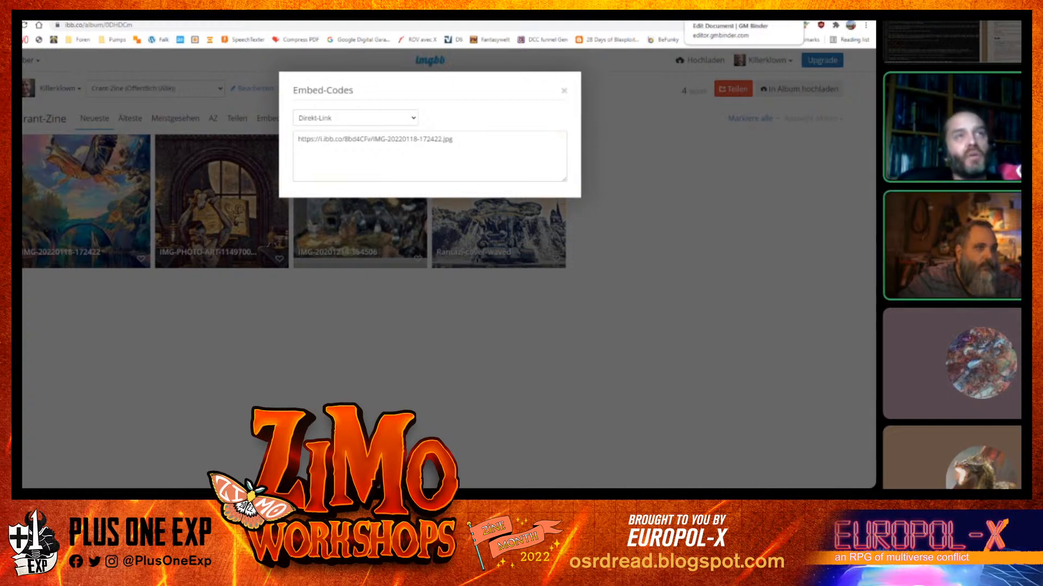
click(700, 11)
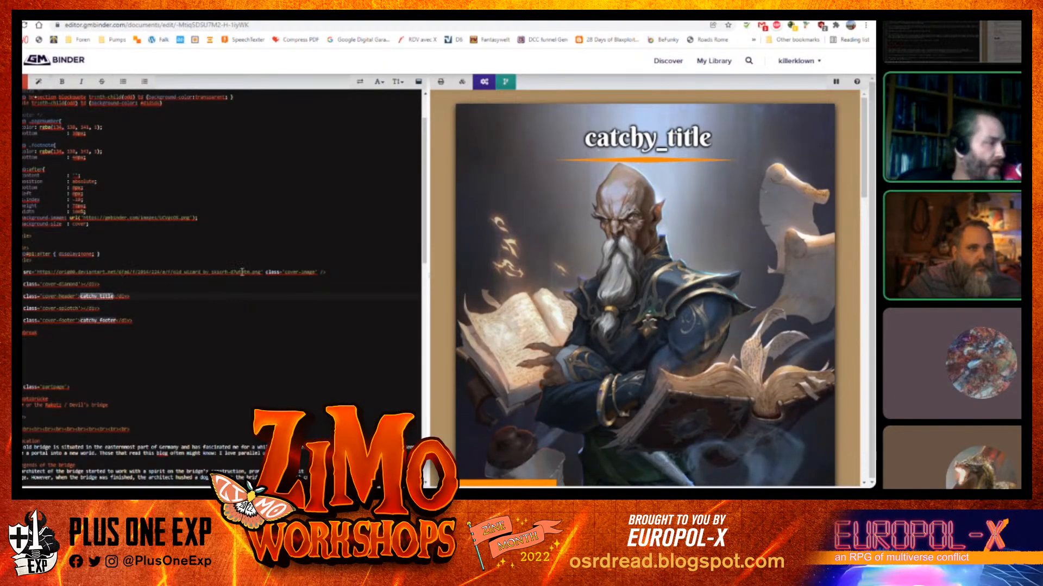
drag(37, 272, 228, 272)
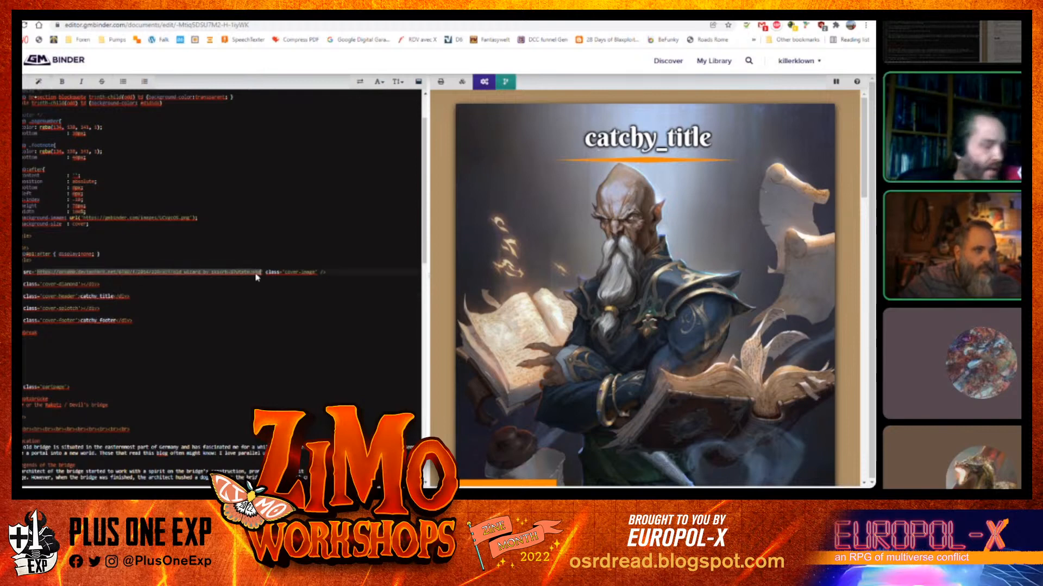
text(https://i.ibb.co/0bXmChV/IMG-20220113-172422.jpg)
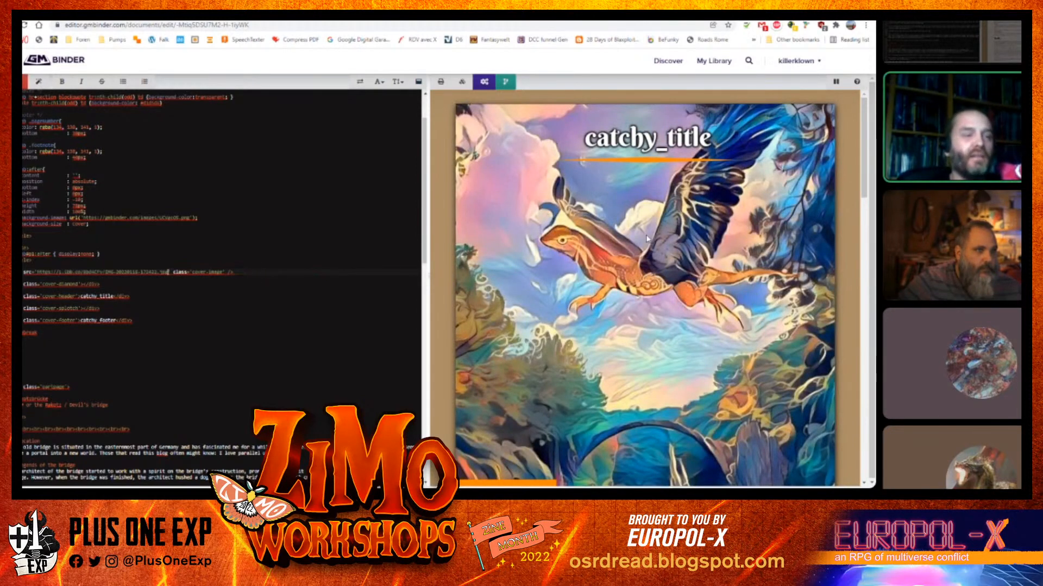
Review the new cover page with the bridge artwork in the preview
scroll(647, 238, down, 3)
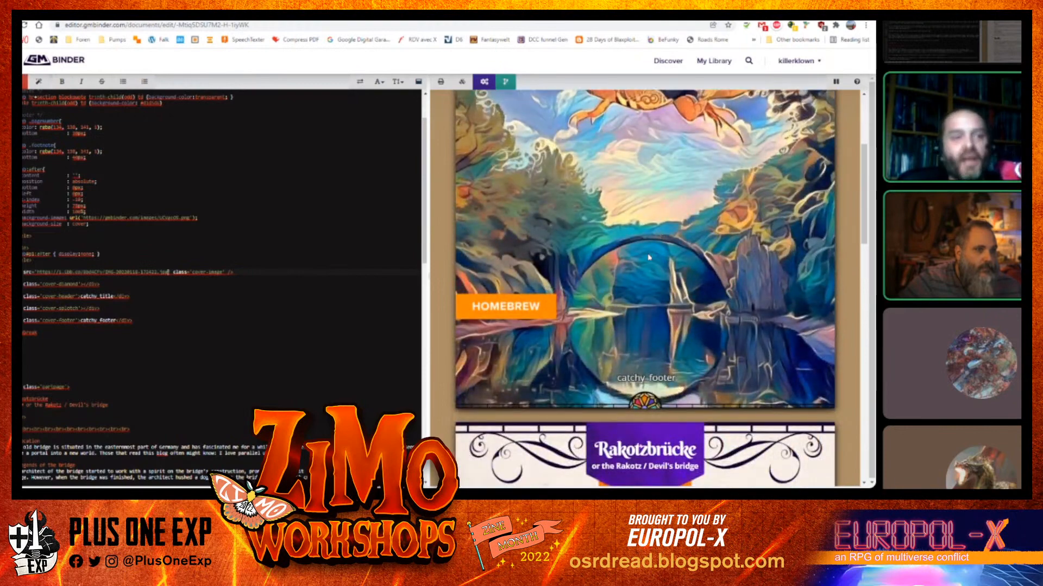
scroll(649, 257, up, 3)
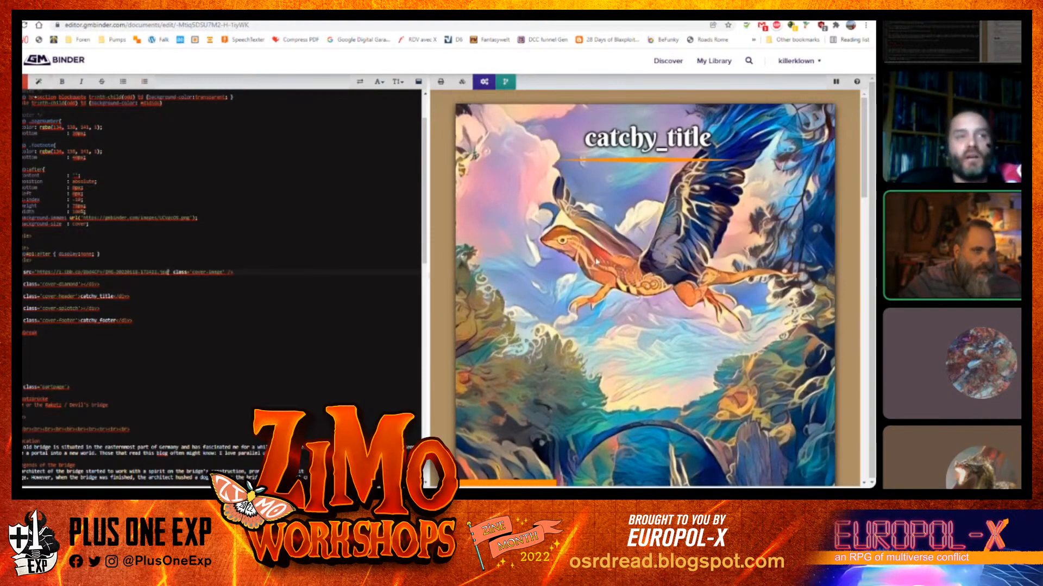
scroll(647, 239, down, 5)
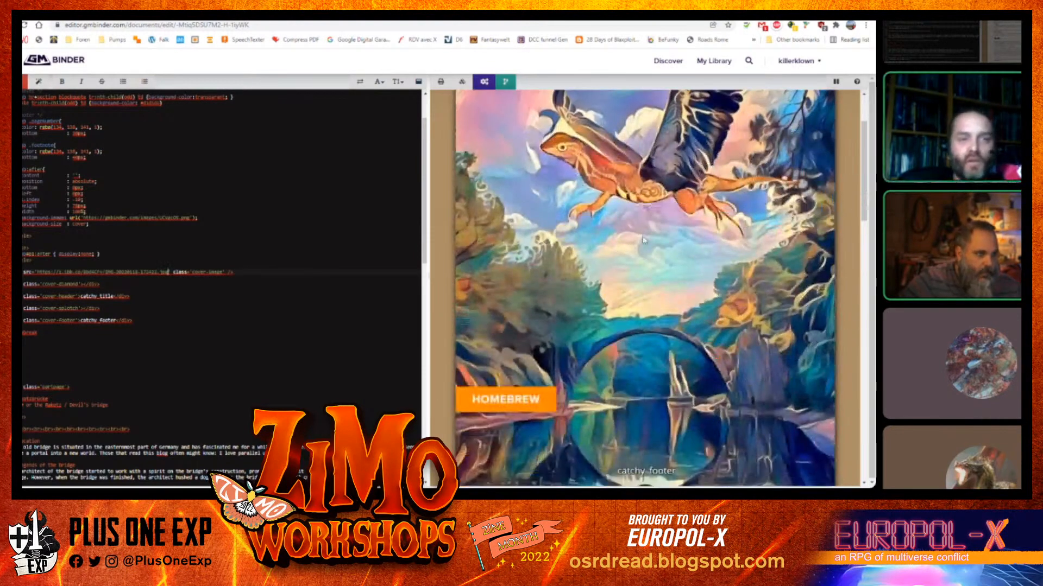
scroll(629, 275, down, 2)
scroll(621, 260, up, 4)
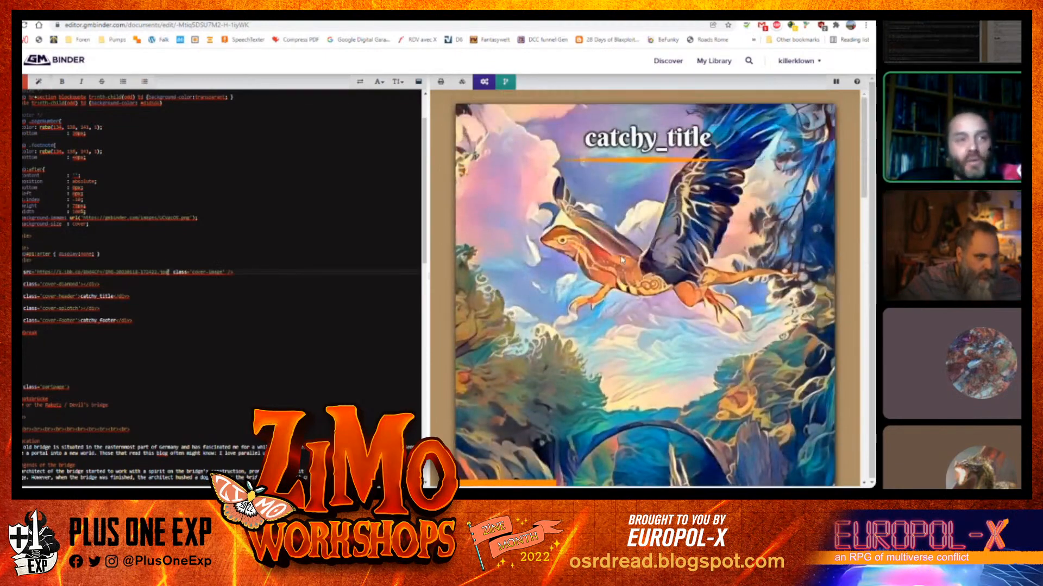
scroll(613, 264, down, 2)
scroll(607, 268, down, 3)
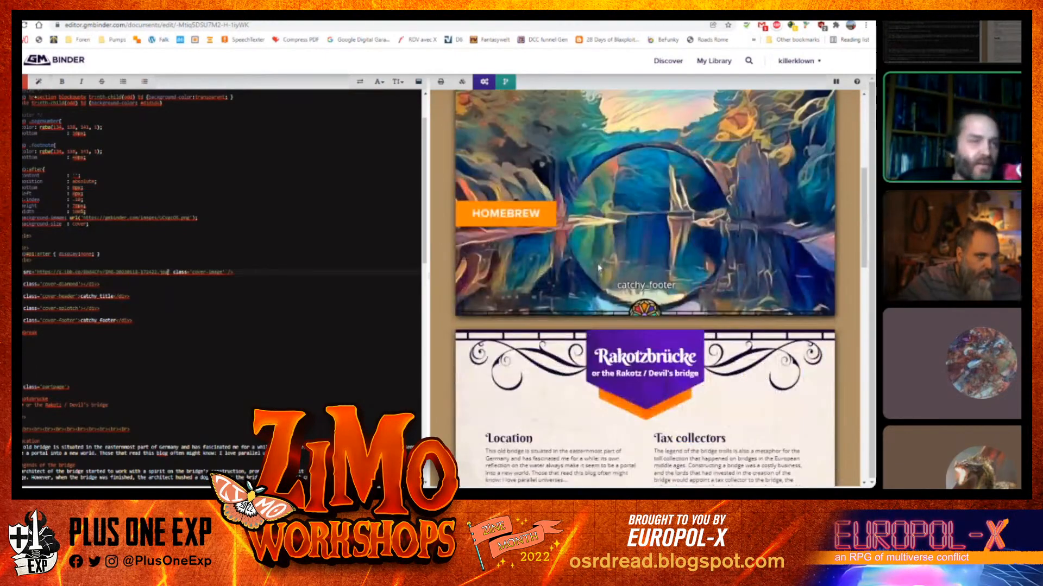
scroll(598, 266, up, 2)
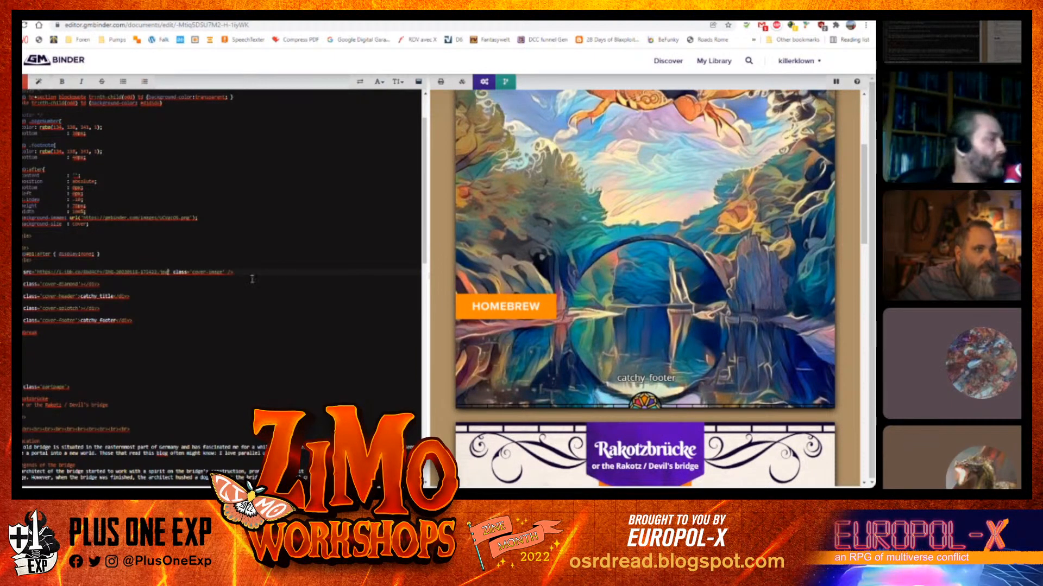
scroll(521, 326, up, 4)
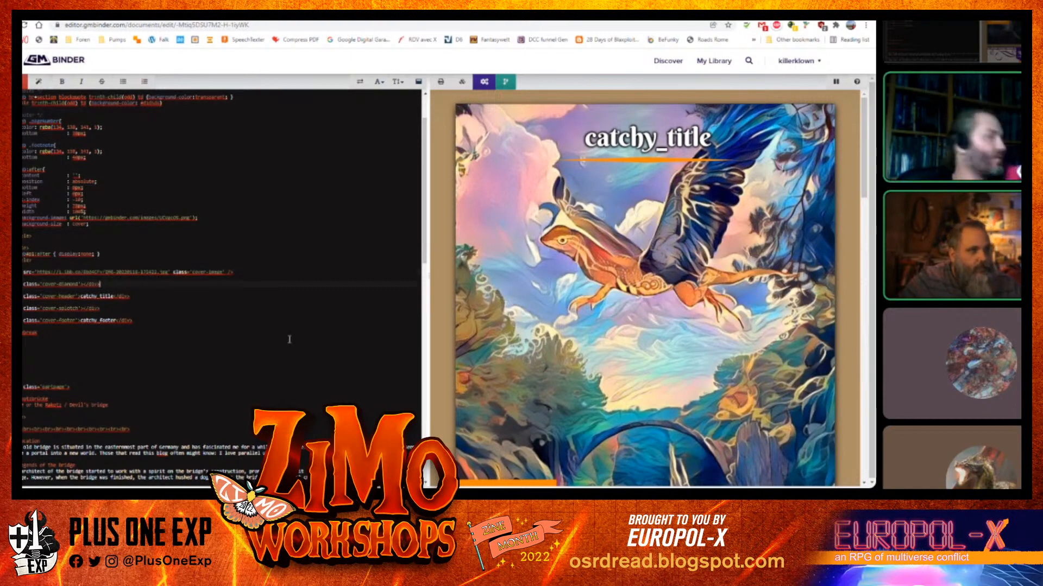
key(shift+Home)
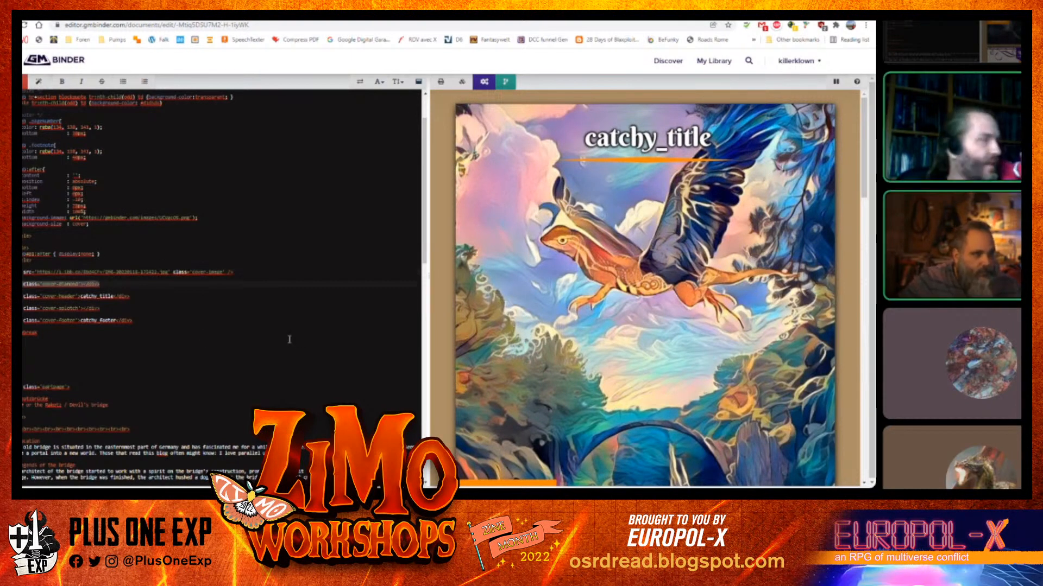
key(Delete)
key(Delete)
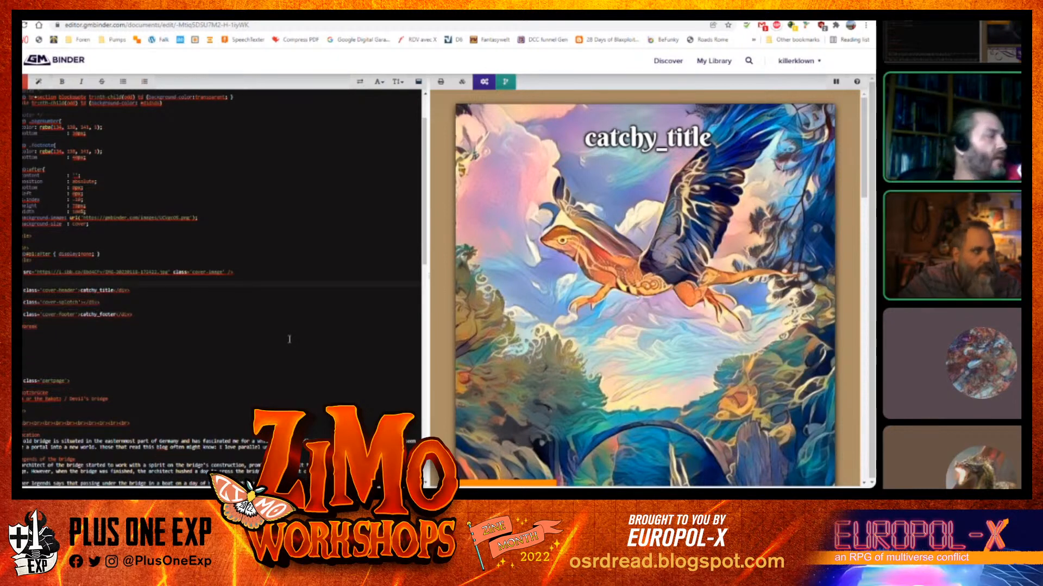
key(ctrl+z)
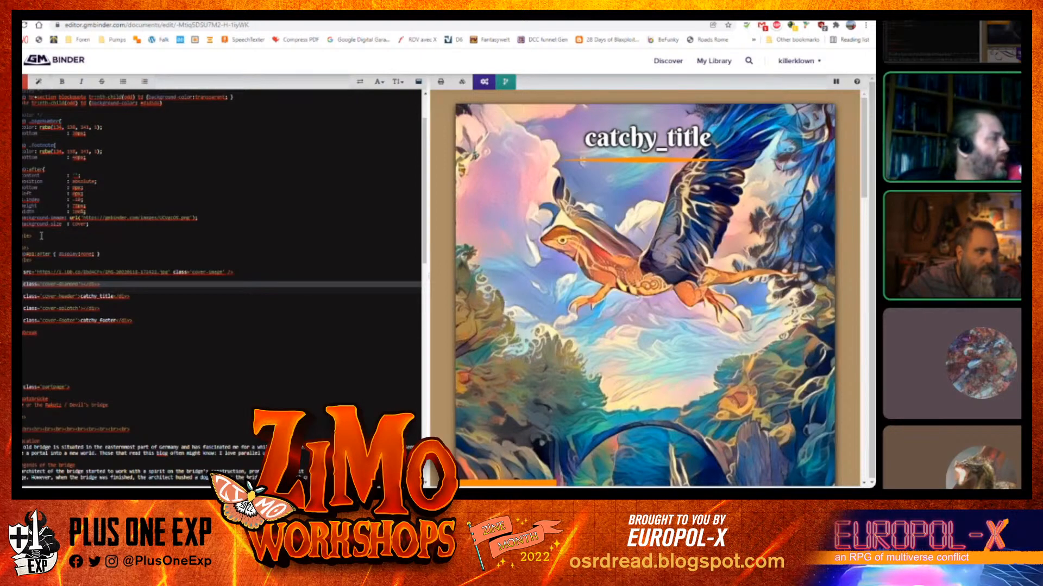
drag(41, 235, 104, 65)
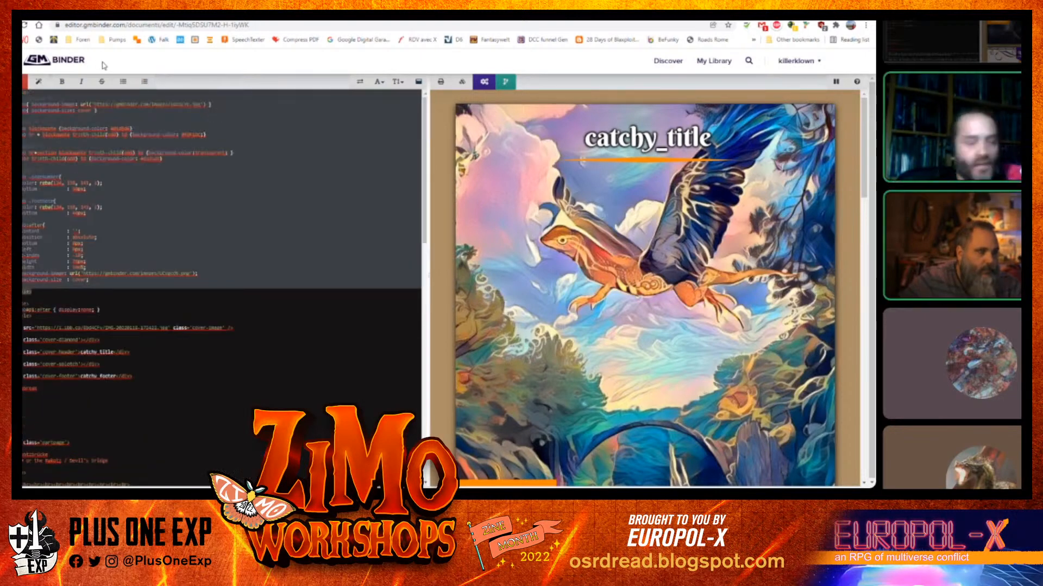
key(Delete)
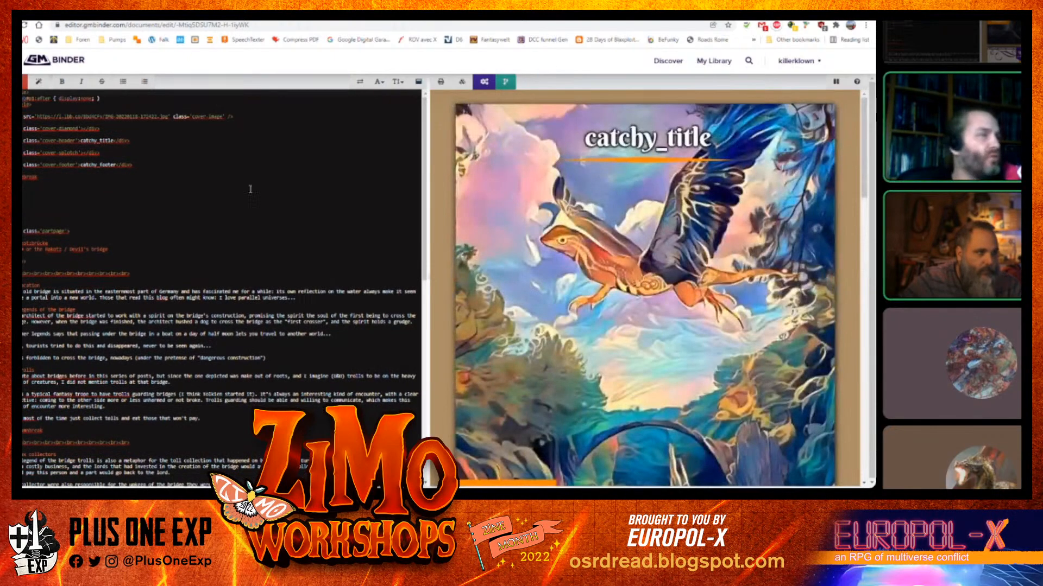
key(Return)
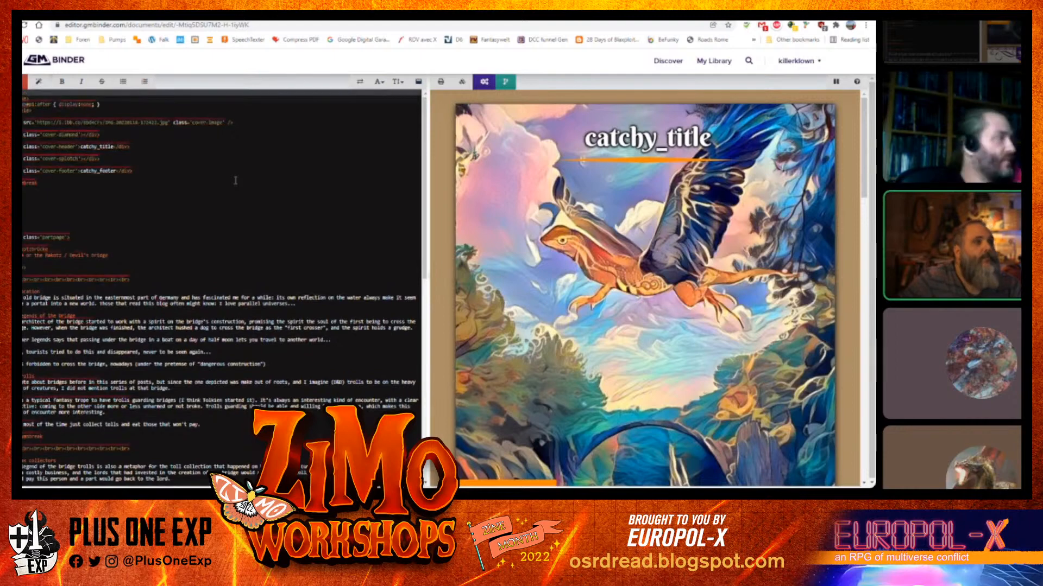
key(ctrl+z)
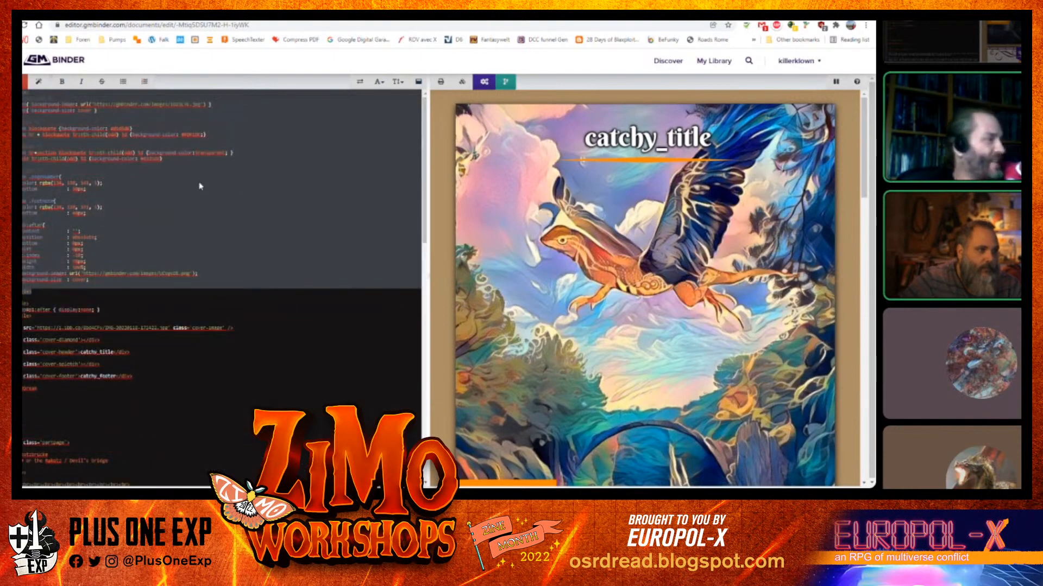
Replace the cover's catchy_title header text with Rakotzbrücke copied from the document's title line
click(139, 302)
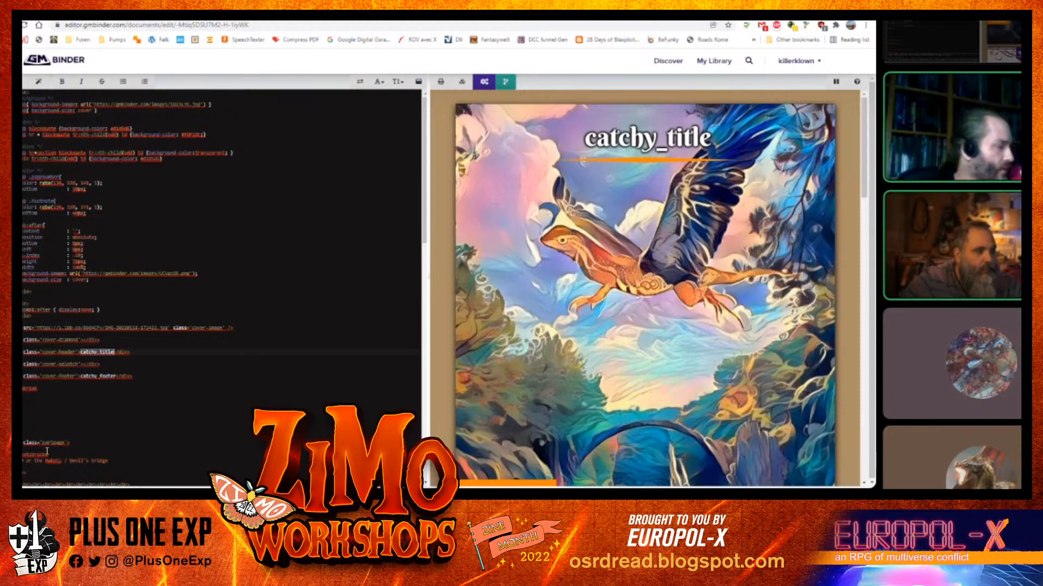
double_click(42, 455)
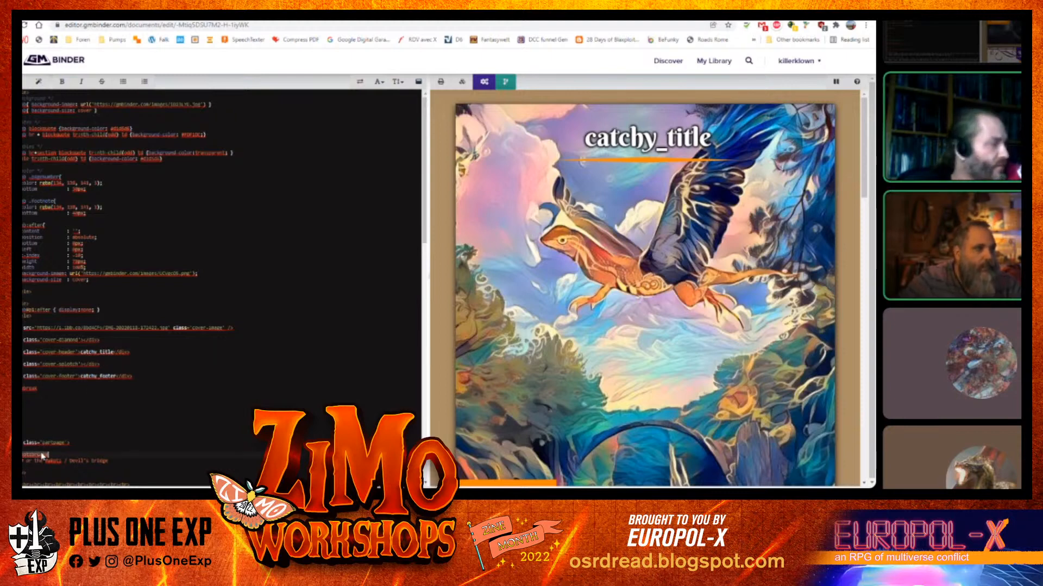
double_click(90, 352)
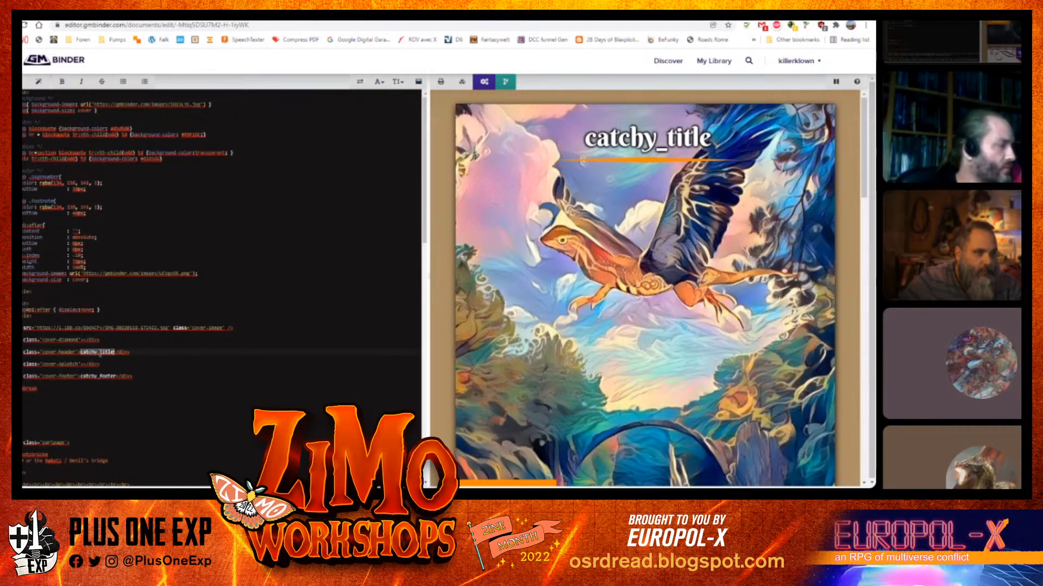
text(Rakotzbrücke)
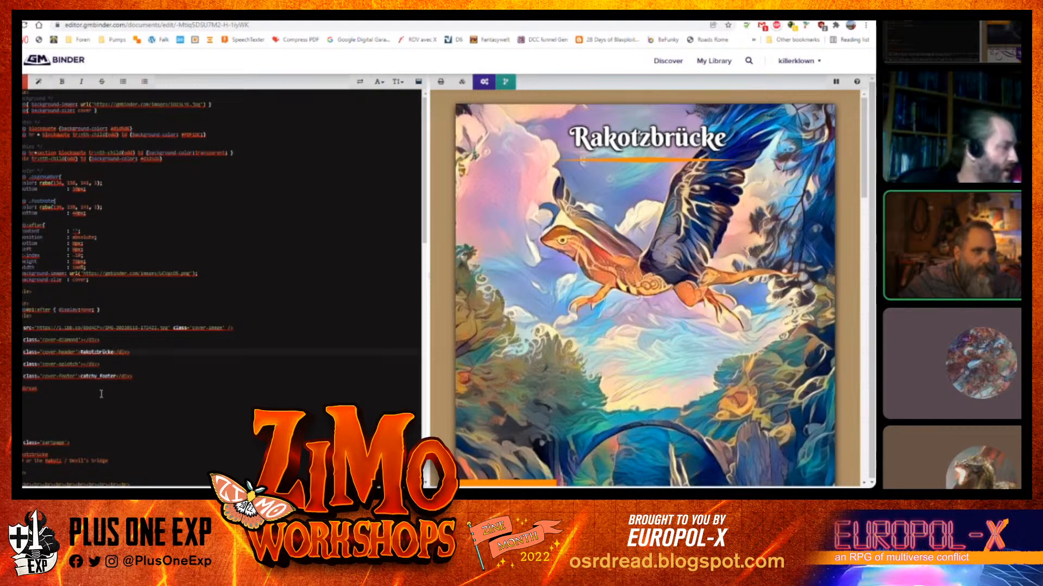
Try removing the cover's HOMEBREW splash line, then undo the removal
scroll(179, 372, down, 2)
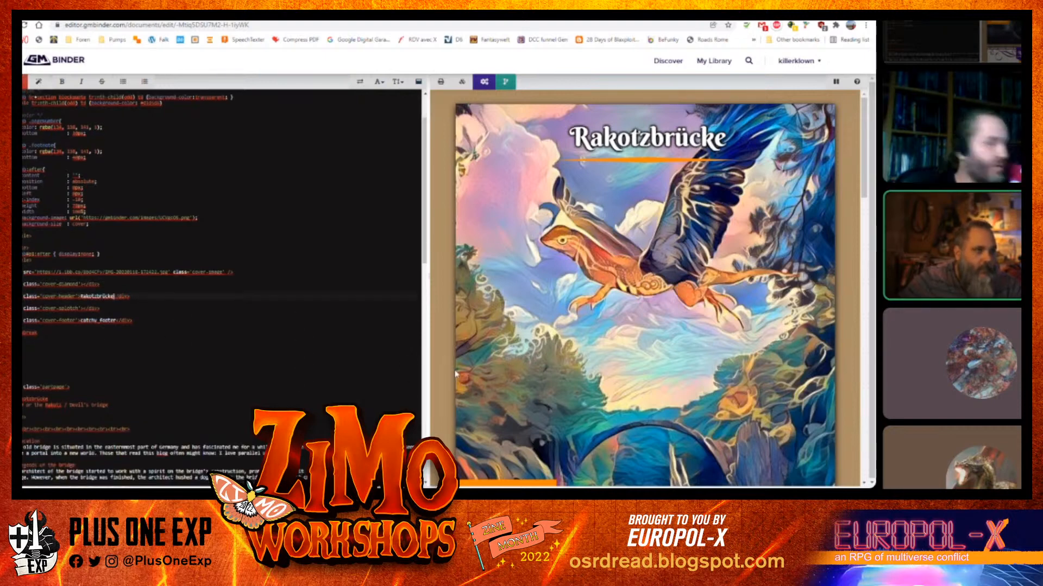
scroll(465, 382, down, 2)
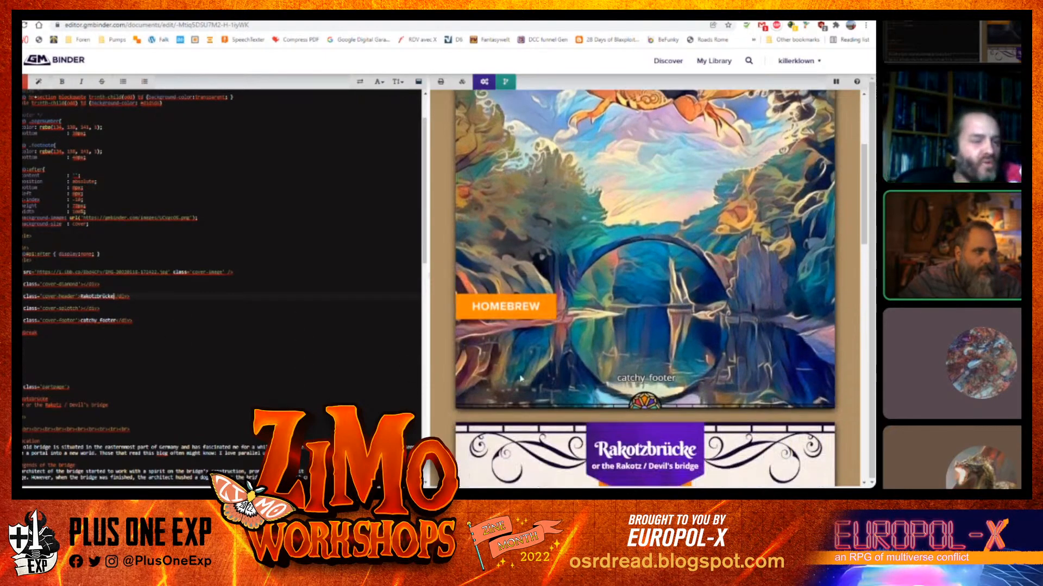
scroll(465, 381, up, 2)
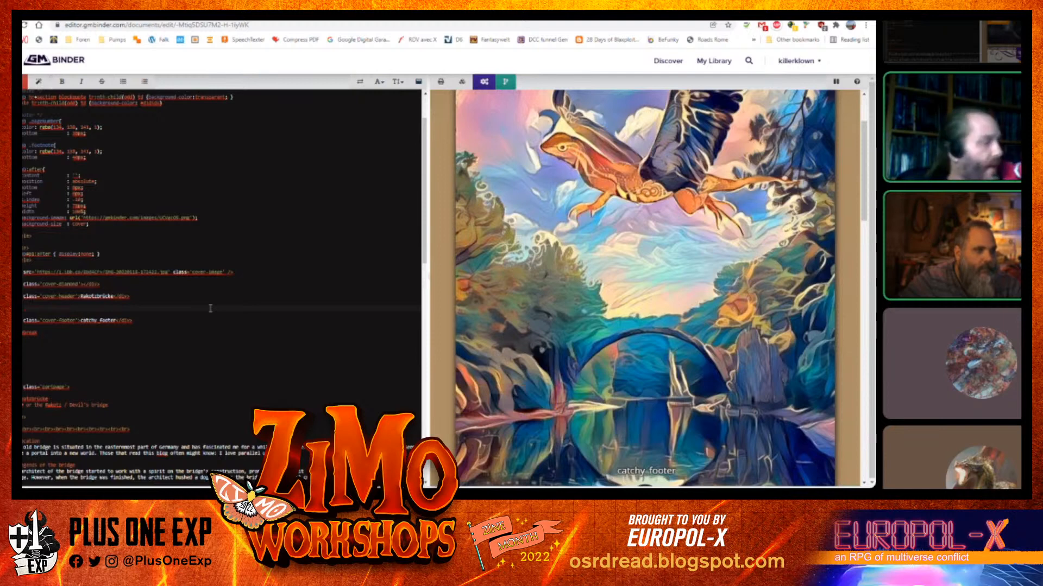
key(ctrl+z)
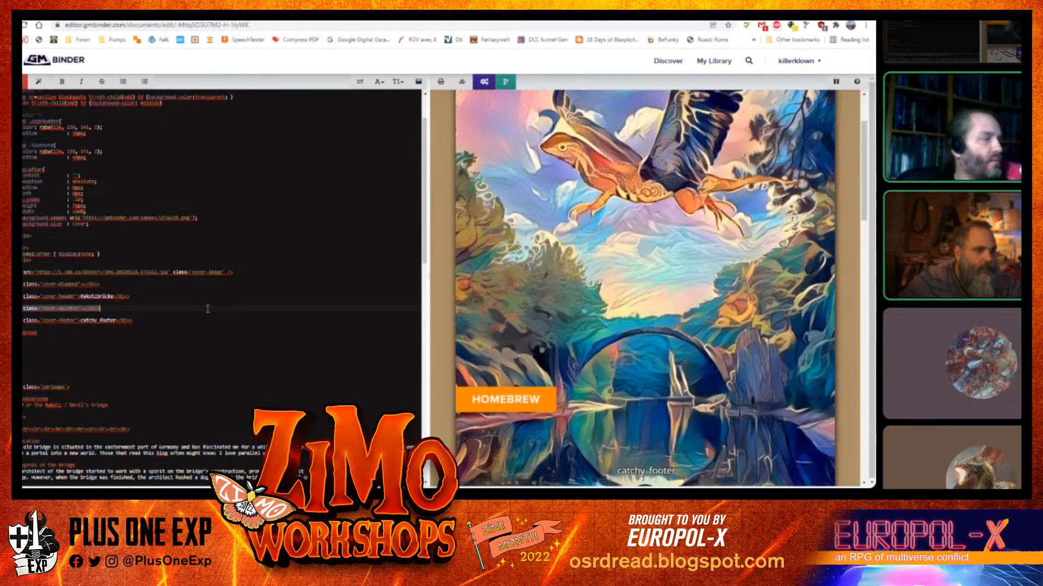
Turn off the Use Default GMB Theme option in the document settings and save them
scroll(200, 310, down, 1)
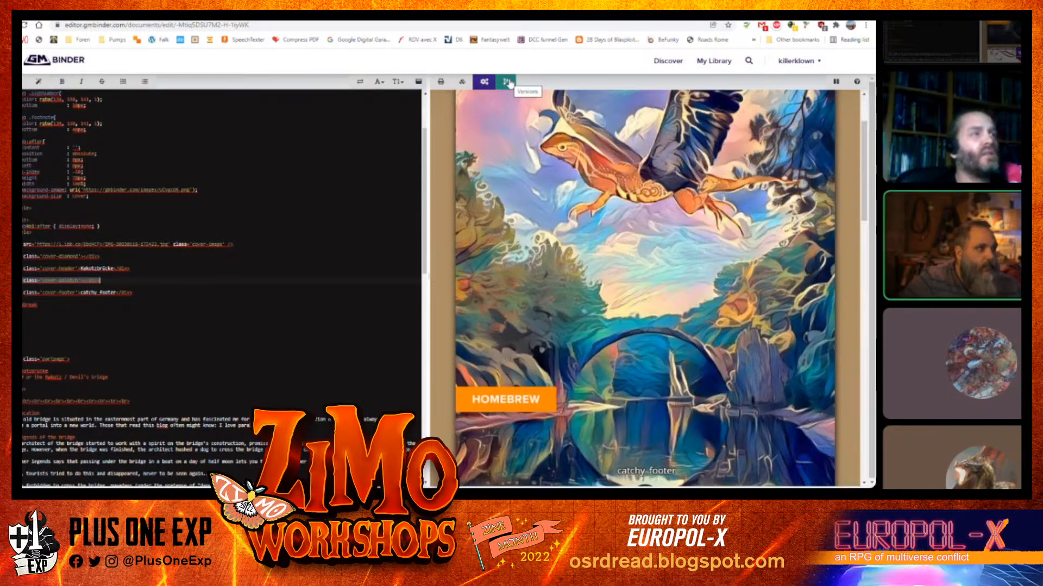
click(485, 83)
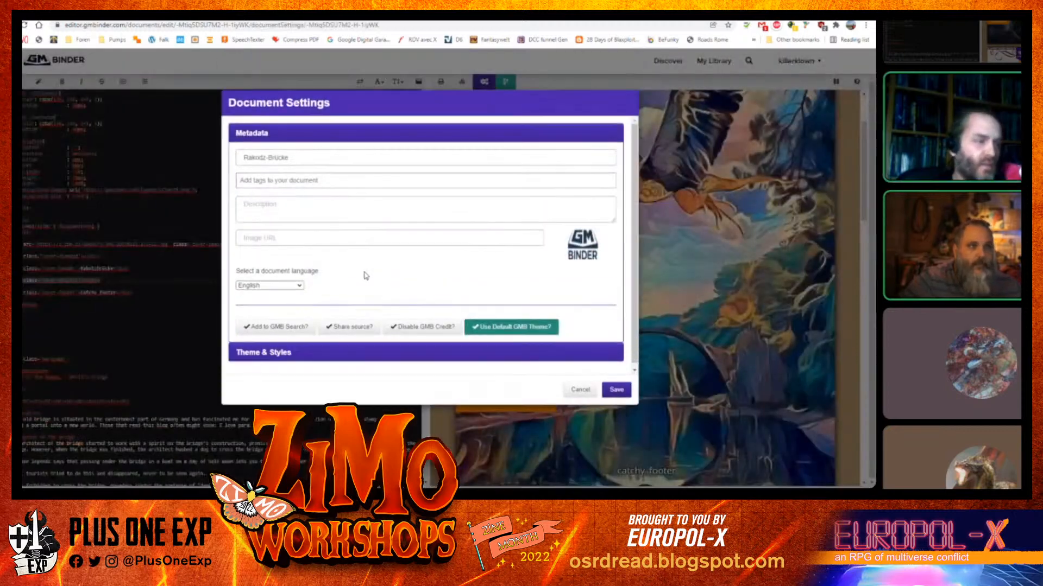
click(511, 328)
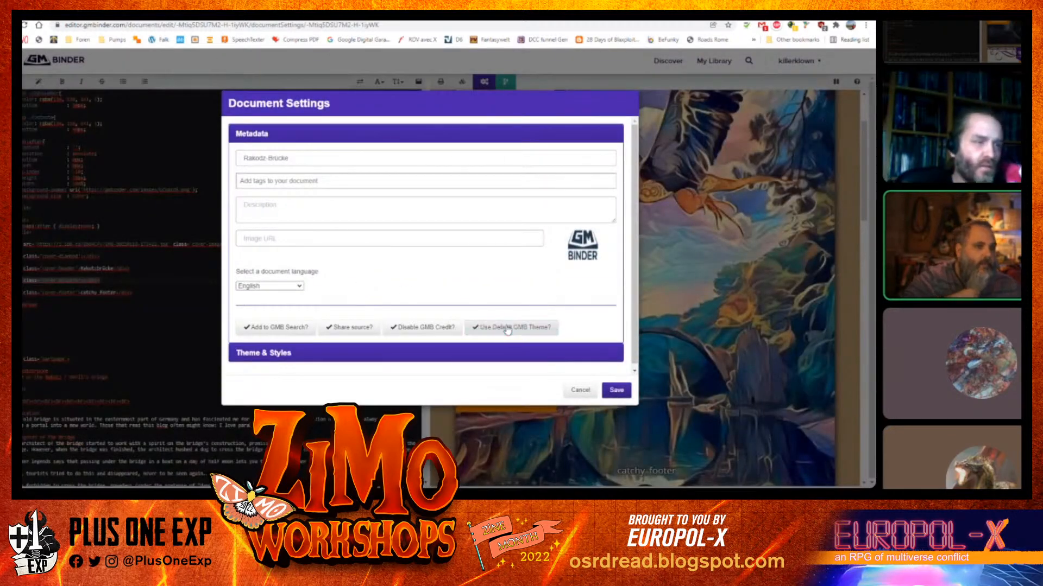
click(625, 394)
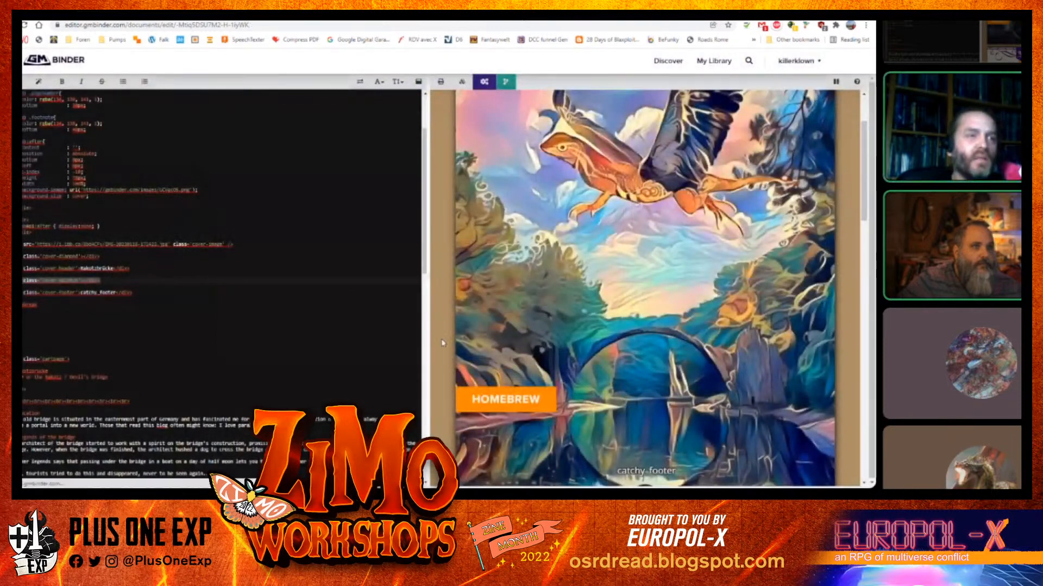
Scroll through the preview to review the cover and pages in the new theme
scroll(567, 335, down, 4)
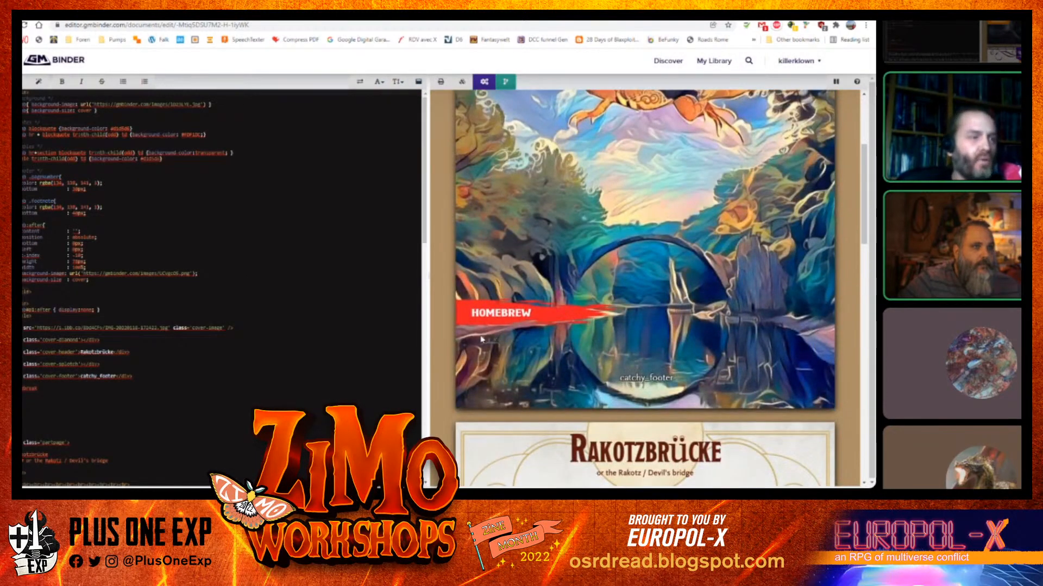
scroll(384, 308, down, 2)
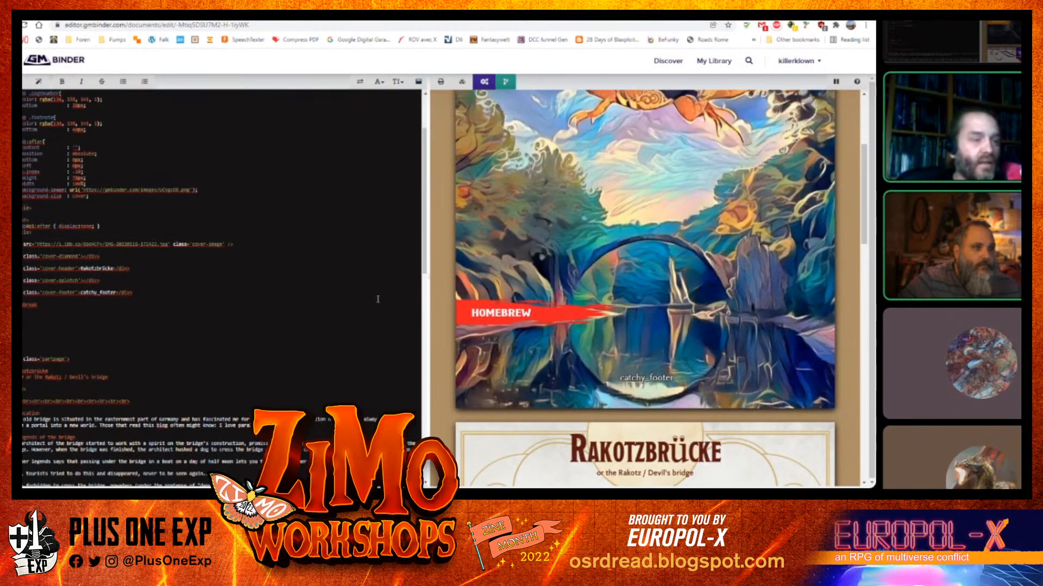
scroll(587, 289, down, 8)
scroll(587, 289, down, 9)
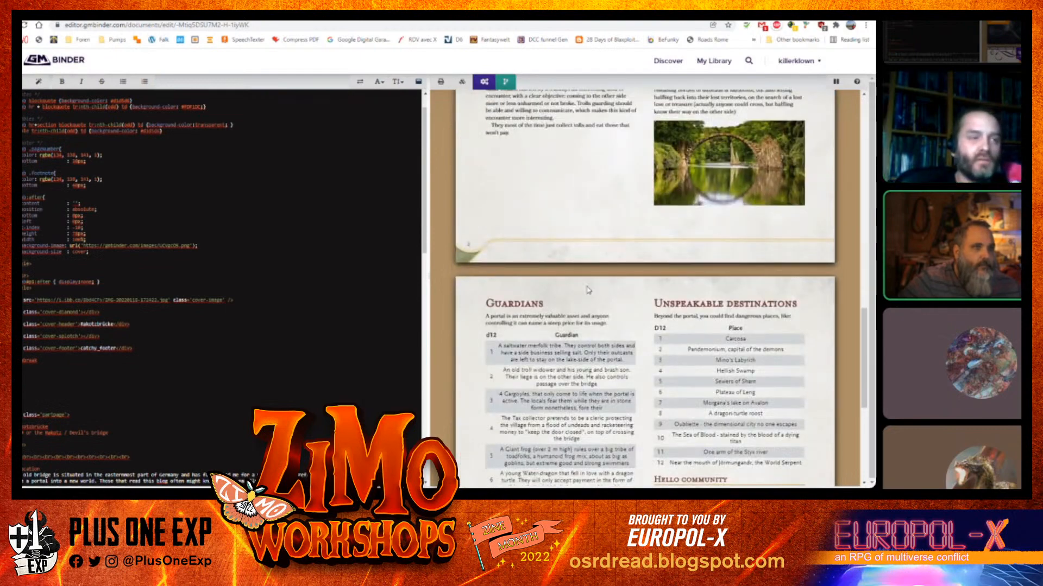
scroll(587, 291, up, 7)
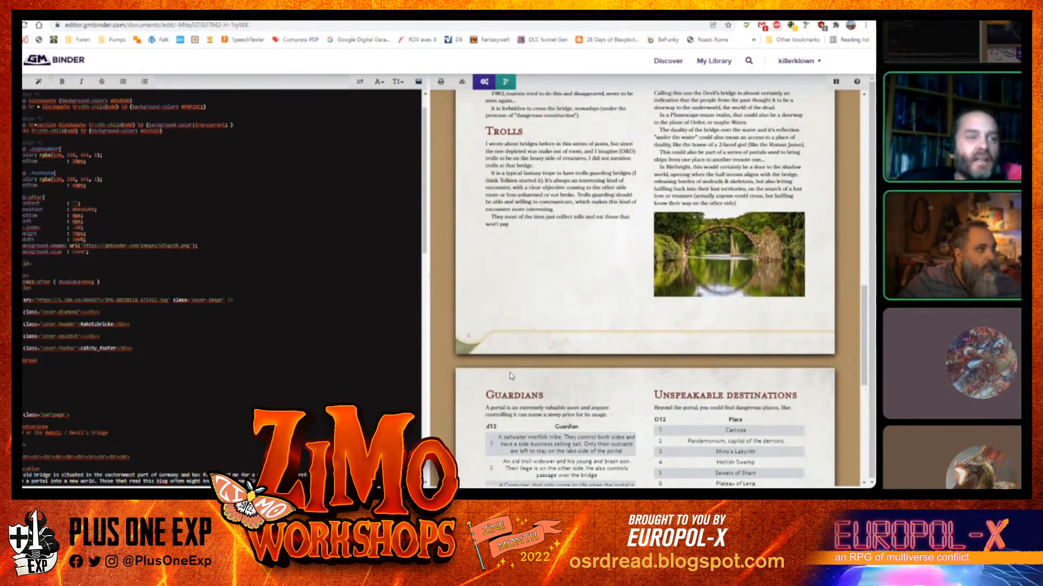
scroll(491, 351, up, 7)
scroll(489, 345, down, 2)
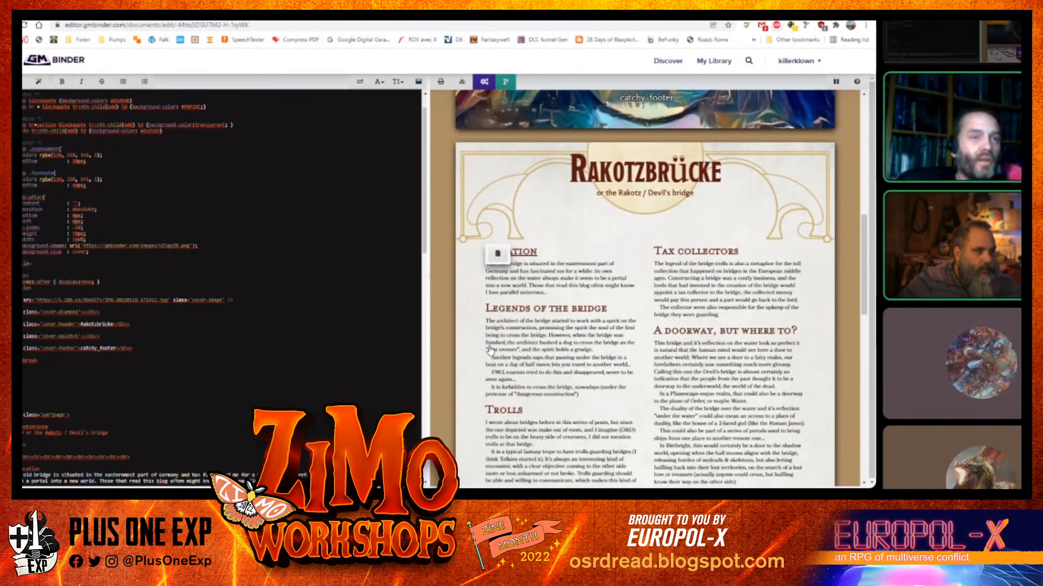
scroll(489, 347, down, 4)
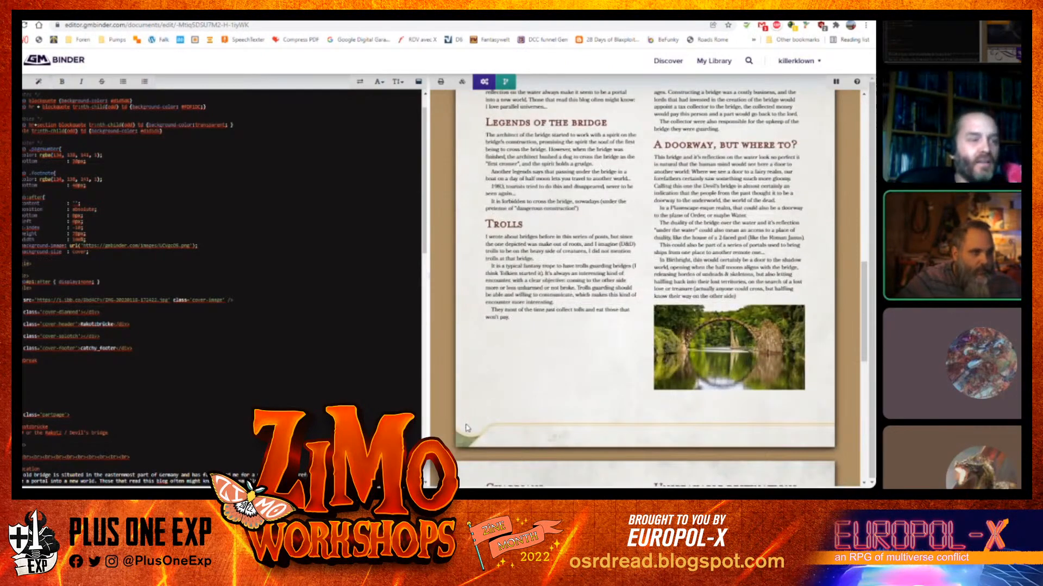
scroll(606, 352, down, 10)
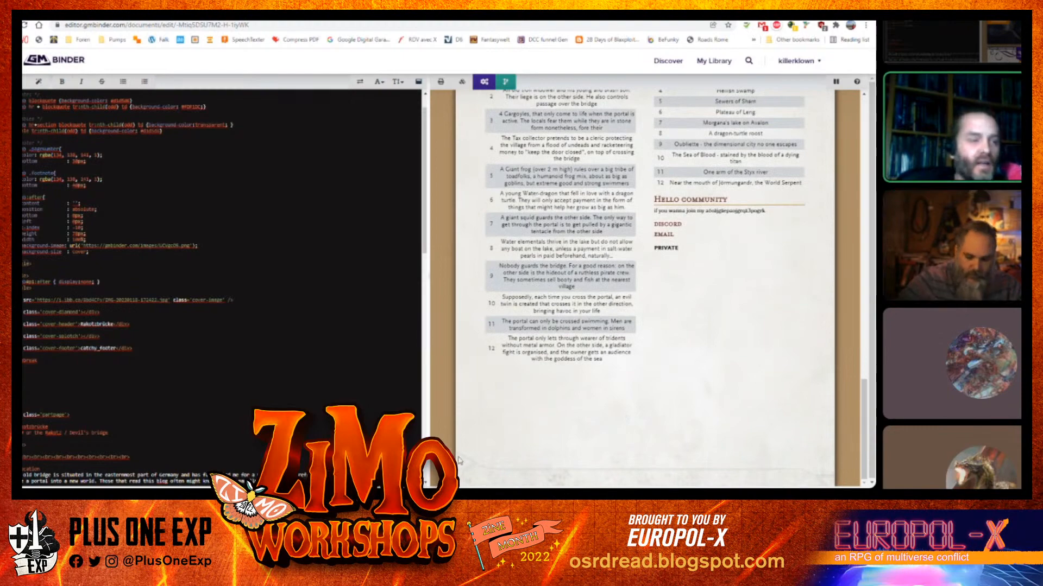
scroll(739, 465, up, 10)
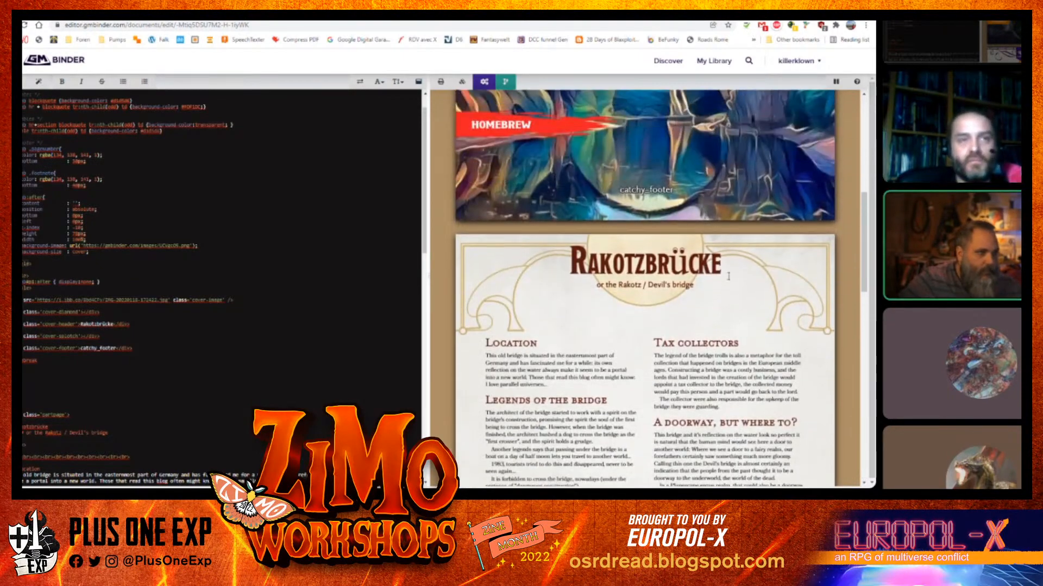
scroll(730, 280, up, 8)
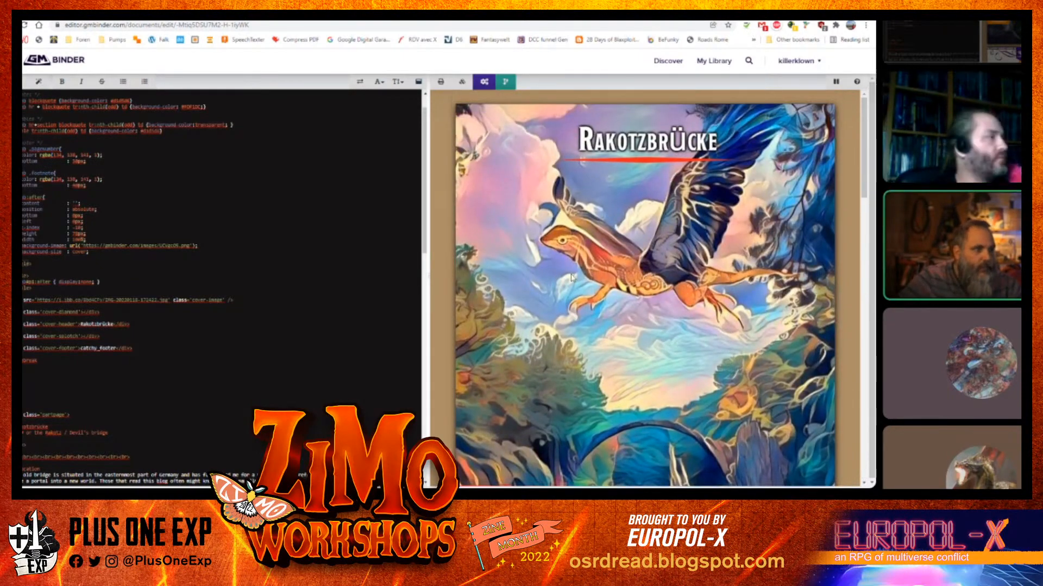
scroll(590, 279, down, 5)
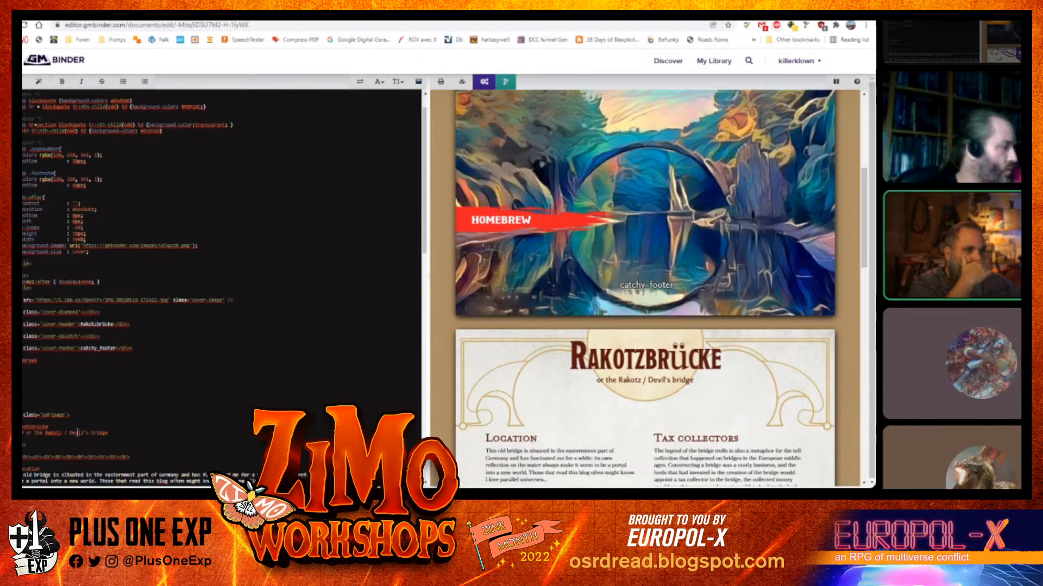
Set the cover footer text to "Devil's bridge - a location for any fantasy roleplaying game"
drag(70, 433, 100, 435)
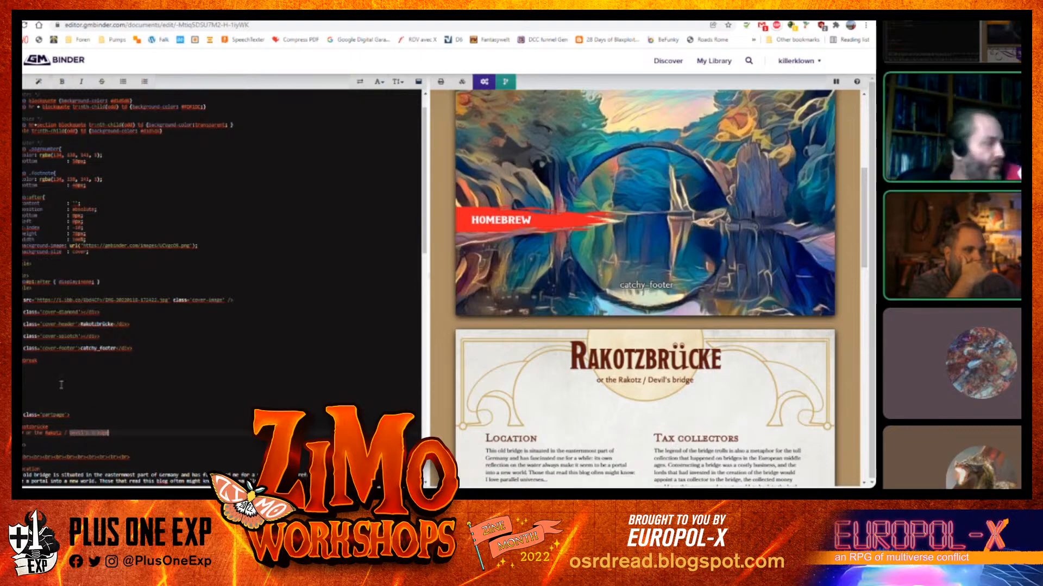
double_click(87, 349)
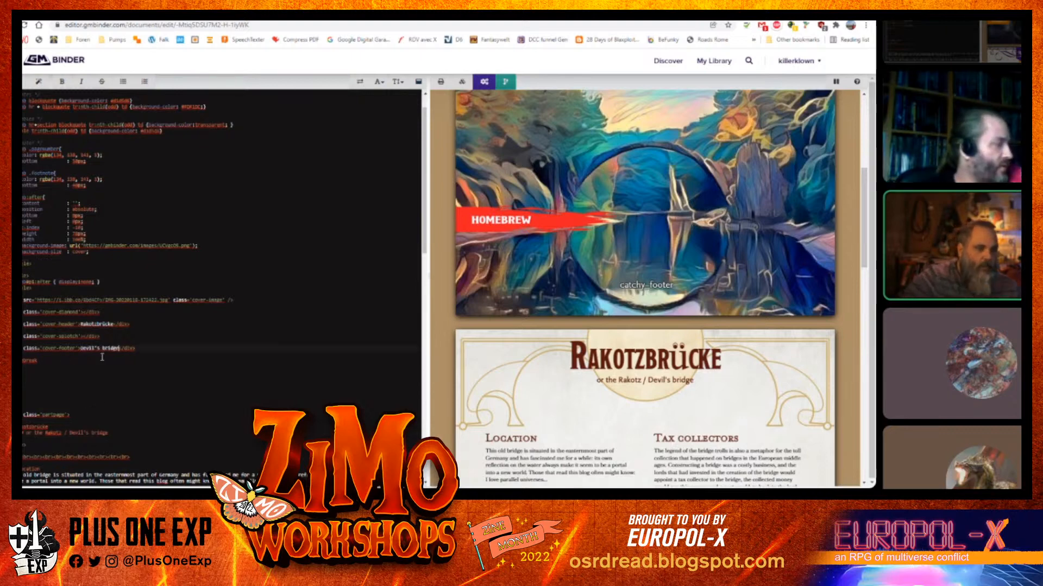
text(a lo)
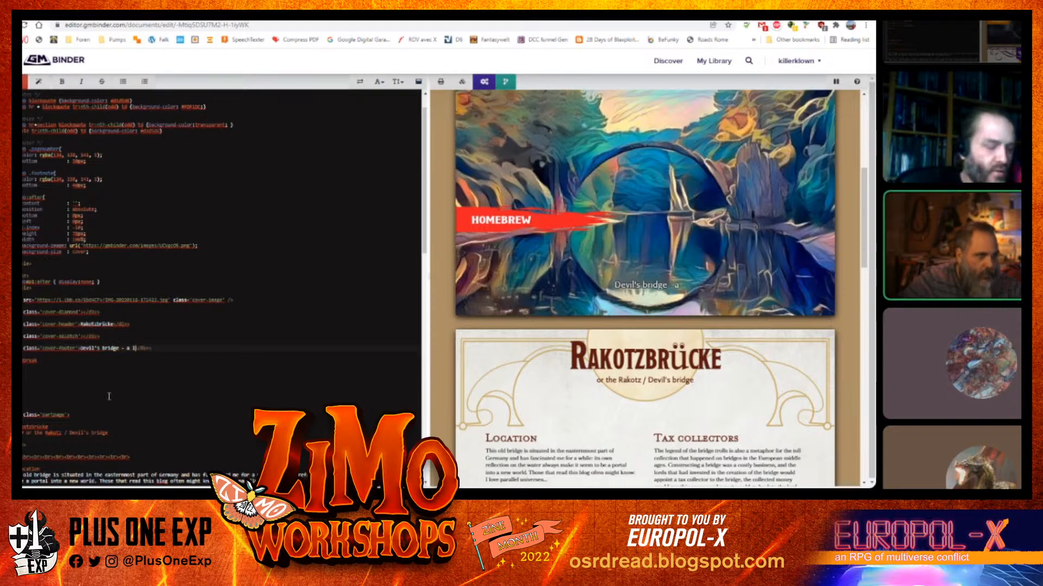
text(cation )
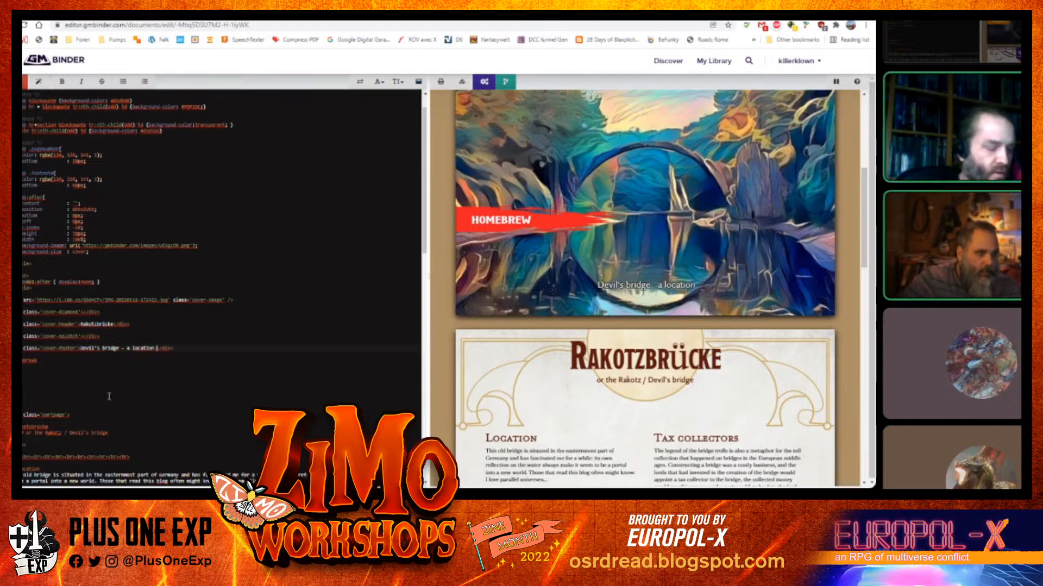
text(for any r)
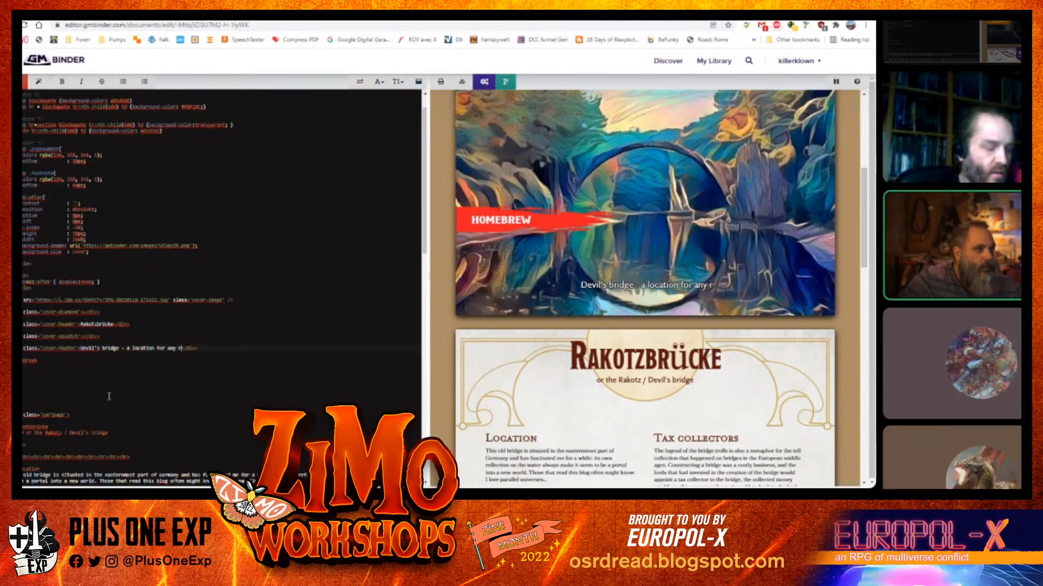
text(oleplaying g)
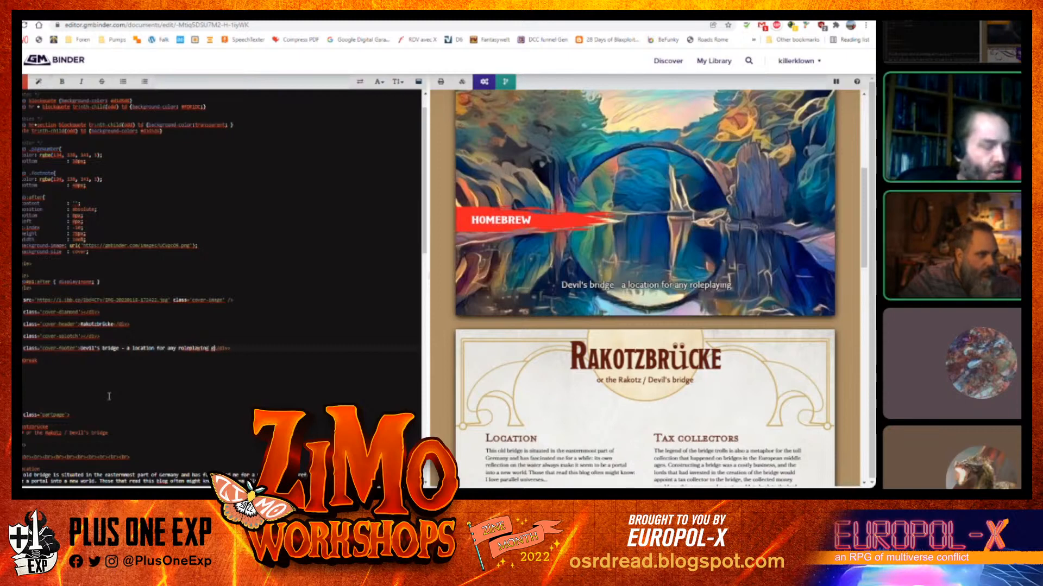
text(ame)
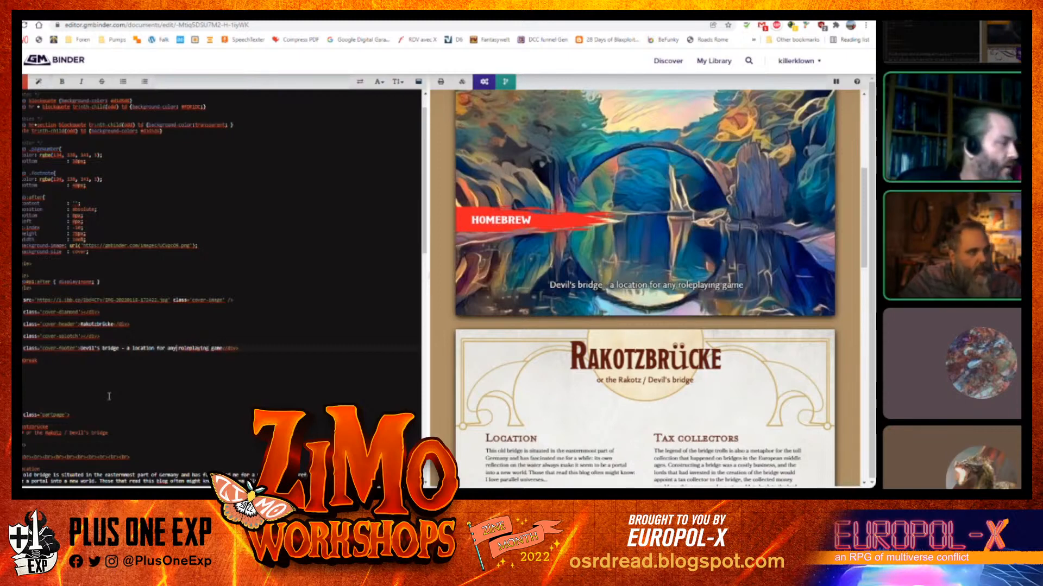
text(ntasy)
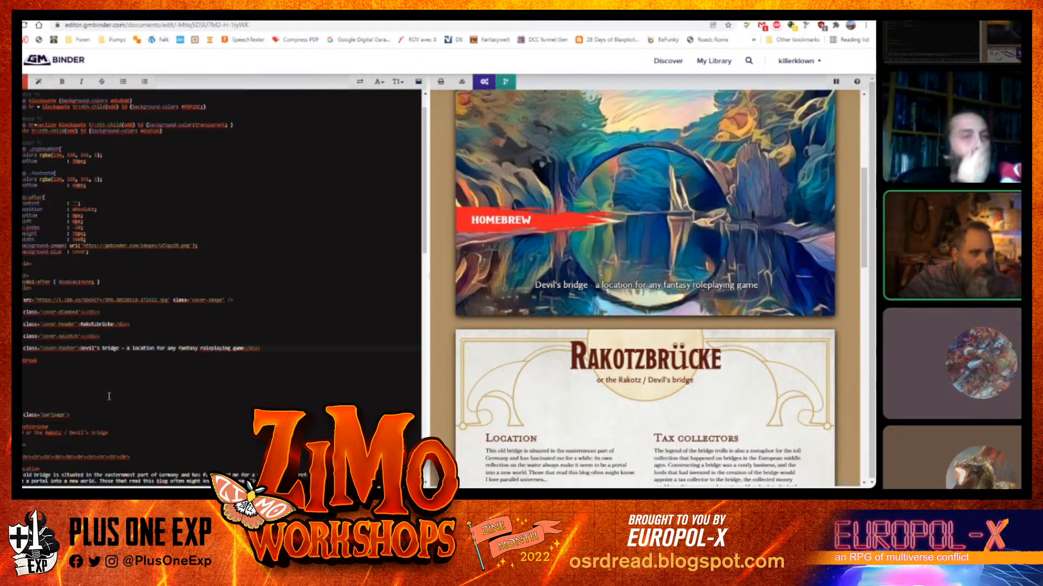
Scroll through the preview and source to review the updated cover and document end
scroll(546, 367, up, 5)
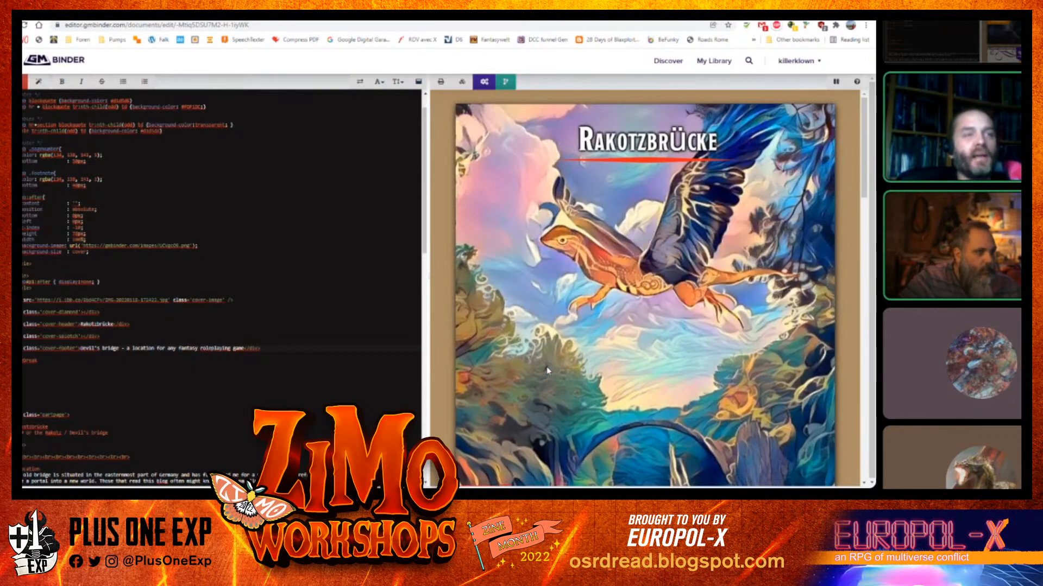
scroll(607, 229, down, 15)
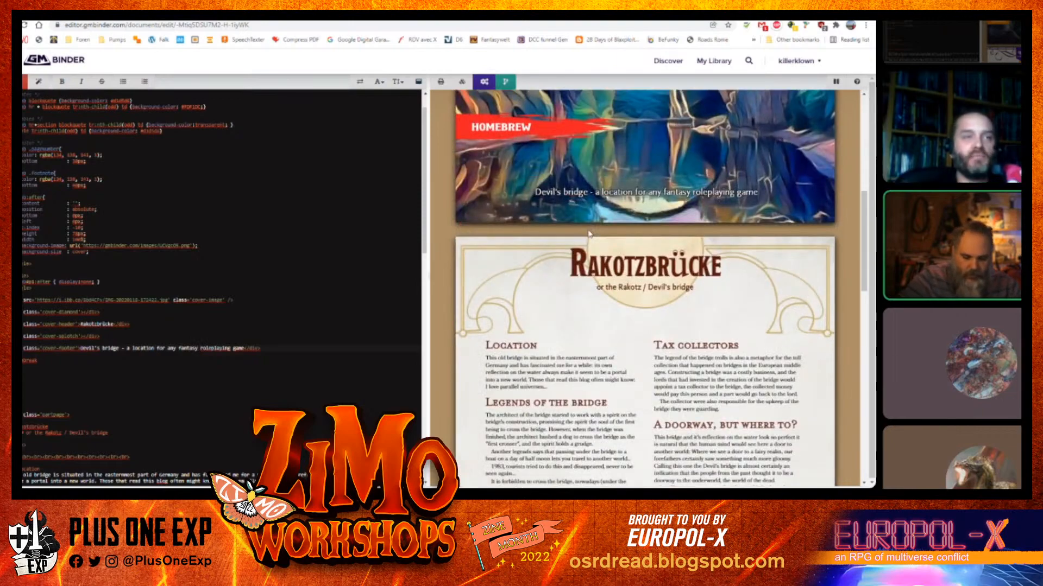
scroll(582, 238, down, 10)
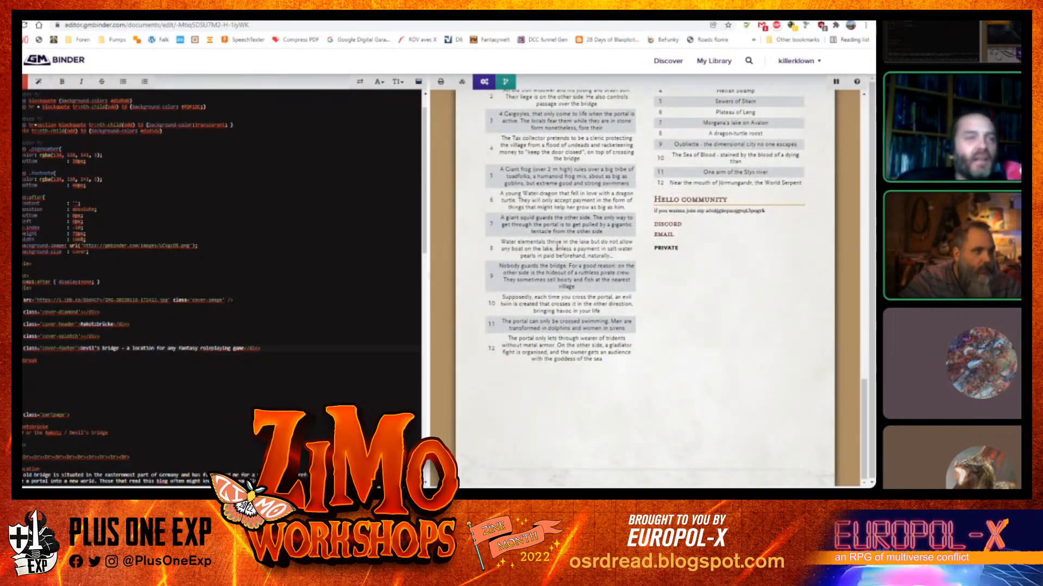
scroll(244, 324, down, 15)
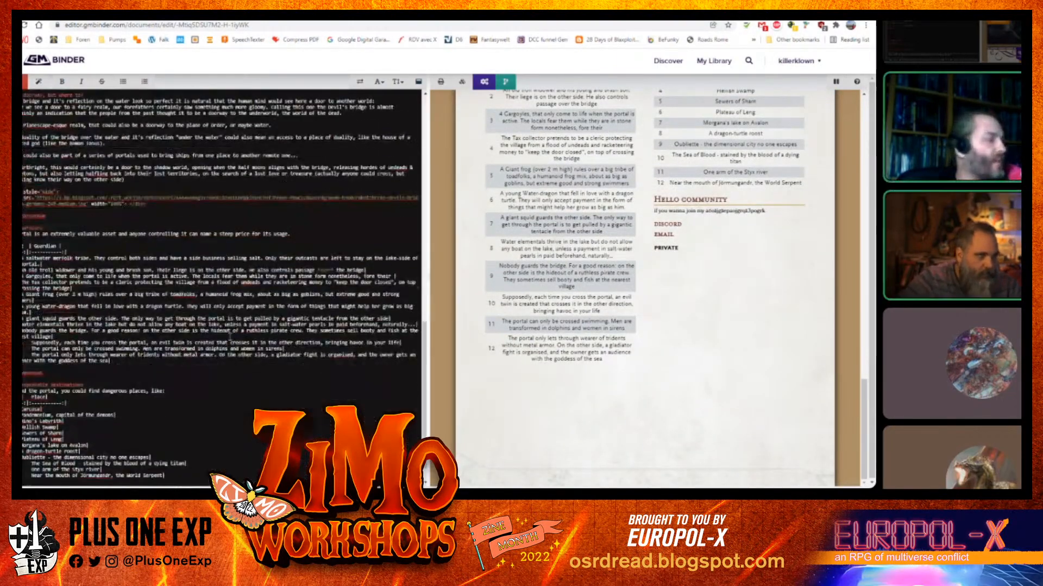
scroll(227, 342, down, 4)
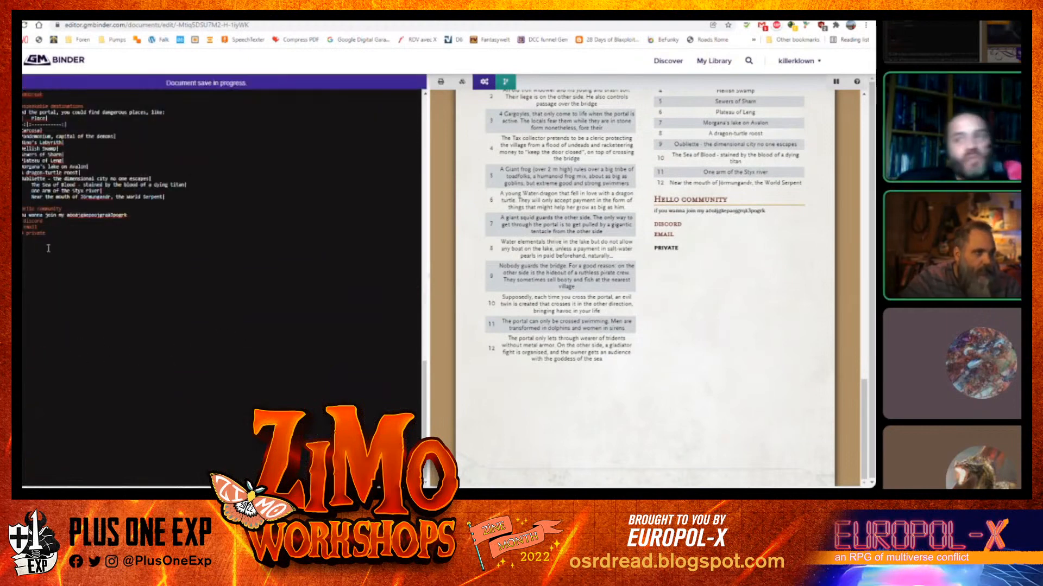
Remove the closing "Hello community" section and insert a Page Break w/Number snippet at the end of the source
drag(46, 233, 22, 209)
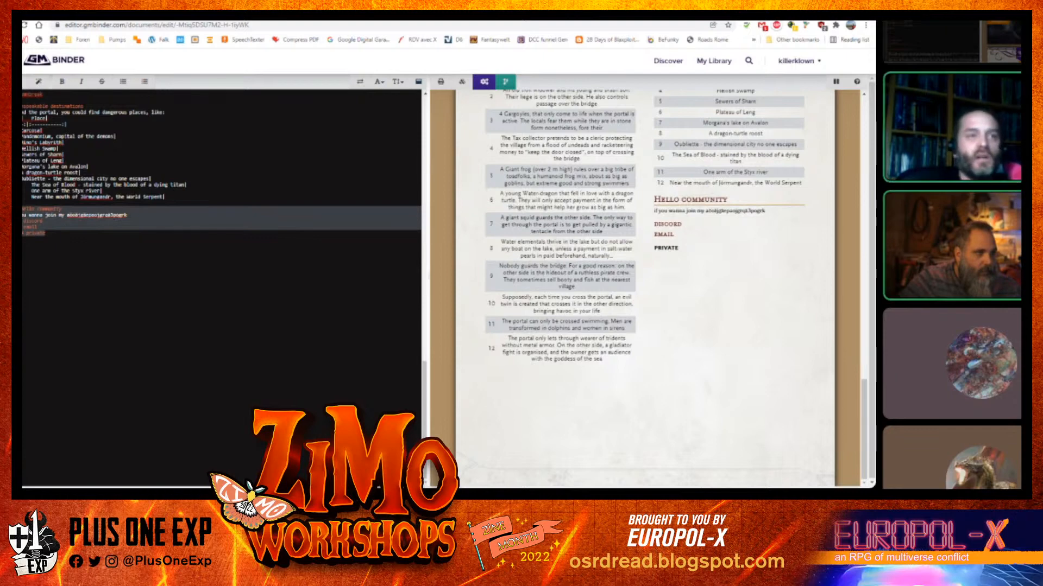
key(Delete)
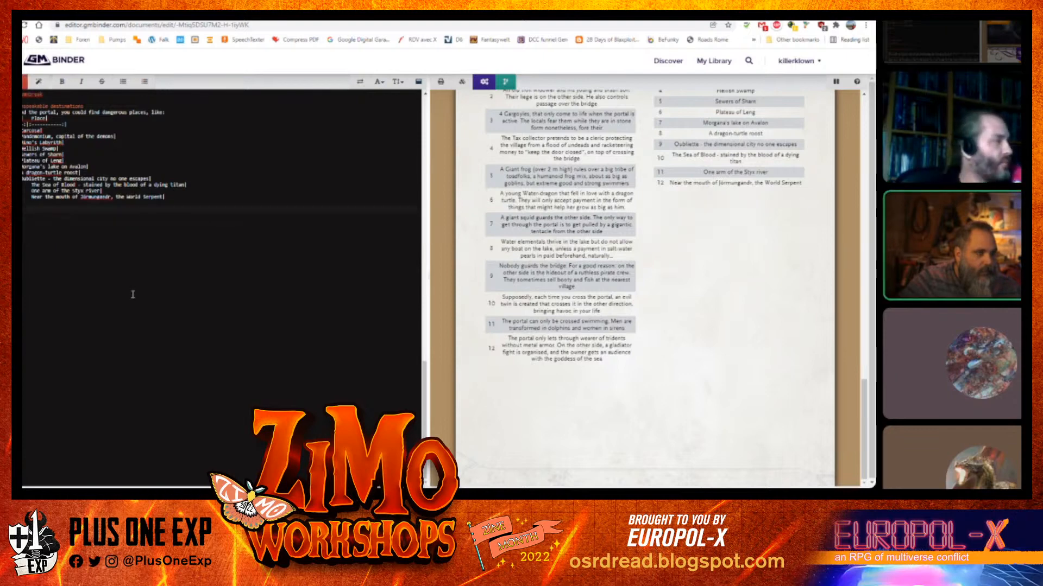
click(38, 82)
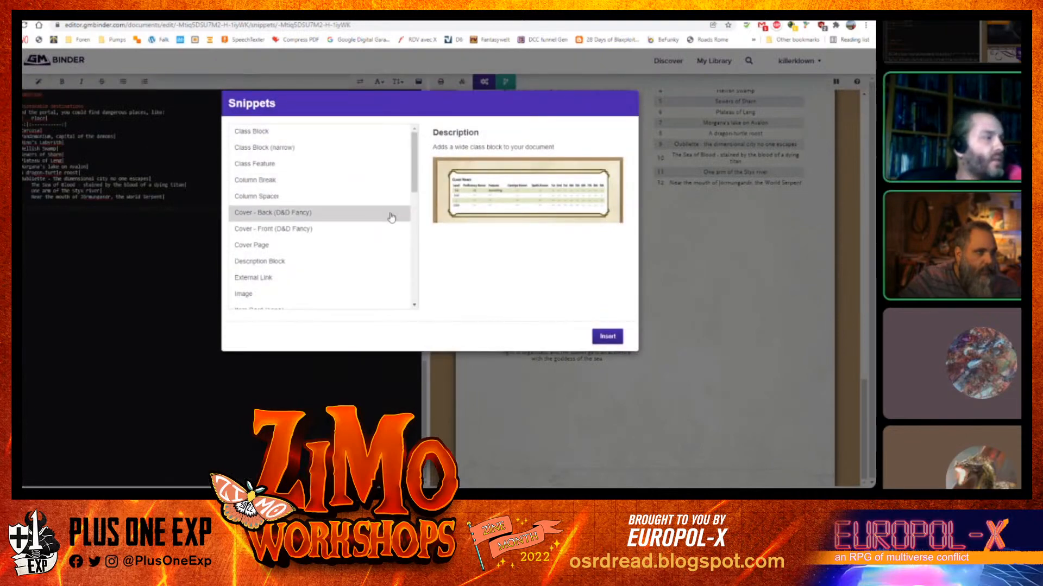
drag(414, 191, 414, 250)
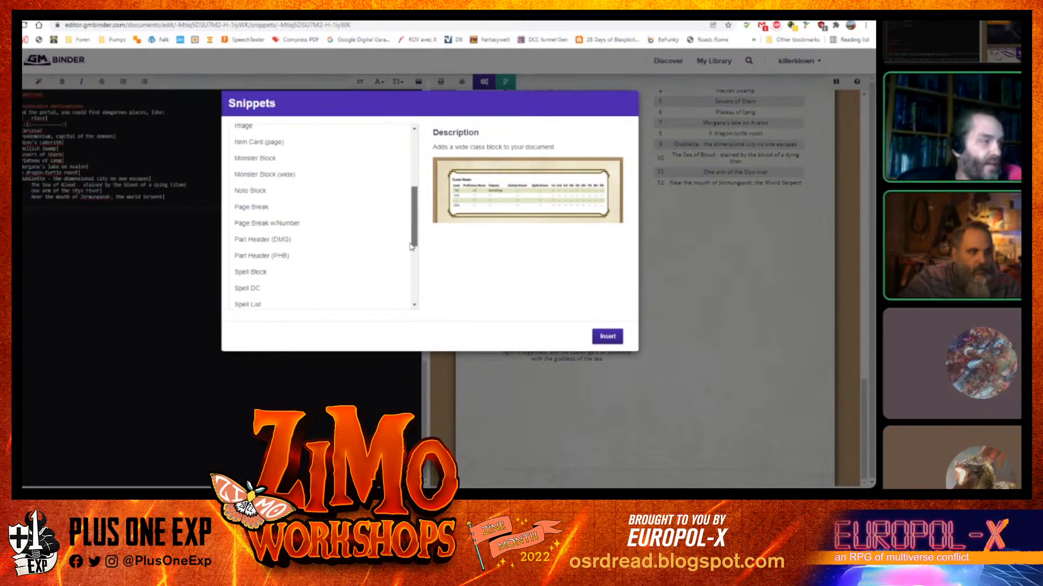
click(321, 210)
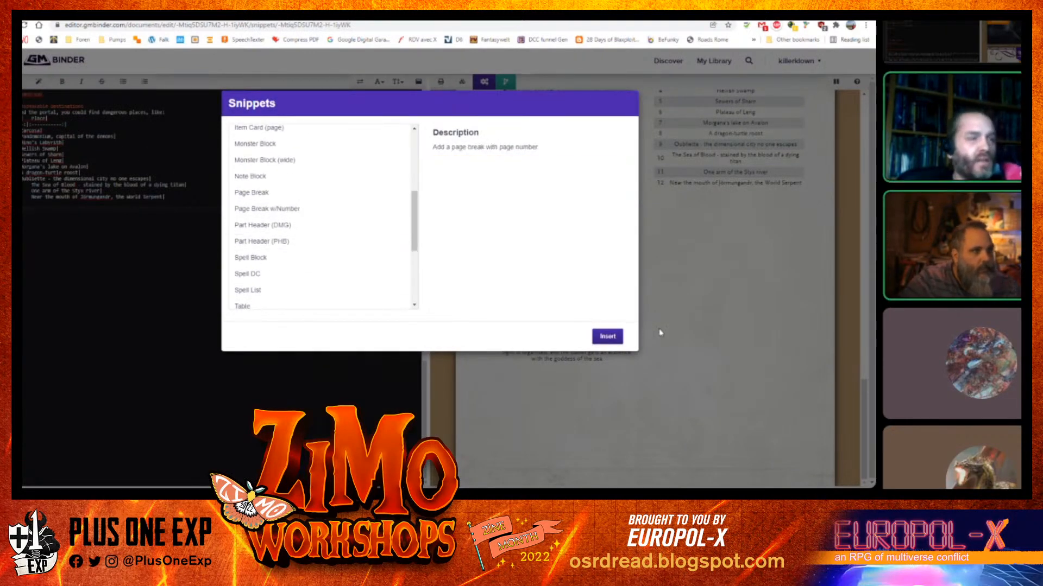
click(607, 337)
Scroll through the preview to review the new blank last page and the cover
scroll(820, 289, down, 5)
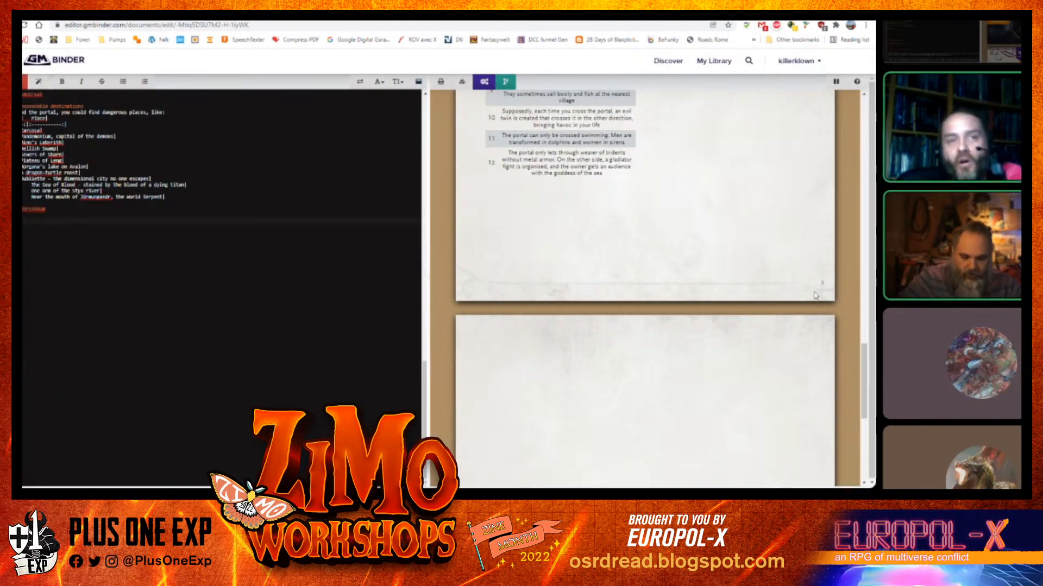
scroll(699, 348, down, 5)
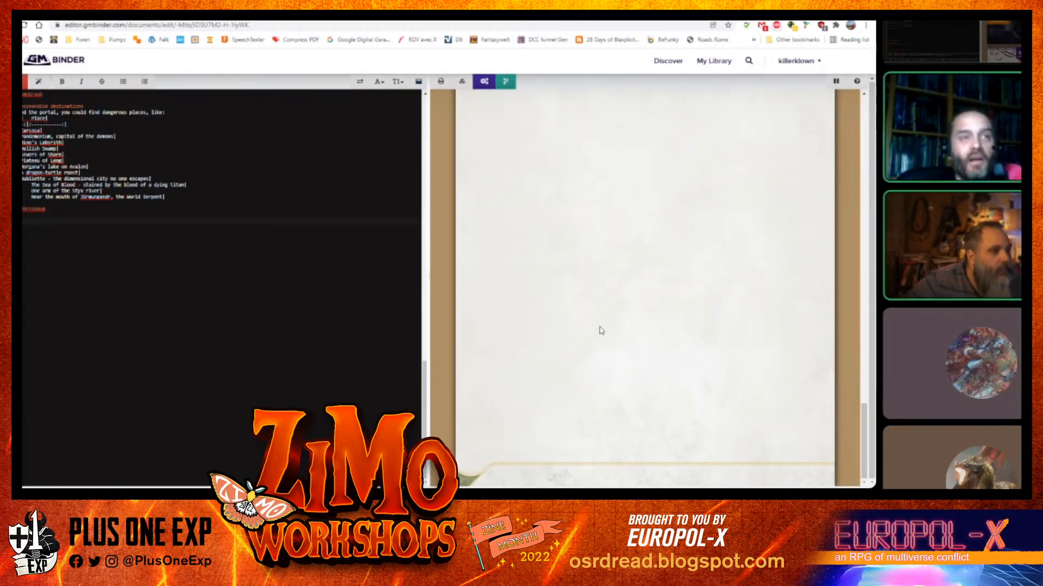
scroll(637, 365, up, 5)
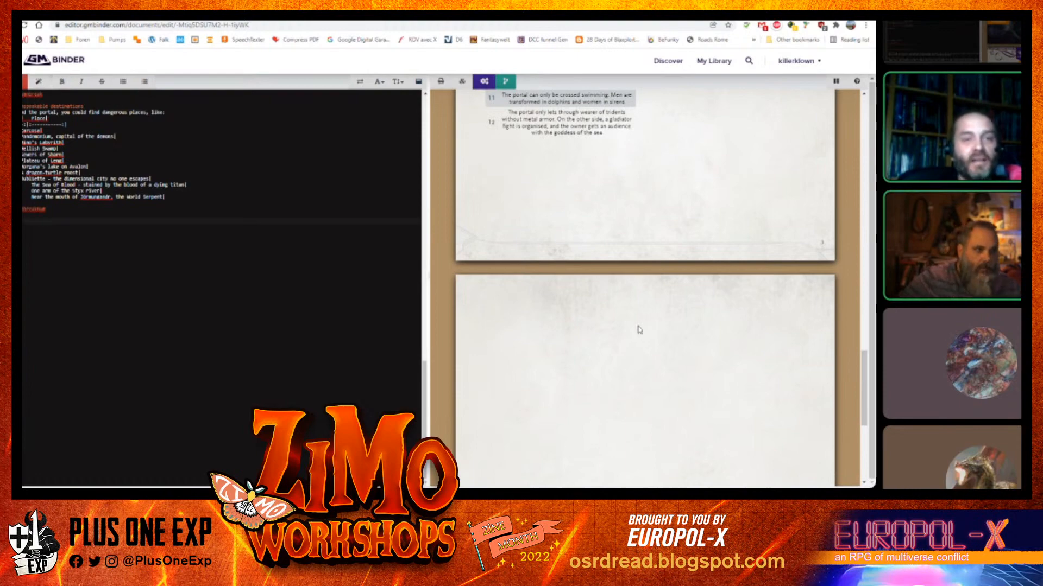
scroll(639, 330, down, 5)
scroll(638, 333, up, 15)
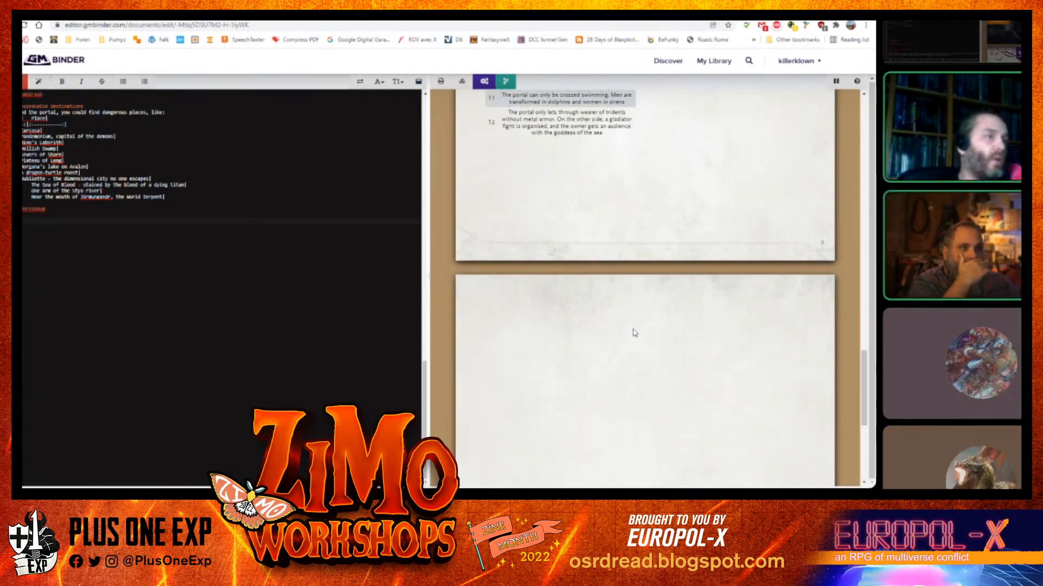
scroll(633, 327, up, 5)
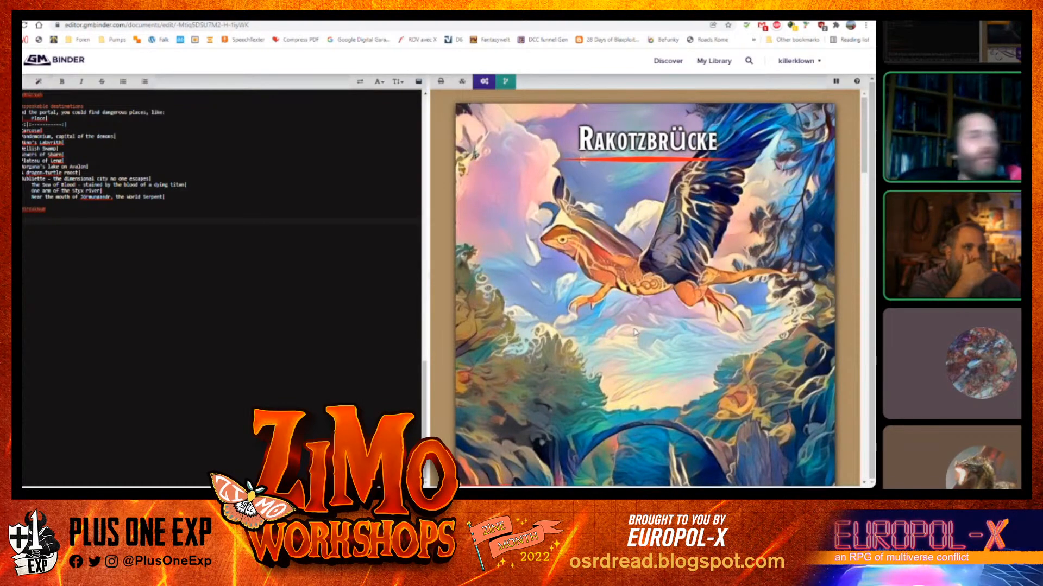
scroll(600, 359, down, 10)
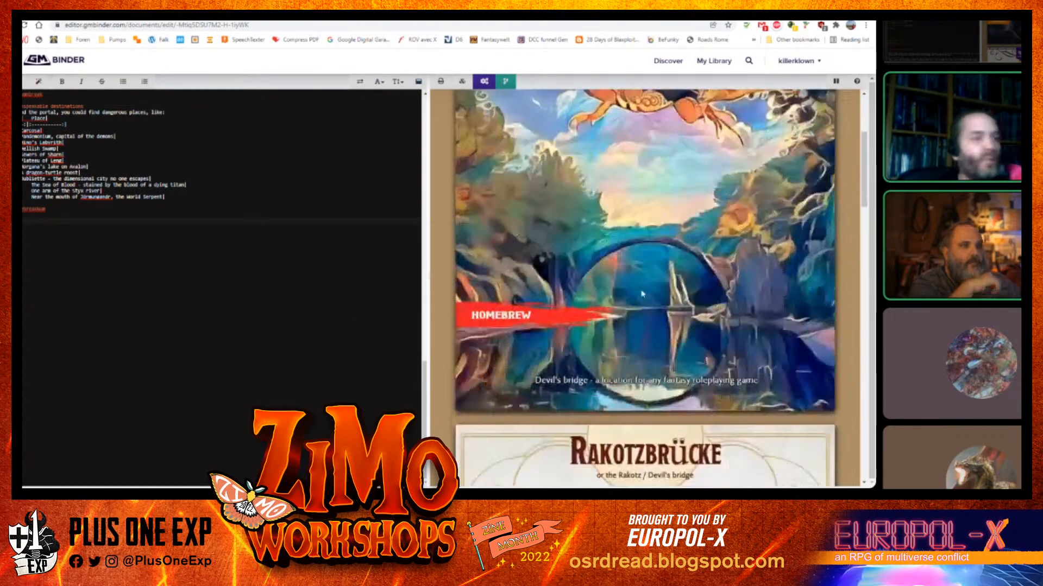
scroll(634, 278, up, 10)
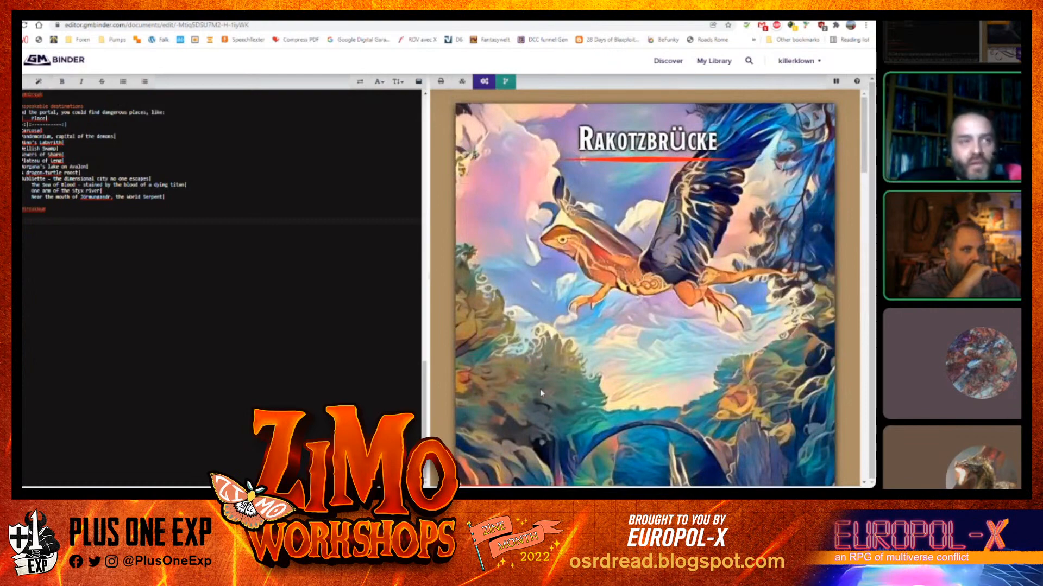
scroll(635, 315, down, 2)
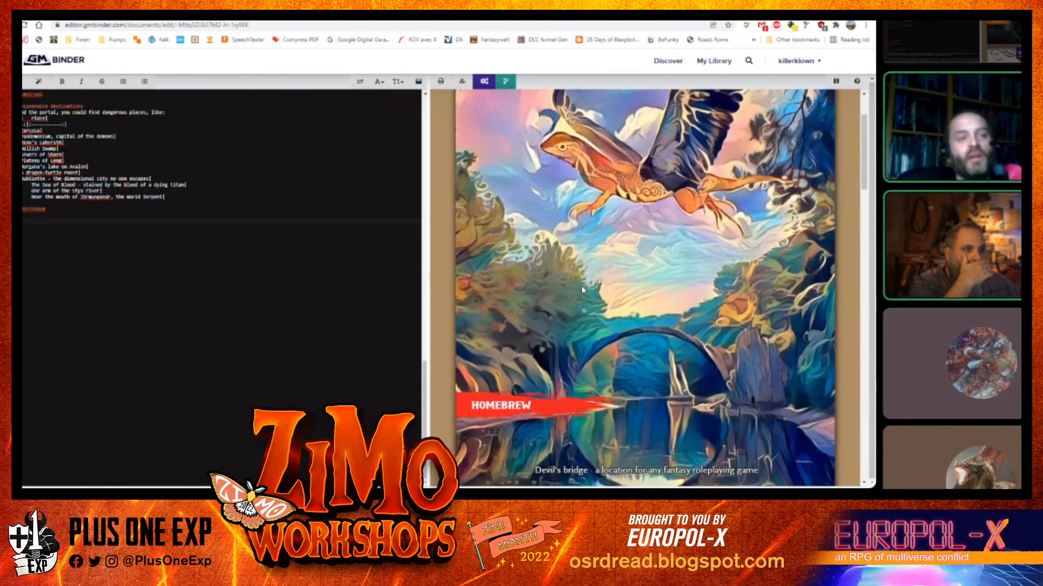
scroll(581, 286, down, 5)
scroll(584, 287, down, 10)
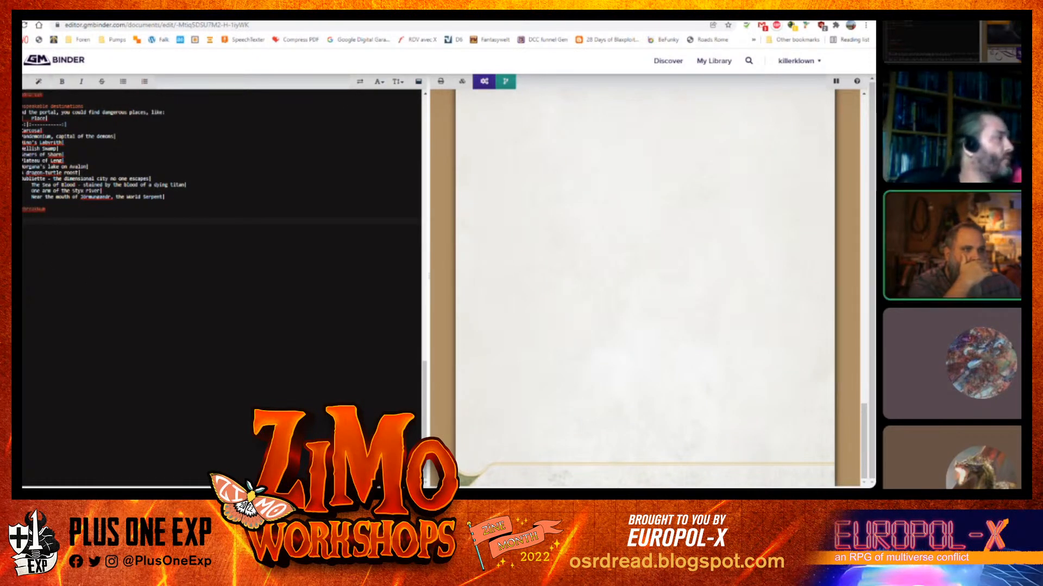
Insert the Cover - Back (D&D Fancy) snippet at the end of the document
click(38, 82)
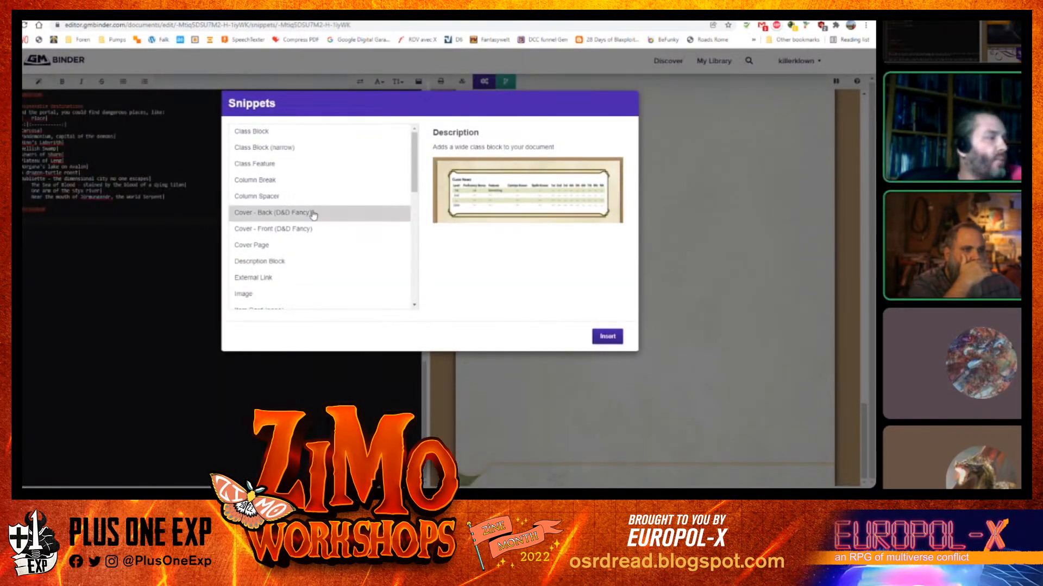
click(324, 212)
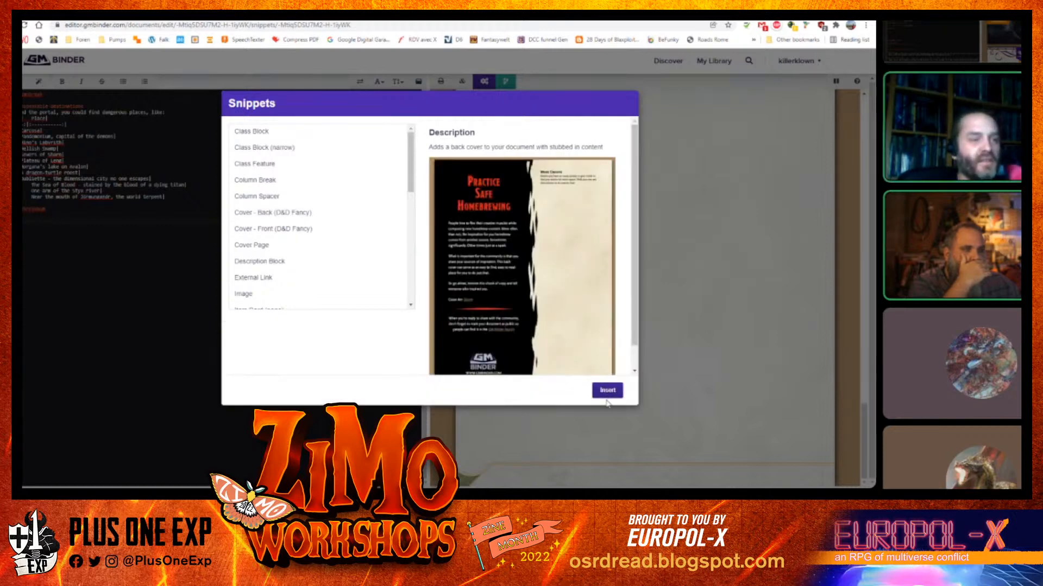
click(607, 391)
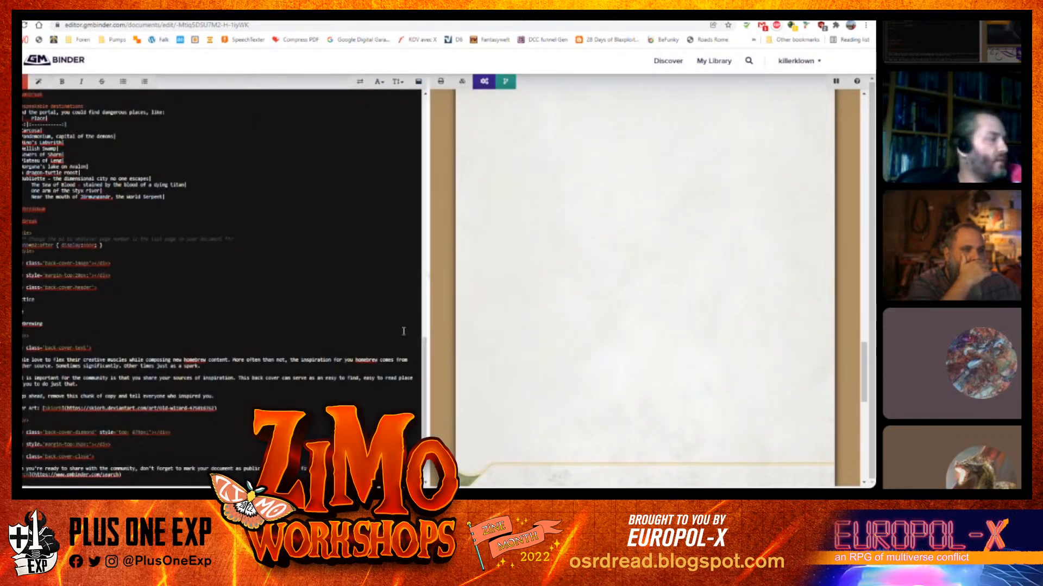
Scroll through the preview and source to review the back cover and the front cover code
scroll(669, 241, up, 5)
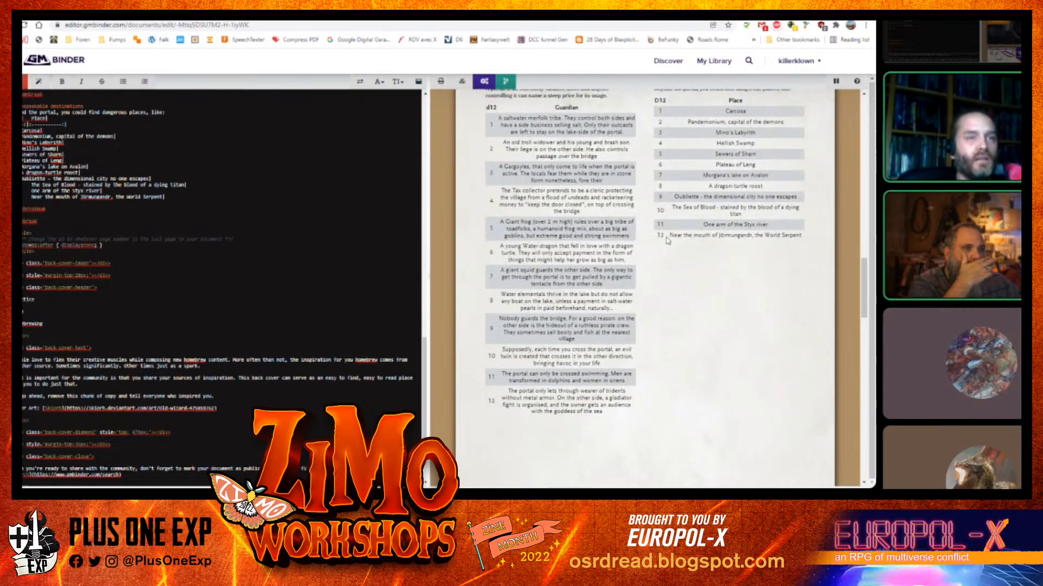
scroll(669, 241, down, 5)
scroll(668, 241, down, 5)
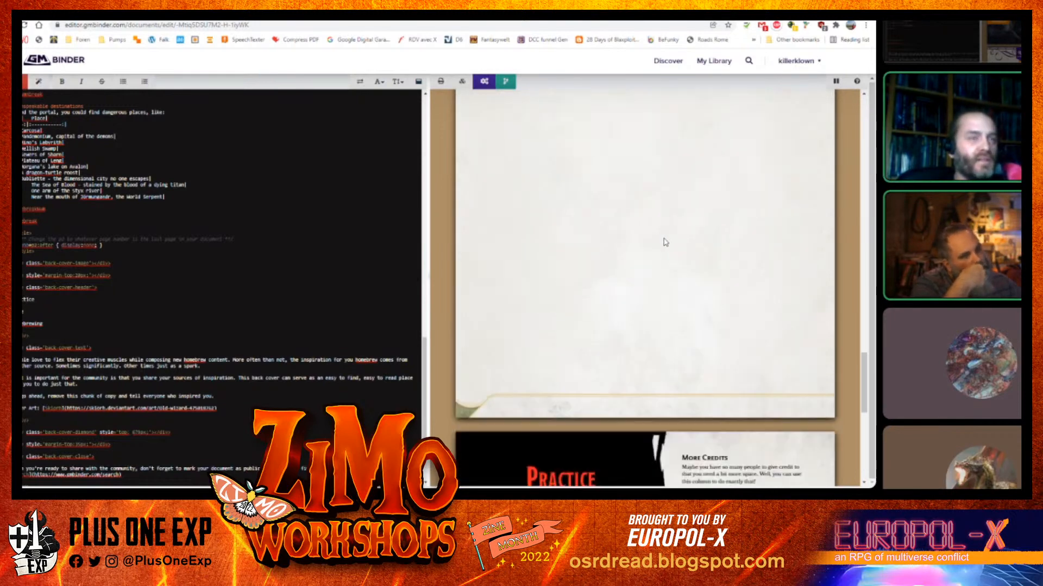
scroll(138, 340, down, 5)
scroll(138, 340, up, 5)
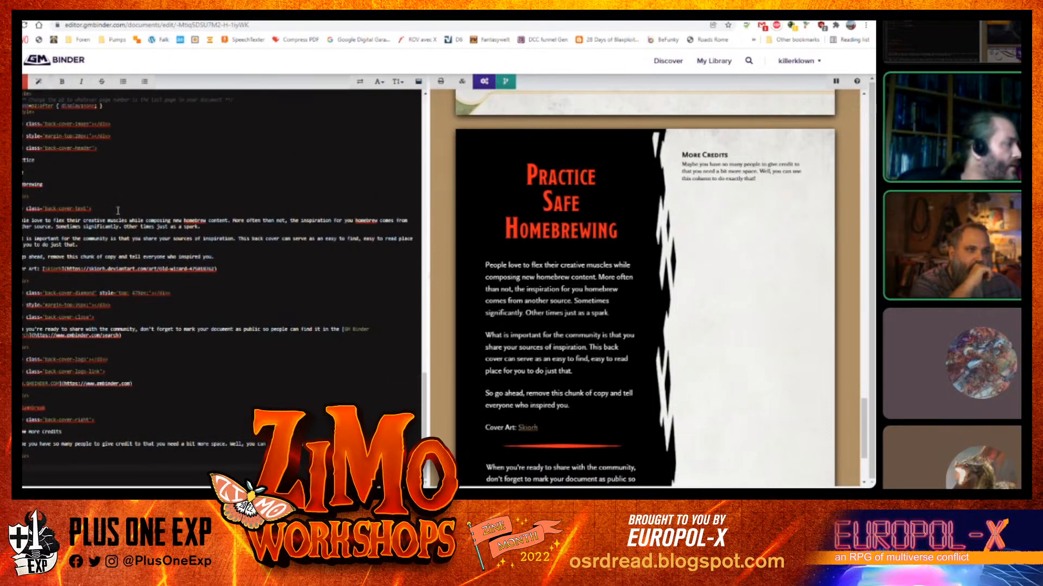
scroll(59, 188, up, 3)
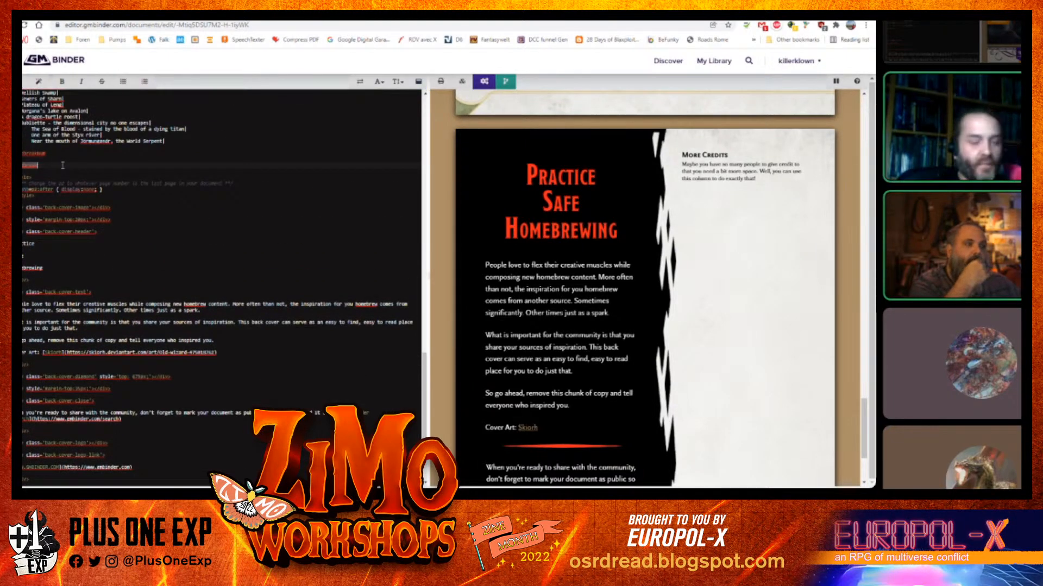
scroll(63, 165, down, 1)
scroll(63, 165, down, 1)
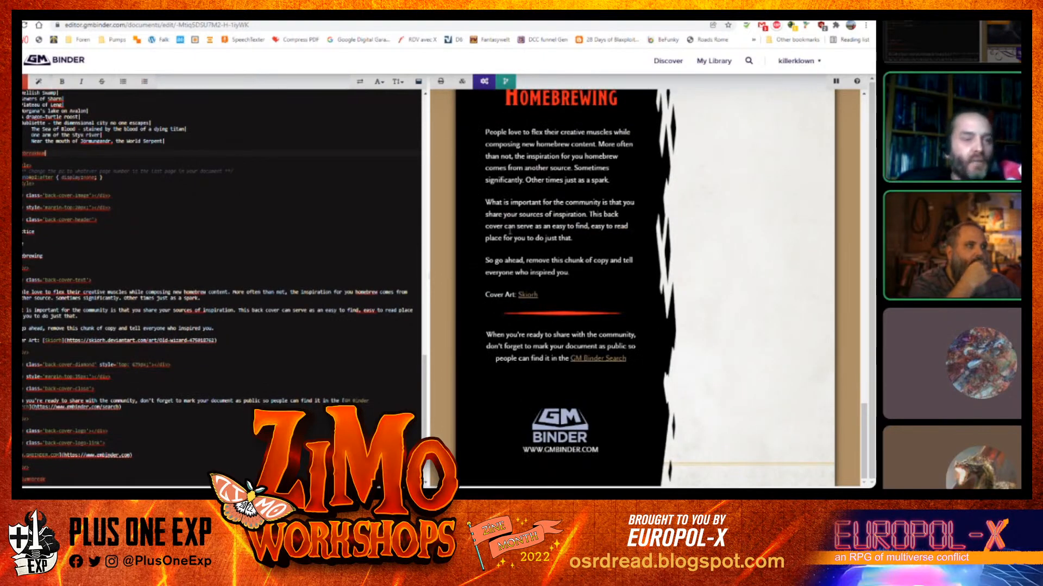
scroll(635, 315, up, 10)
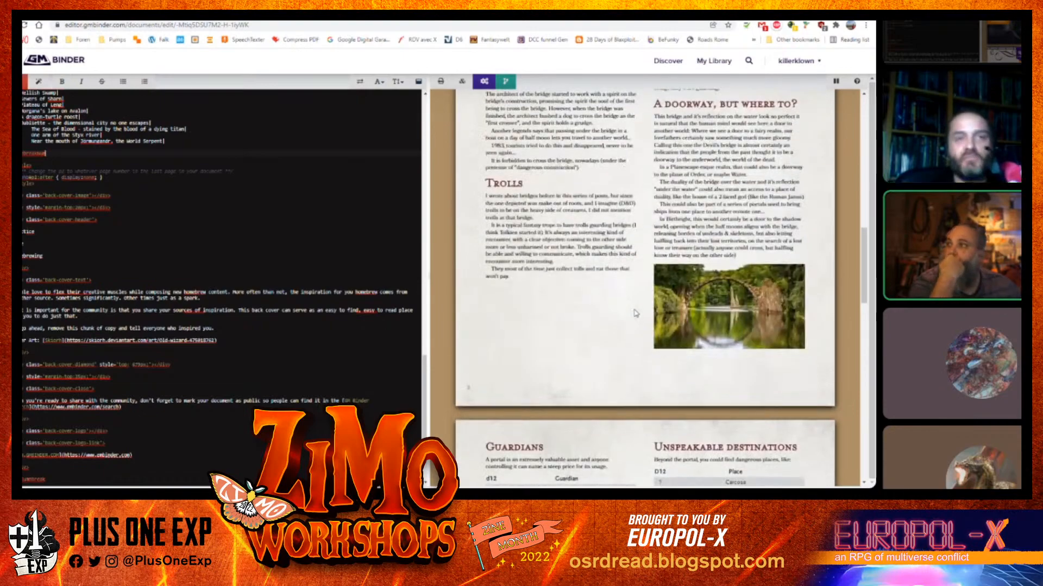
scroll(635, 314, up, 12)
scroll(635, 314, down, 6)
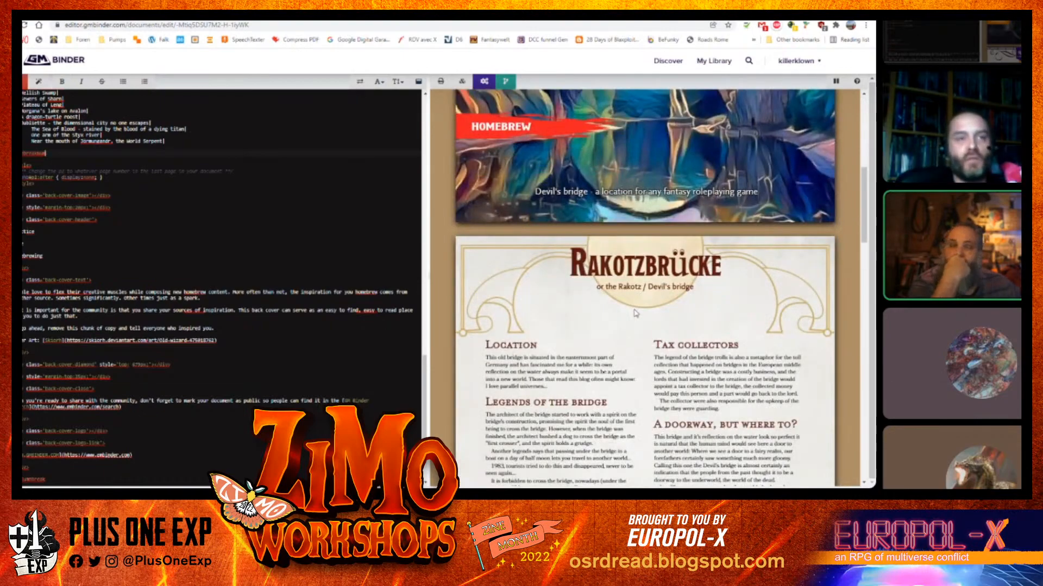
scroll(635, 313, down, 15)
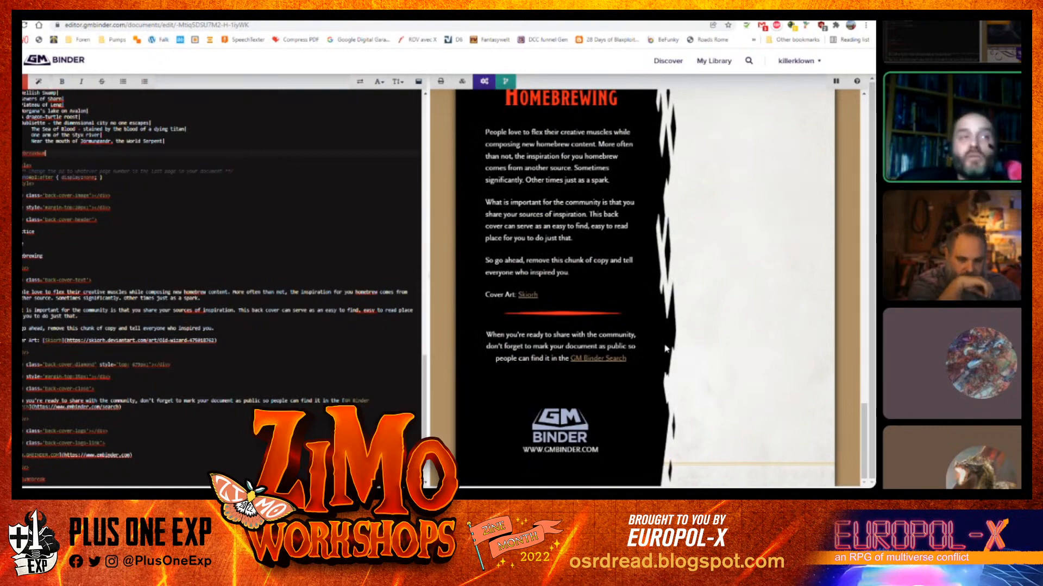
scroll(666, 348, up, 15)
scroll(665, 348, up, 5)
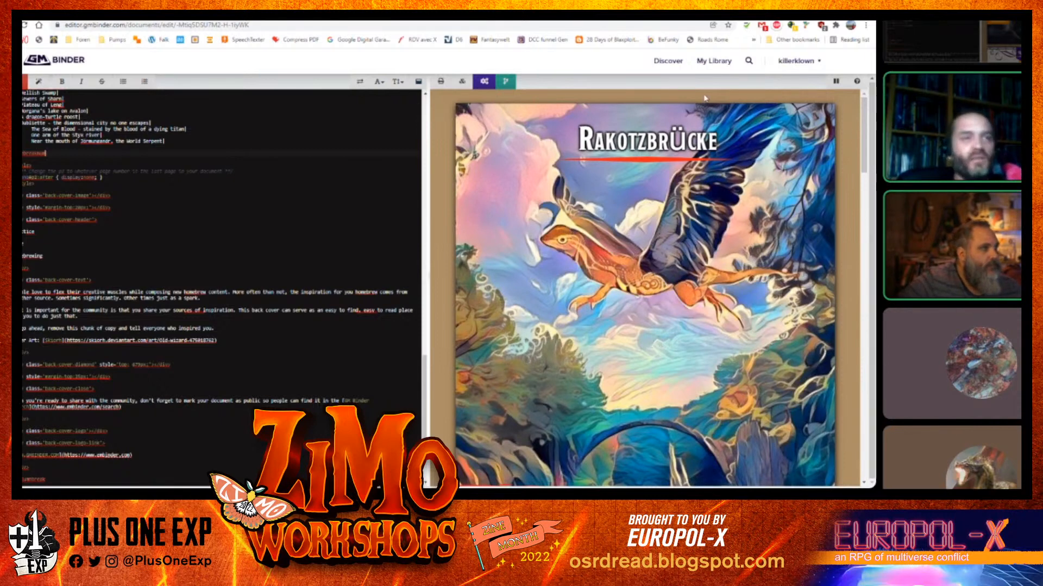
scroll(145, 234, up, 1)
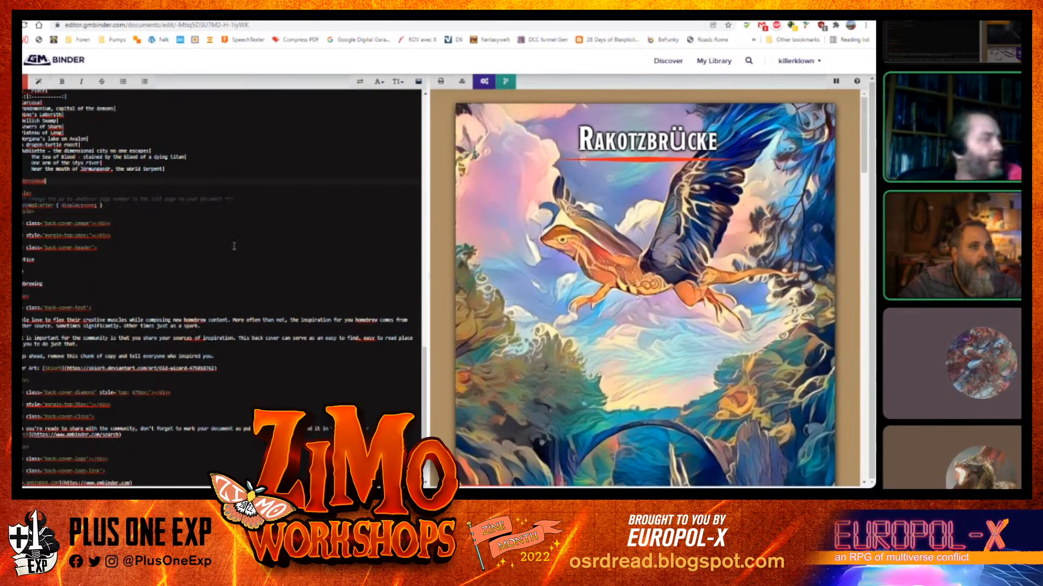
scroll(219, 260, up, 14)
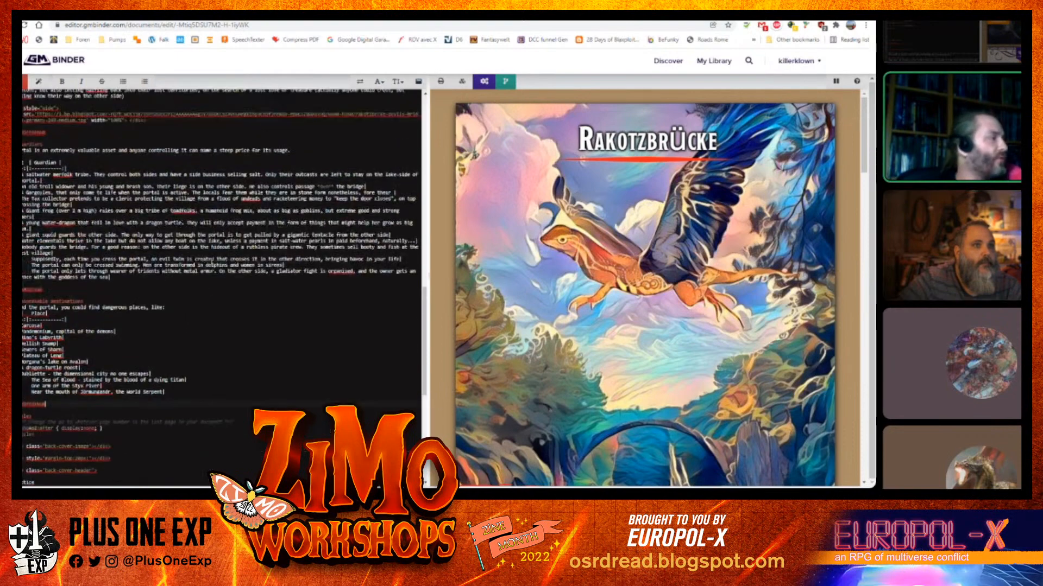
scroll(211, 261, up, 15)
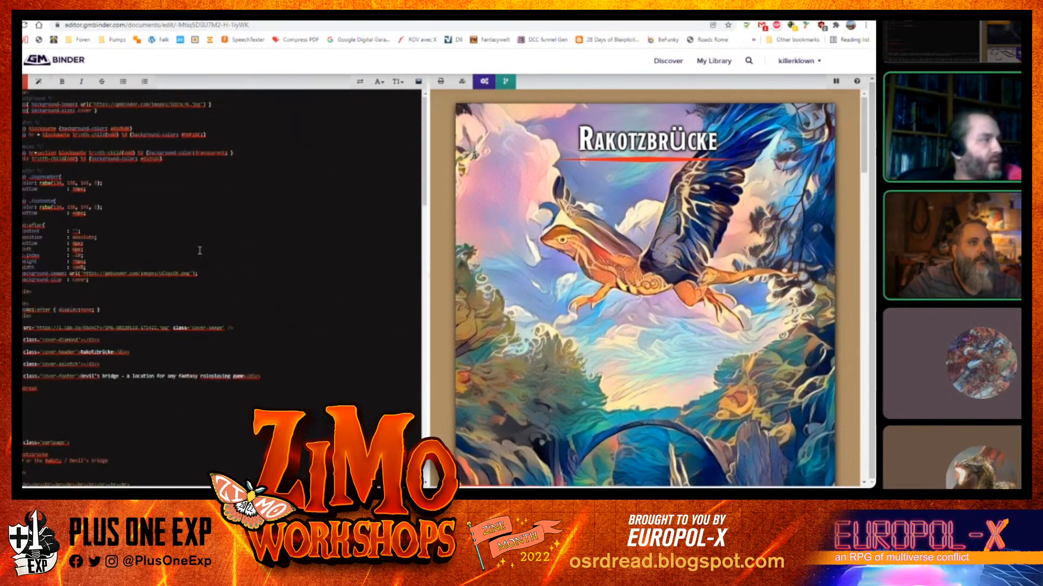
scroll(126, 280, down, 1)
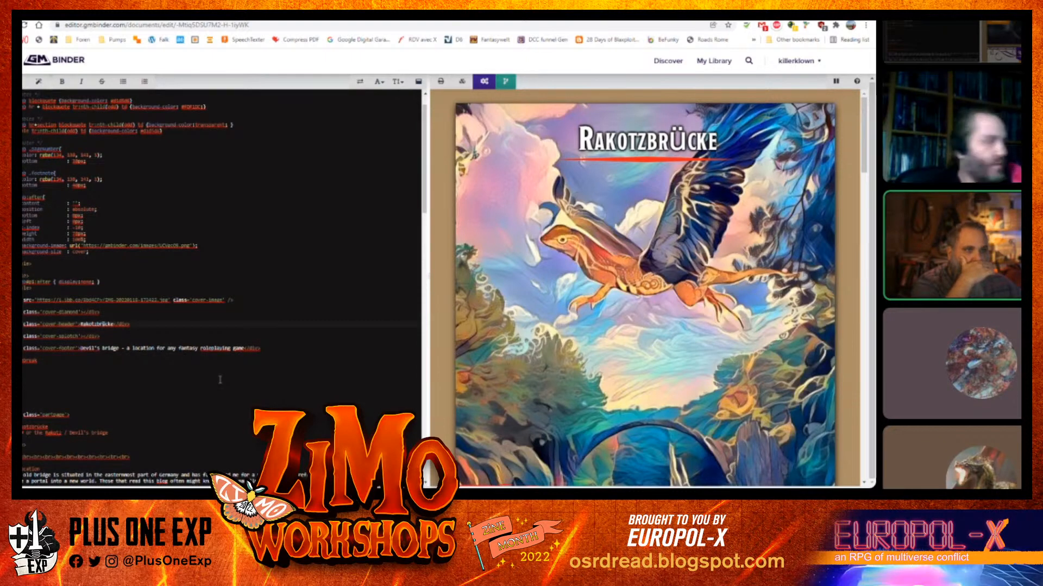
Respell the front cover title as "Rakotzbruecke" and review the result in the preview
text(ue)
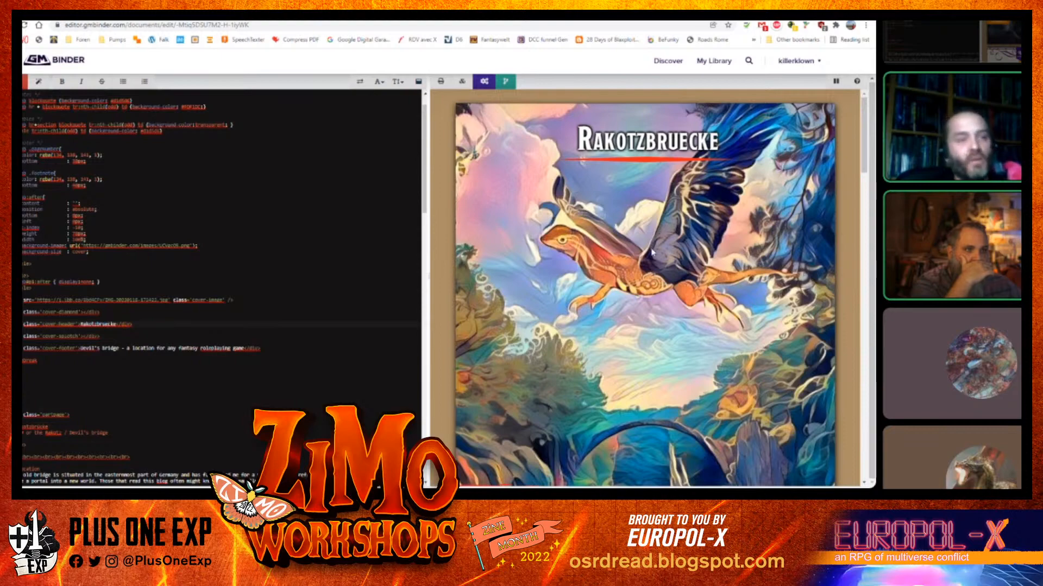
scroll(652, 251, down, 6)
scroll(631, 239, down, 5)
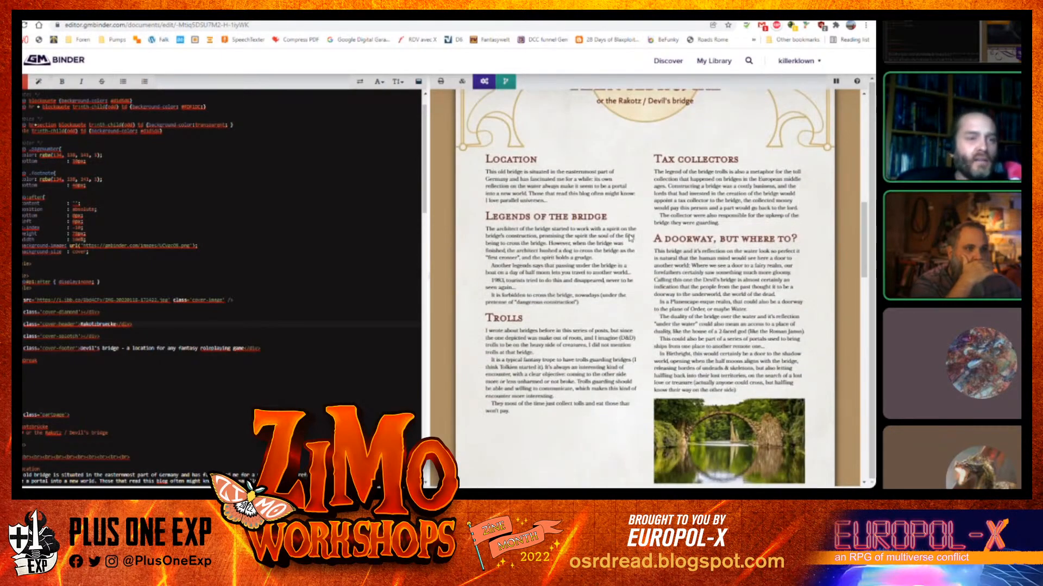
scroll(630, 238, down, 15)
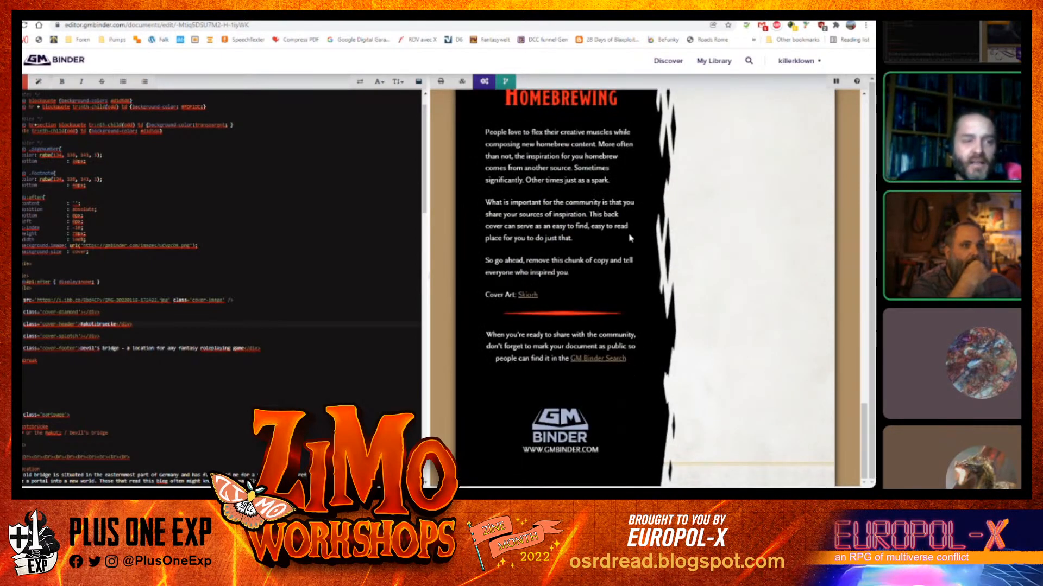
scroll(630, 260, up, 15)
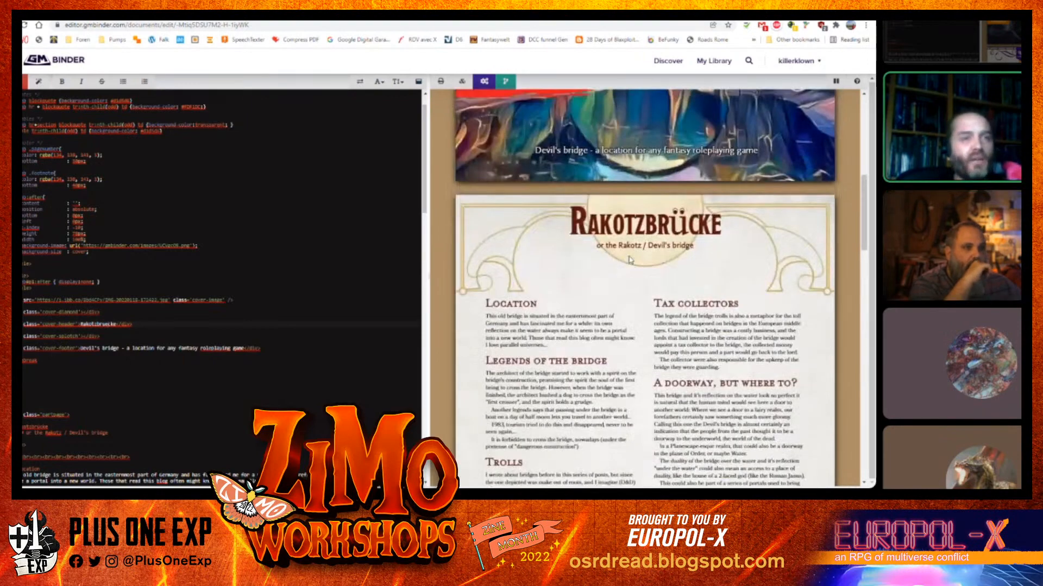
text(e)
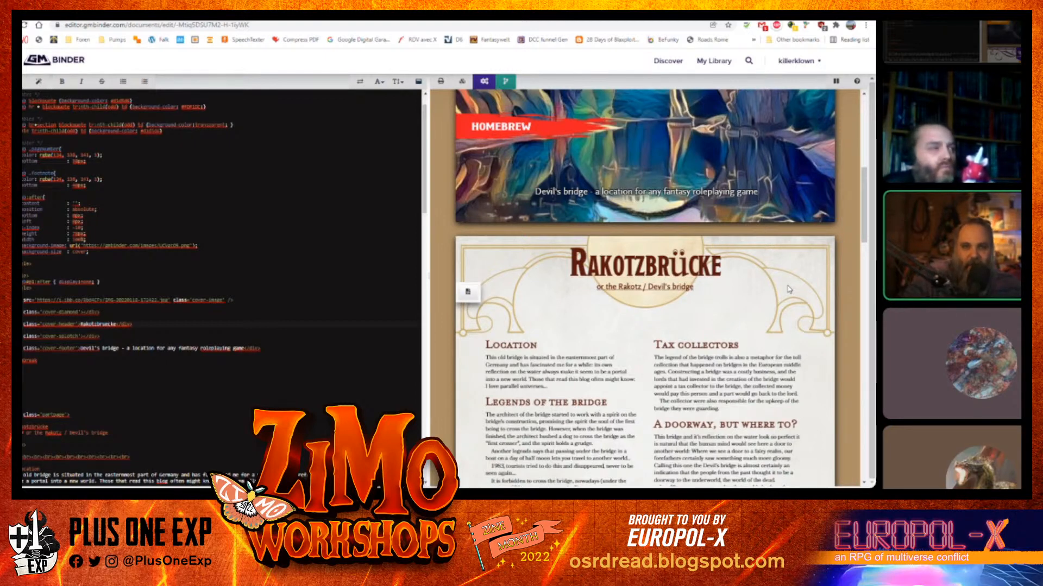
Scroll through every page of the preview, from the front cover to the back cover and back up
scroll(789, 290, up, 2)
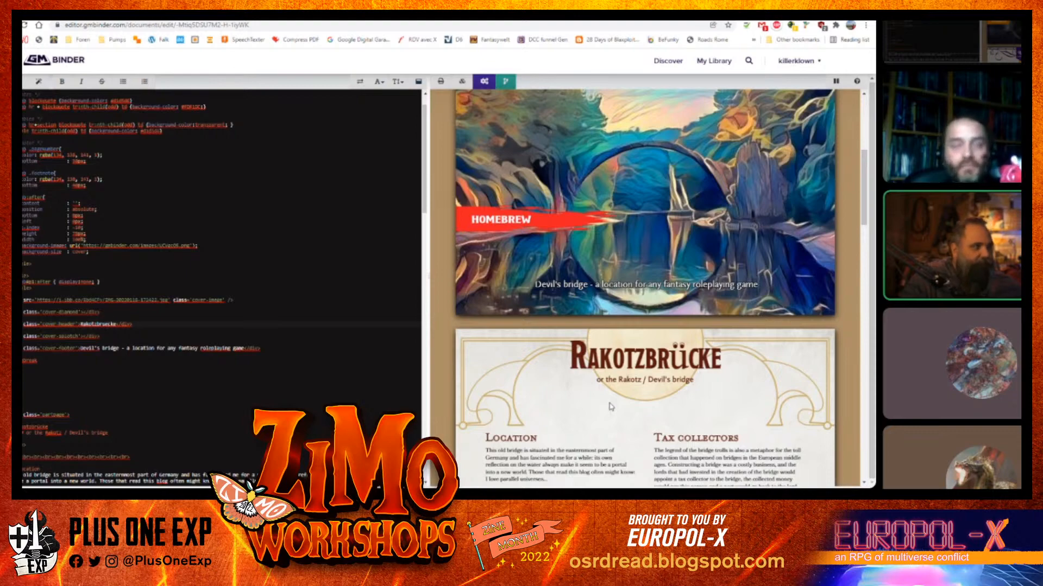
scroll(625, 408, down, 3)
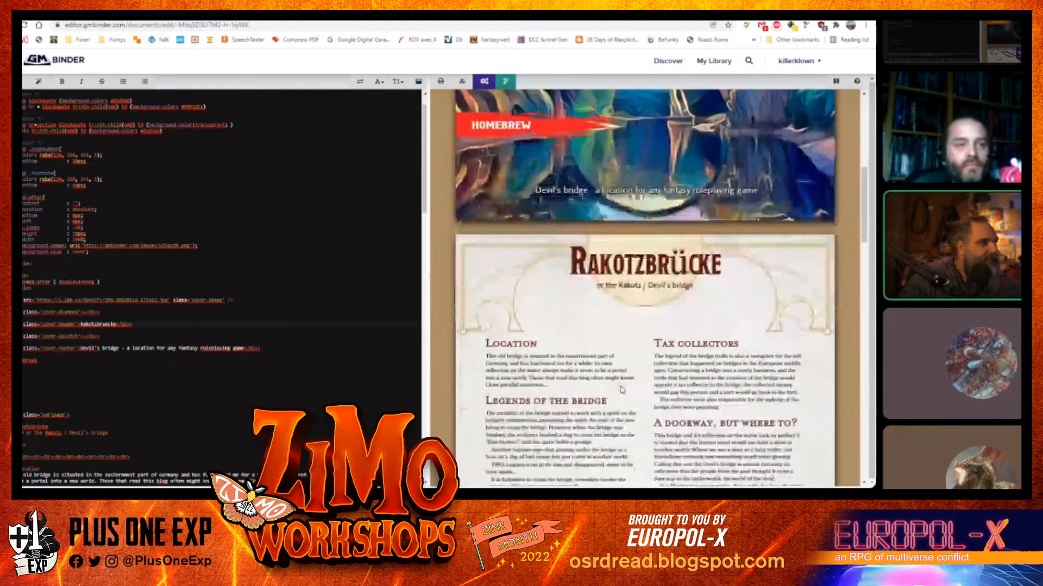
scroll(622, 387, down, 10)
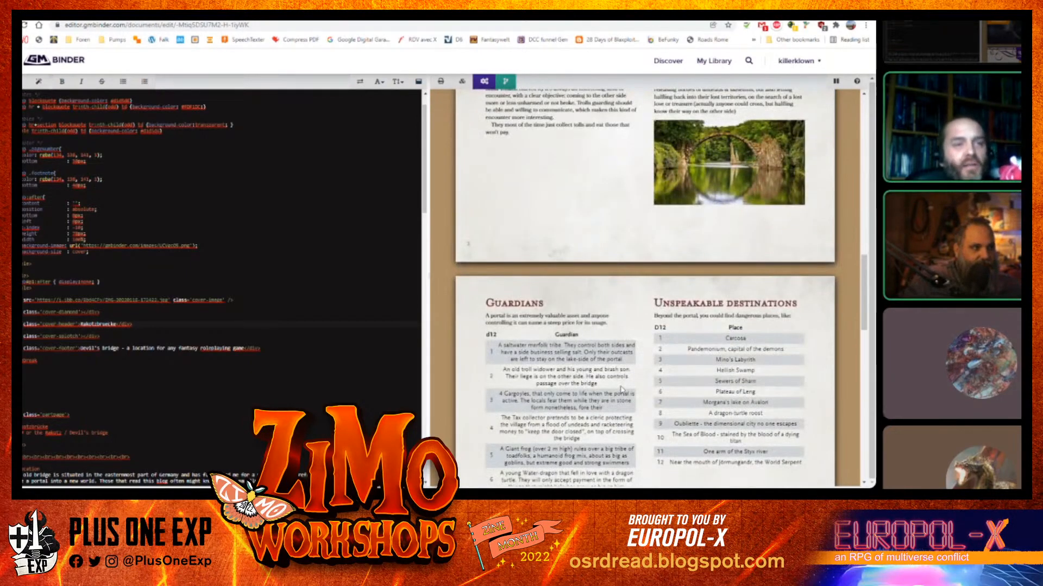
scroll(621, 390, down, 3)
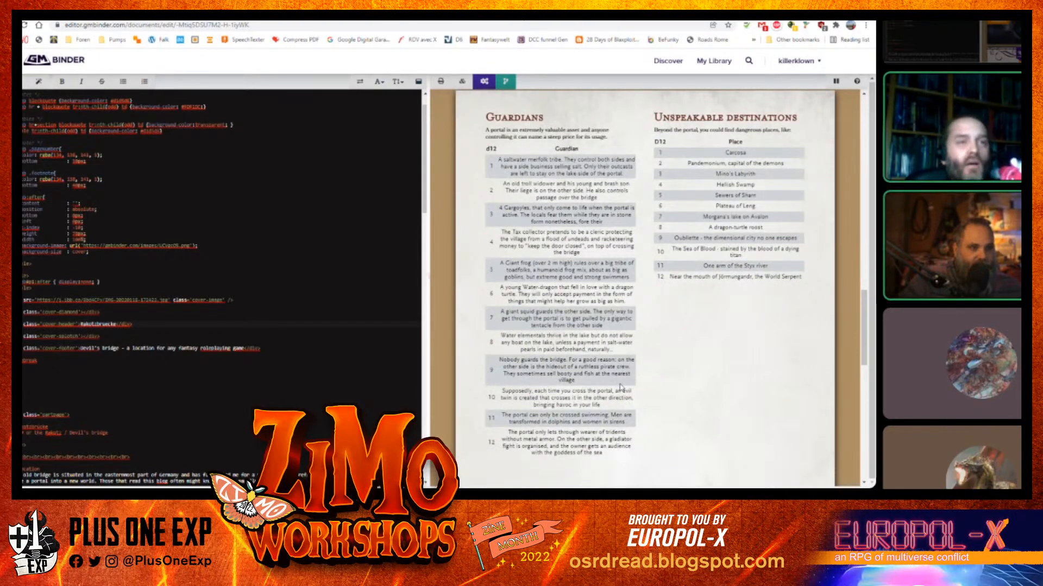
scroll(619, 387, down, 10)
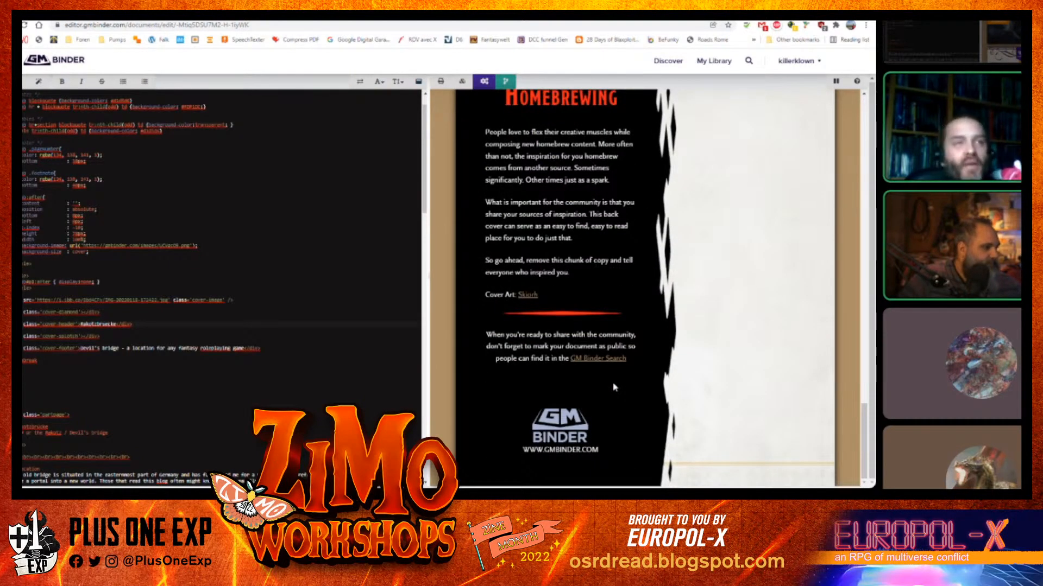
scroll(614, 387, up, 10)
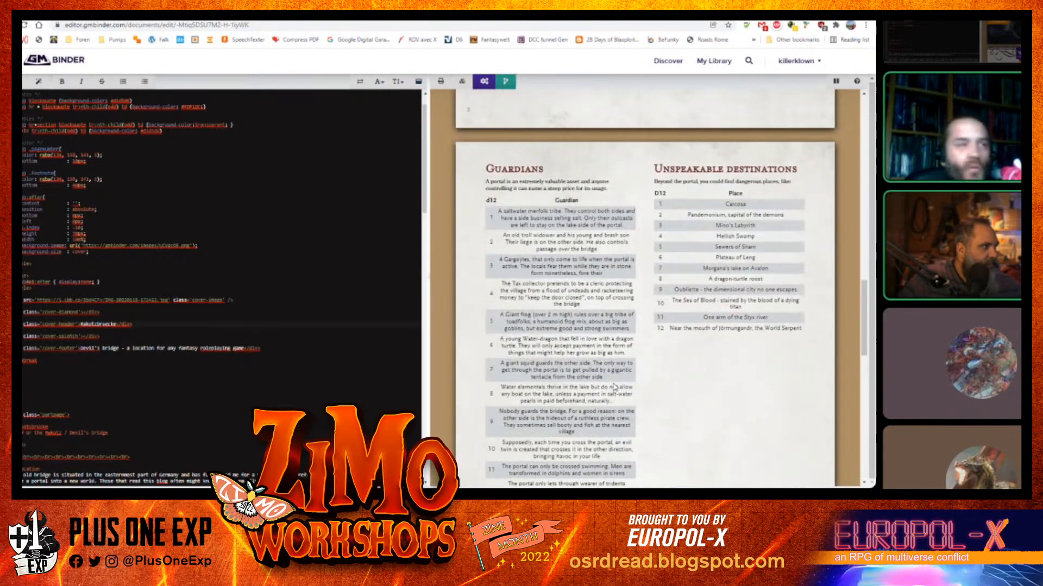
scroll(614, 387, up, 6)
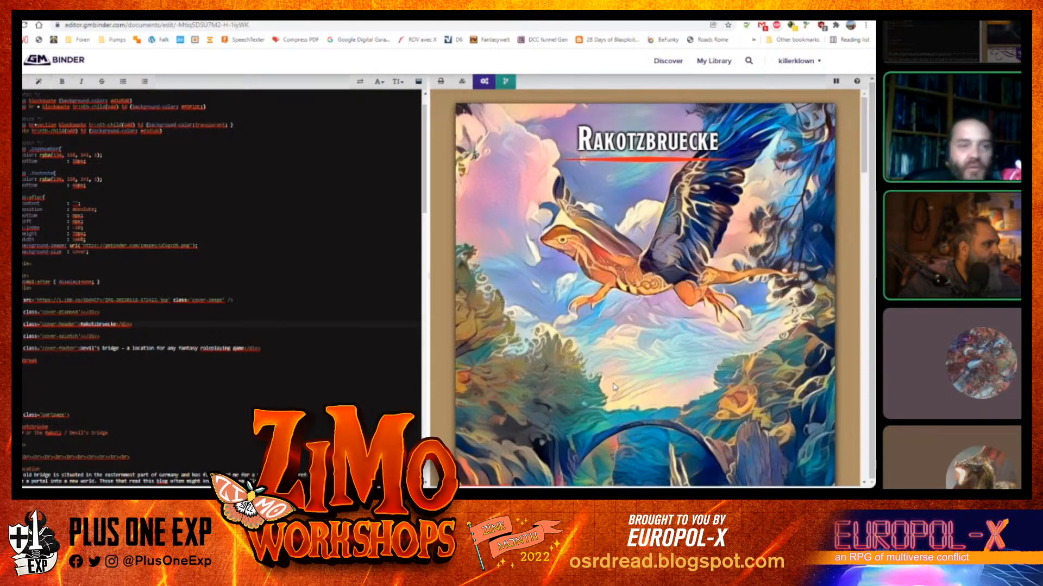
scroll(614, 386, down, 3)
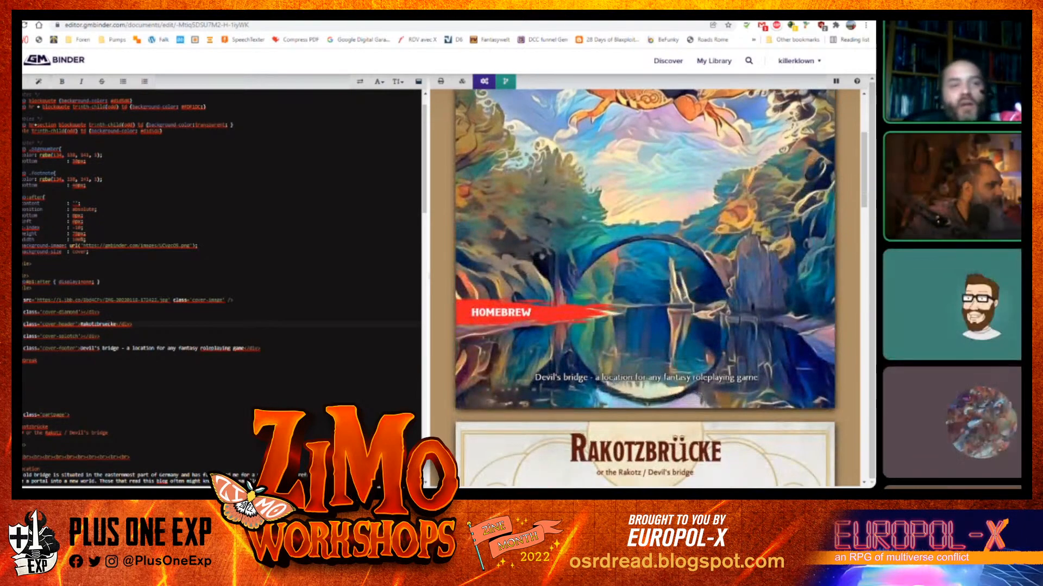
scroll(614, 386, down, 8)
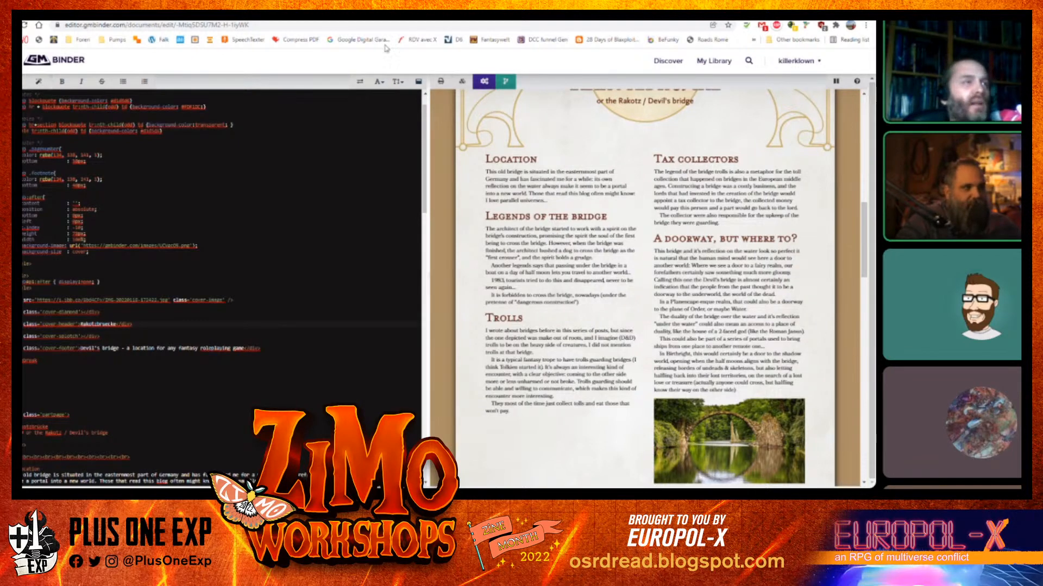
Open the print view and, under more settings, set the print scale to 100
click(440, 81)
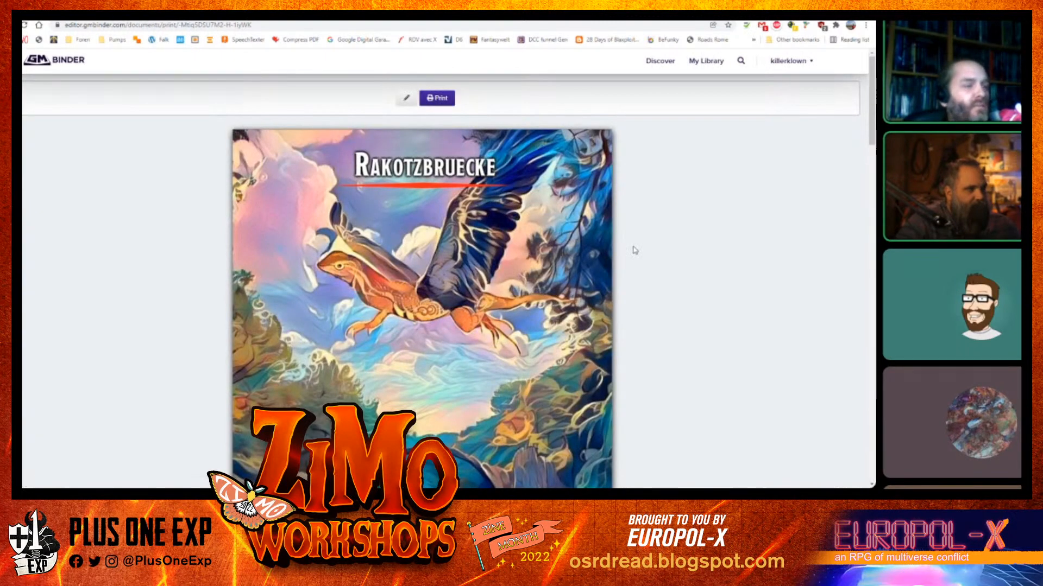
click(444, 99)
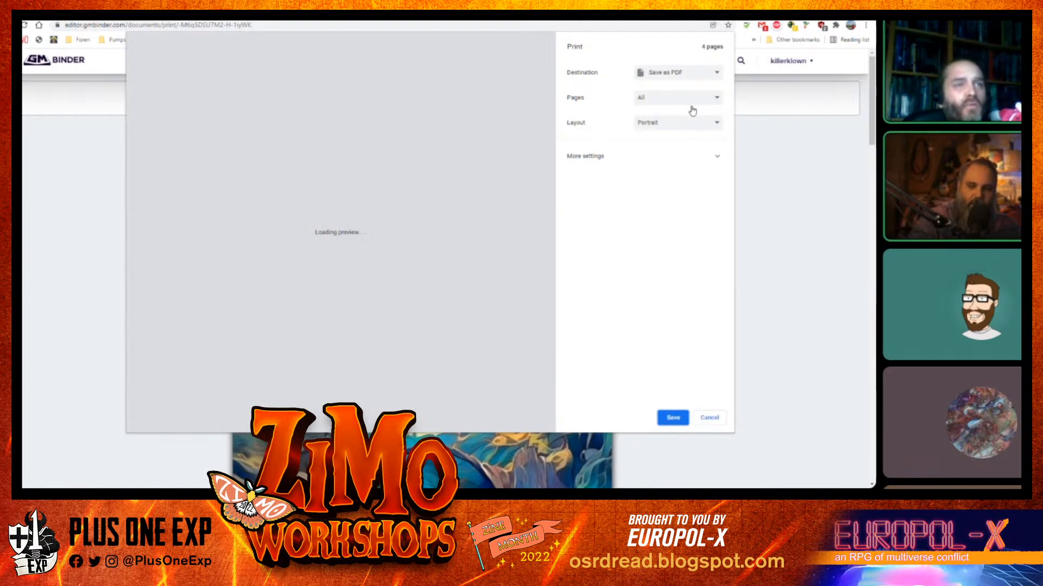
click(715, 156)
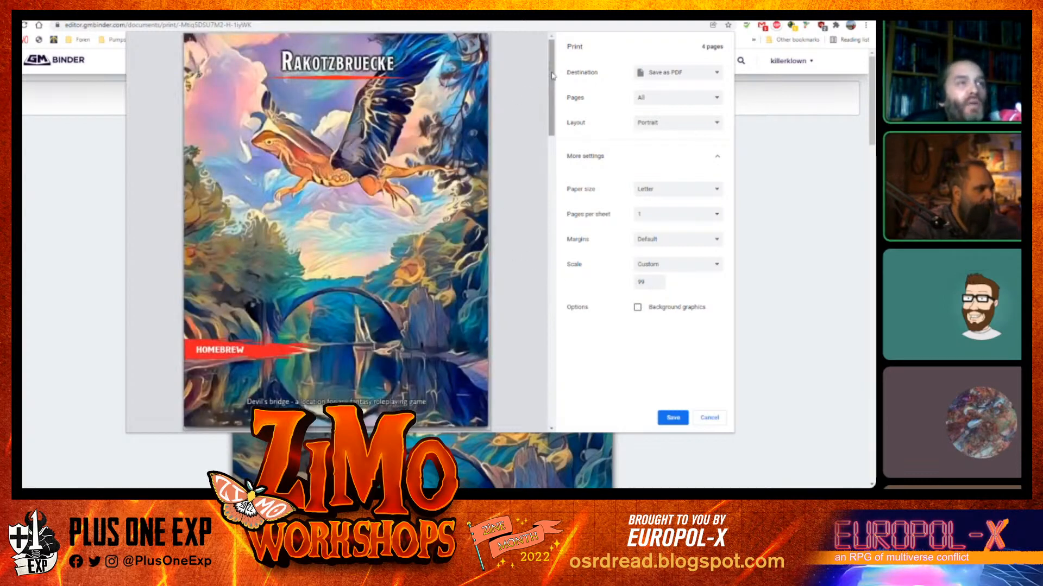
mouse_move(550, 76)
mouse_down()
mouse_move(535, 418)
mouse_move(528, 392)
mouse_move(543, 163)
mouse_move(560, 81)
mouse_move(553, 58)
mouse_up()
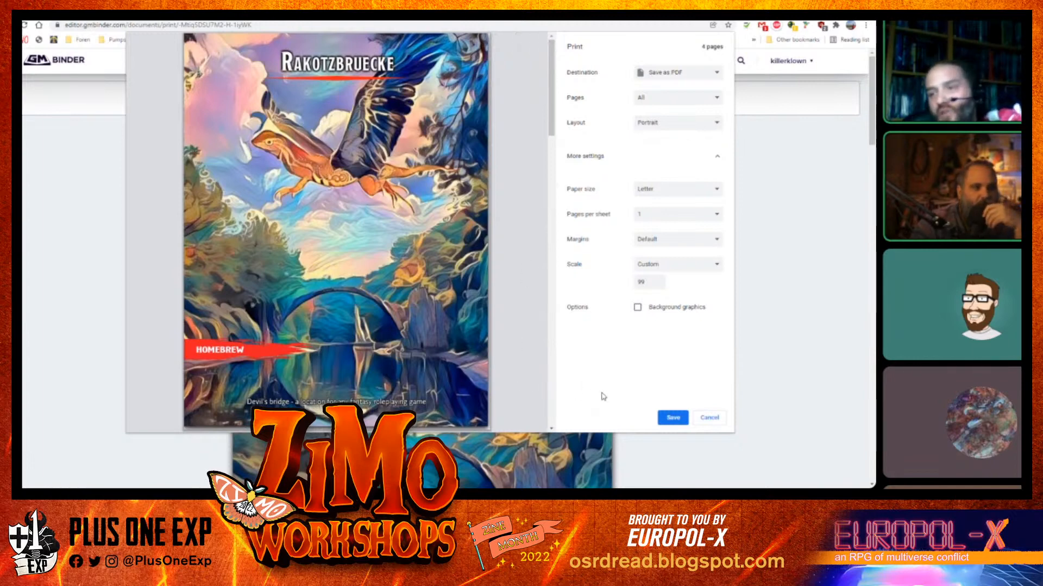
double_click(638, 282)
text(100)
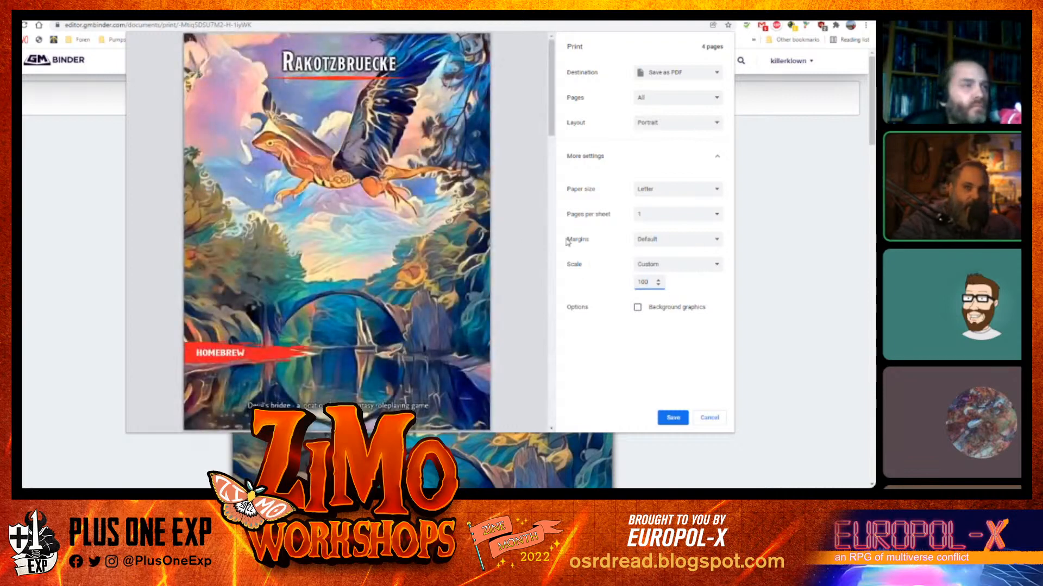
Page through the print preview of all four pages, then cancel printing
scroll(416, 263, down, 8)
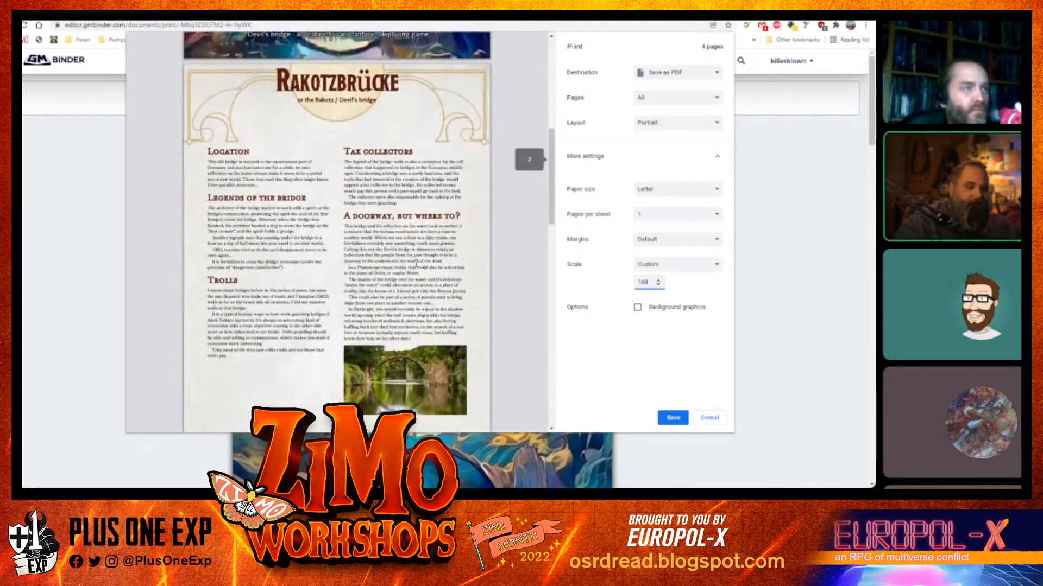
scroll(416, 263, down, 15)
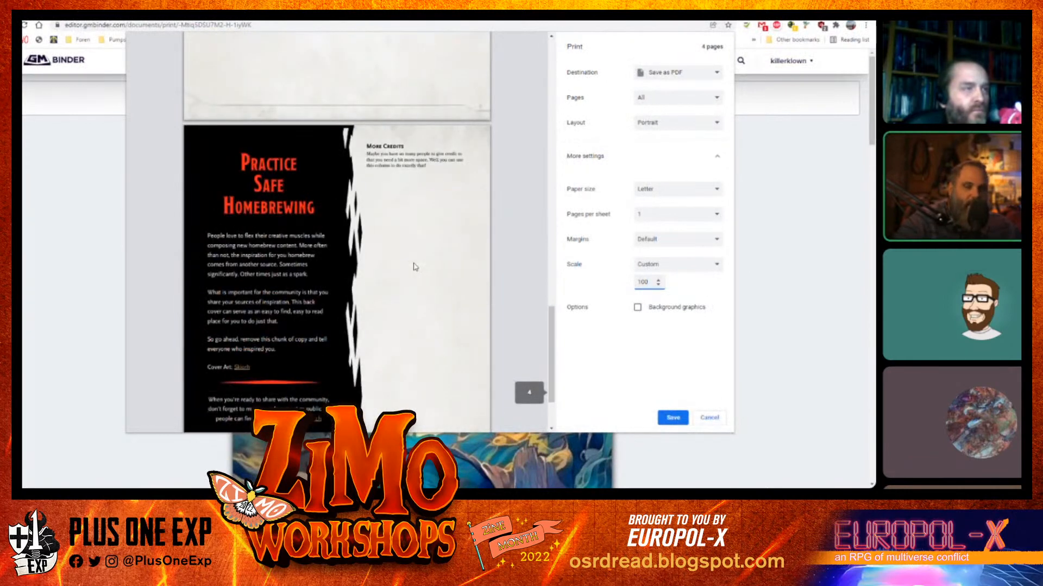
scroll(416, 266, down, 2)
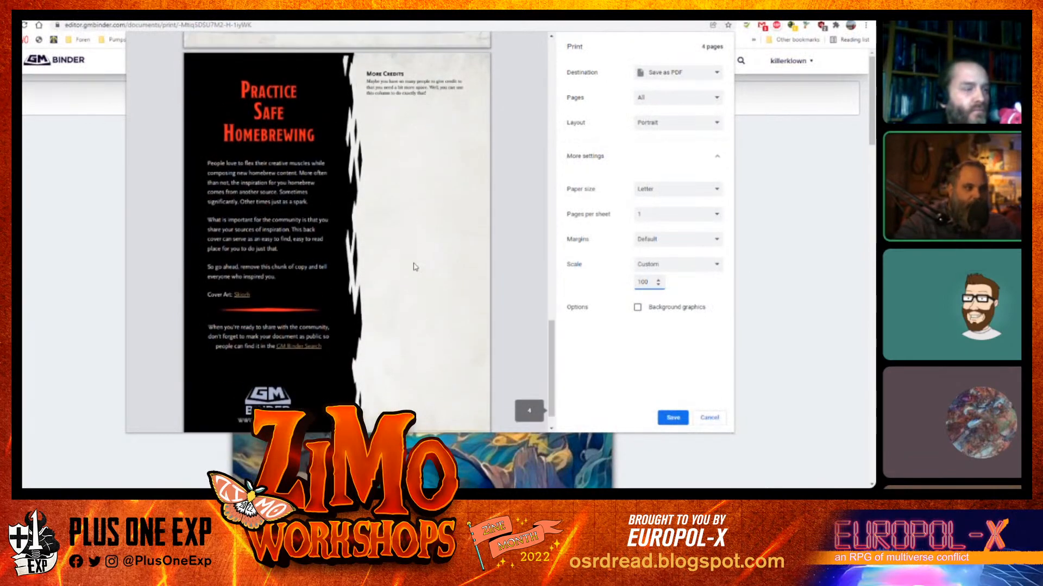
scroll(415, 266, up, 6)
scroll(415, 266, up, 4)
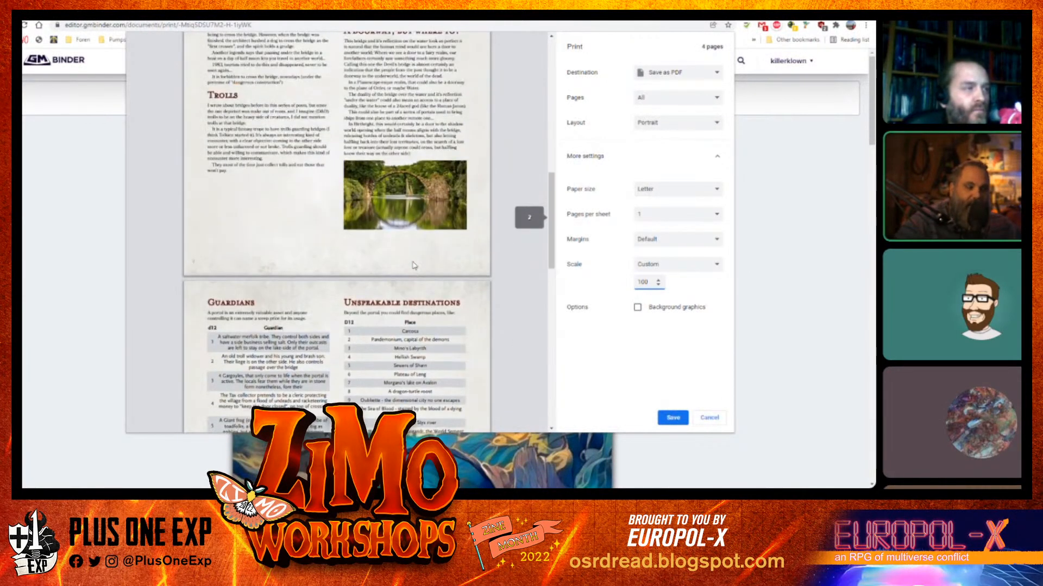
scroll(414, 265, up, 5)
scroll(414, 266, up, 3)
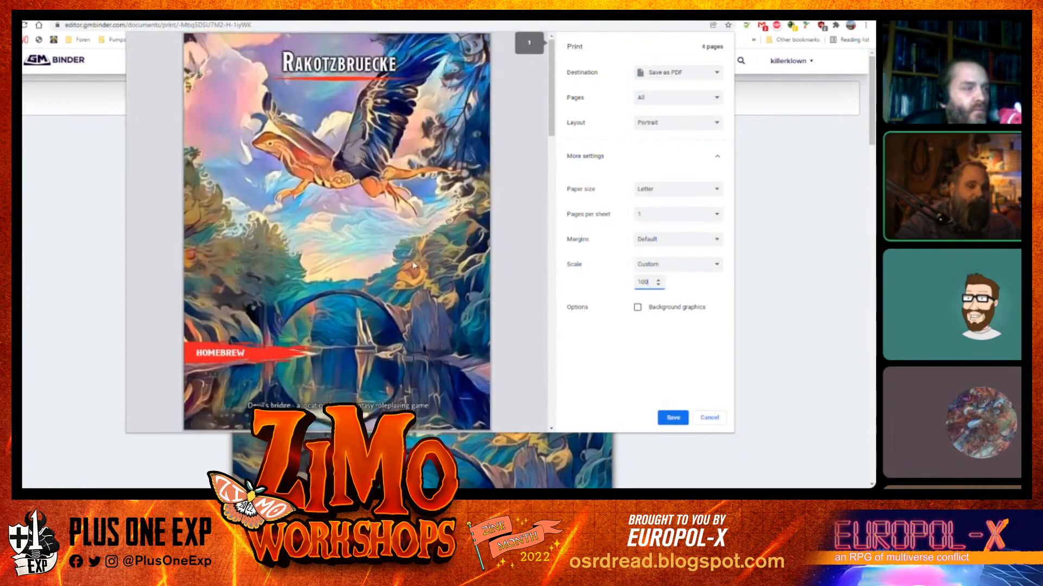
click(709, 418)
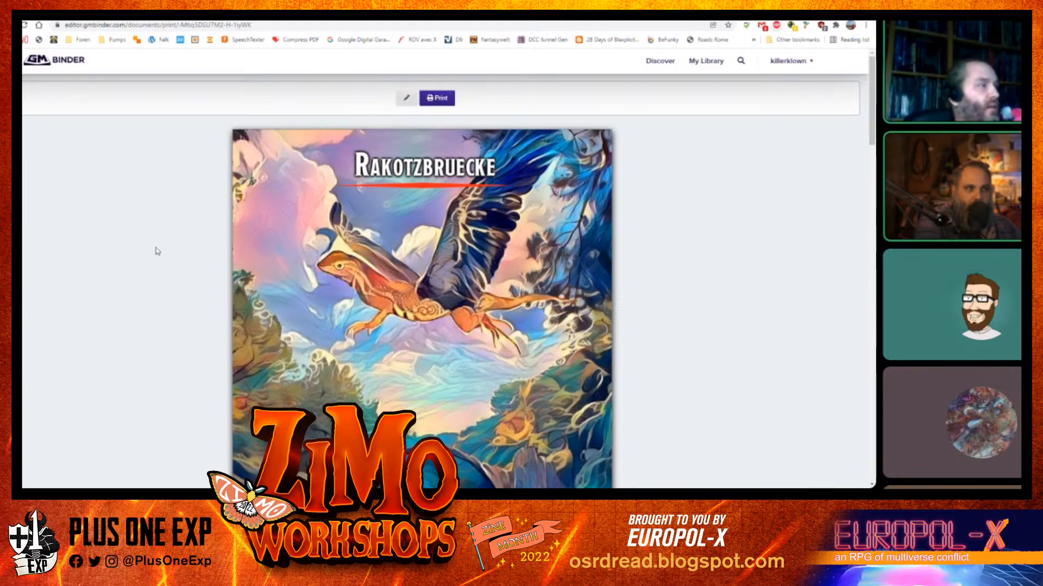
click(245, 12)
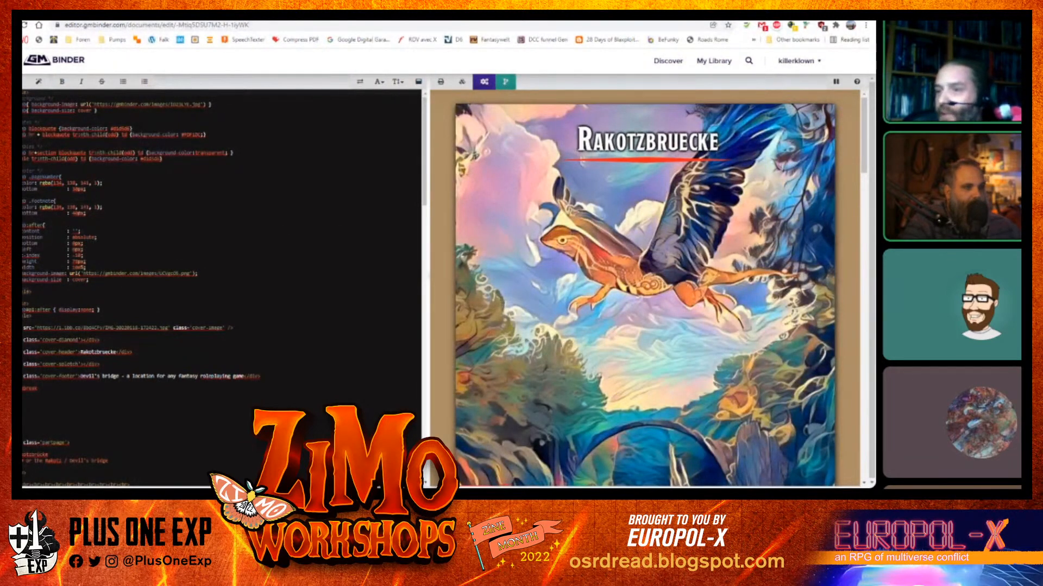
click(728, 10)
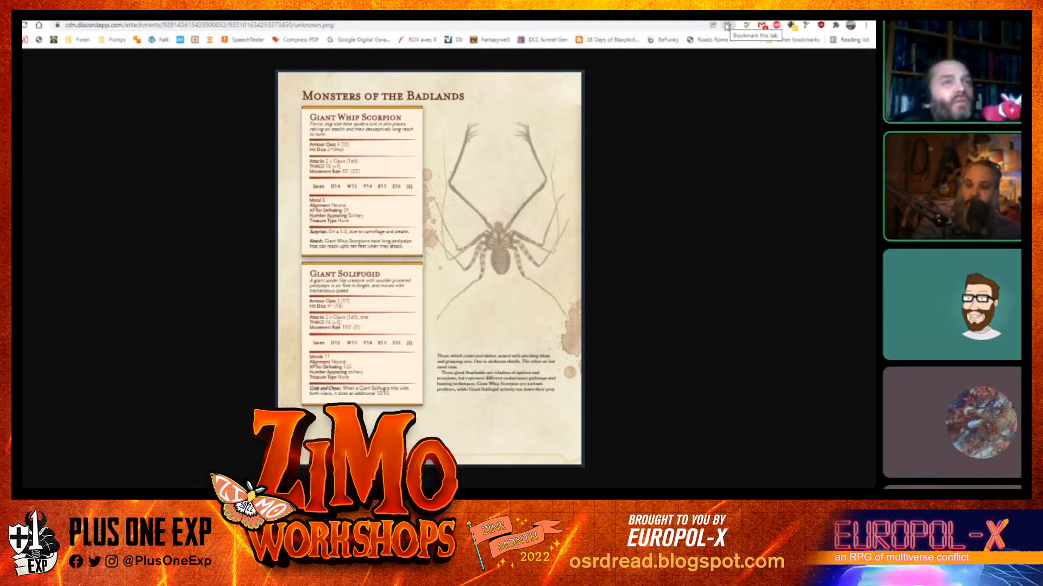
click(760, 12)
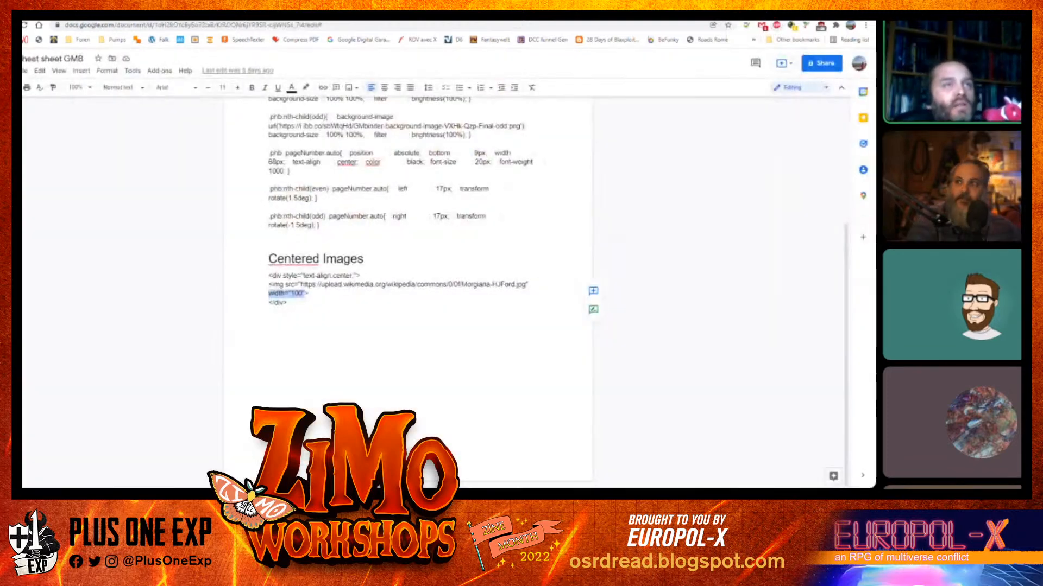
click(679, 12)
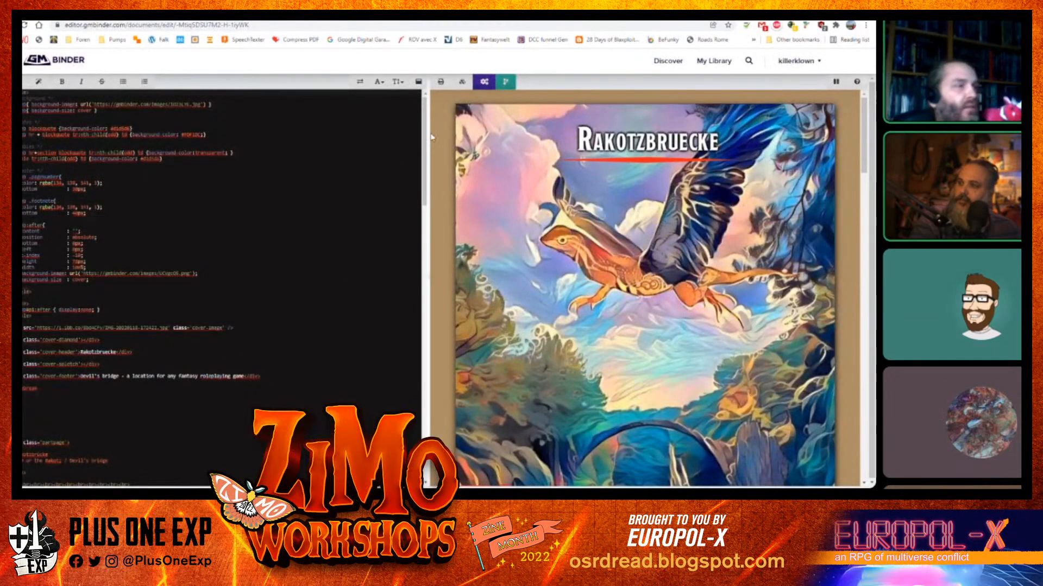
Insert the Class Block snippet on new lines after the Unspeakable destinations table in the source
drag(425, 171, 425, 445)
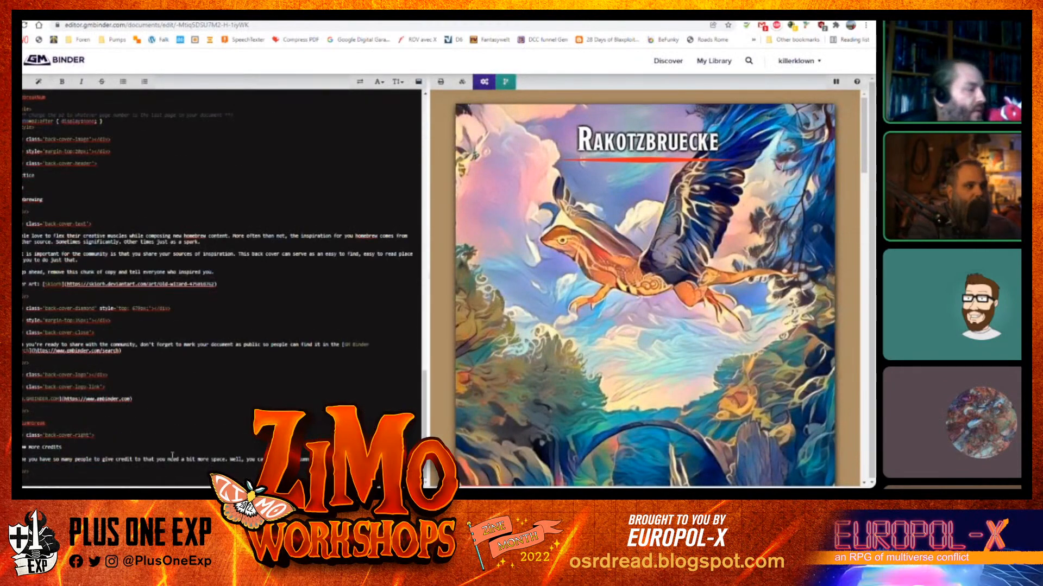
scroll(81, 209, up, 2)
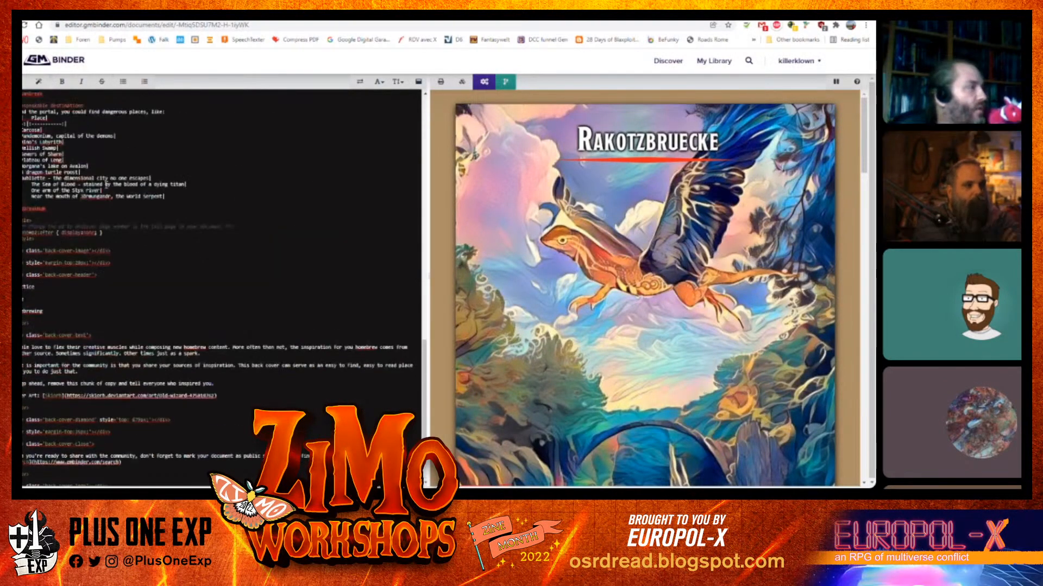
click(70, 206)
key(Return)
key(Return)
key(Return)
key(Return)
key(Return)
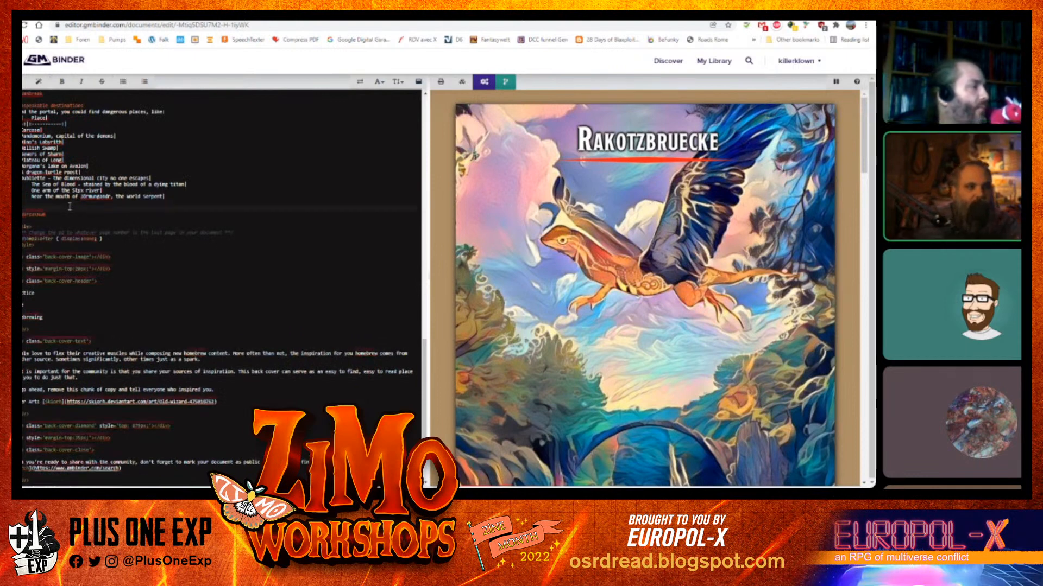
key(Return)
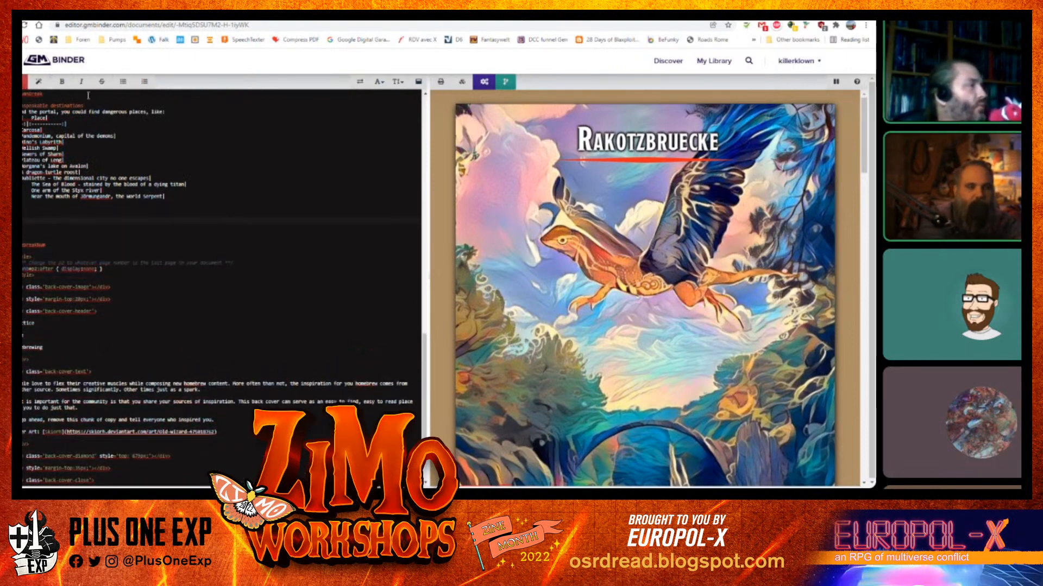
click(37, 80)
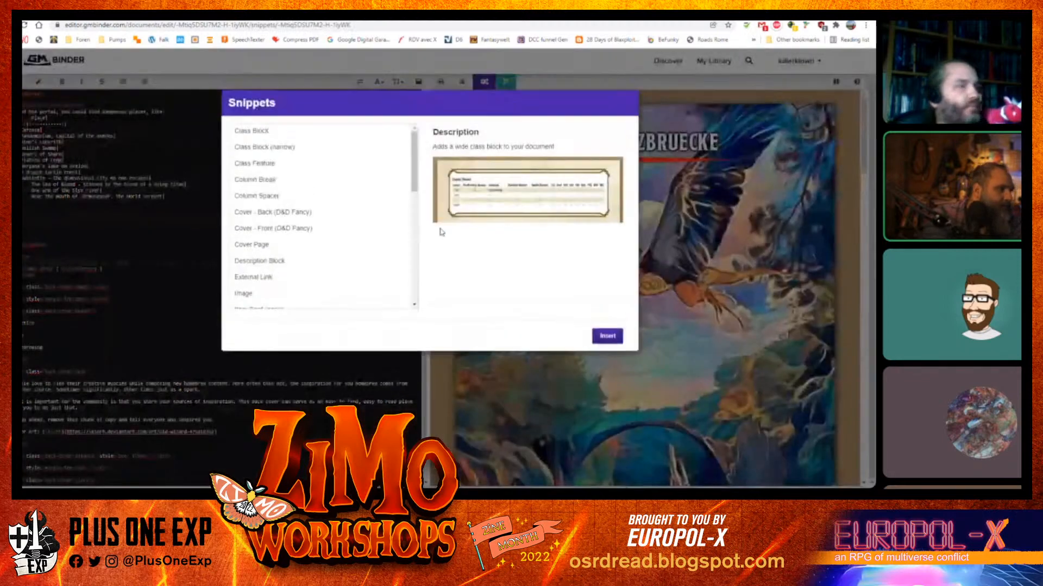
click(414, 210)
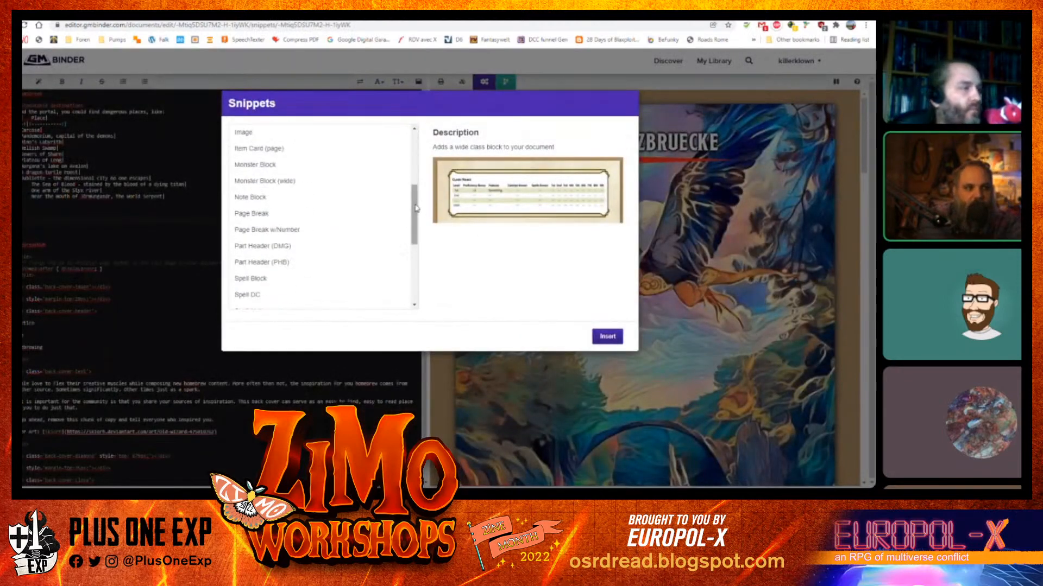
drag(417, 208, 419, 149)
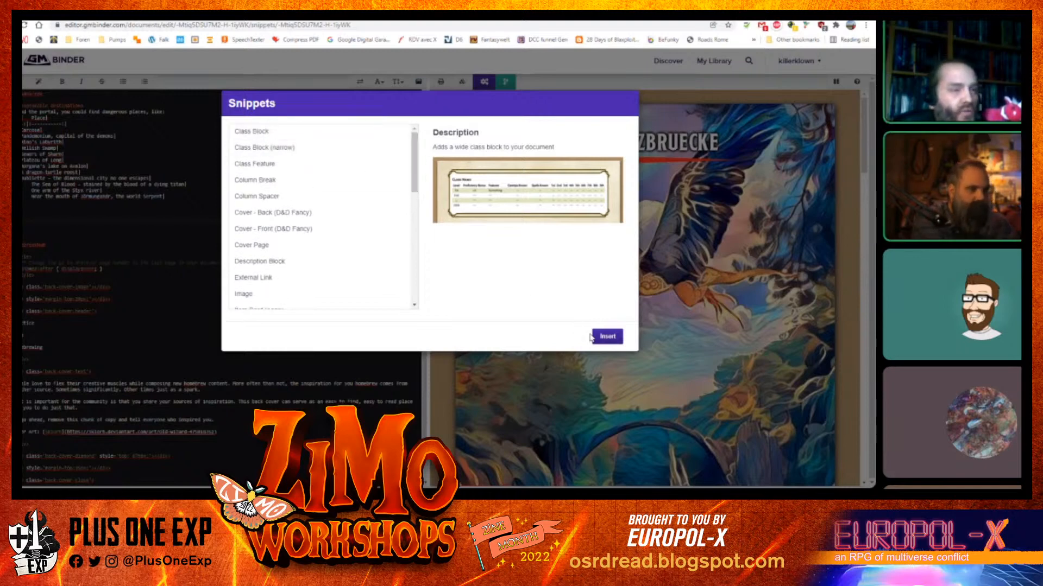
click(607, 336)
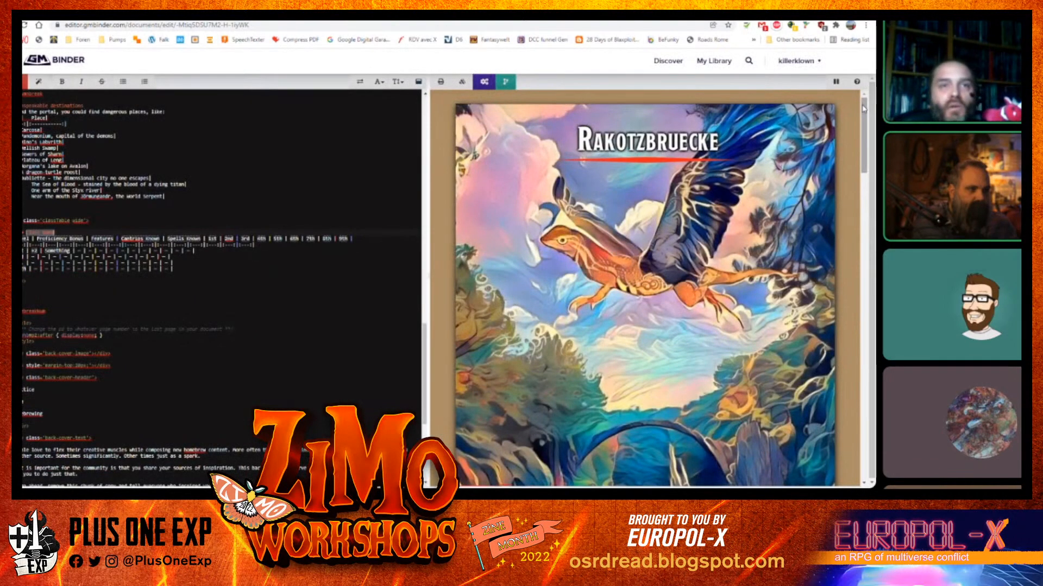
Add a new line inside the inserted class block's opening code
drag(864, 266, 831, 309)
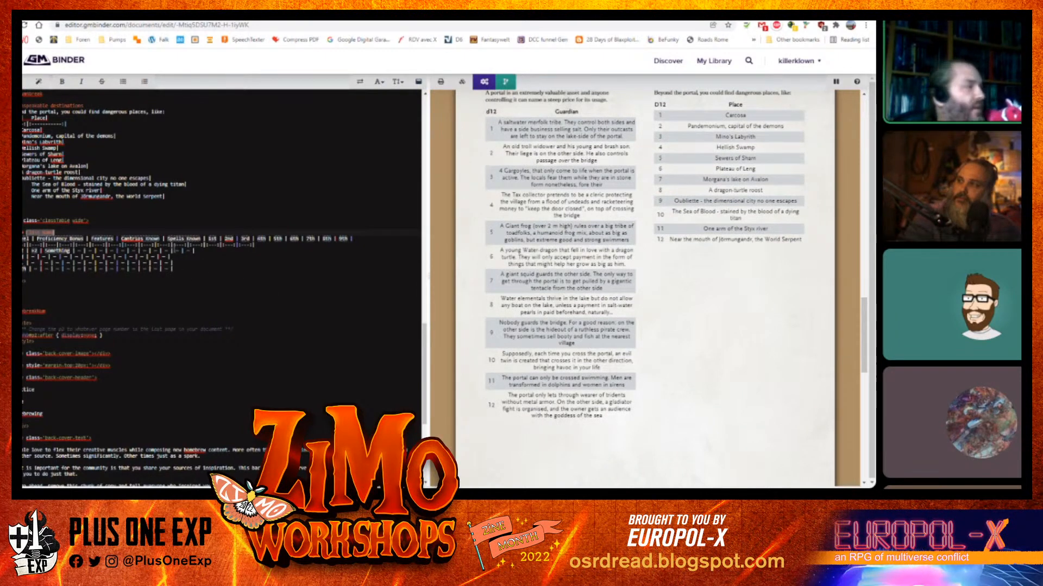
click(110, 222)
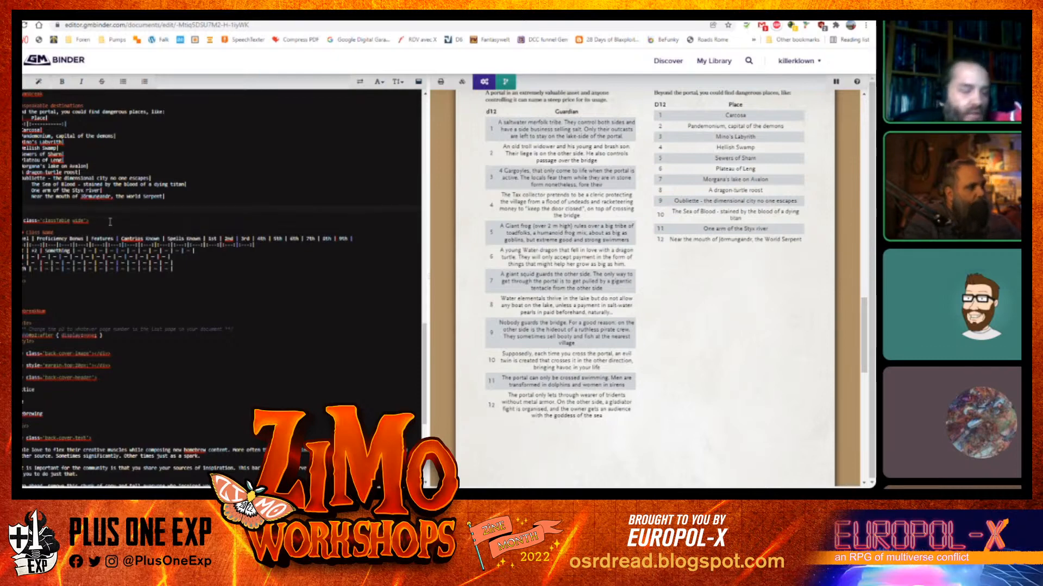
key(ctrl+Return)
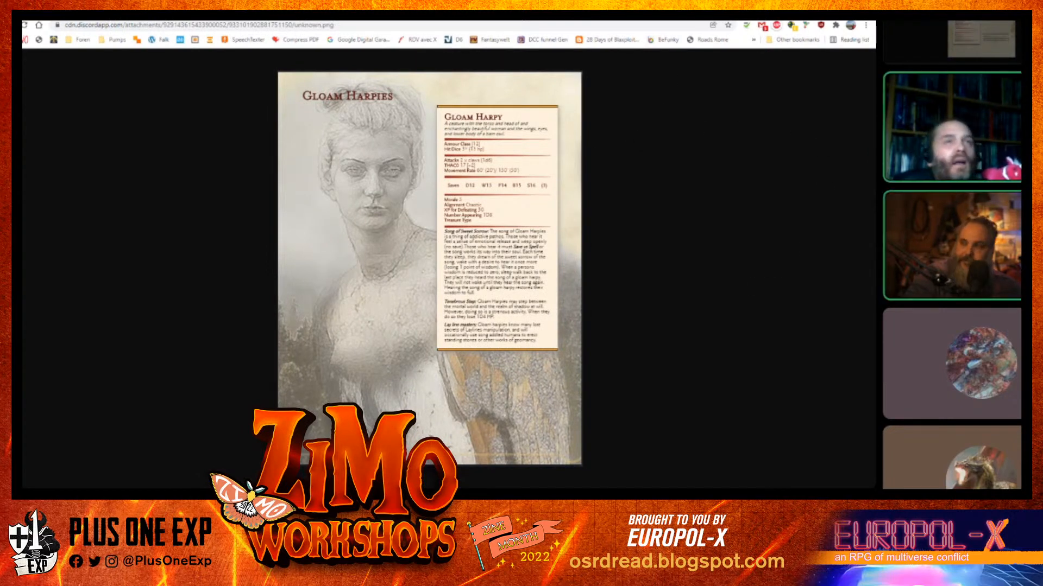
Insert a Description Block snippet on a new line below the class block in the source
click(711, 9)
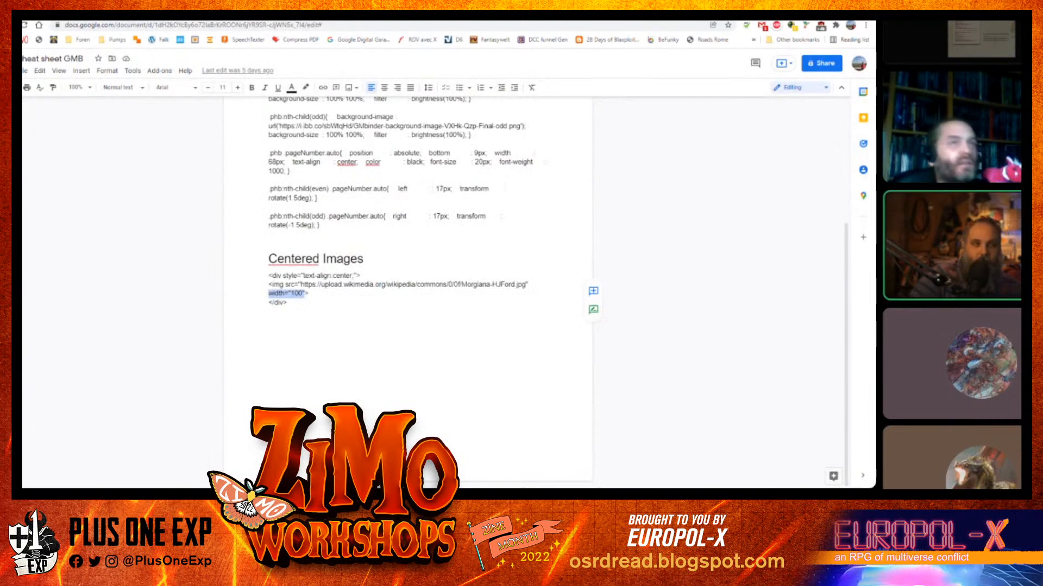
click(521, 9)
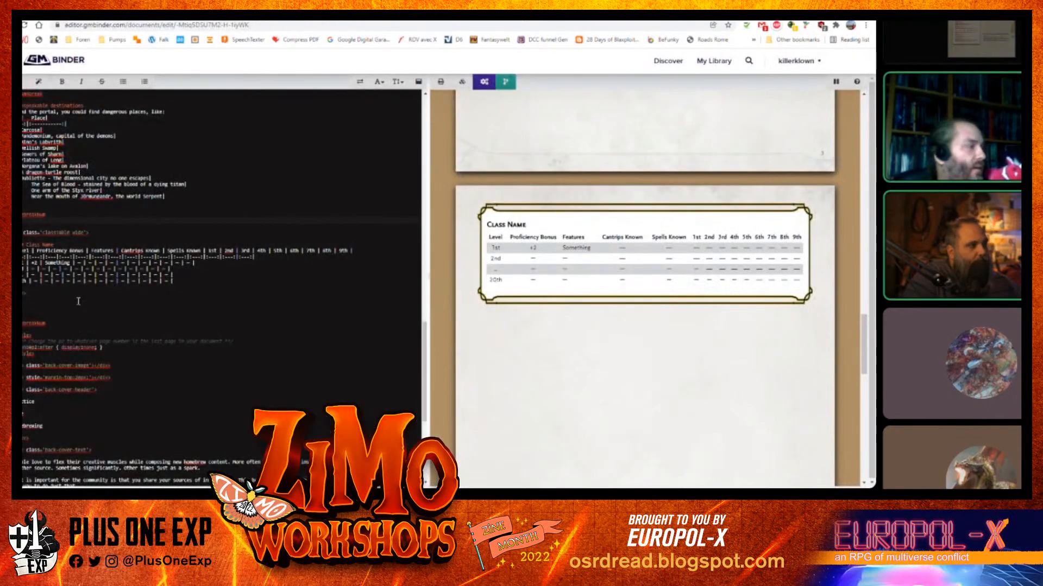
key(Return)
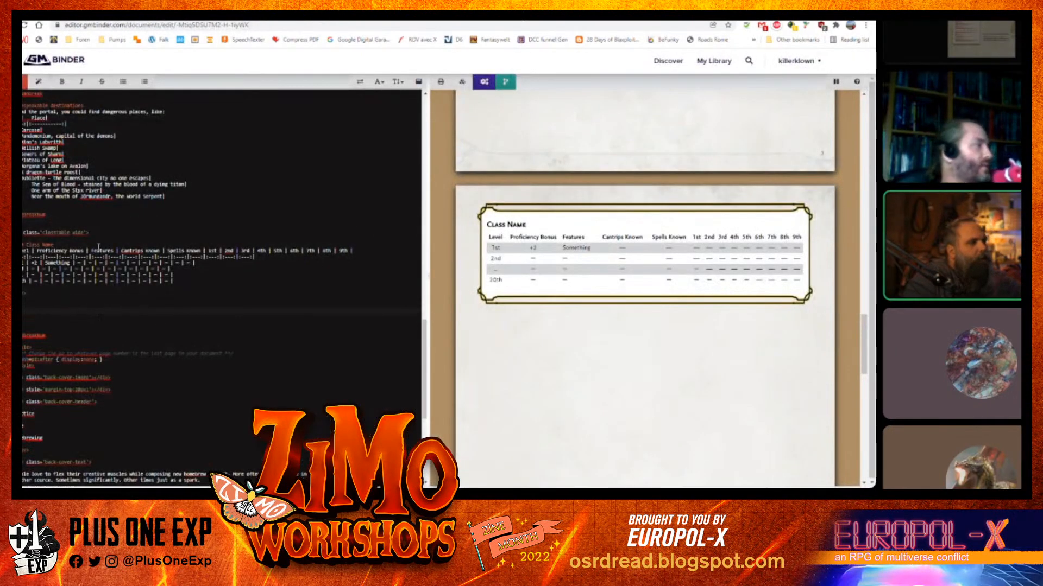
click(45, 82)
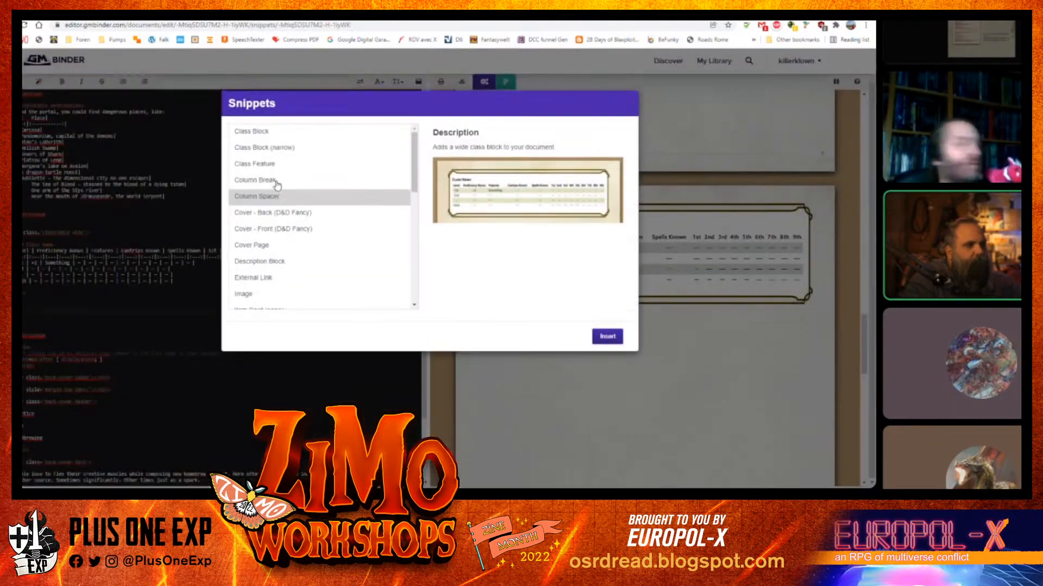
click(333, 264)
click(608, 338)
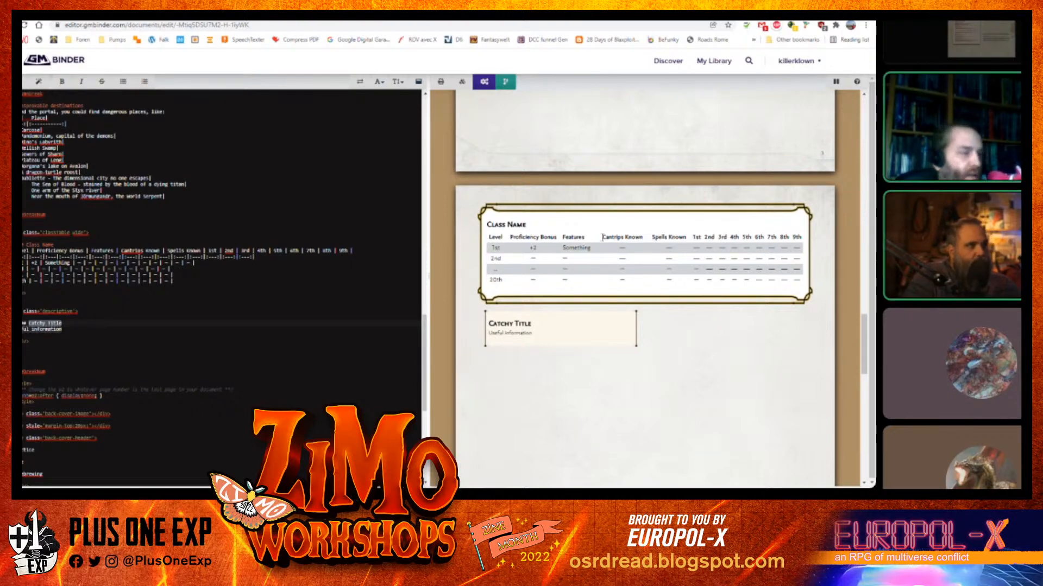
Scroll through the preview to review the cover and the first content page
drag(425, 368, 432, 300)
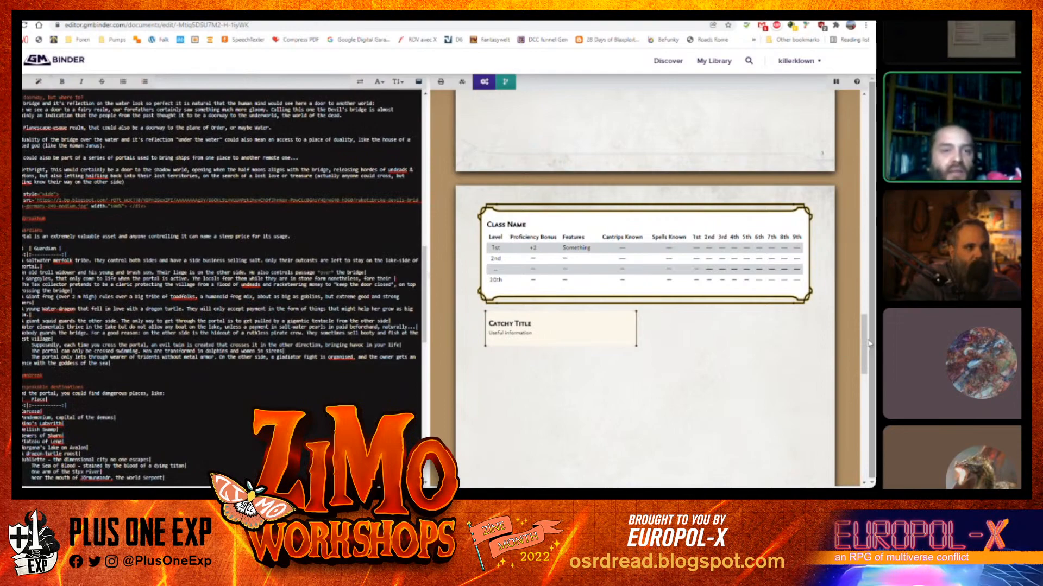
drag(864, 345, 869, 208)
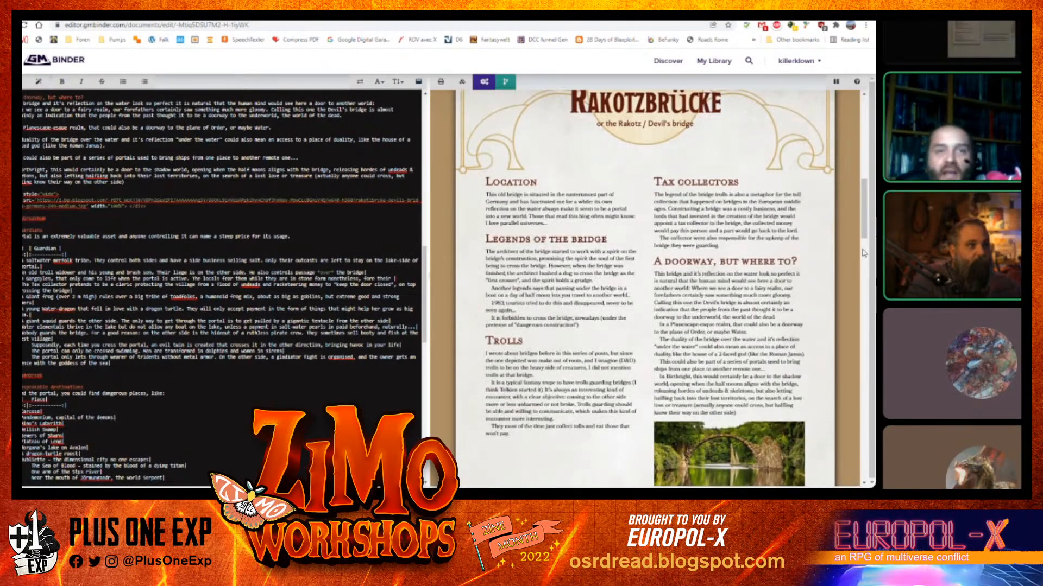
drag(865, 216, 865, 130)
scroll(625, 271, down, 4)
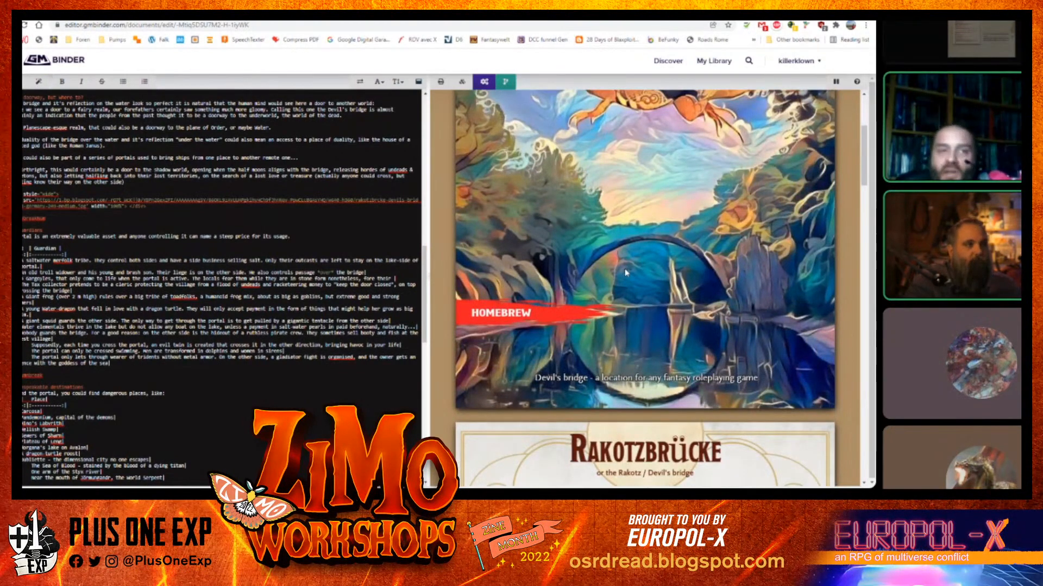
scroll(626, 271, down, 6)
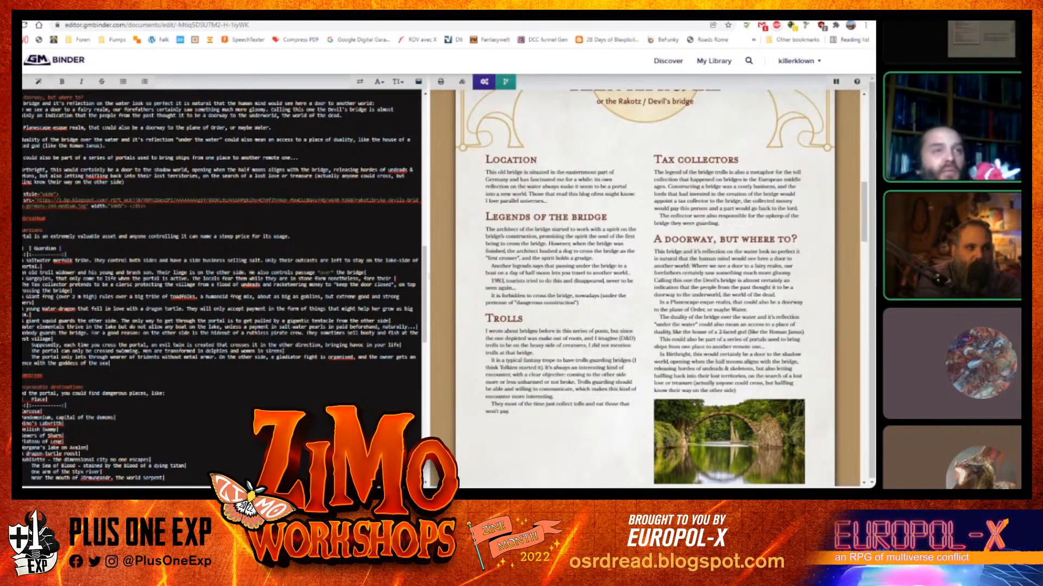
scroll(851, 335, up, 2)
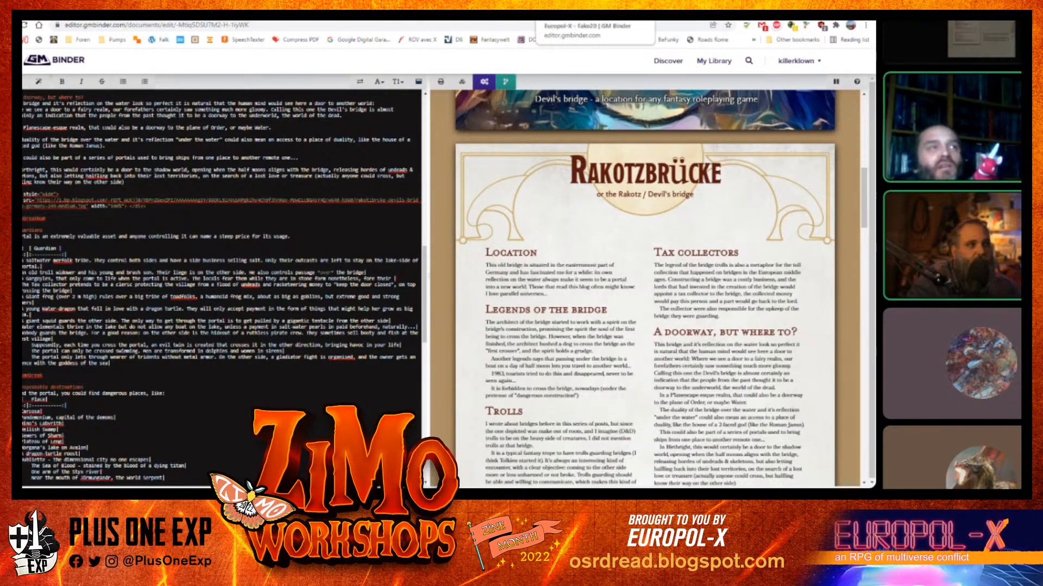
Open the Europol-X document's print view and scroll through its pages as an example
click(564, 14)
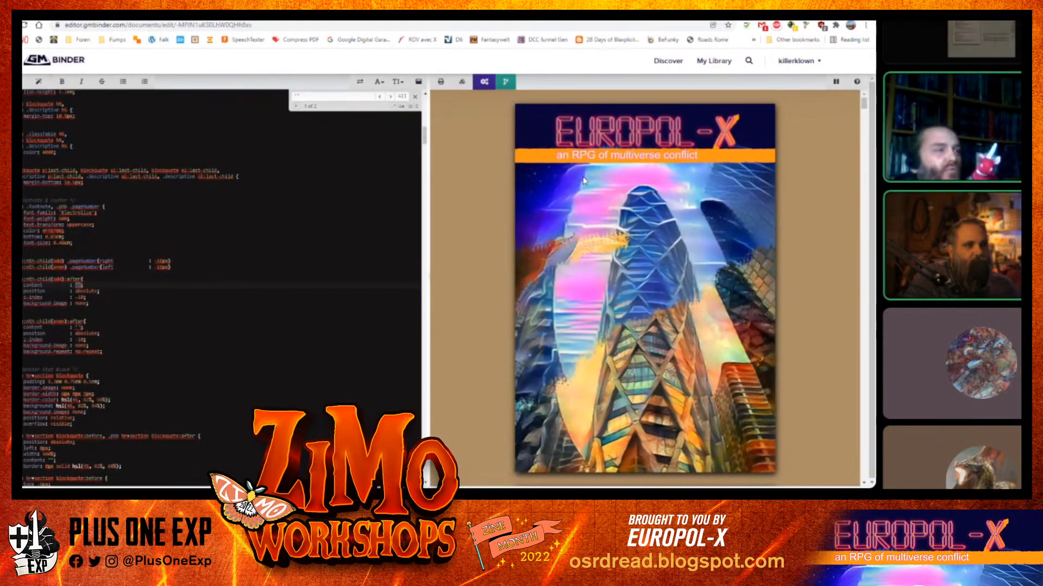
click(441, 83)
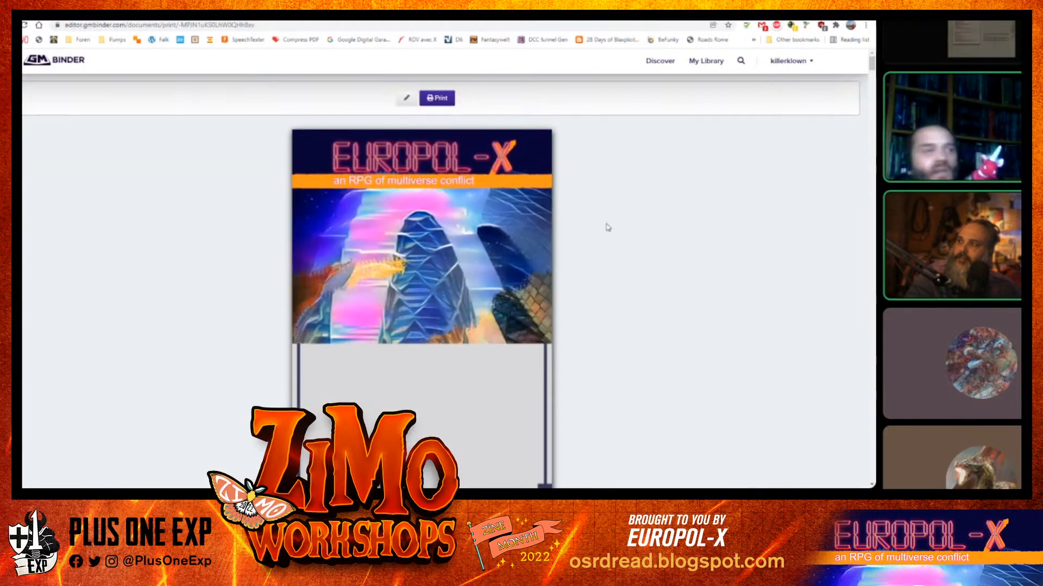
scroll(608, 227, down, 8)
scroll(607, 227, up, 3)
scroll(608, 223, down, 2)
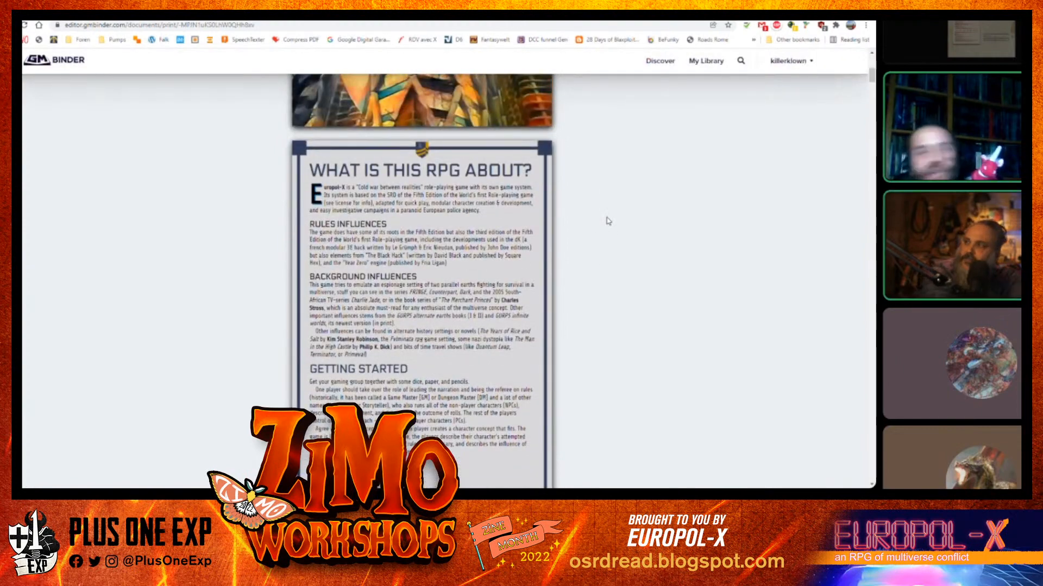
scroll(608, 221, down, 2)
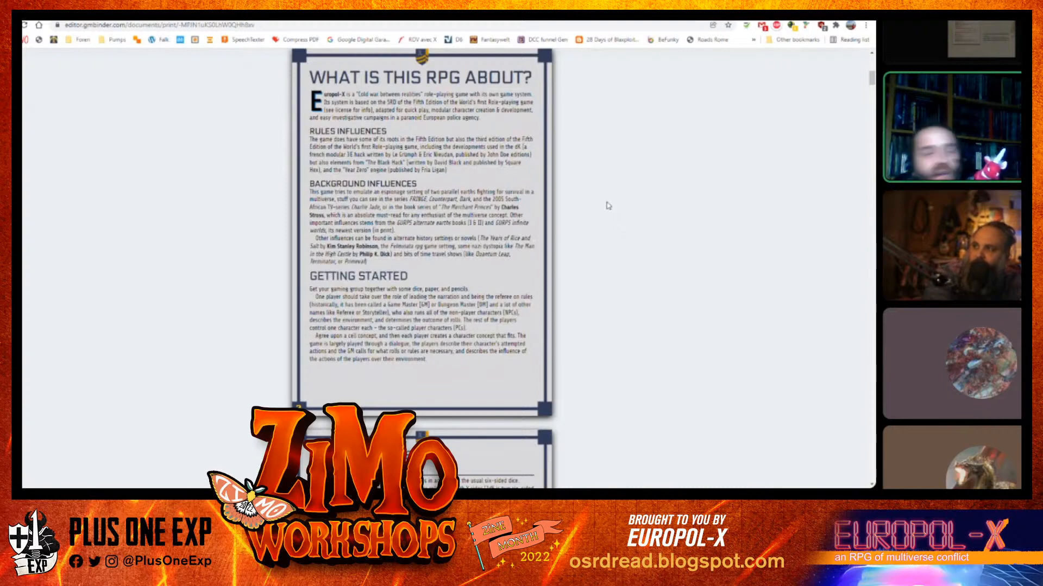
scroll(608, 205, down, 8)
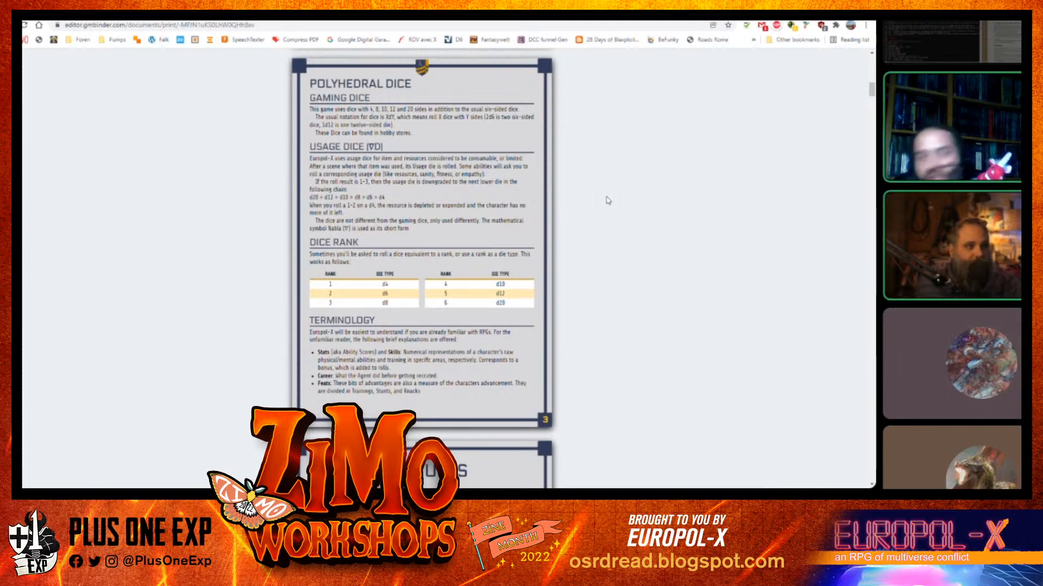
scroll(608, 201, down, 3)
scroll(607, 198, down, 3)
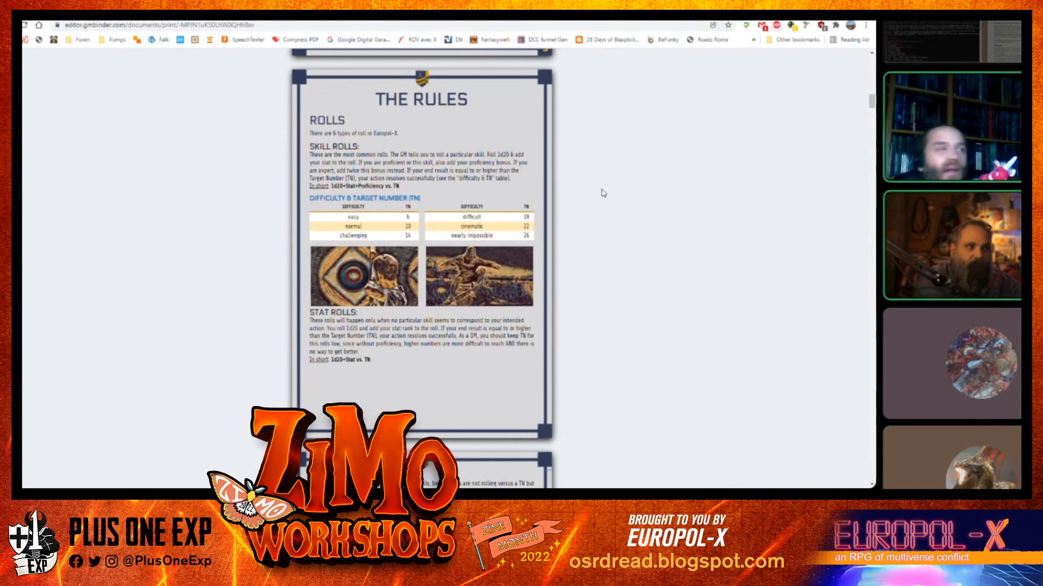
scroll(603, 193, down, 10)
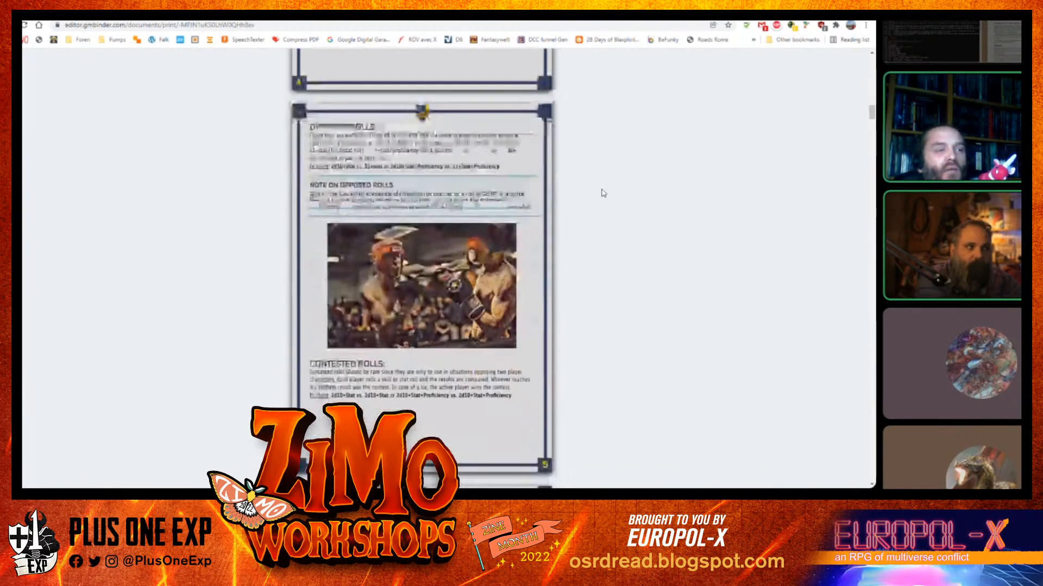
scroll(603, 190, down, 6)
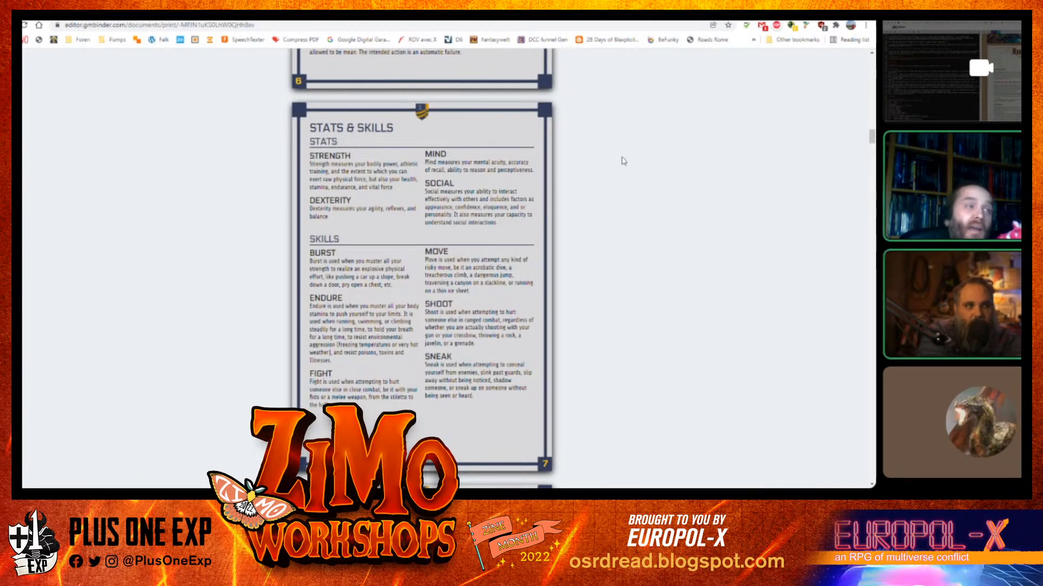
scroll(630, 171, down, 7)
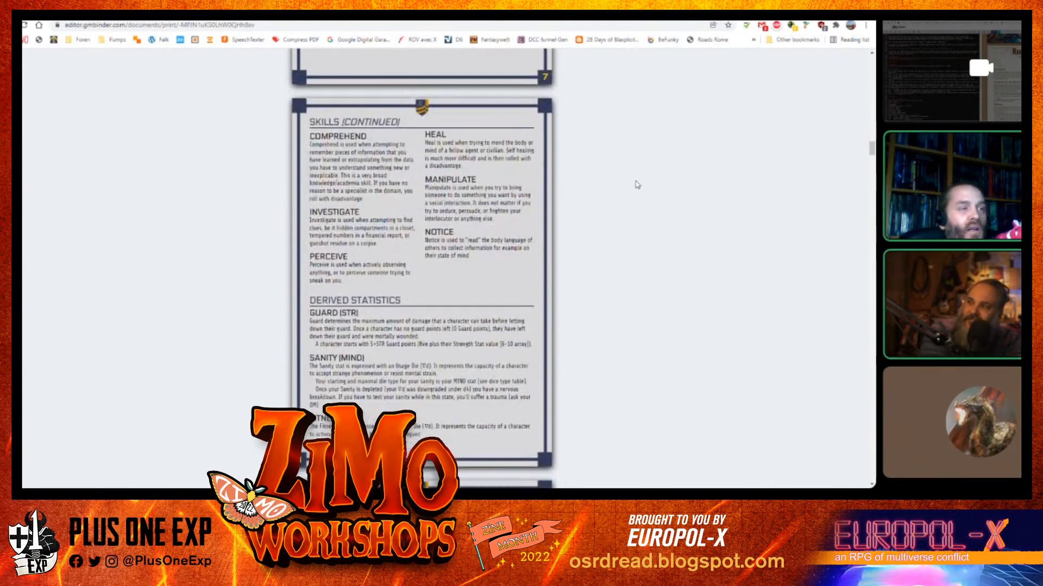
scroll(637, 185, down, 3)
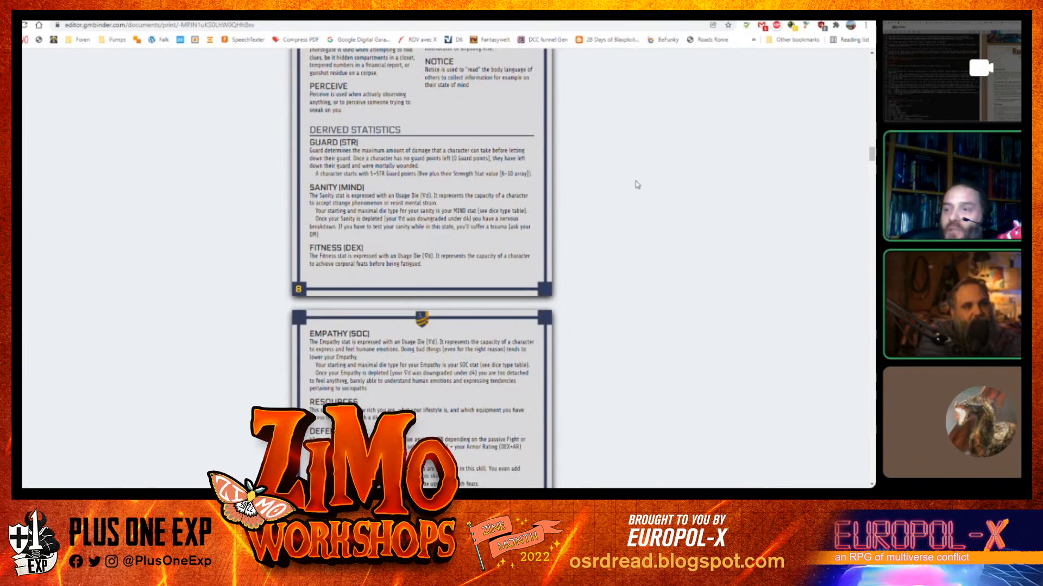